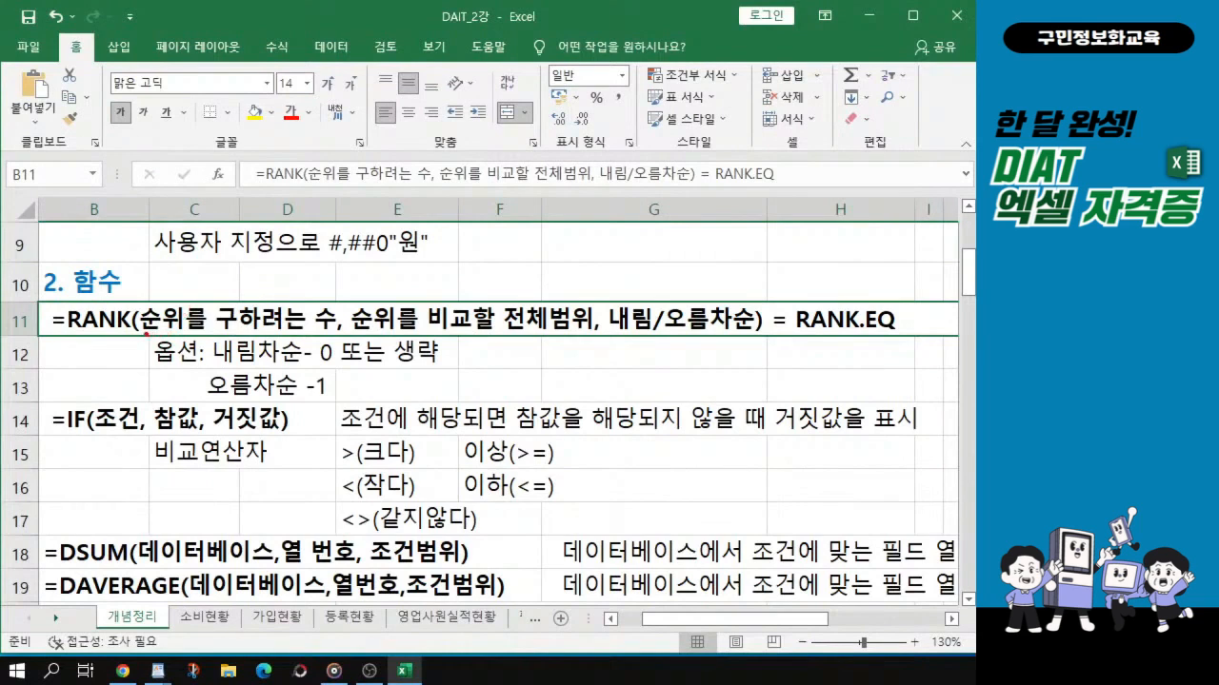
left_click_drag(208, 295, 235, 272)
mouse_move(588, 335)
left_mouse_down()
mouse_move(531, 322)
mouse_move(582, 303)
mouse_move(591, 331)
left_mouse_up()
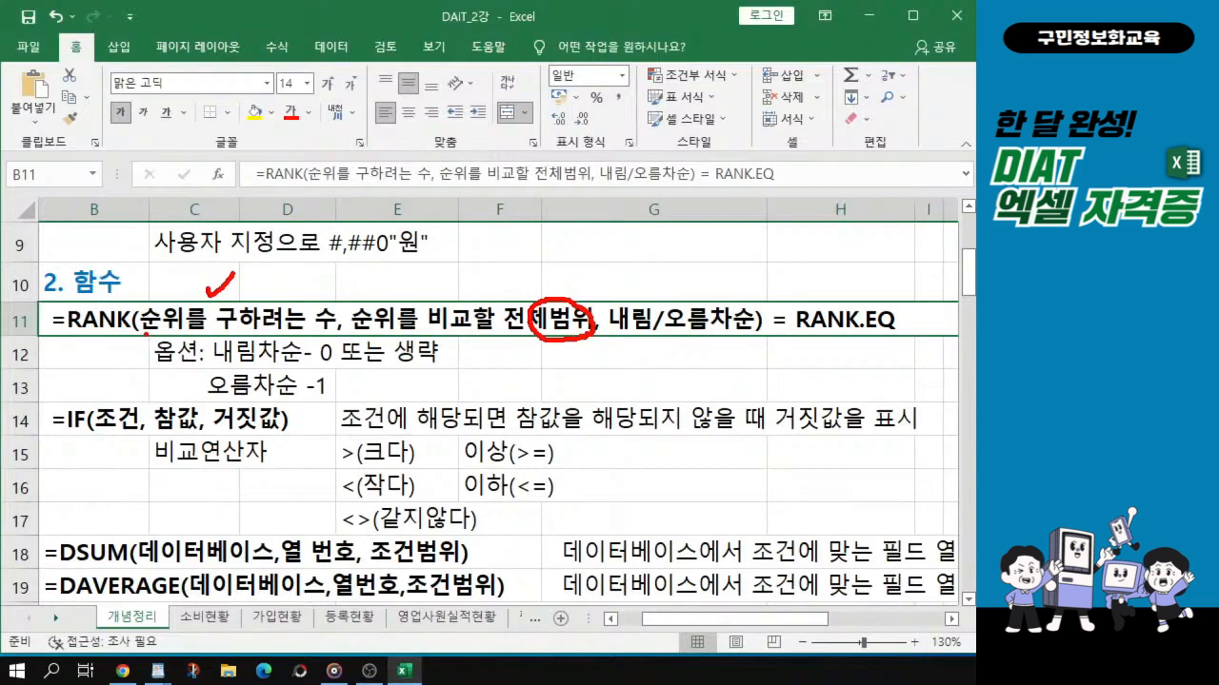
mouse_move(539, 275)
left_mouse_down()
mouse_move(548, 292)
mouse_move(571, 247)
left_mouse_up()
left_click_drag(533, 342, 583, 342)
left_click_drag(650, 282, 728, 244)
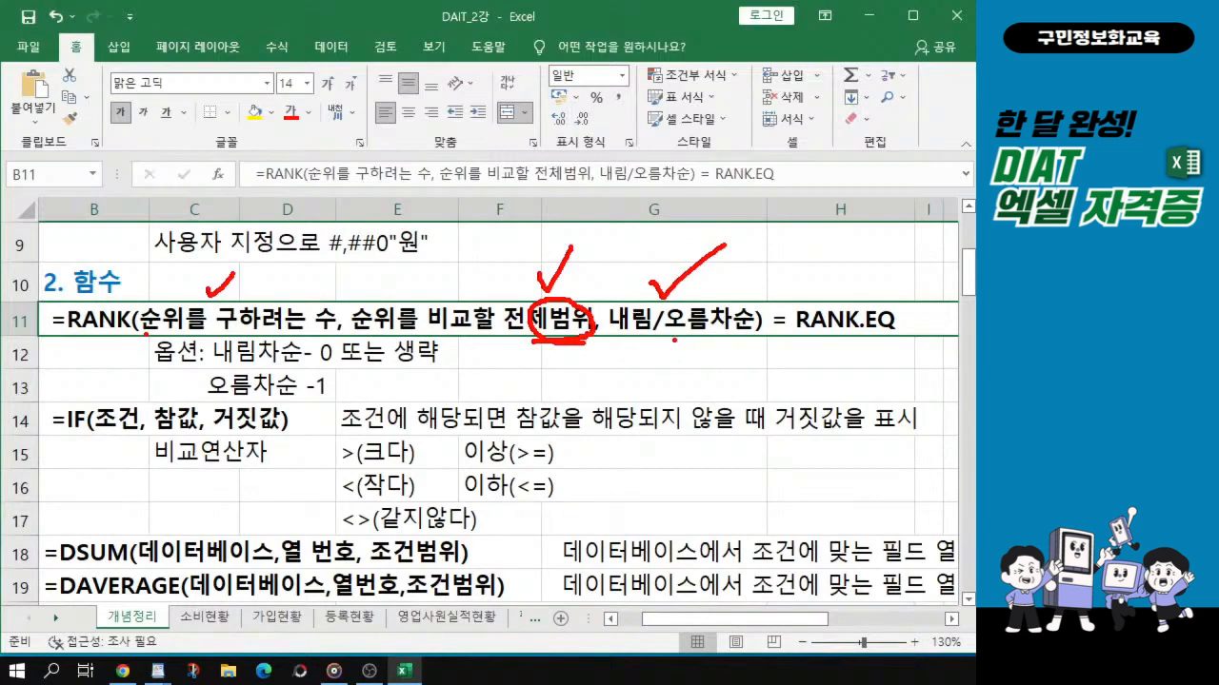
left_click_drag(705, 331, 706, 350)
mouse_move(638, 350)
left_mouse_down()
mouse_move(624, 337)
mouse_move(634, 357)
mouse_move(637, 341)
left_mouse_up()
key("Escape")
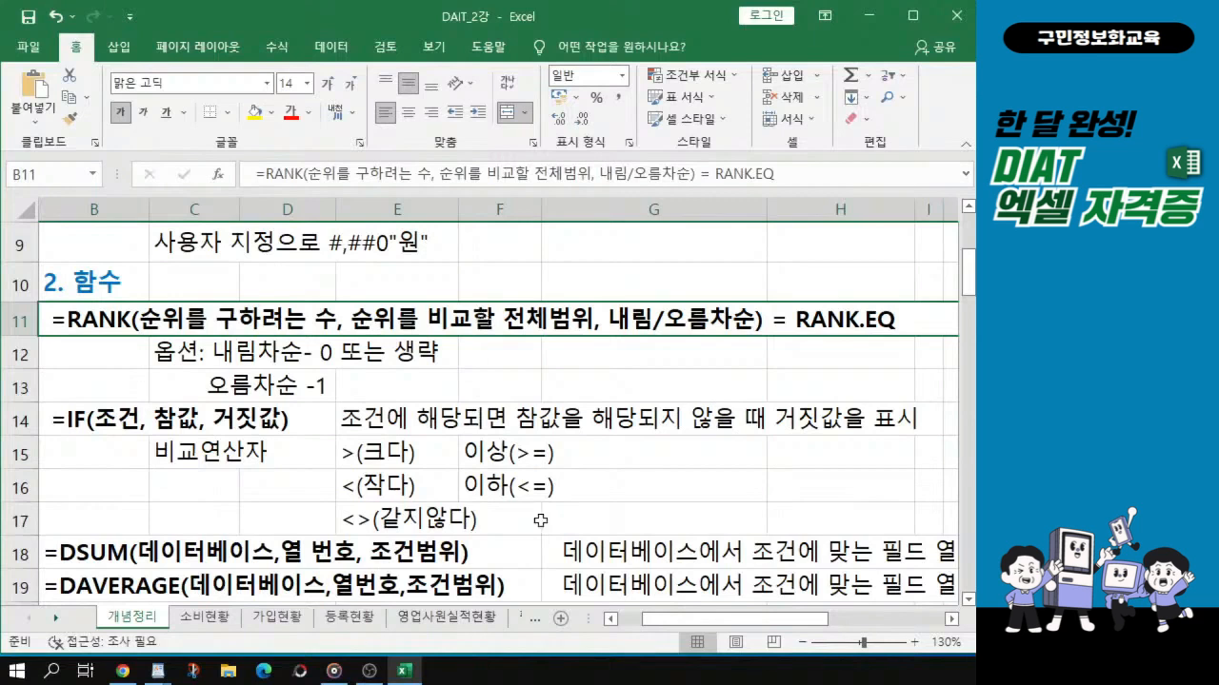
Widen column F so the 3사분기 figures in the sales table fit in their cells
scroll(698, 475, "down", 5)
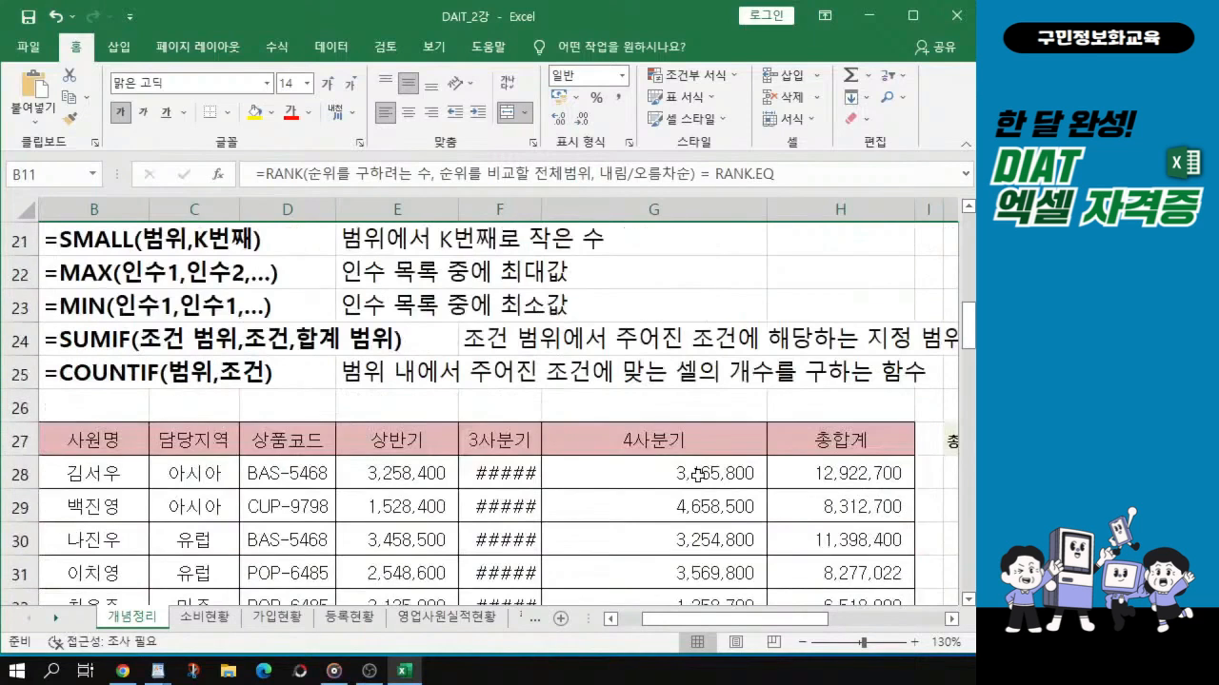
left_click_drag(793, 620, 863, 629)
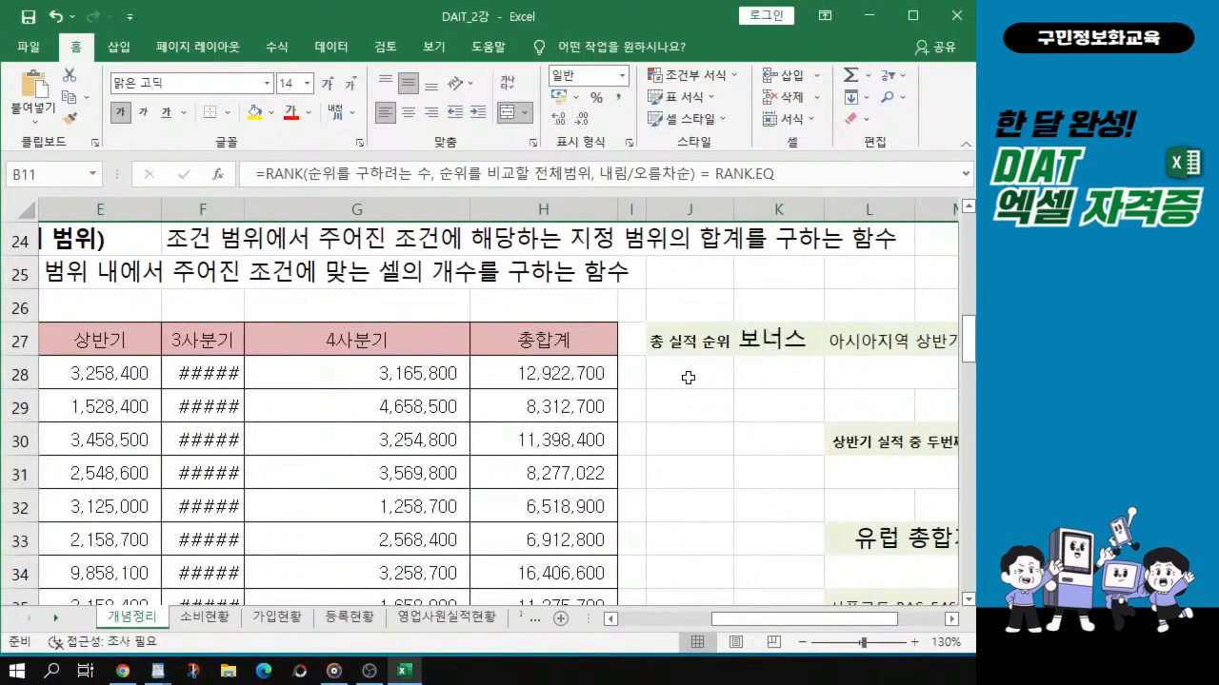
left_click(690, 377)
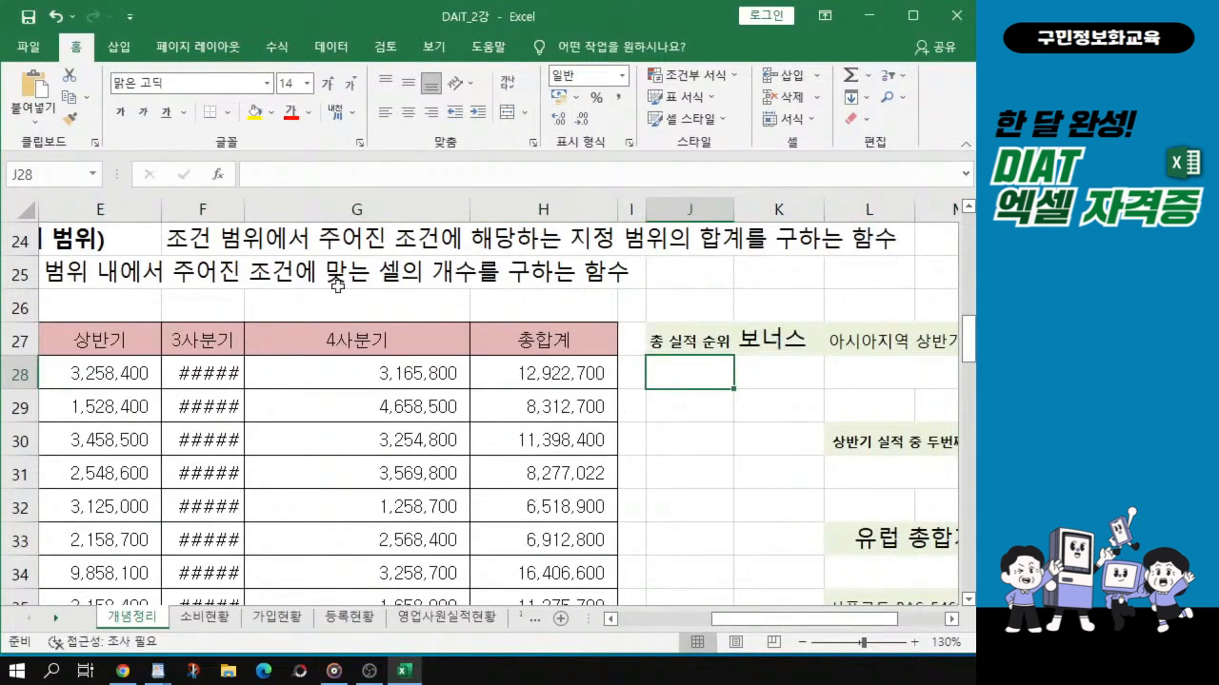
left_click_drag(244, 205, 269, 205)
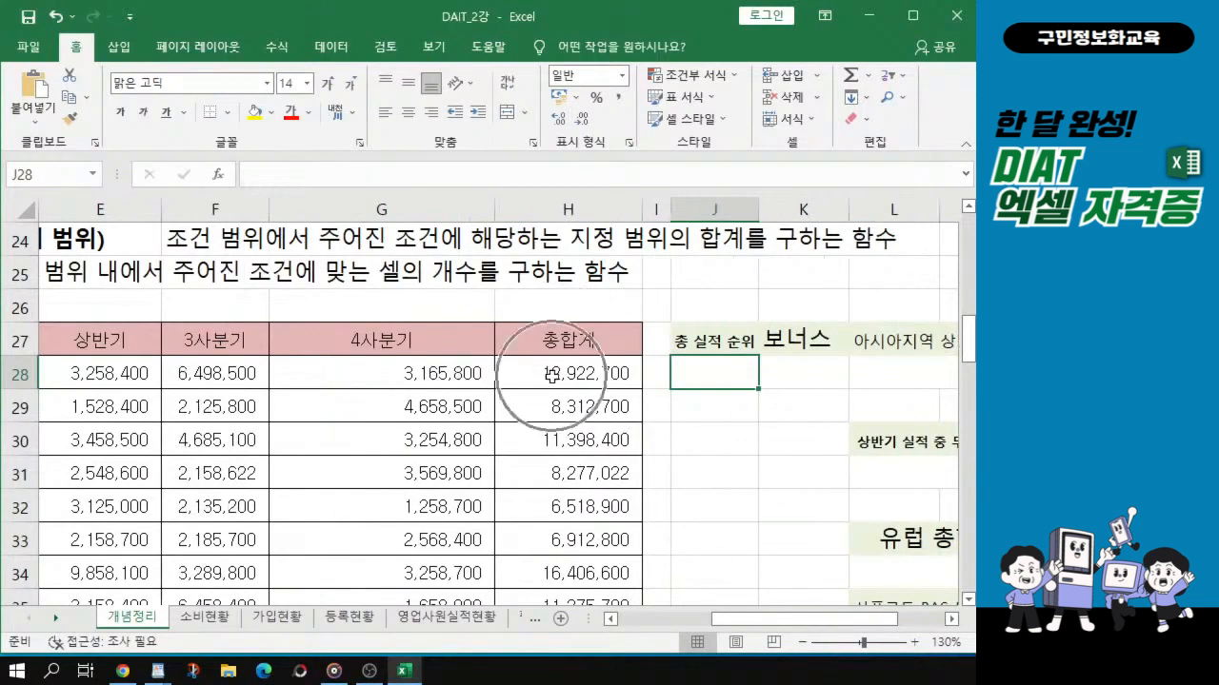
Examine the values in the 총합계 column, H28:H37, as the numbers and comparison range for the ranking
scroll(552, 374, "down", 1)
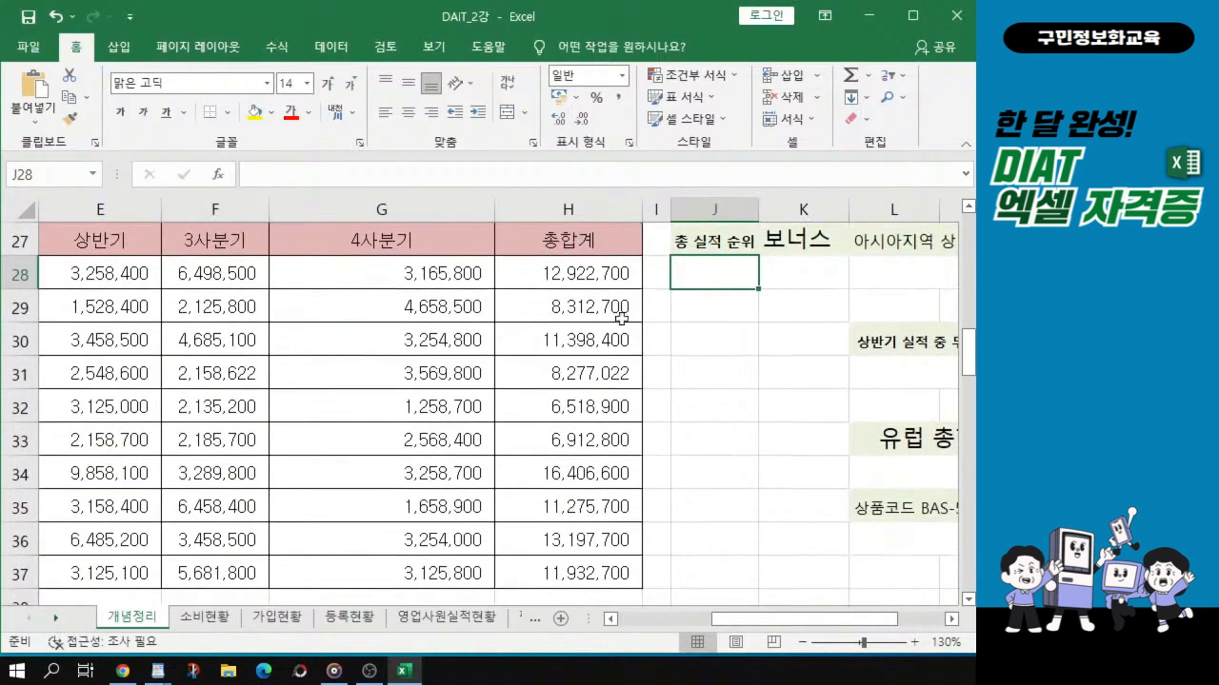
key("ctrl")
key("ctrl")
key("ctrl")
key("ctrl")
key("ctrl")
key("ctrl")
key("ctrl")
left_click(574, 274)
key("ctrl")
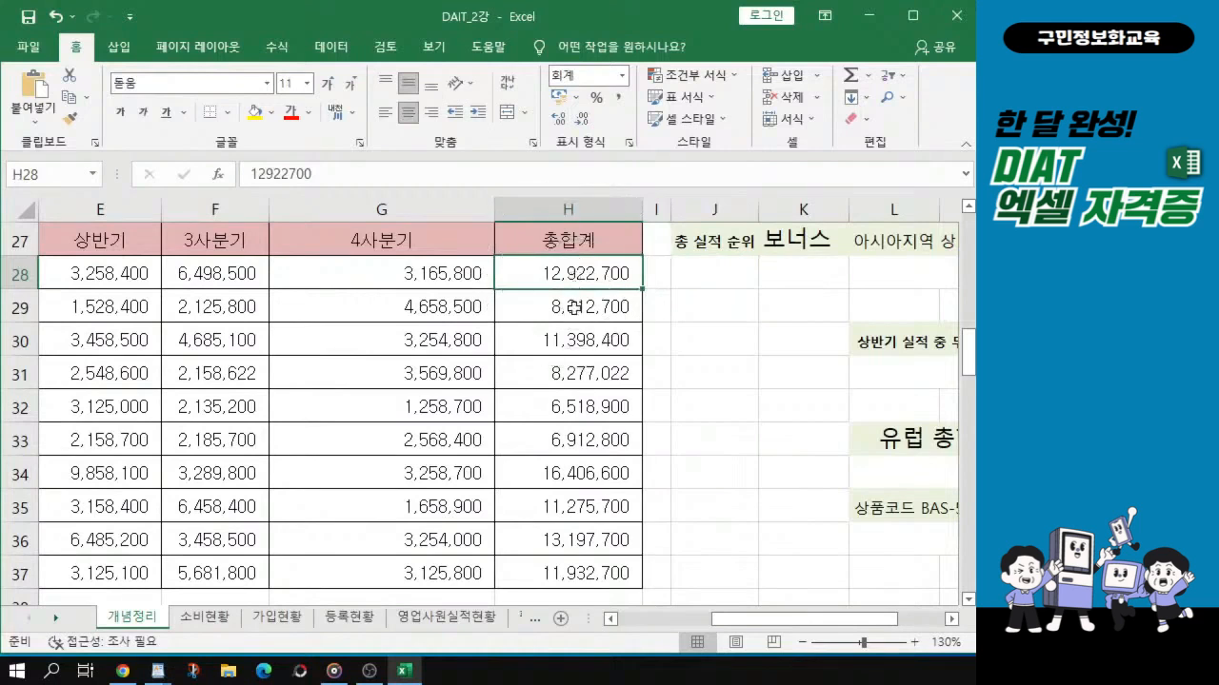
left_click(563, 305)
left_click(565, 349)
left_click(564, 386)
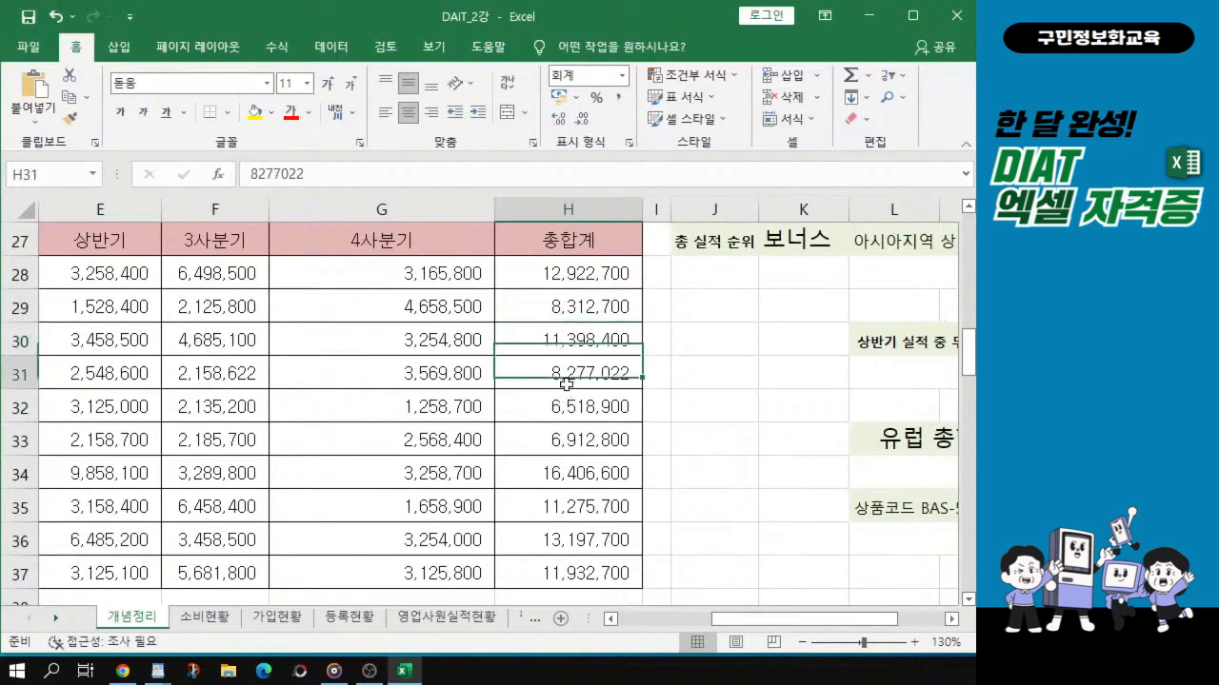
left_click(581, 274)
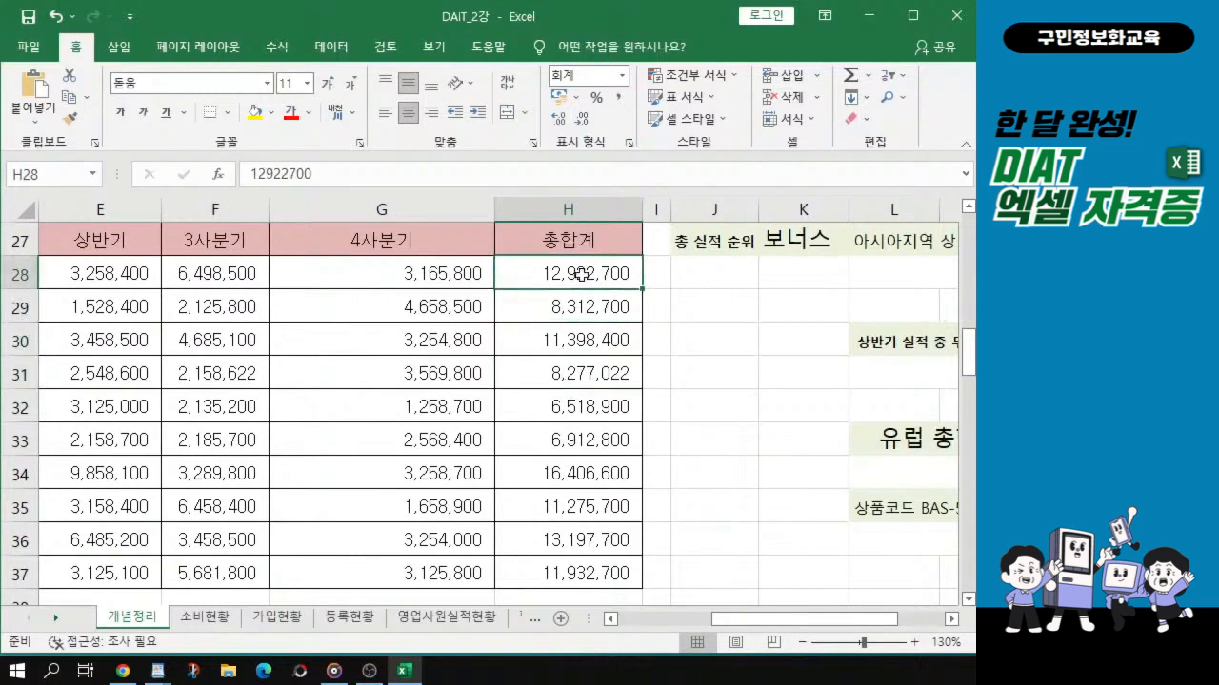
left_click_drag(581, 274, 604, 445)
left_click(593, 270)
mouse_move(731, 277)
left_mouse_down()
mouse_move(730, 580)
mouse_move(733, 275)
left_mouse_up()
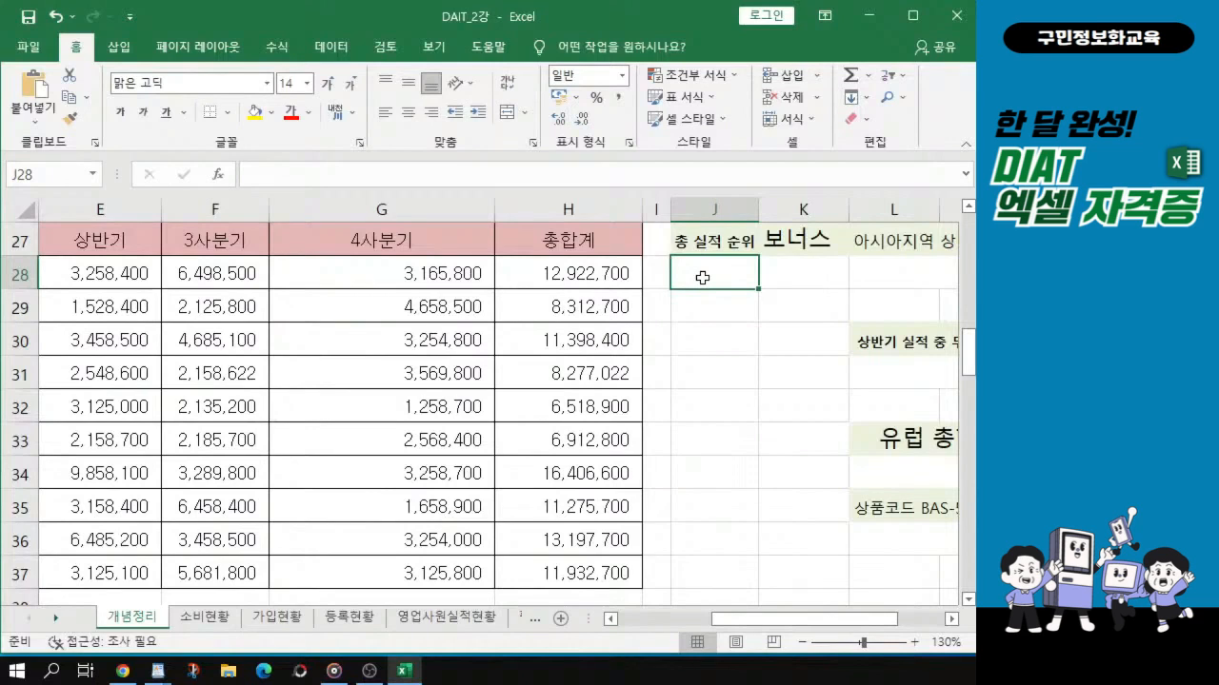
left_click(585, 272, "ctrl")
left_click_drag(589, 272, 615, 574)
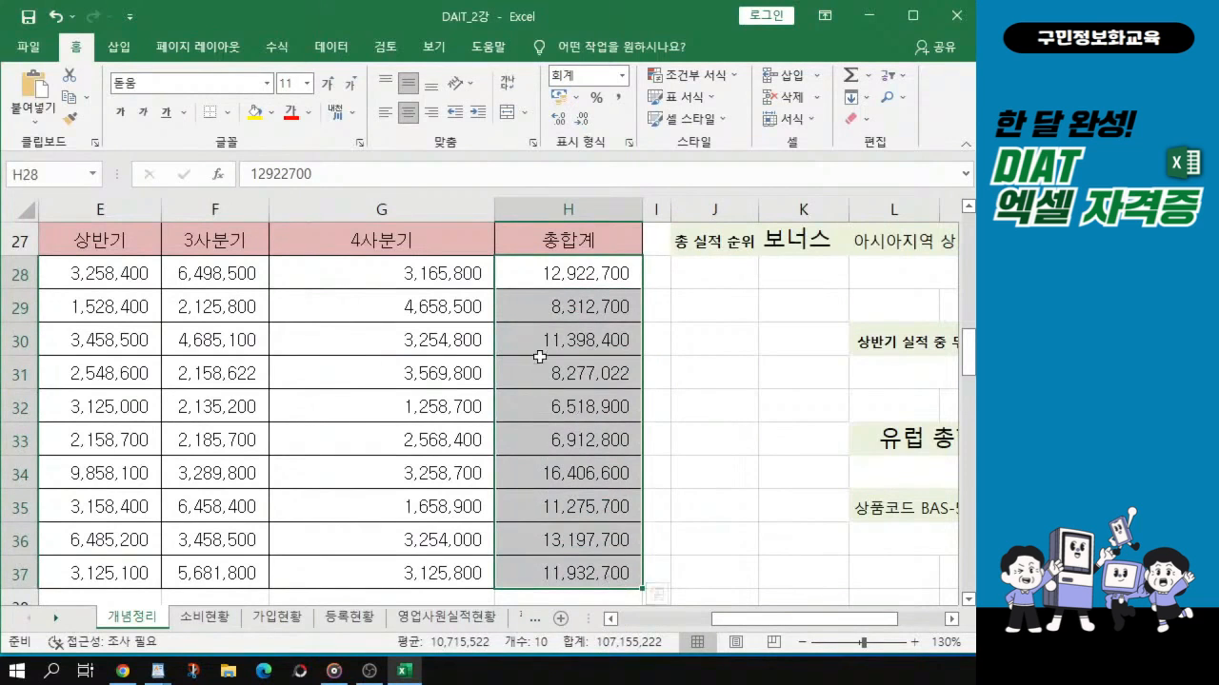
key("ctrl")
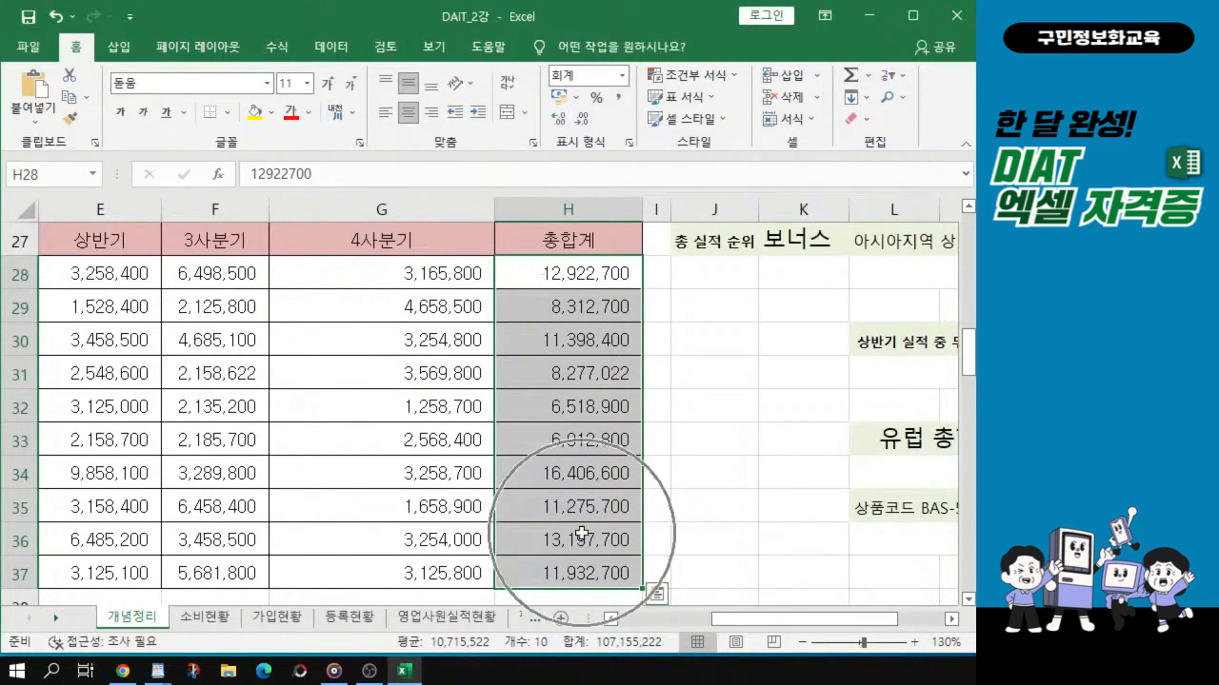
left_click(559, 348)
Start a RANK.EQ formula in cell J28 under the 총 실적 순위 heading
left_click(712, 272)
key("ctrl")
key("ctrl")
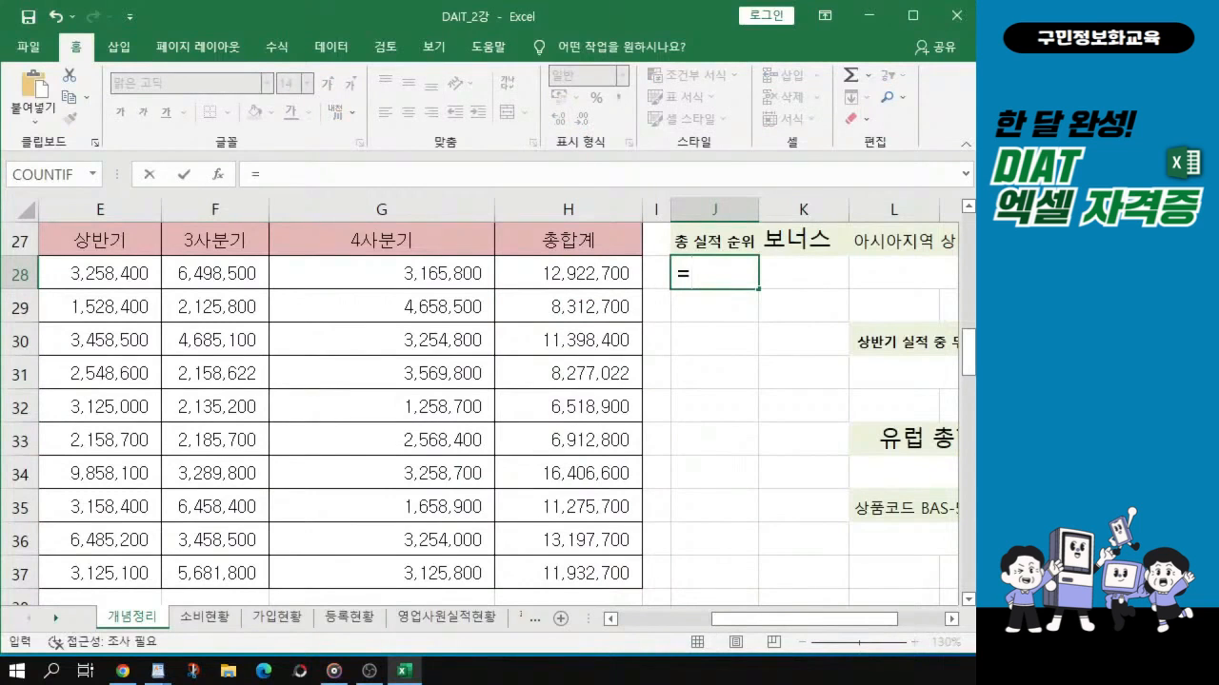
type("r")
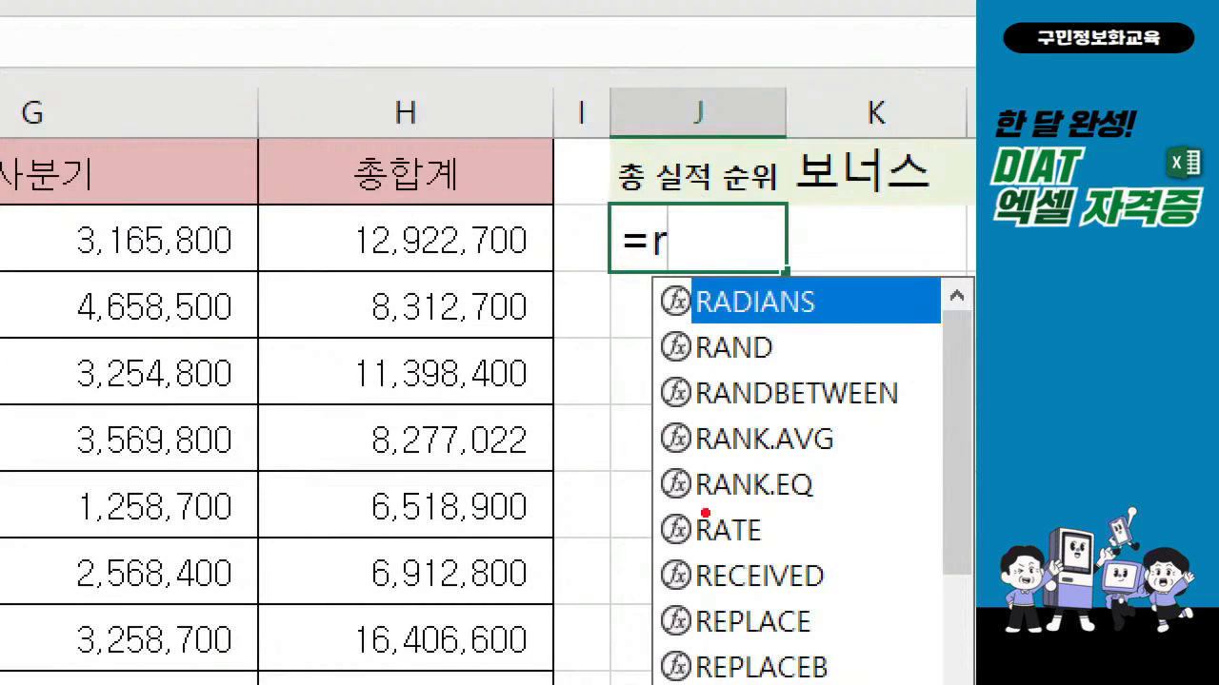
mouse_move(631, 458)
left_mouse_down()
mouse_move(648, 495)
mouse_move(858, 517)
left_mouse_up()
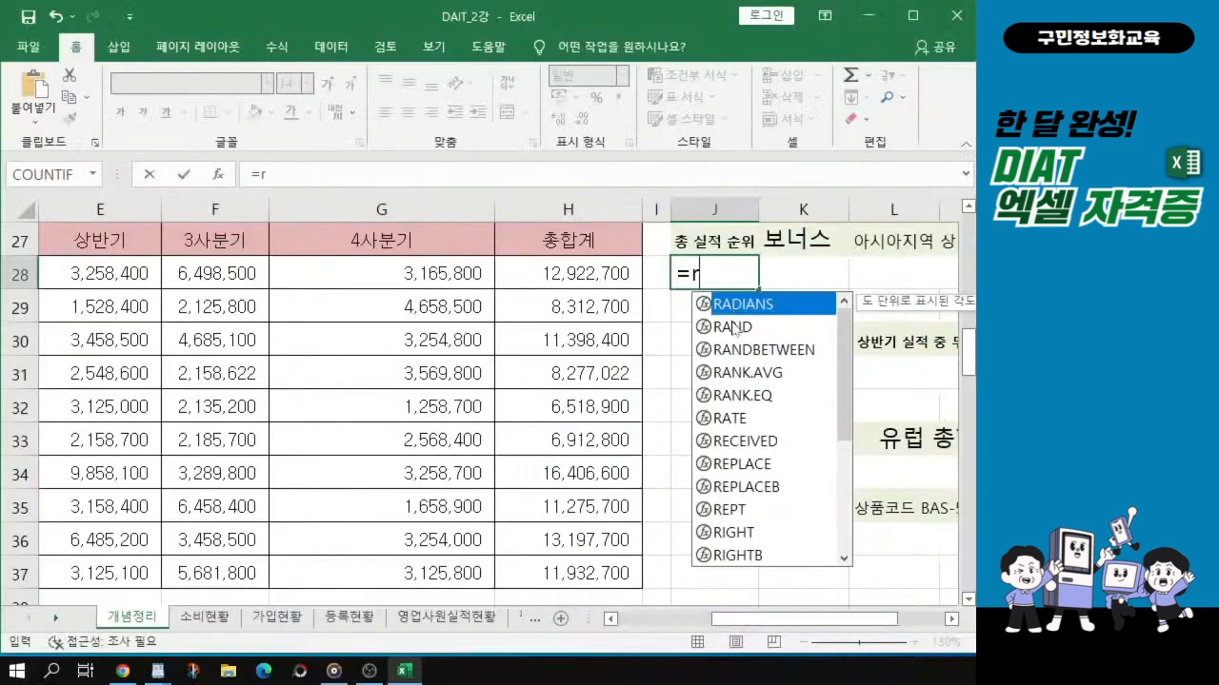
left_click(751, 404)
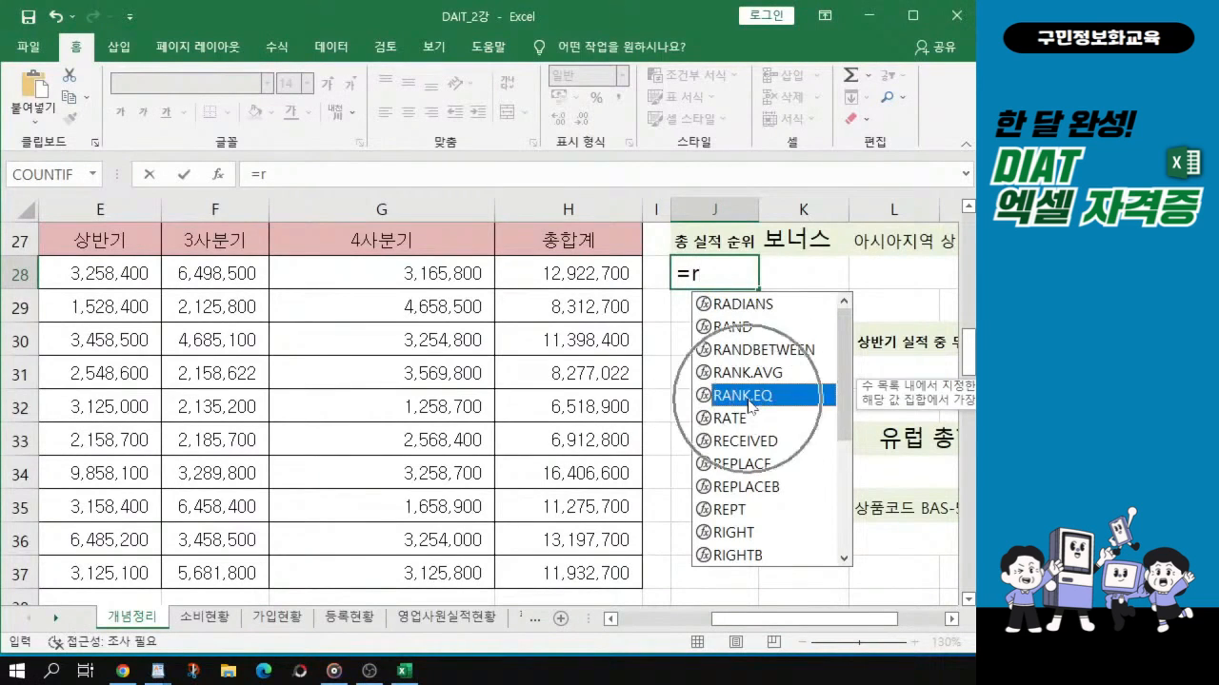
double_click(752, 401)
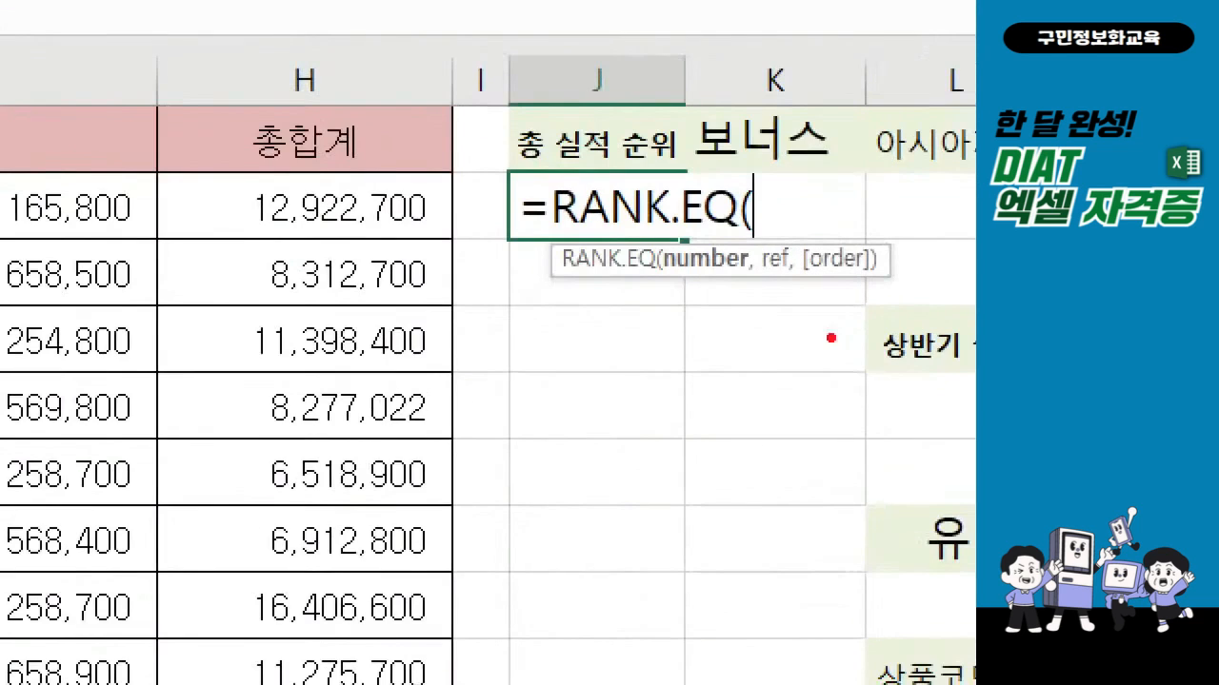
left_click_drag(572, 287, 887, 286)
left_click_drag(665, 284, 695, 284)
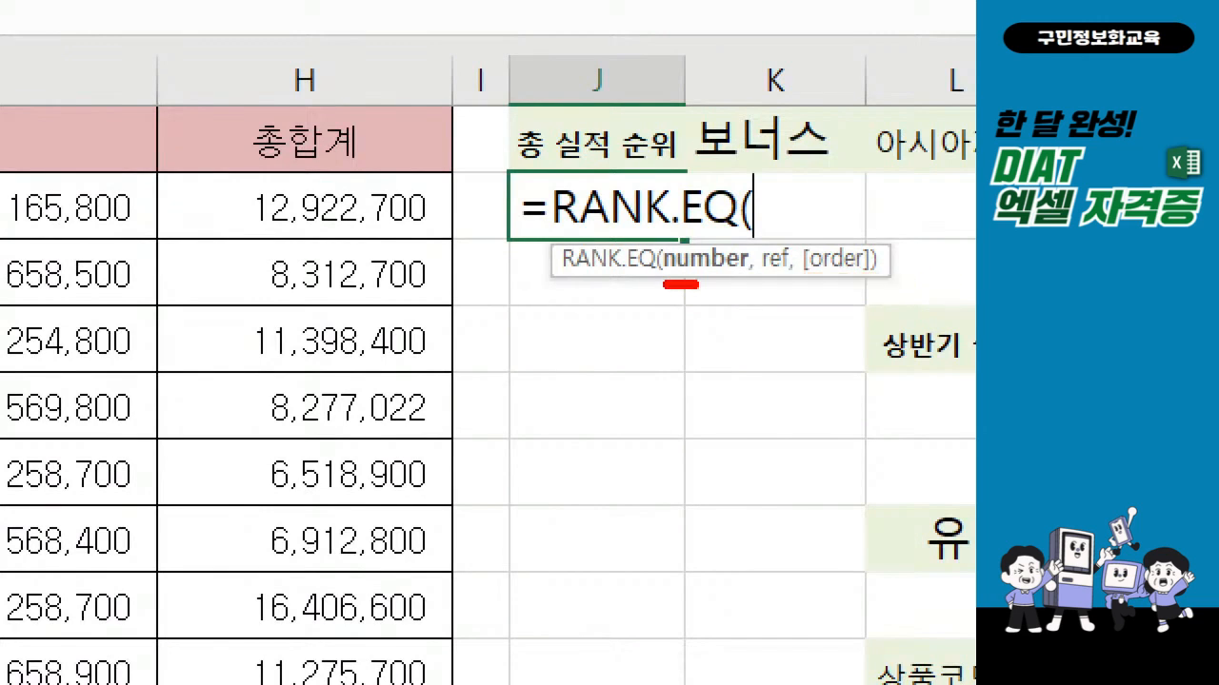
left_click_drag(694, 284, 904, 284)
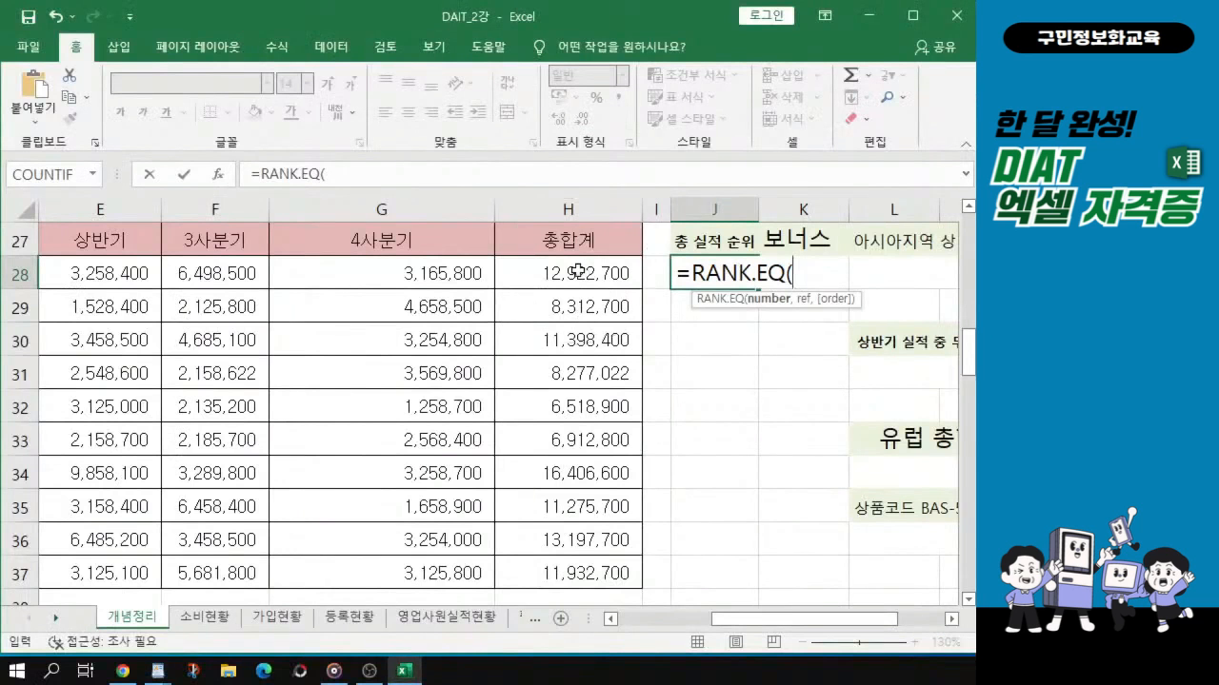
Complete the RANK.EQ arguments with H28 as number, the absolute range $H$28:$H$37 and order 0 for descending
left_click(579, 274)
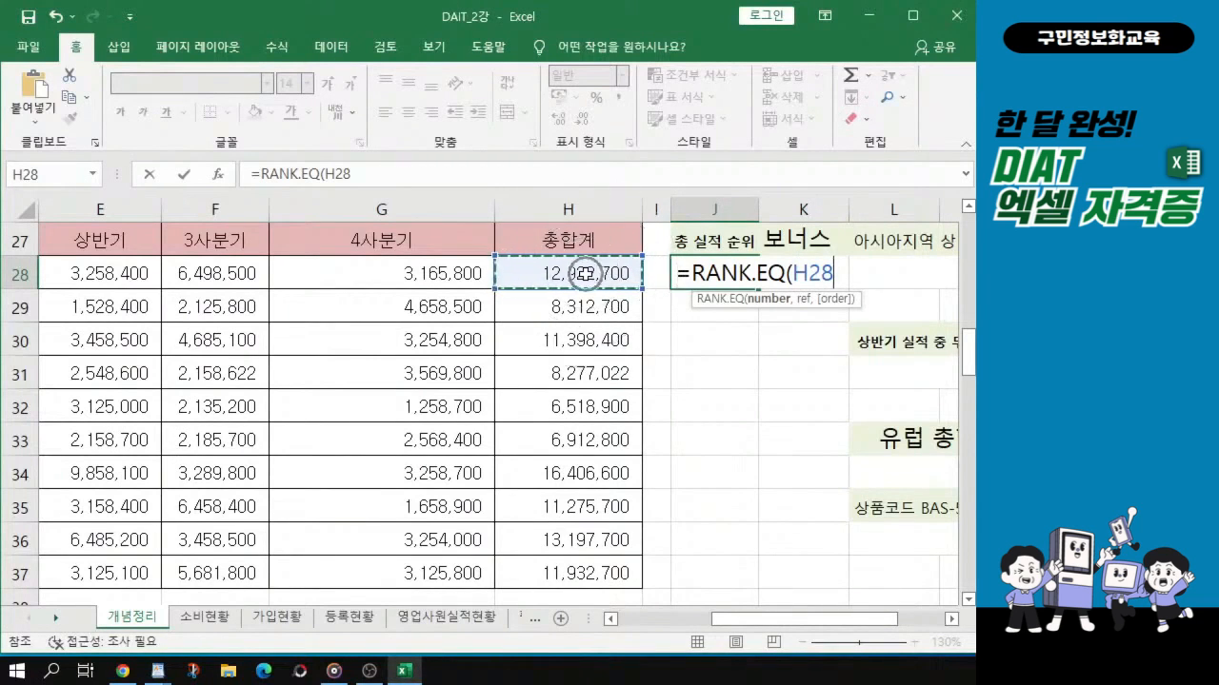
type(",")
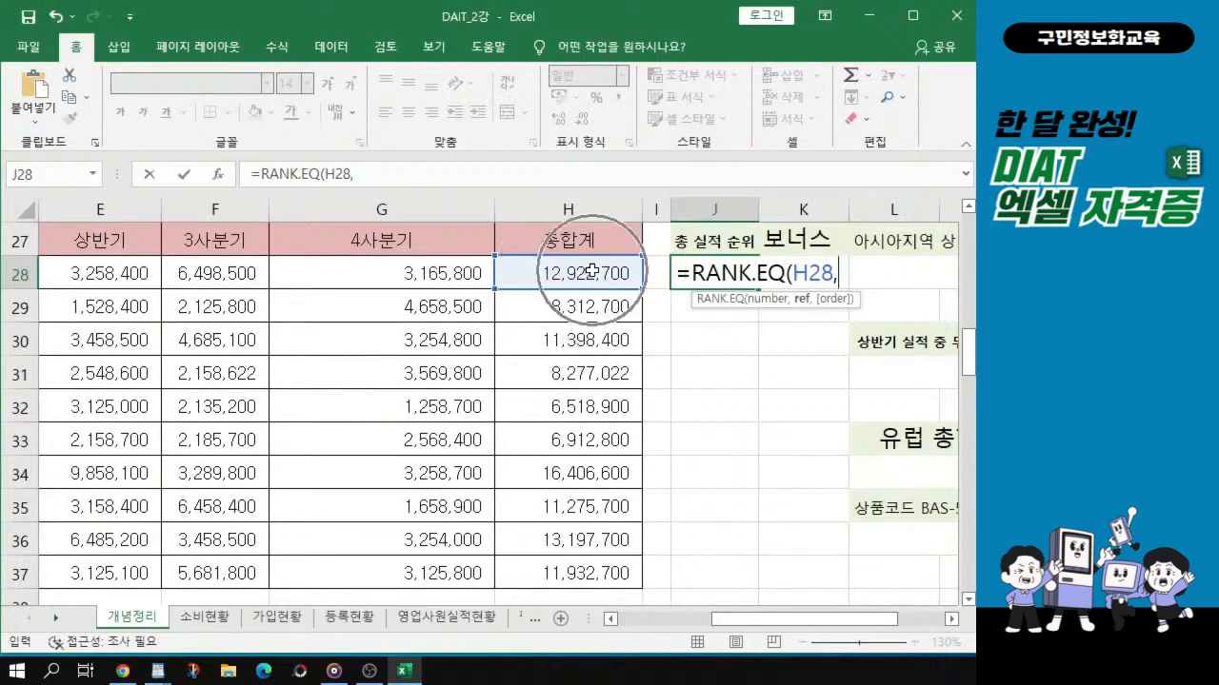
left_click(592, 272)
left_click_drag(592, 272, 606, 573)
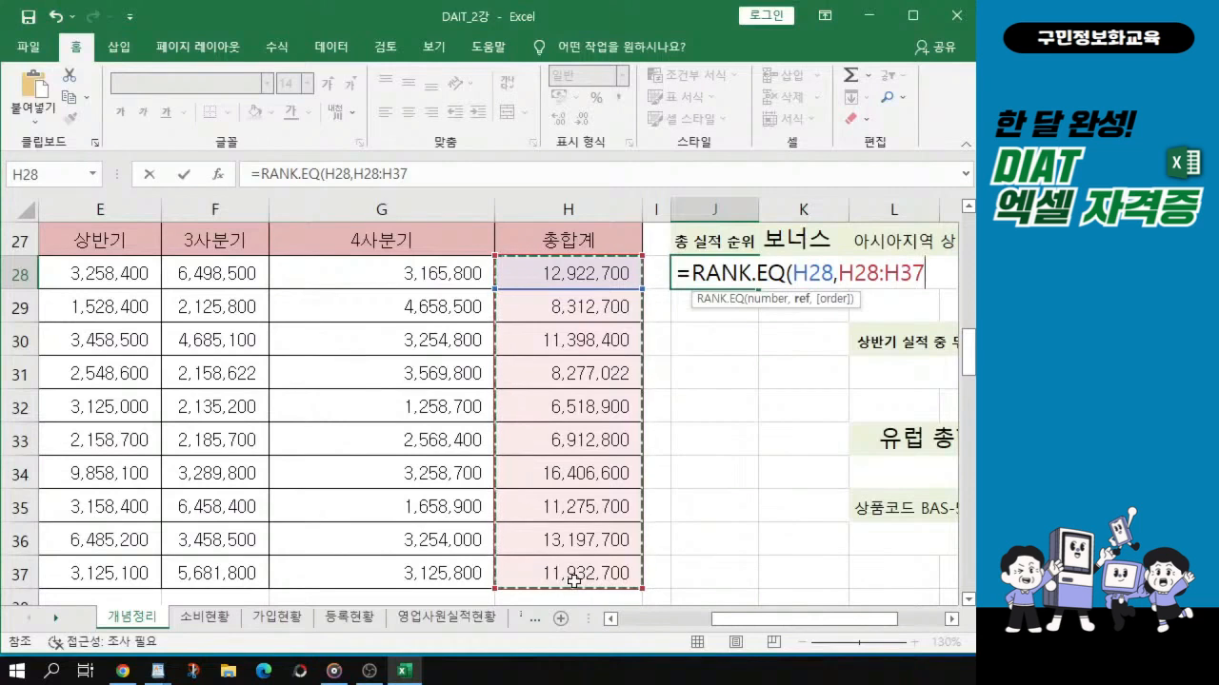
key("F4")
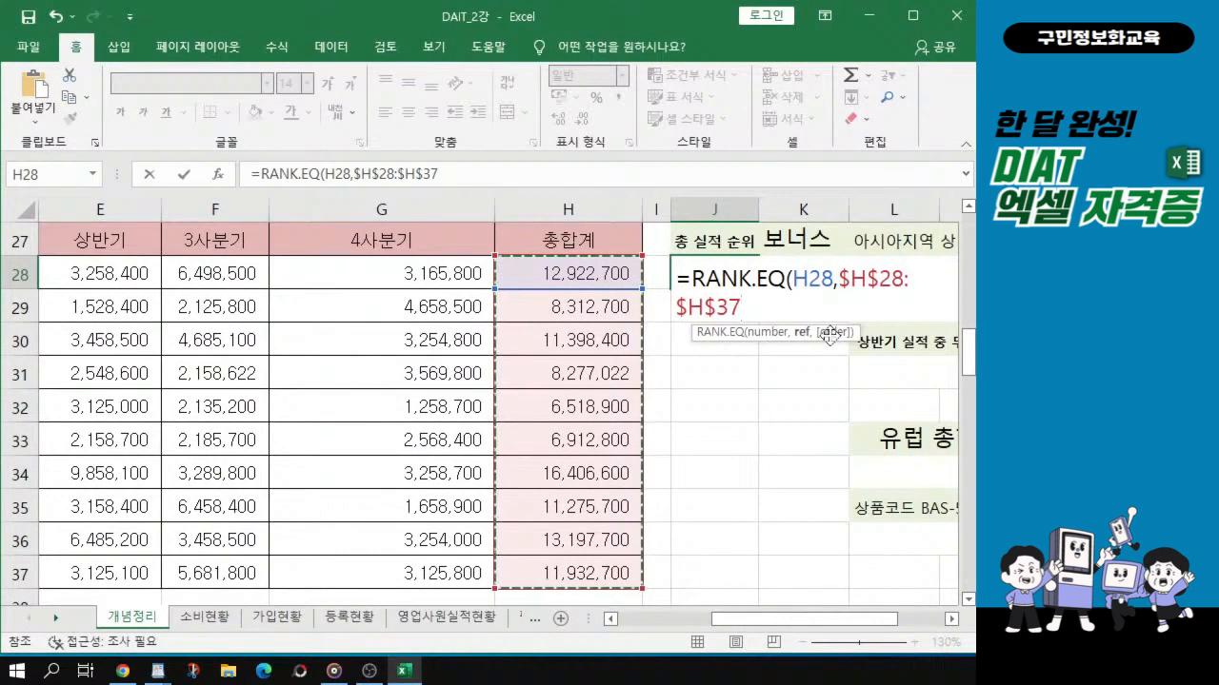
type(",")
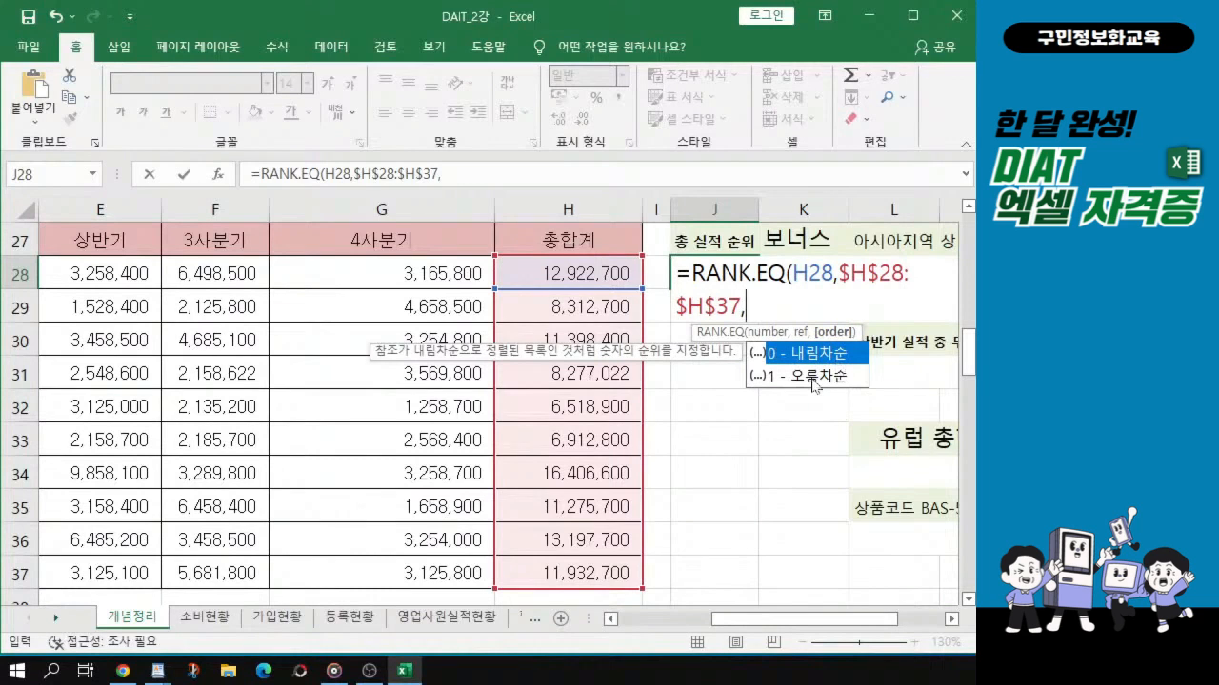
type("0")
type(")")
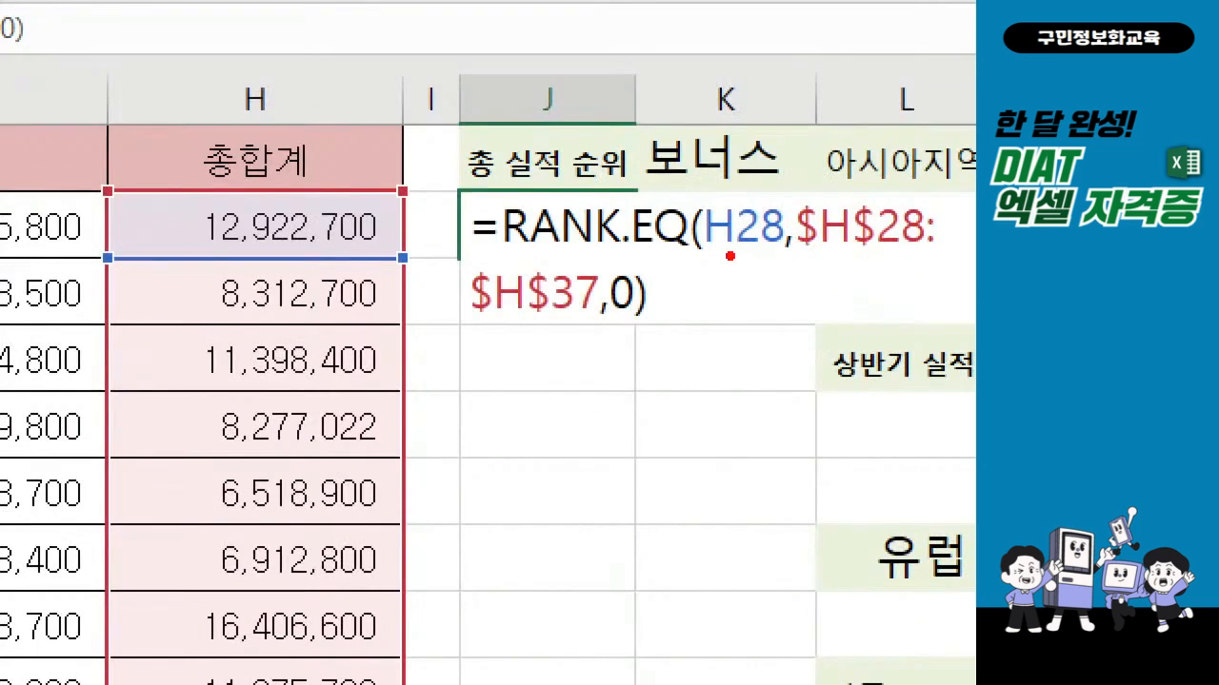
left_click_drag(705, 255, 783, 252)
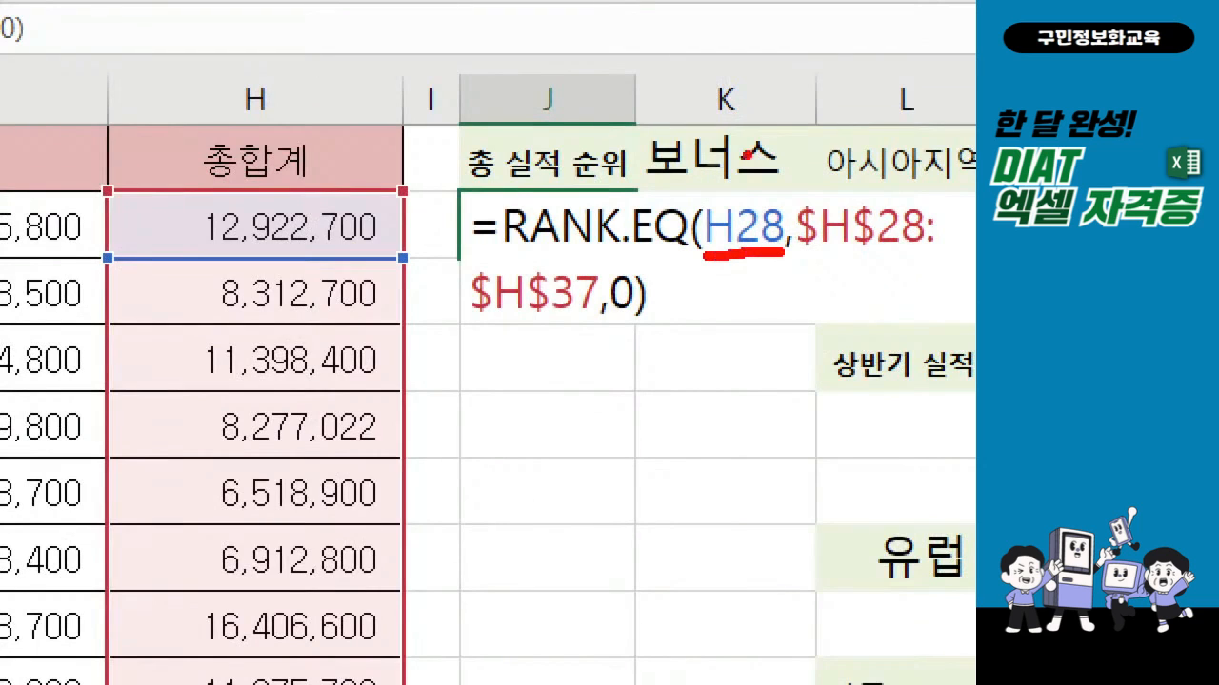
left_click_drag(728, 173, 784, 128)
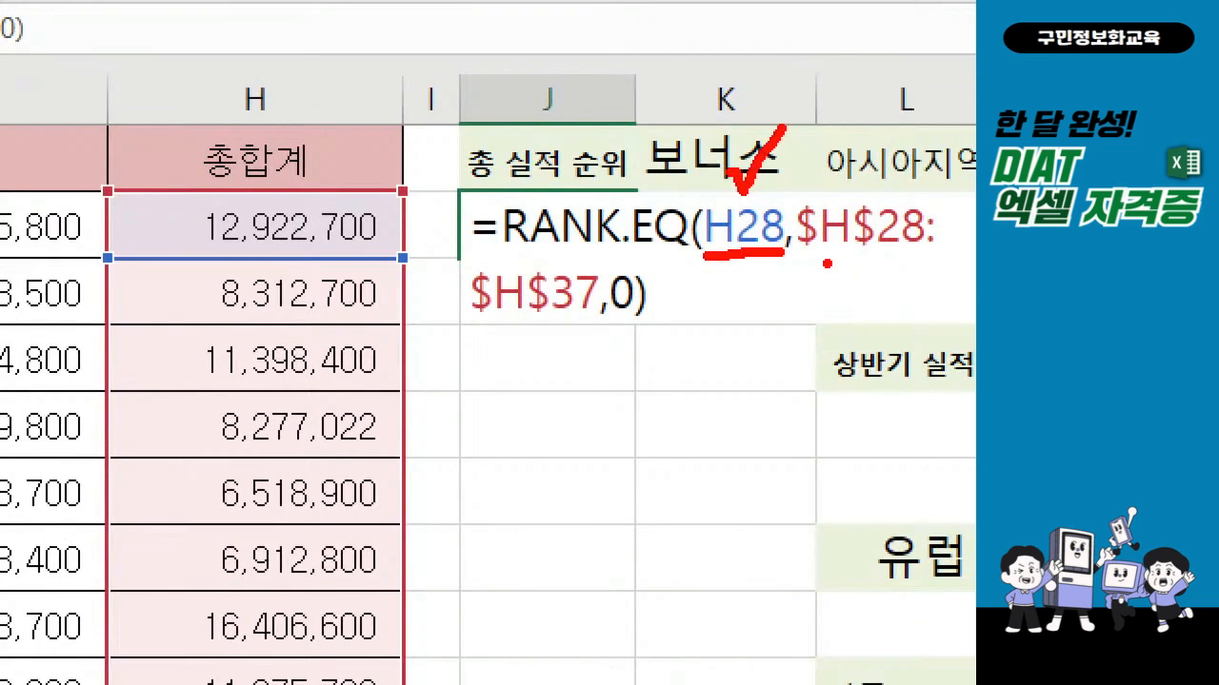
left_click_drag(819, 255, 886, 255)
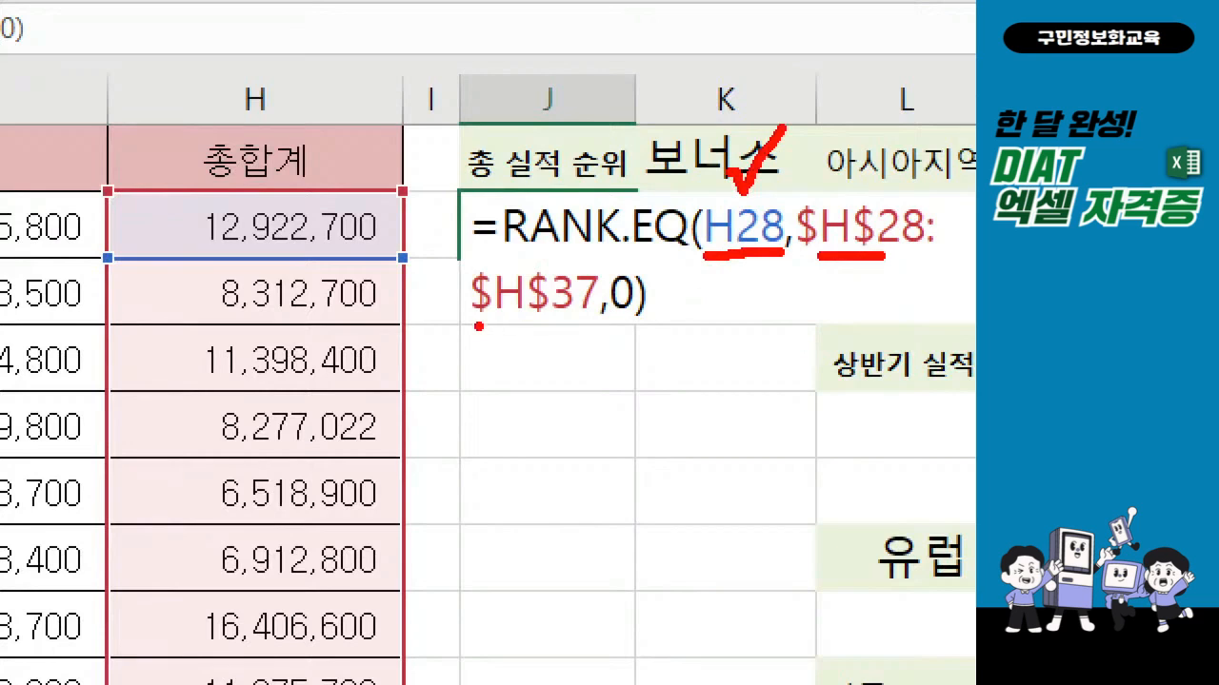
left_click_drag(479, 326, 557, 323)
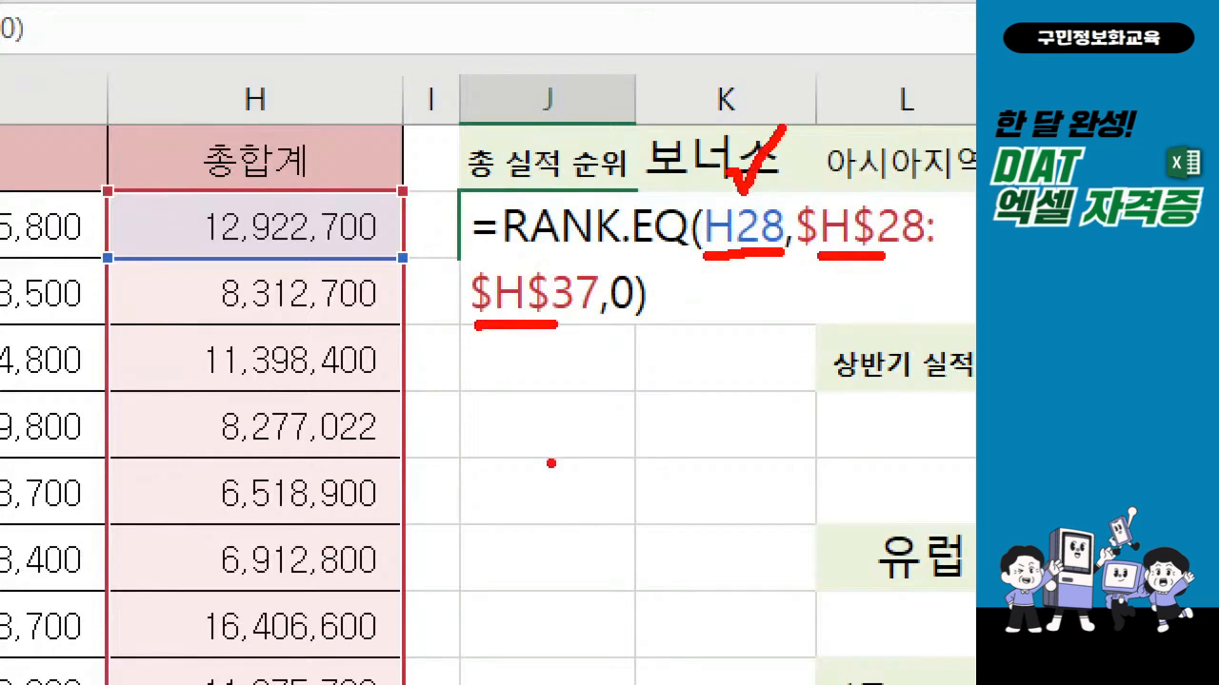
left_click_drag(610, 326, 647, 325)
key("Escape")
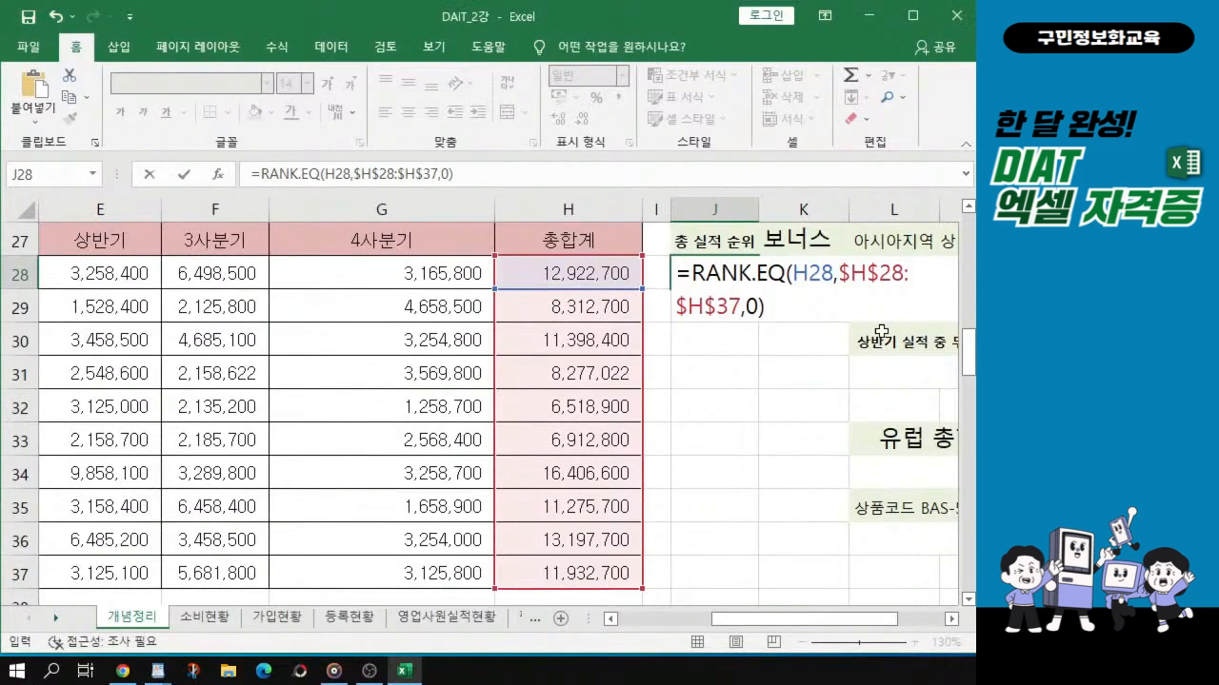
Enter the ranking formula in J28 and fill it down through J37
key("Return")
left_click(721, 280)
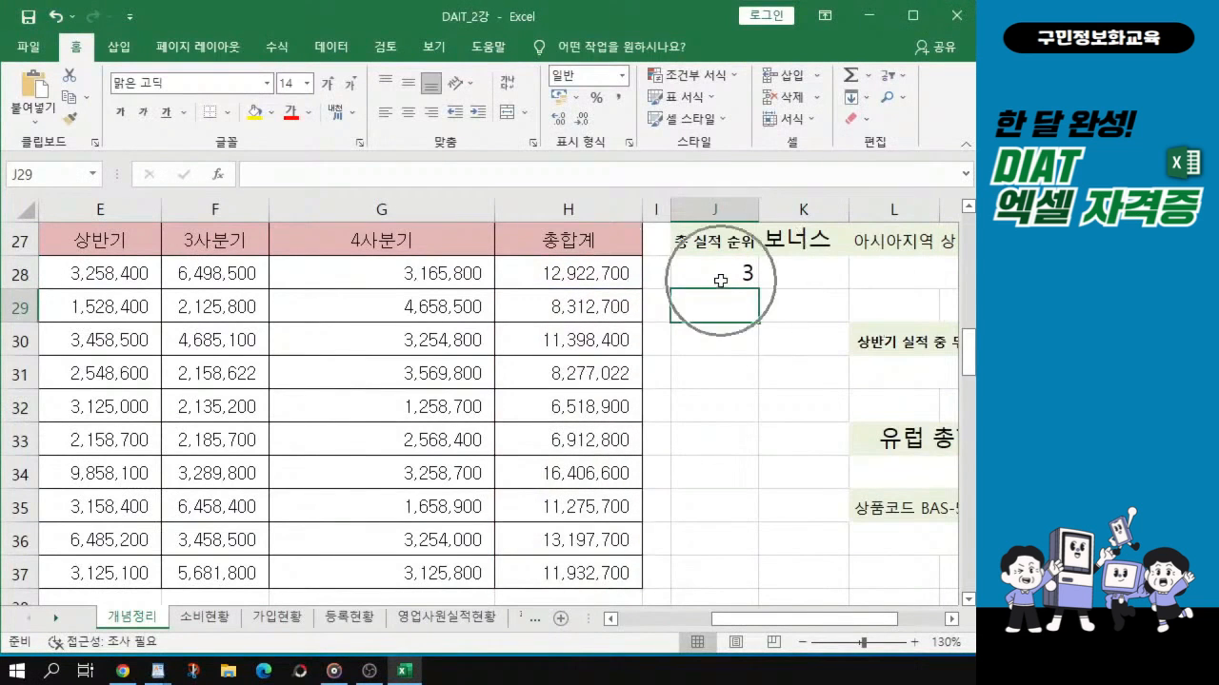
left_click(744, 276)
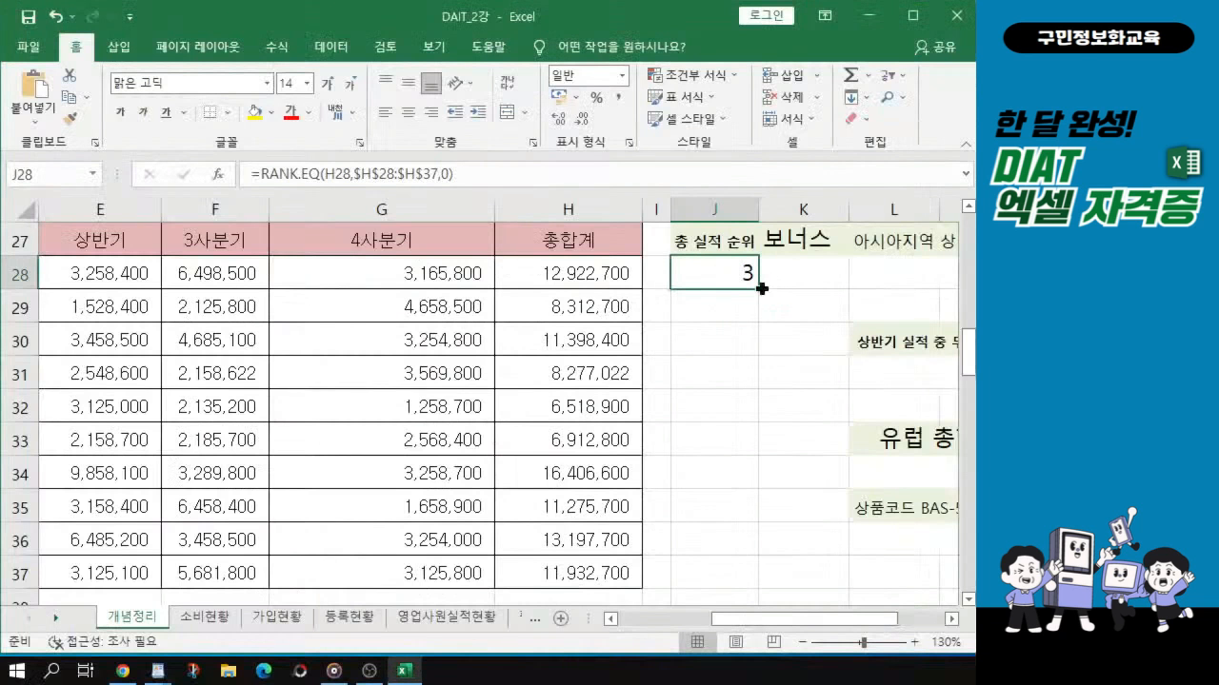
left_click_drag(759, 289, 757, 578)
left_click_drag(757, 601, 757, 489)
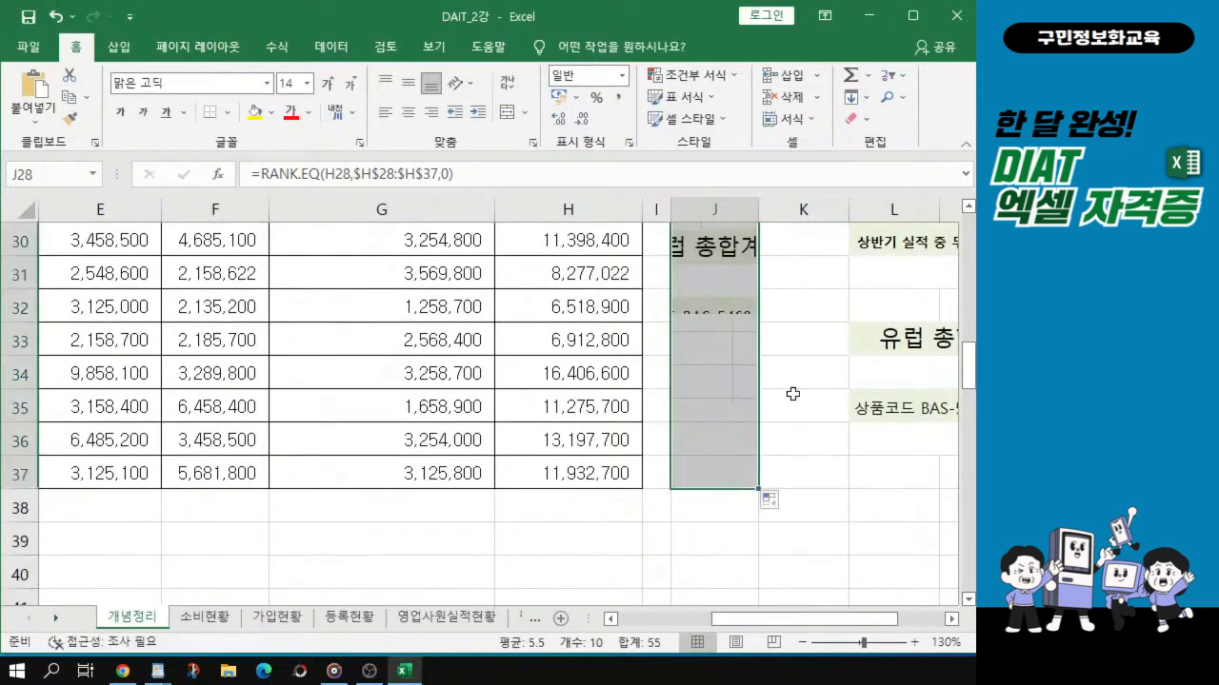
Check the ranks filled into J28:J37 and the relative and absolute references in the copied RANK.EQ formulas, particularly in J30
scroll(746, 380, "up", 2)
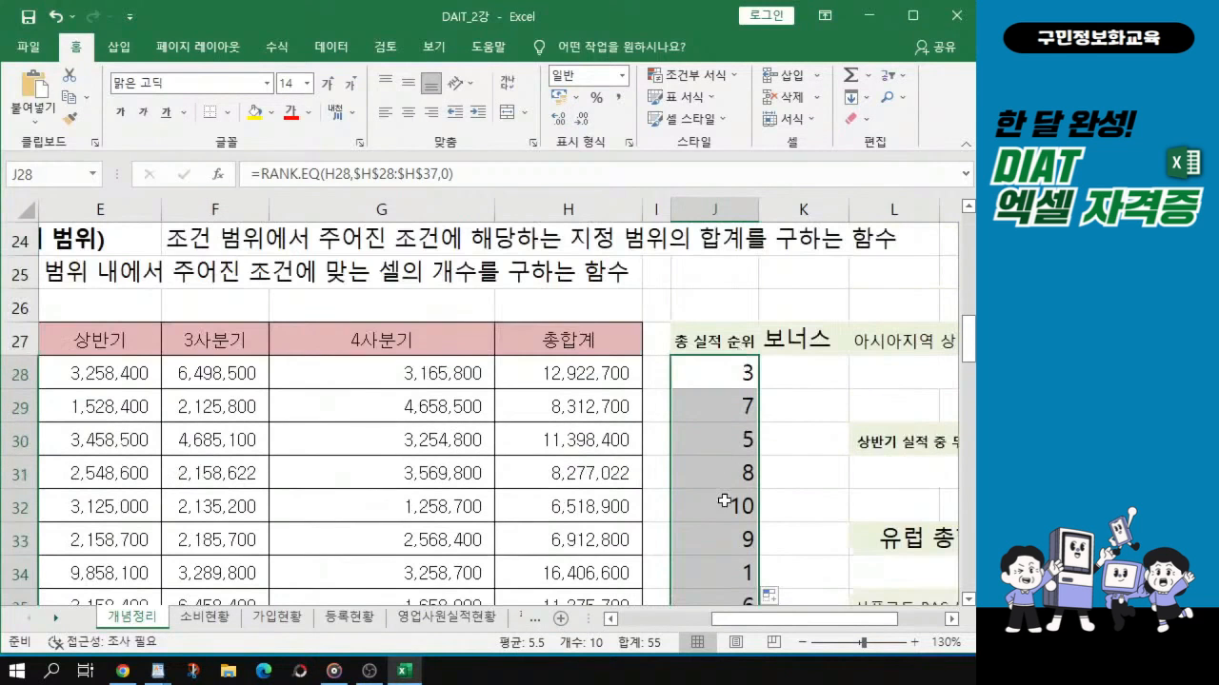
scroll(724, 497, "down", 1)
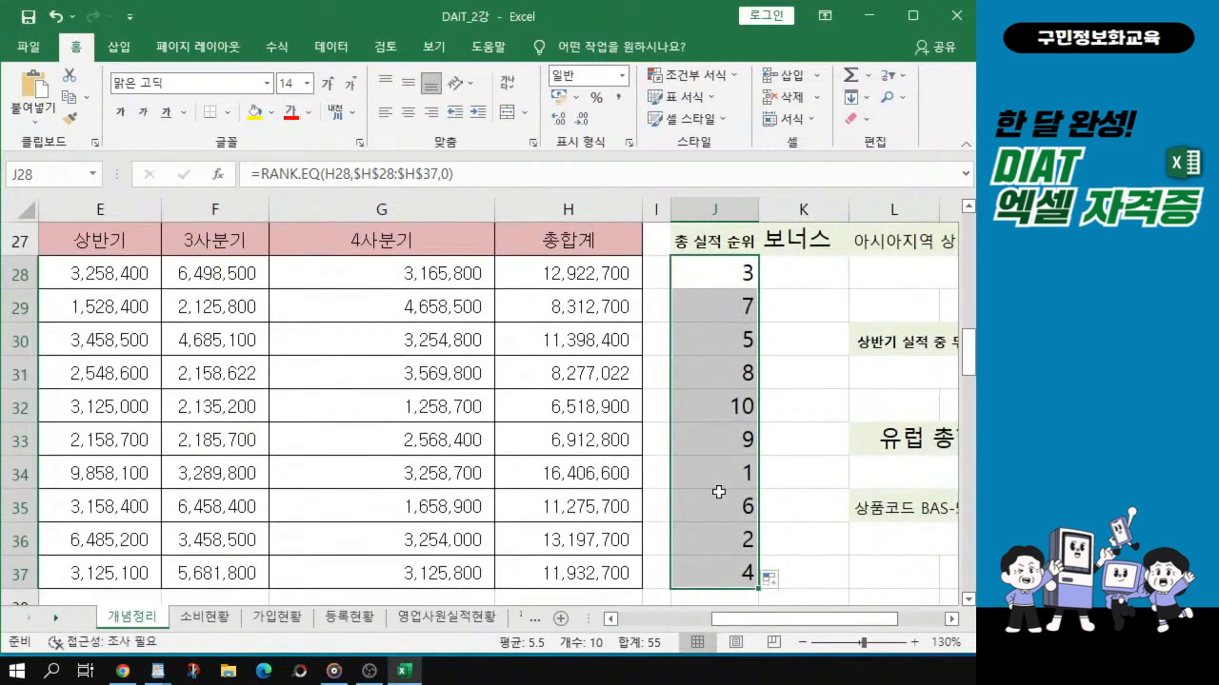
left_click(719, 473)
left_click(721, 410)
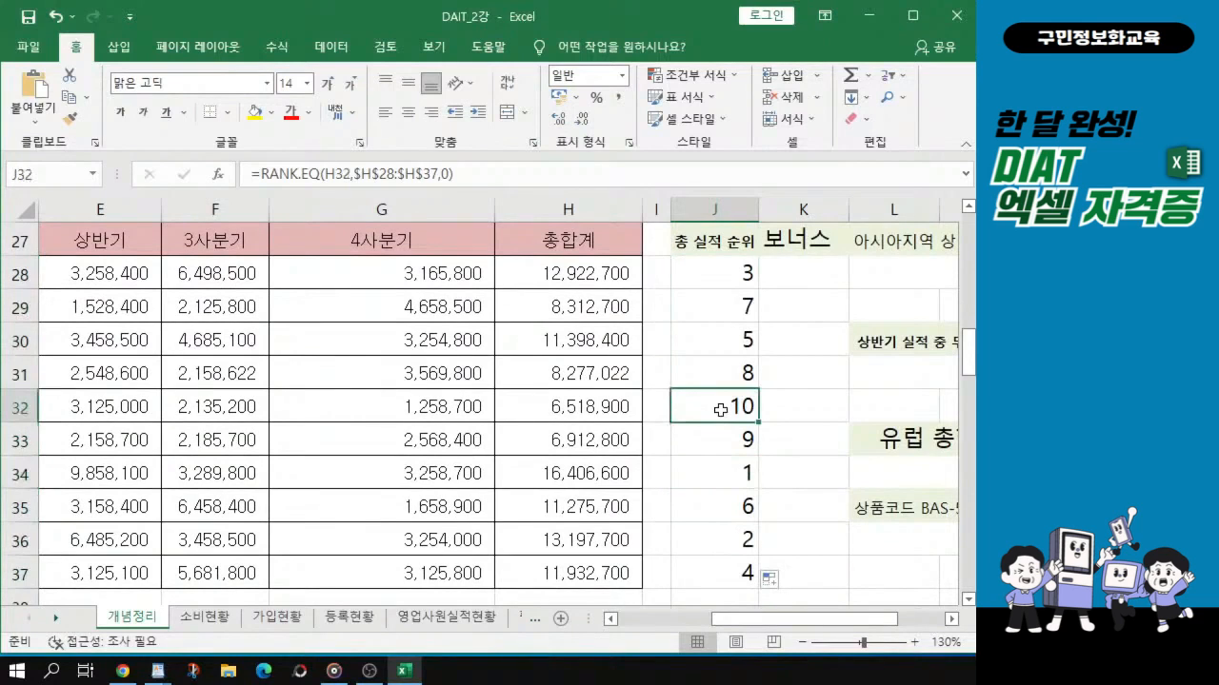
left_click(719, 469)
left_click(728, 306)
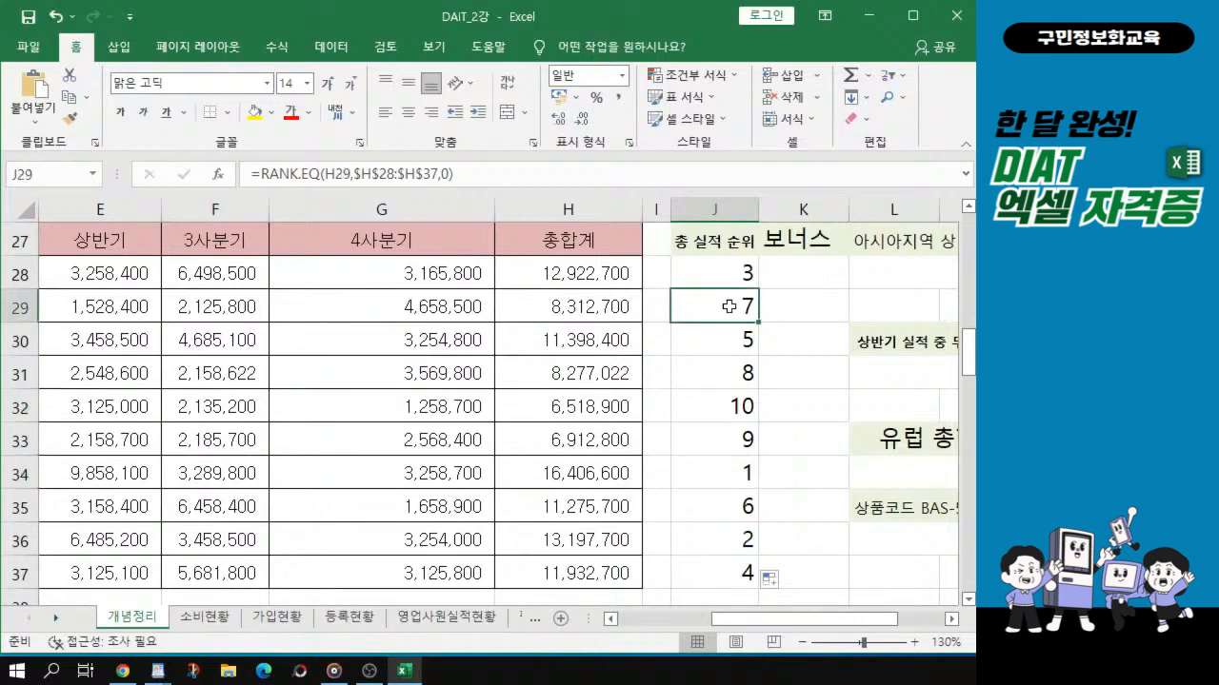
left_click(723, 343)
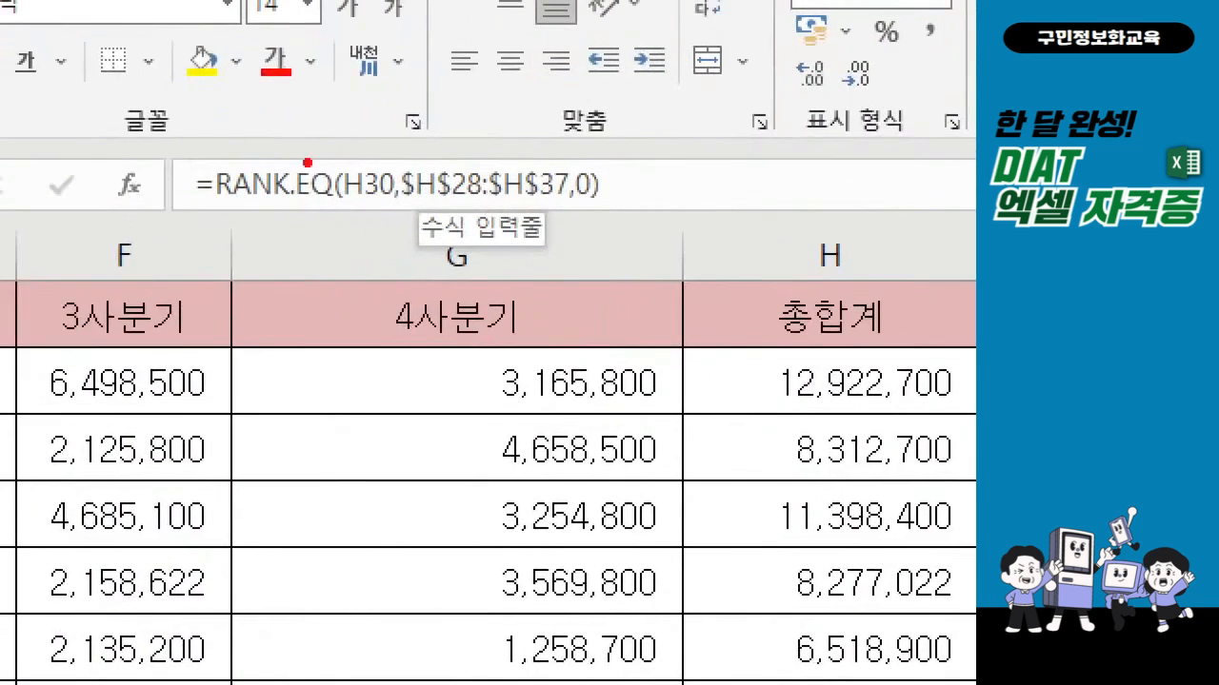
left_click_drag(364, 204, 385, 203)
left_click_drag(344, 203, 366, 204)
mouse_move(368, 141)
left_mouse_down()
mouse_move(380, 163)
mouse_move(429, 87)
left_mouse_up()
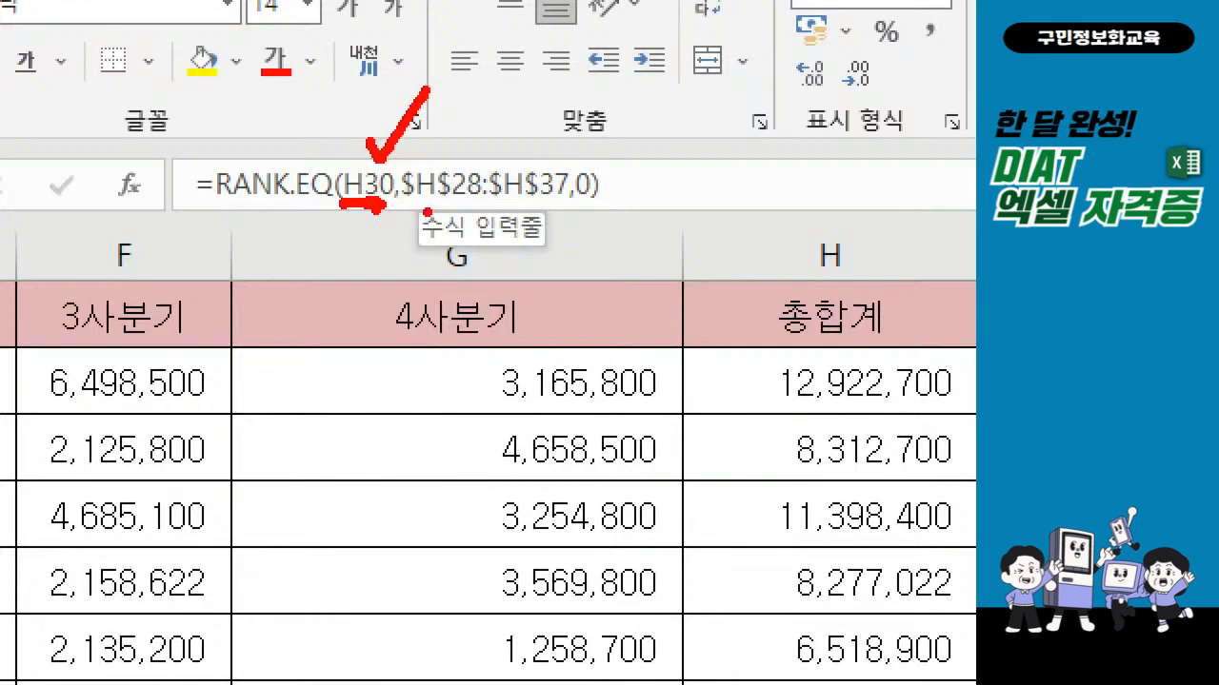
mouse_move(388, 155)
left_mouse_down()
mouse_move(489, 217)
mouse_move(577, 213)
left_mouse_up()
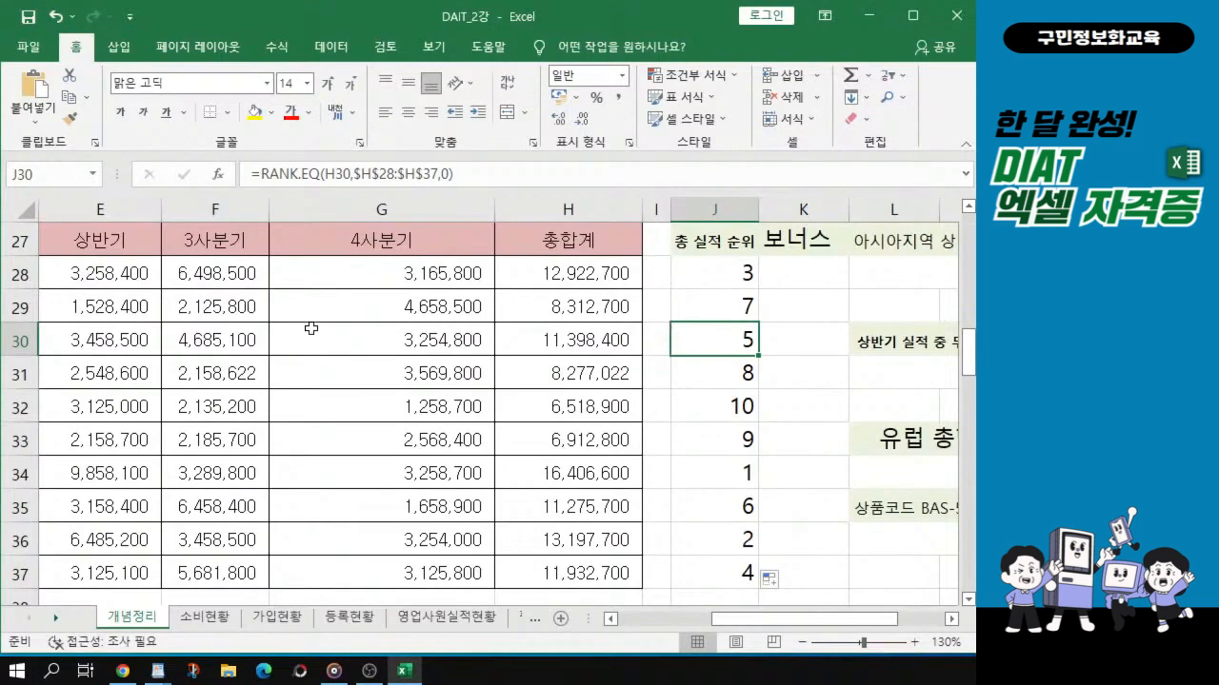
Review the IF function syntax in row 14 and the comparison operators listed in C15:F17 of the function notes
scroll(310, 328, "up", 1)
scroll(310, 328, "up", 3)
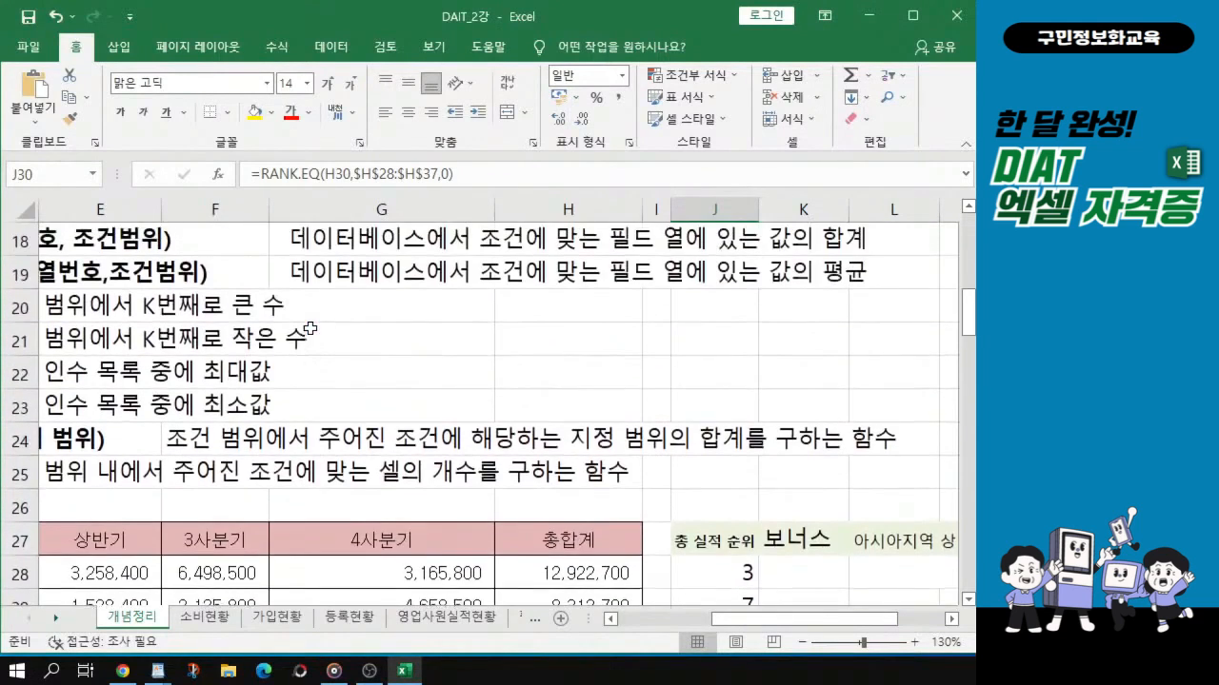
left_click_drag(804, 620, 712, 620)
scroll(207, 301, "up", 3)
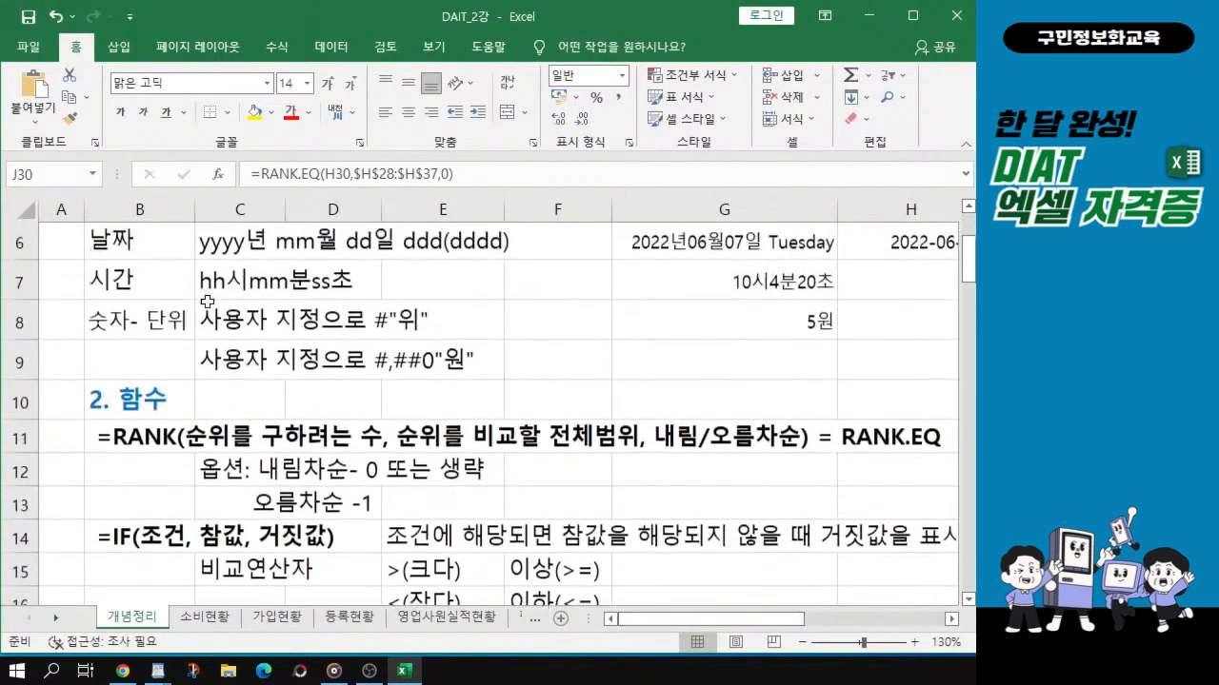
scroll(208, 302, "down", 1)
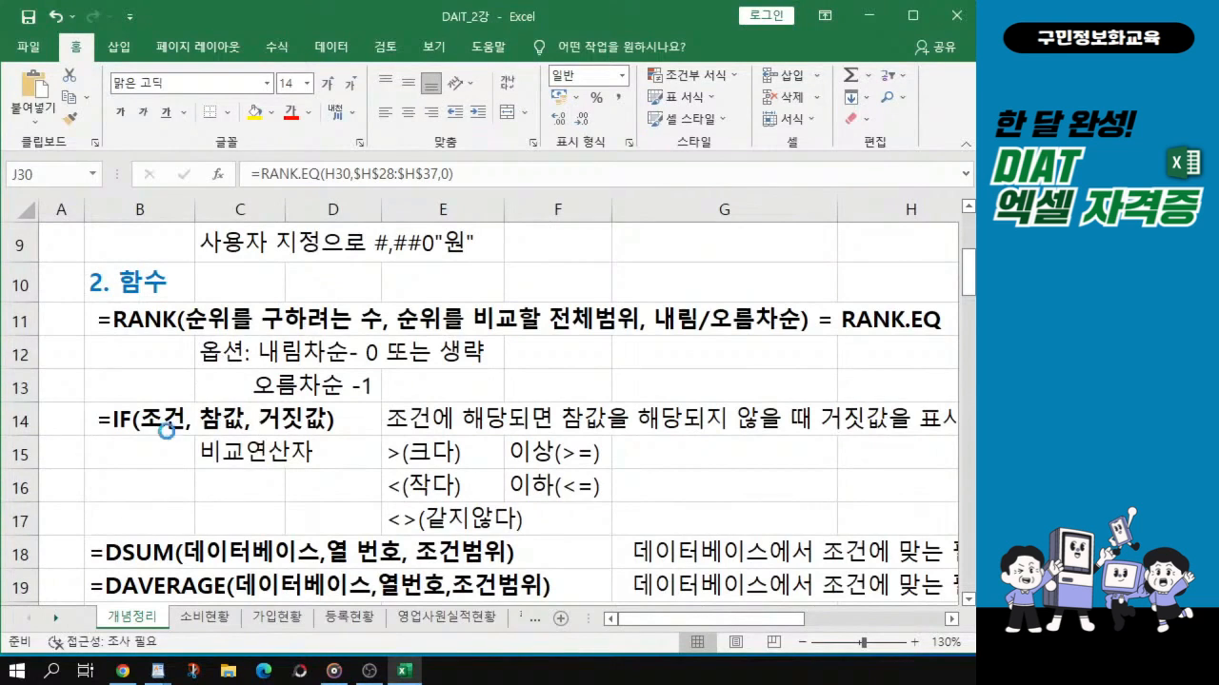
scroll(166, 430, "up", 1, "ctrl")
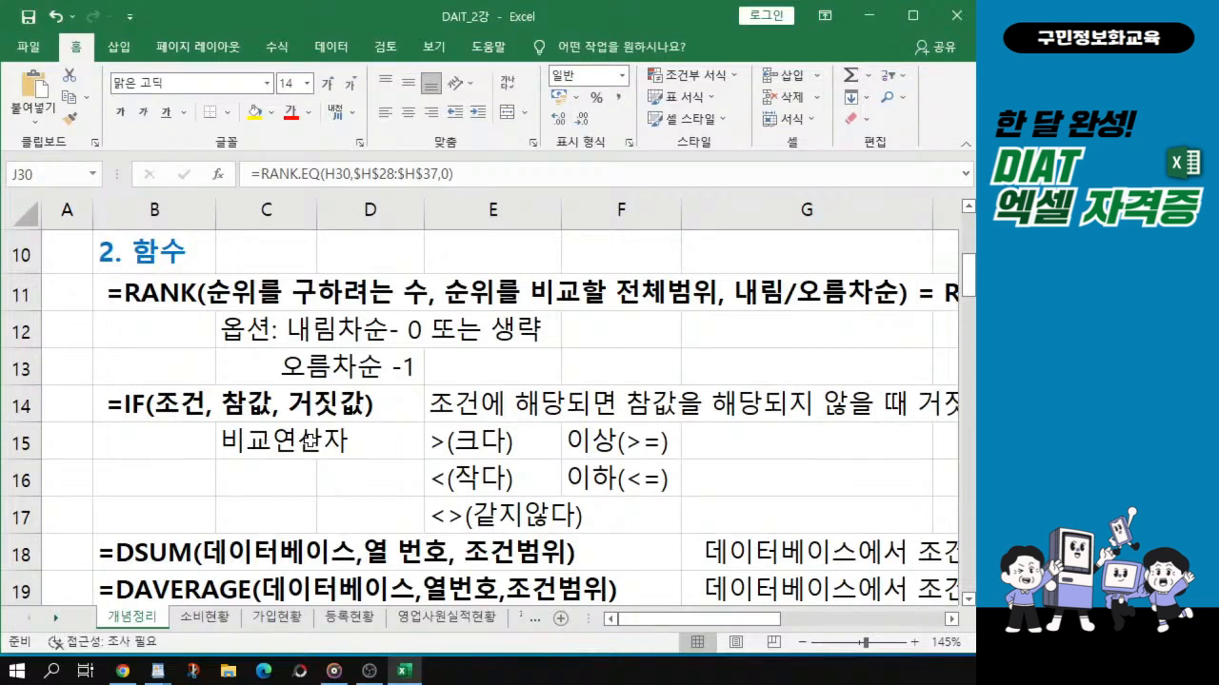
left_click_drag(255, 440, 662, 510)
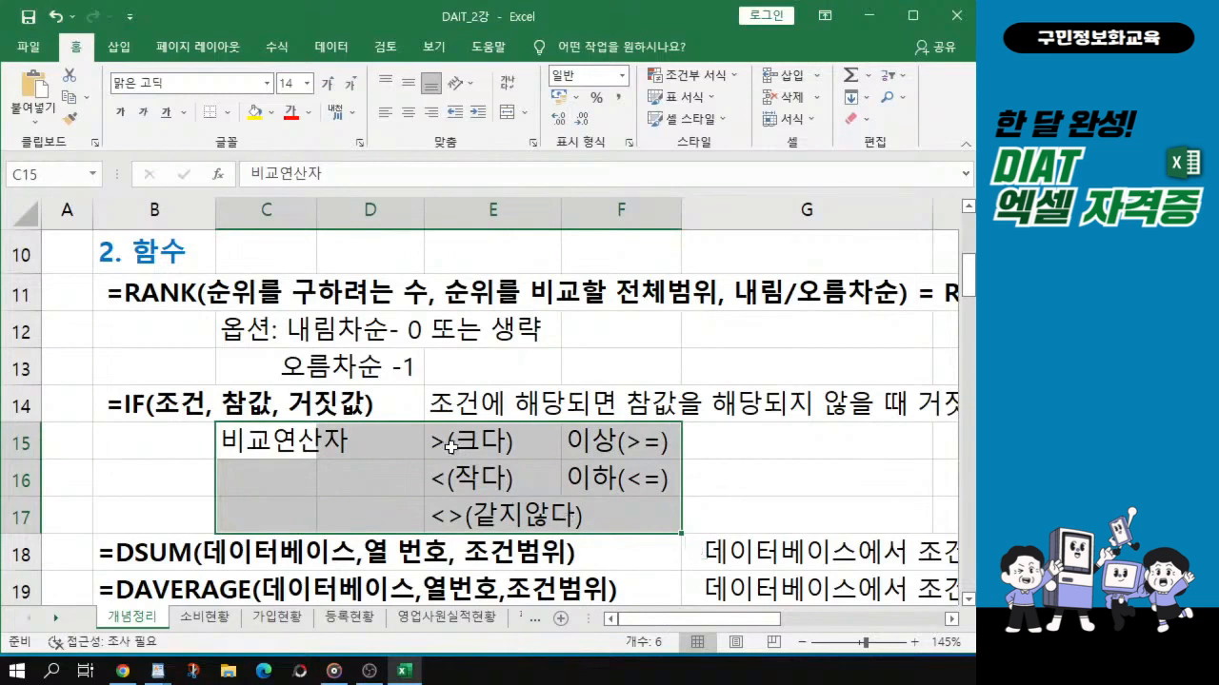
key("ctrl+q")
key("Escape")
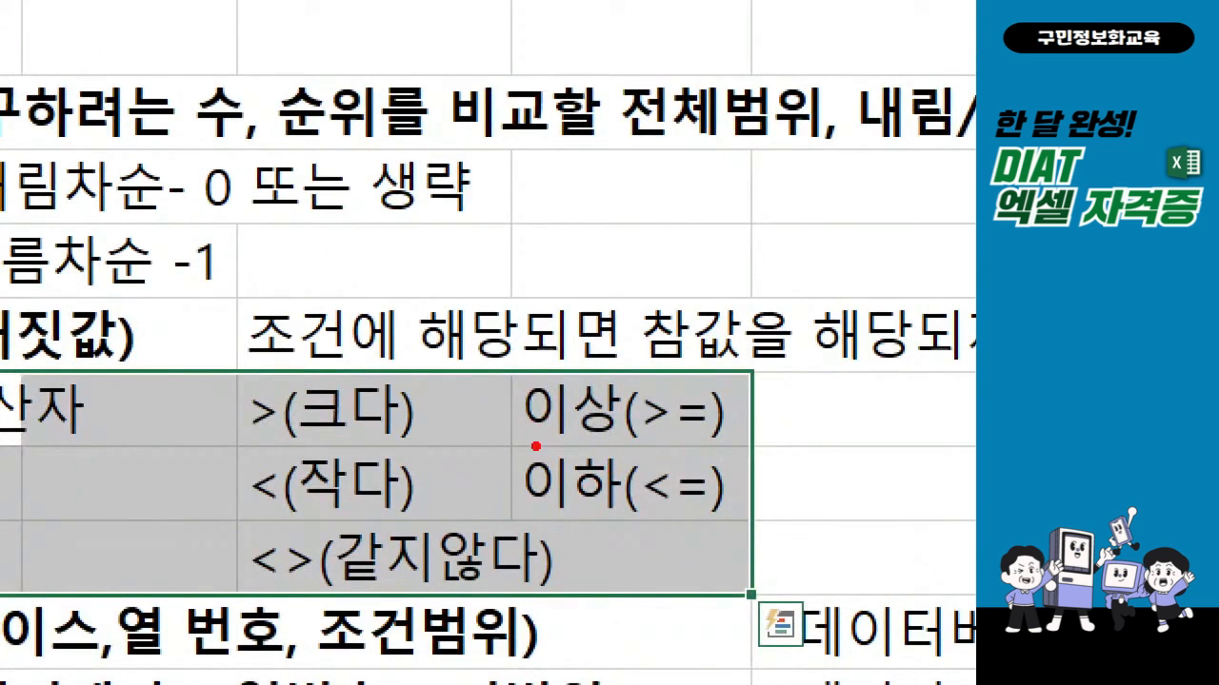
left_click_drag(536, 446, 623, 445)
left_click_drag(533, 518, 633, 512)
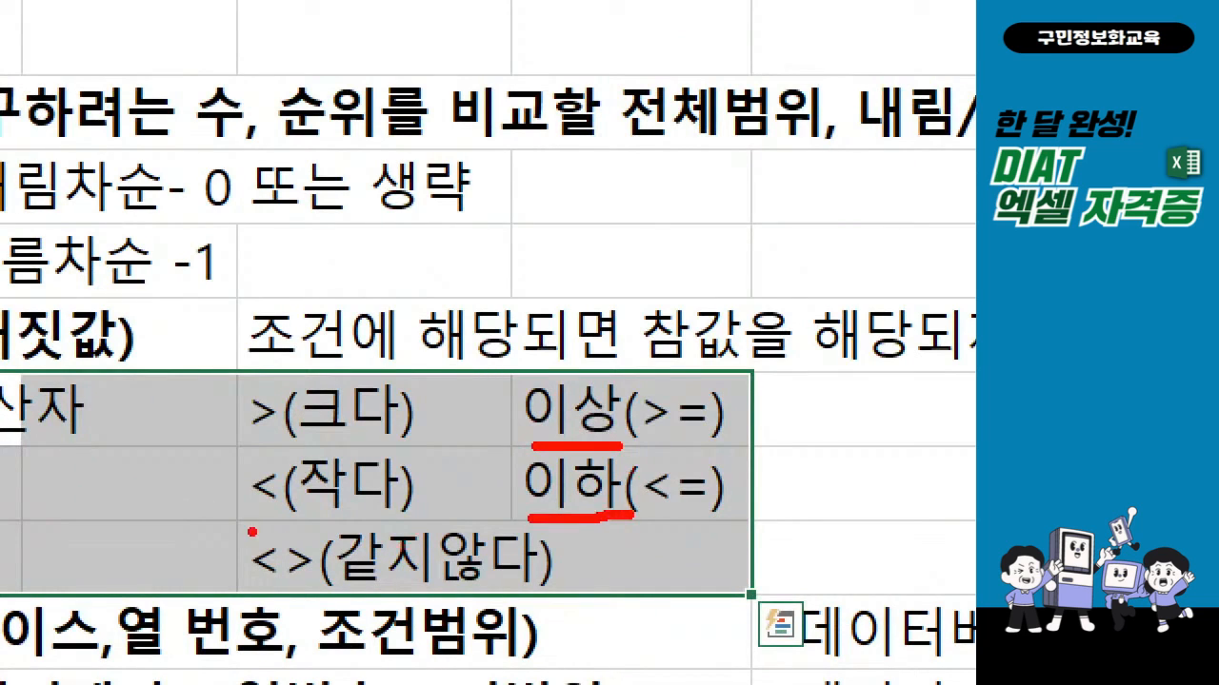
left_click_drag(219, 516, 333, 600)
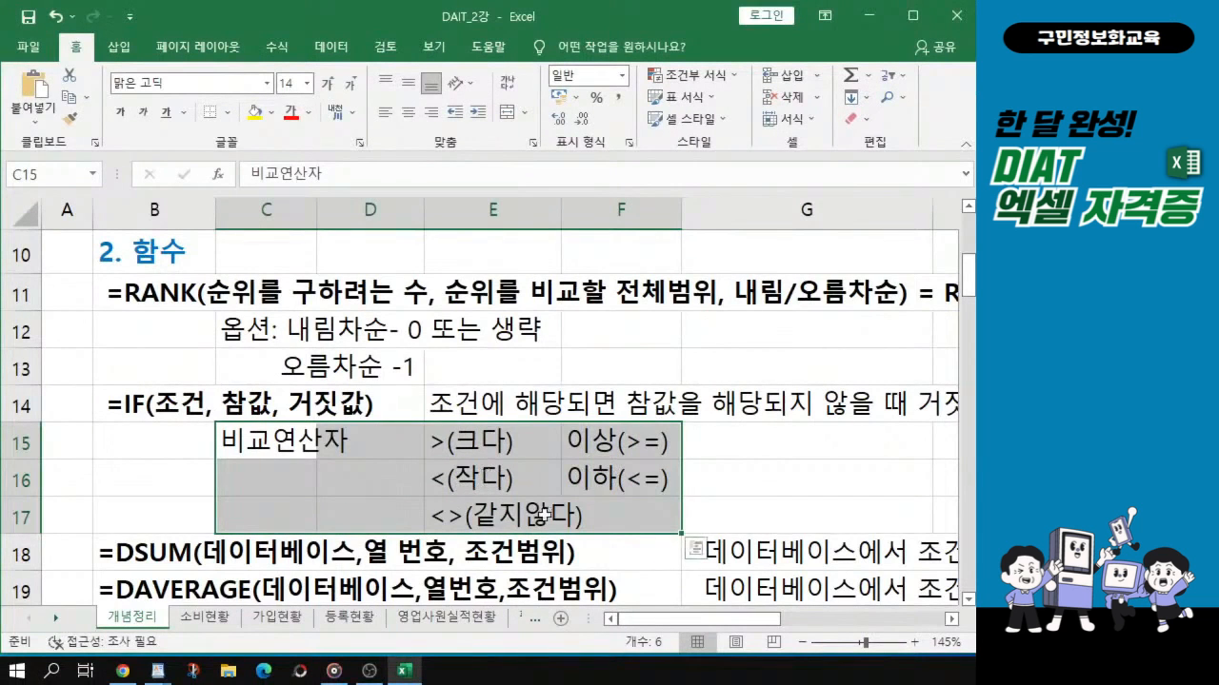
Locate the empty 보너스 column beside the rankings and examine the first 총합계 value as the basis for its condition
left_click_drag(747, 622, 771, 625)
scroll(782, 422, "down", 2)
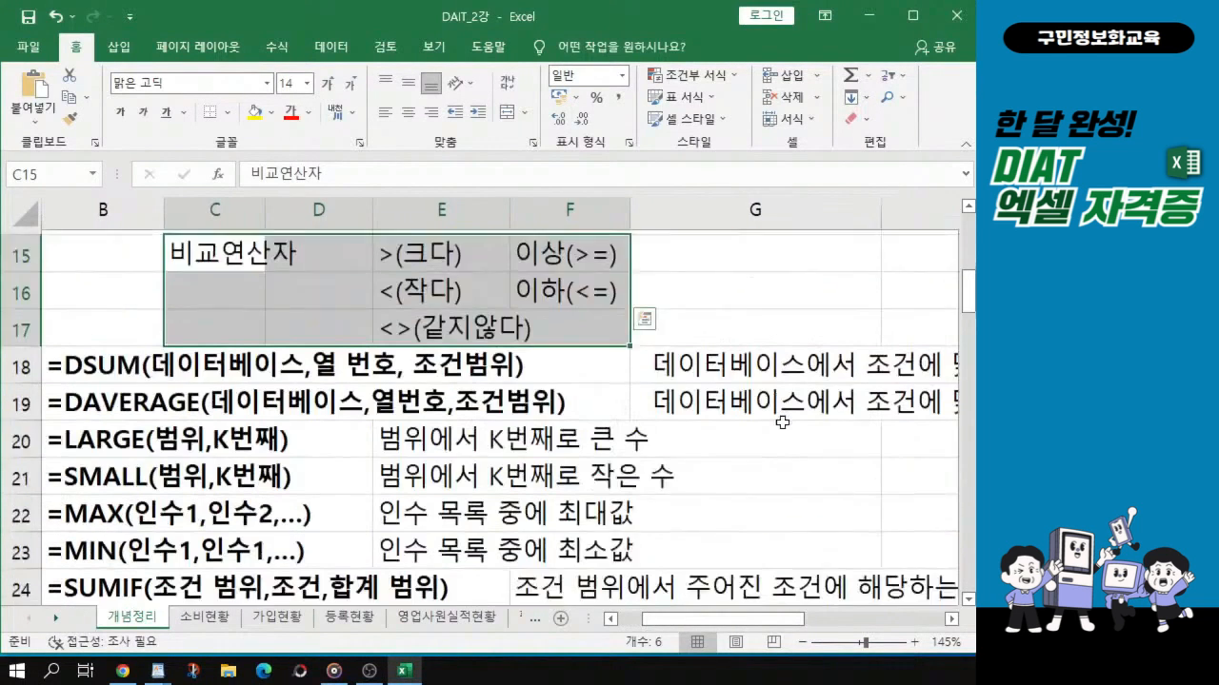
scroll(782, 421, "down", 1)
left_click(694, 413)
scroll(686, 541, "down", 3)
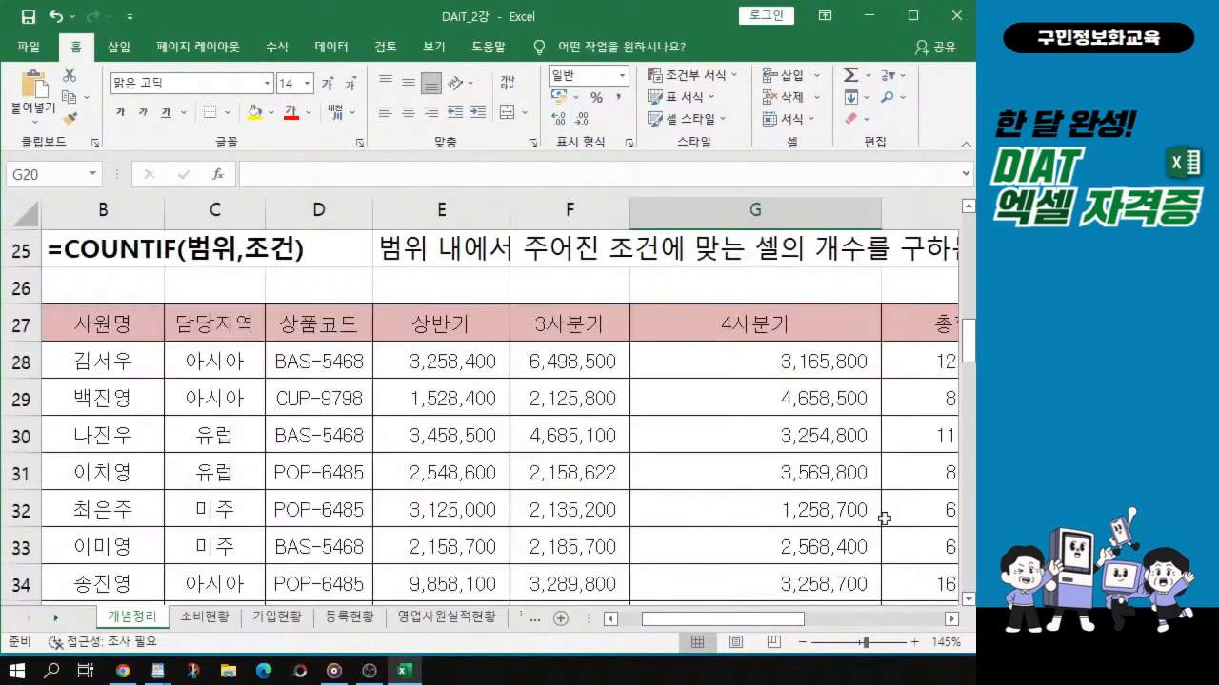
left_click_drag(779, 622, 873, 622)
left_click(752, 362)
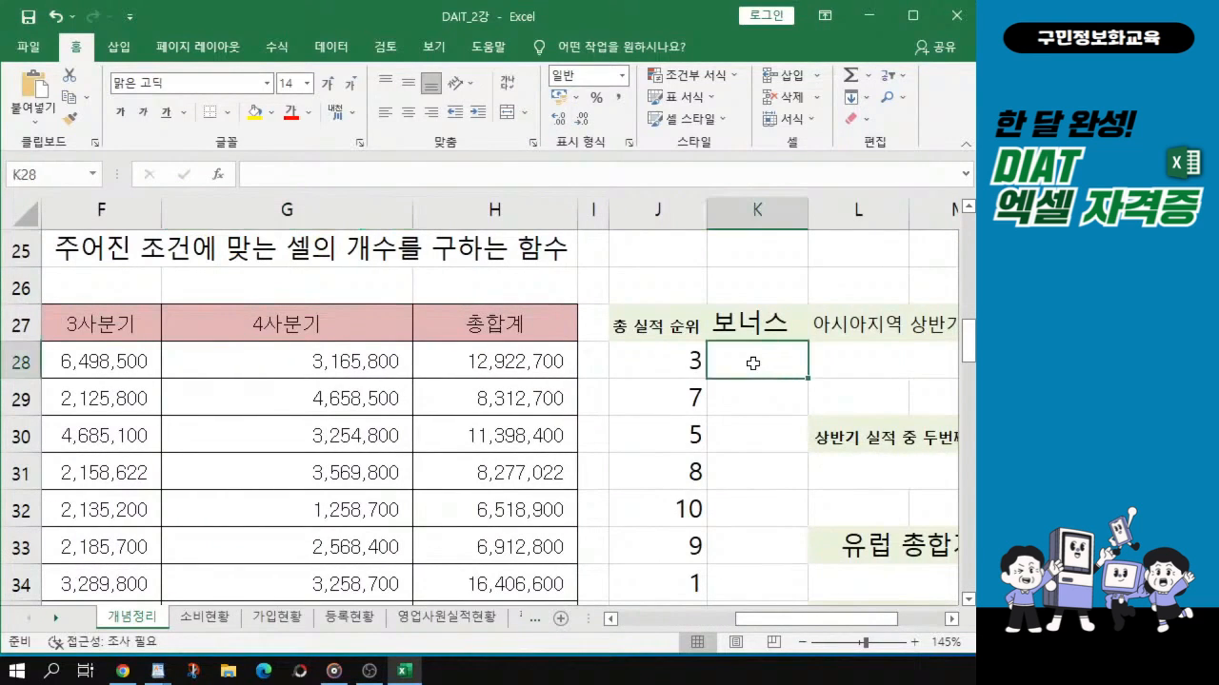
key("ctrl")
left_click(551, 363)
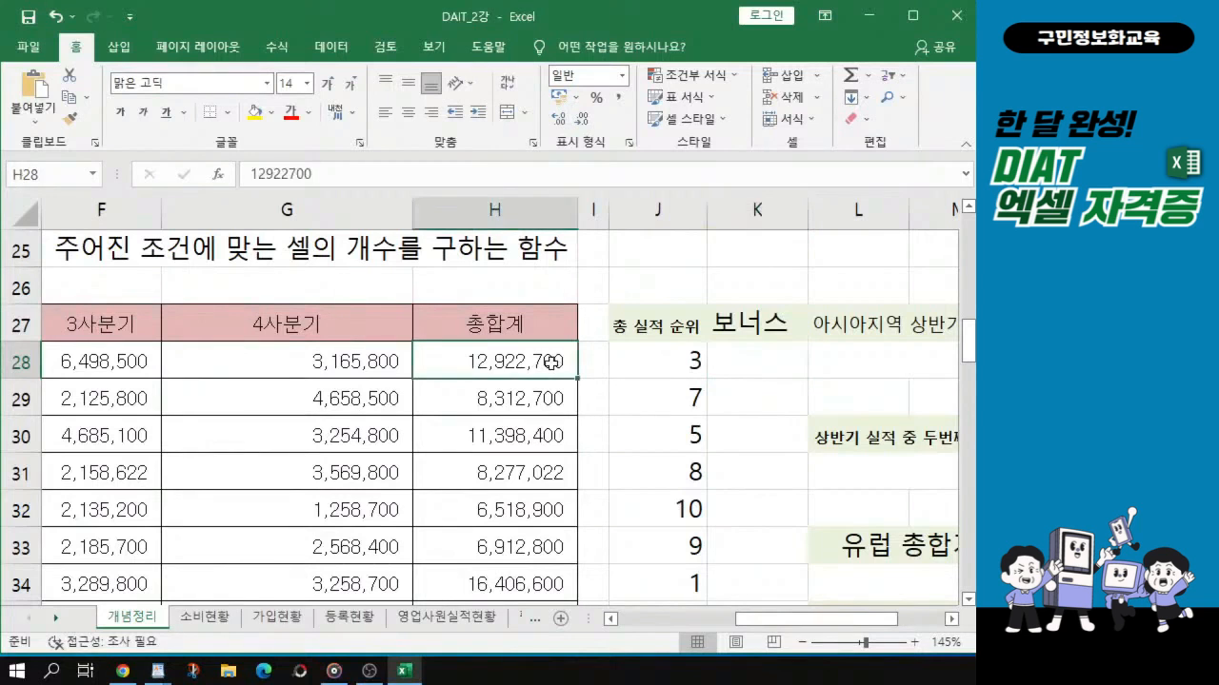
left_click_drag(551, 363, 548, 324)
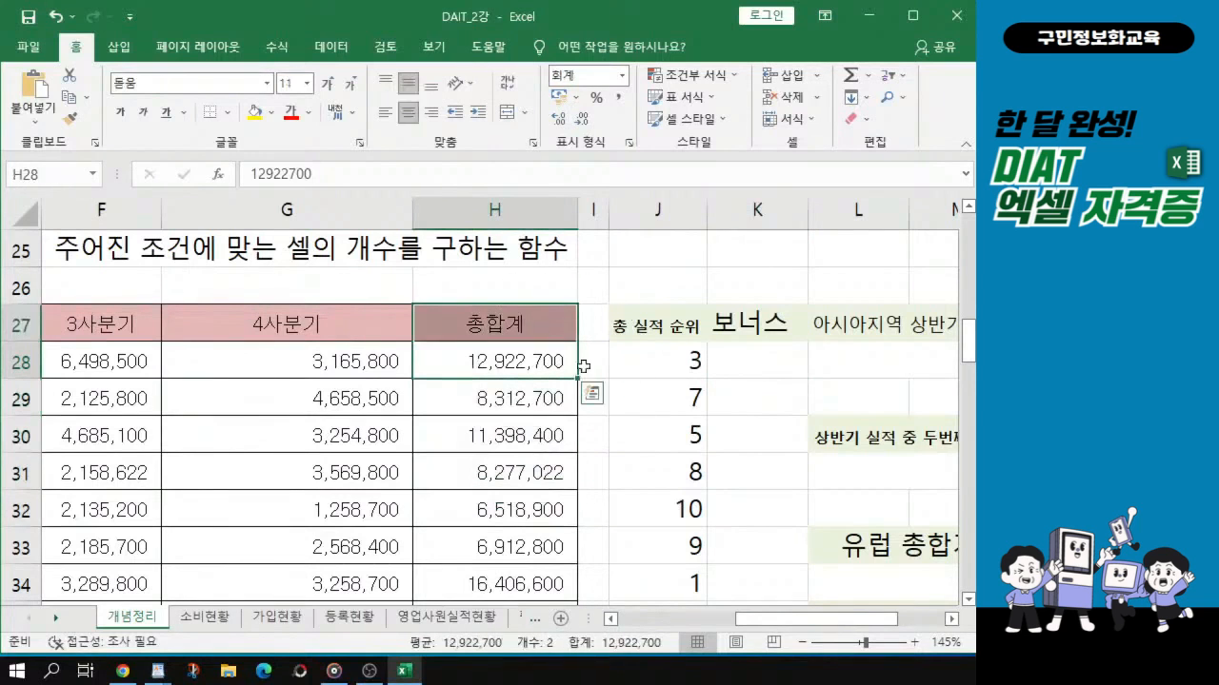
left_click(756, 366)
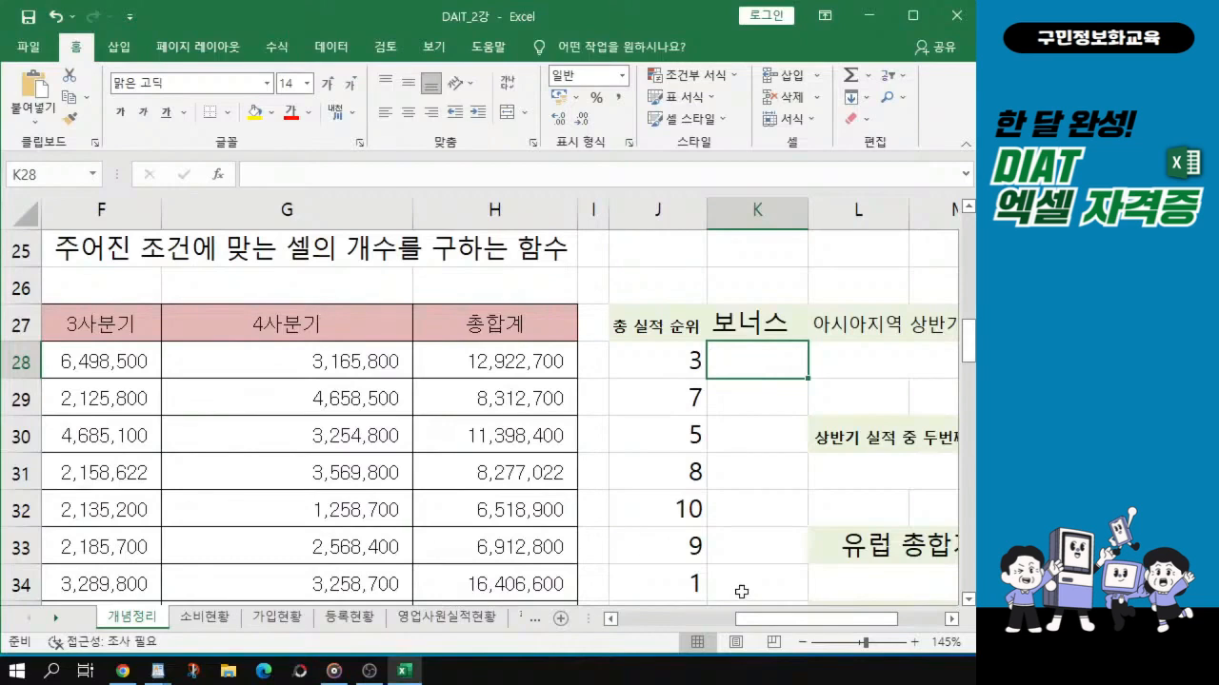
scroll(514, 420, "down", 2)
scroll(515, 420, "down", 1)
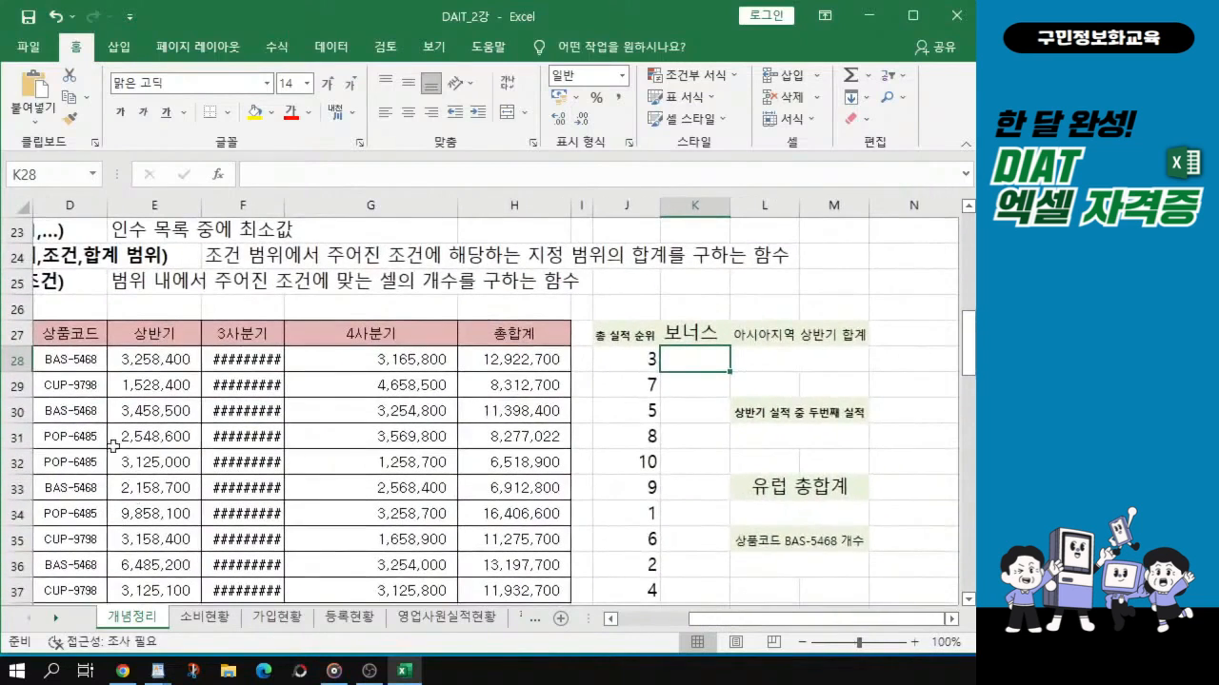
left_click_drag(724, 619, 651, 619)
left_click_drag(830, 619, 712, 355)
scroll(666, 404, "up", 2)
left_click(816, 347)
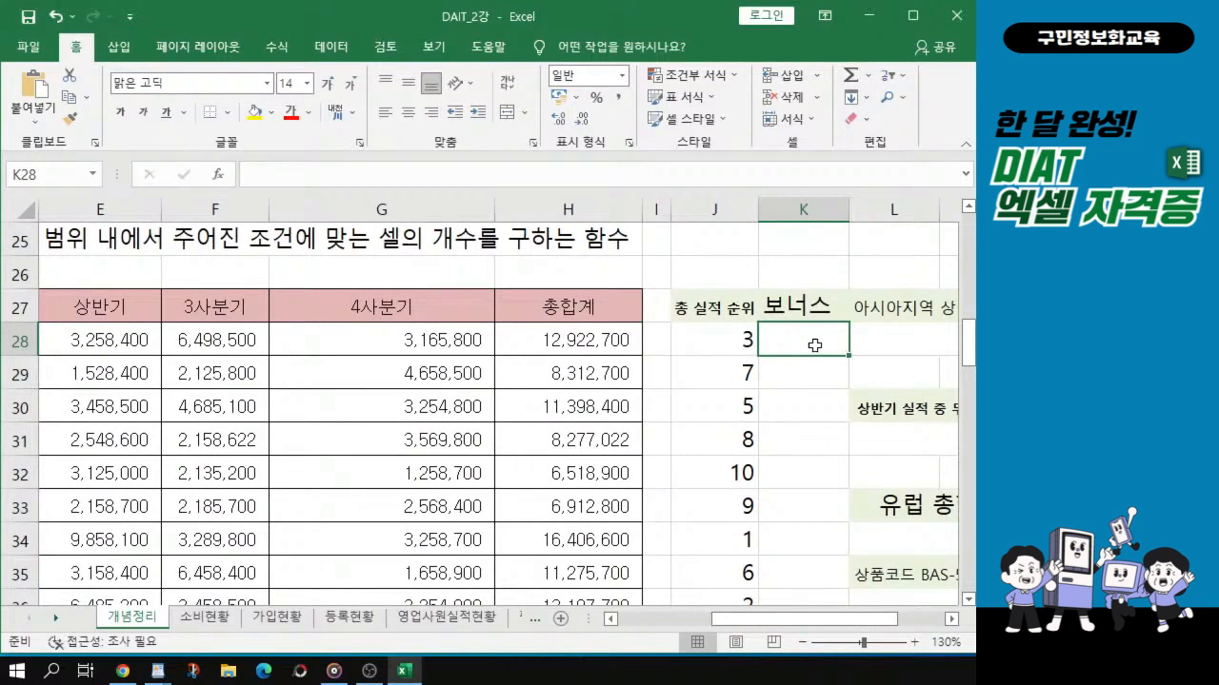
left_click_drag(815, 345, 806, 531)
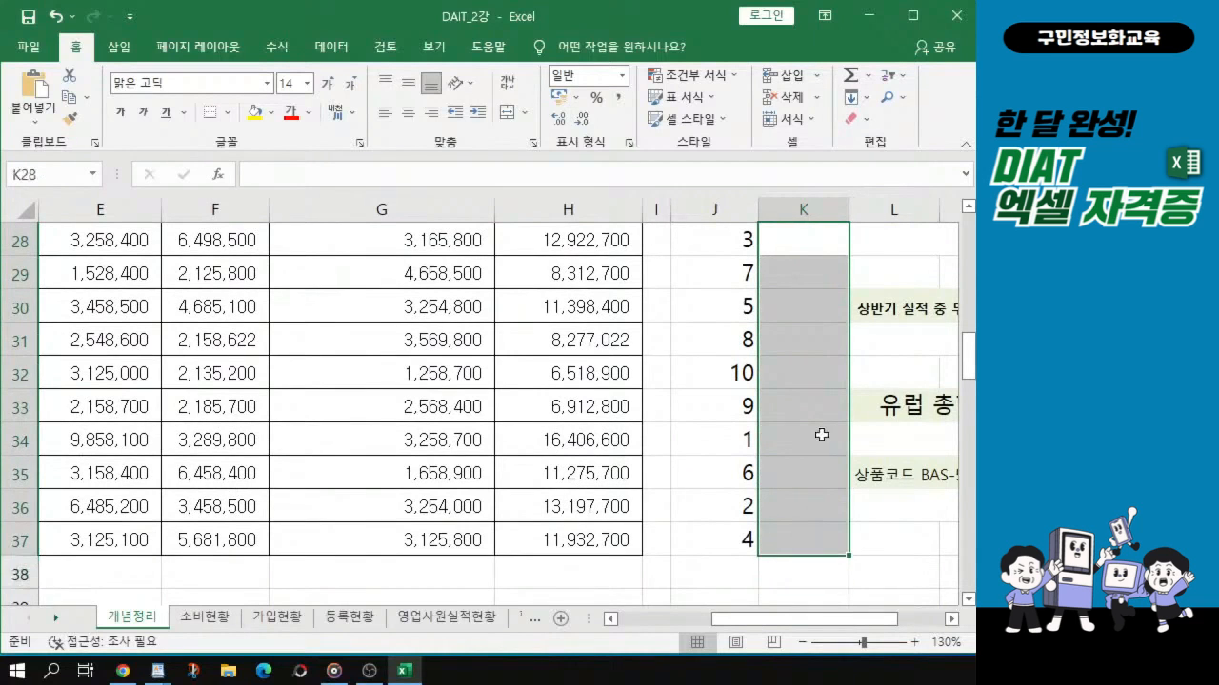
scroll(819, 432, "up", 1)
scroll(810, 454, "down", 1)
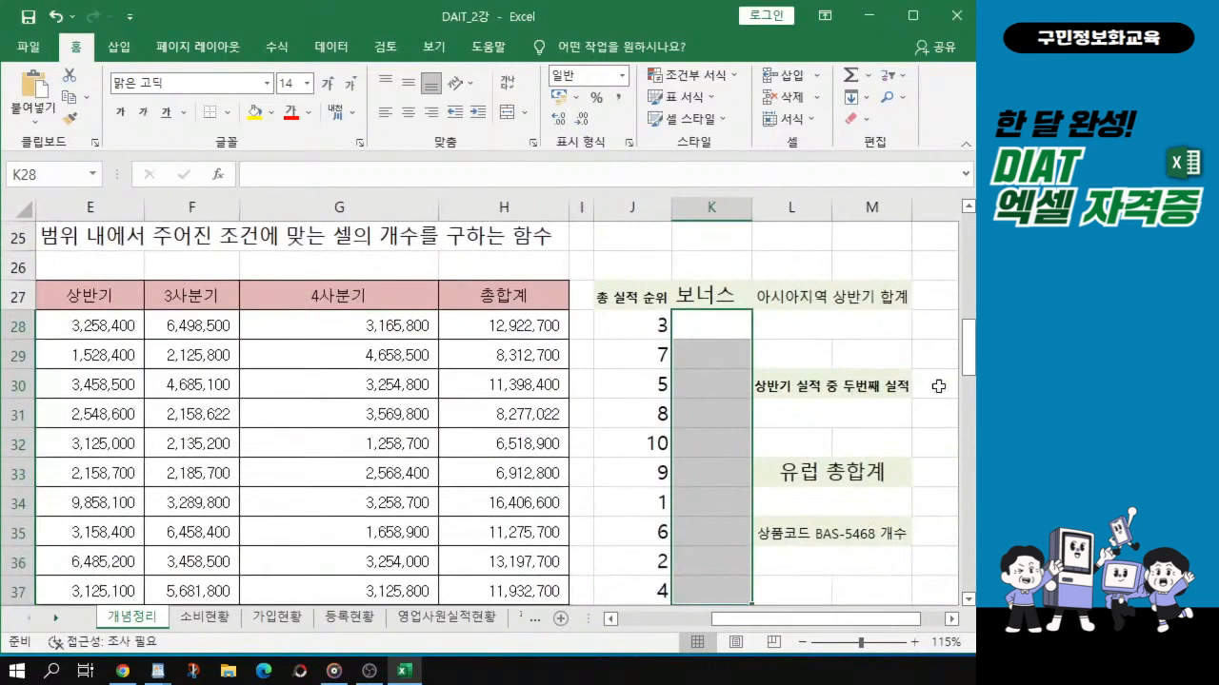
left_click_drag(967, 371, 968, 381)
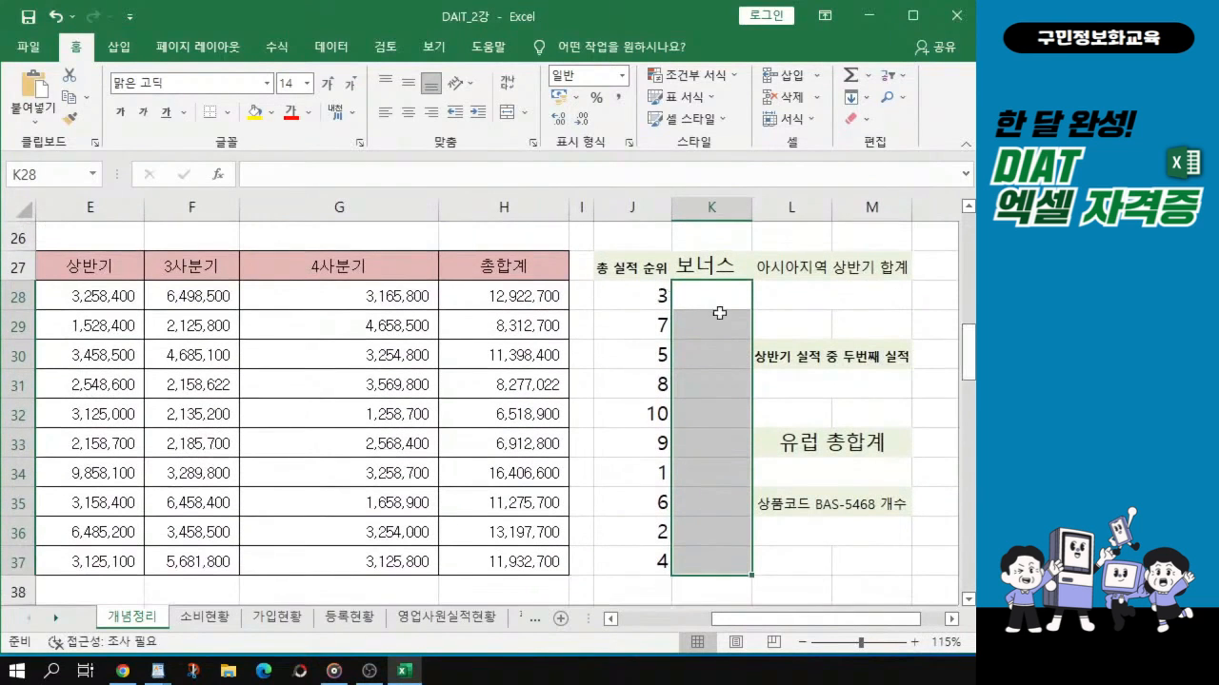
left_click(721, 301)
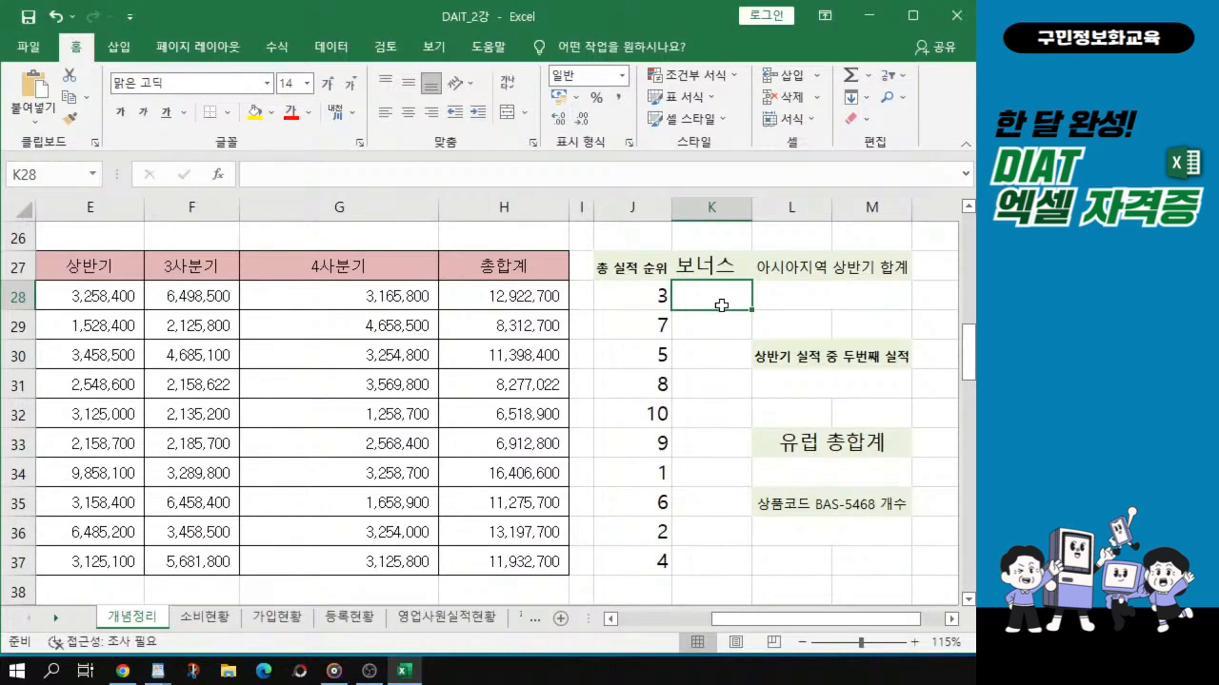
key("ctrl")
key("ctrl")
key("ctrl")
Select K28:K37 under the 보너스 heading and start an IF formula in K28
left_click_drag(721, 305, 728, 570)
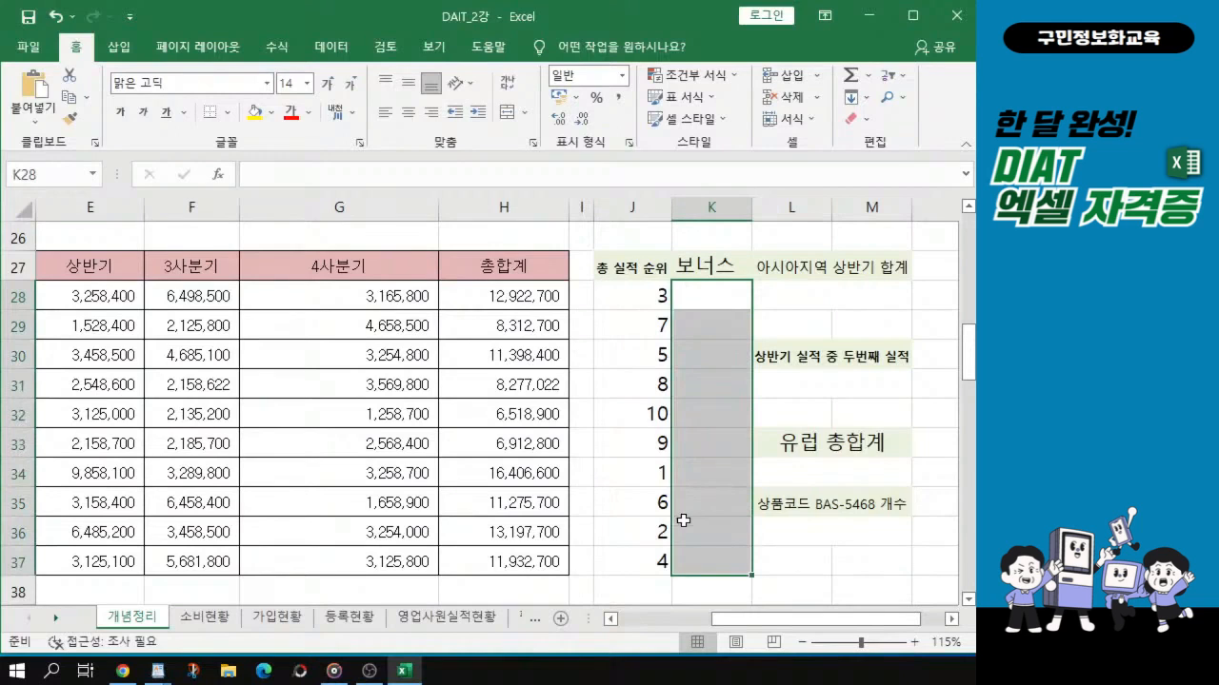
key("ctrl")
key("ctrl")
type("=")
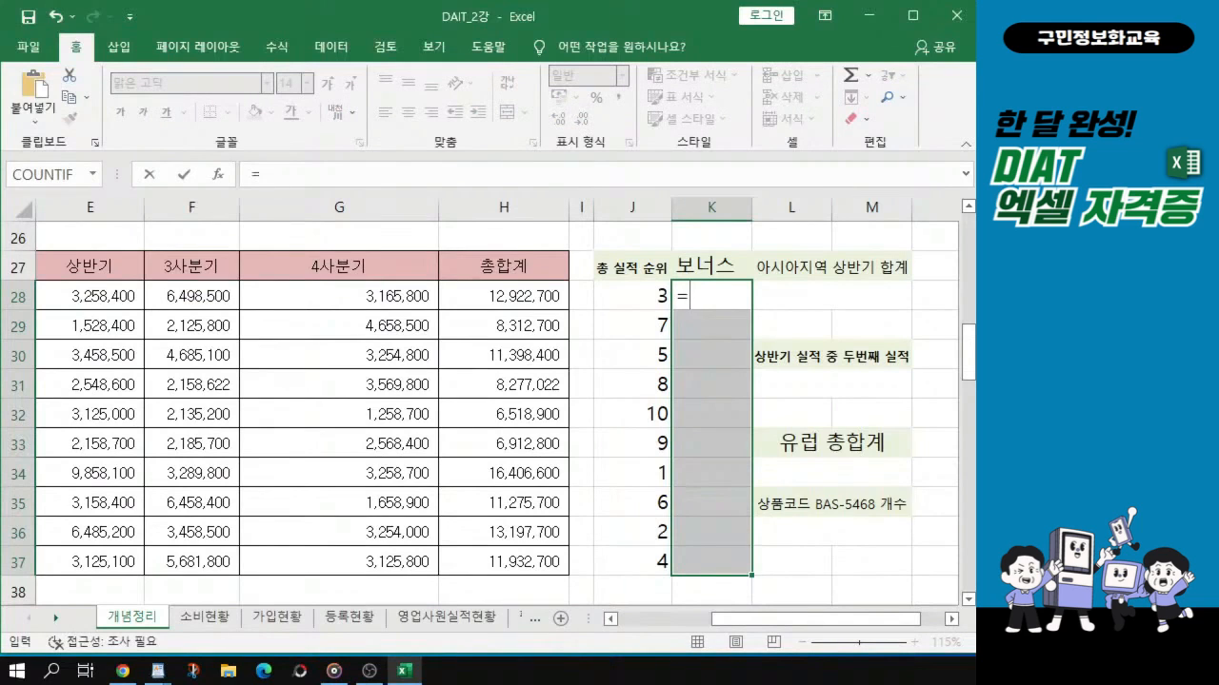
type("i")
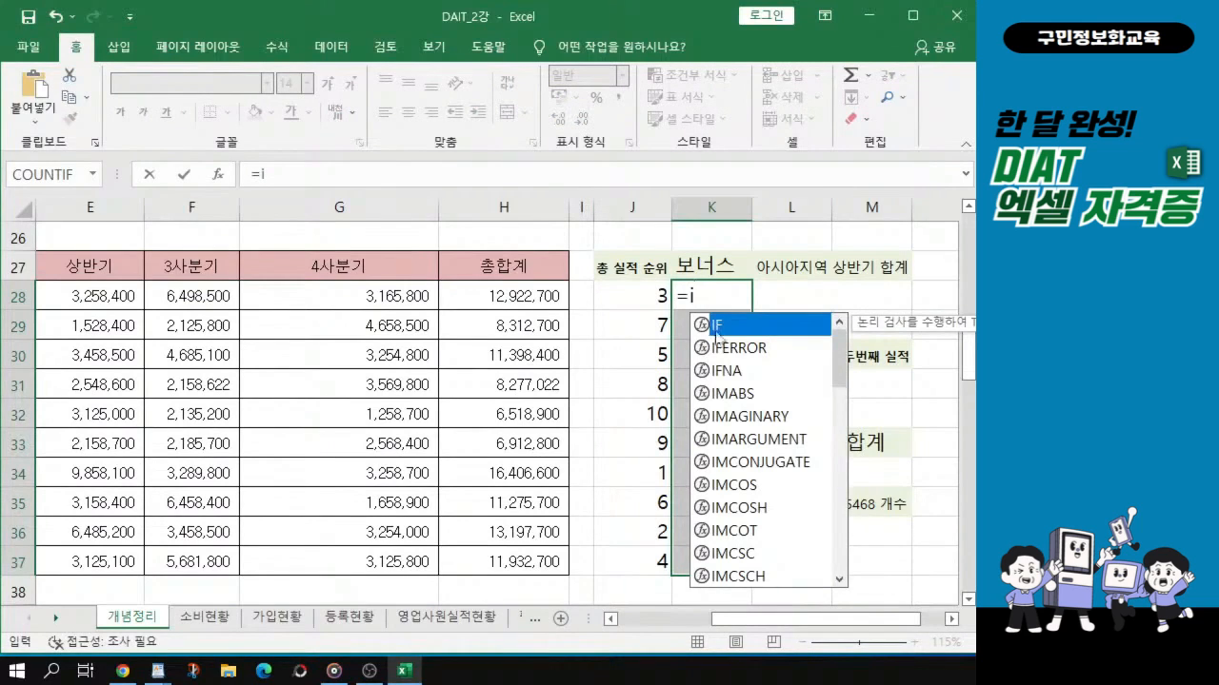
key("ctrl")
key("ctrl")
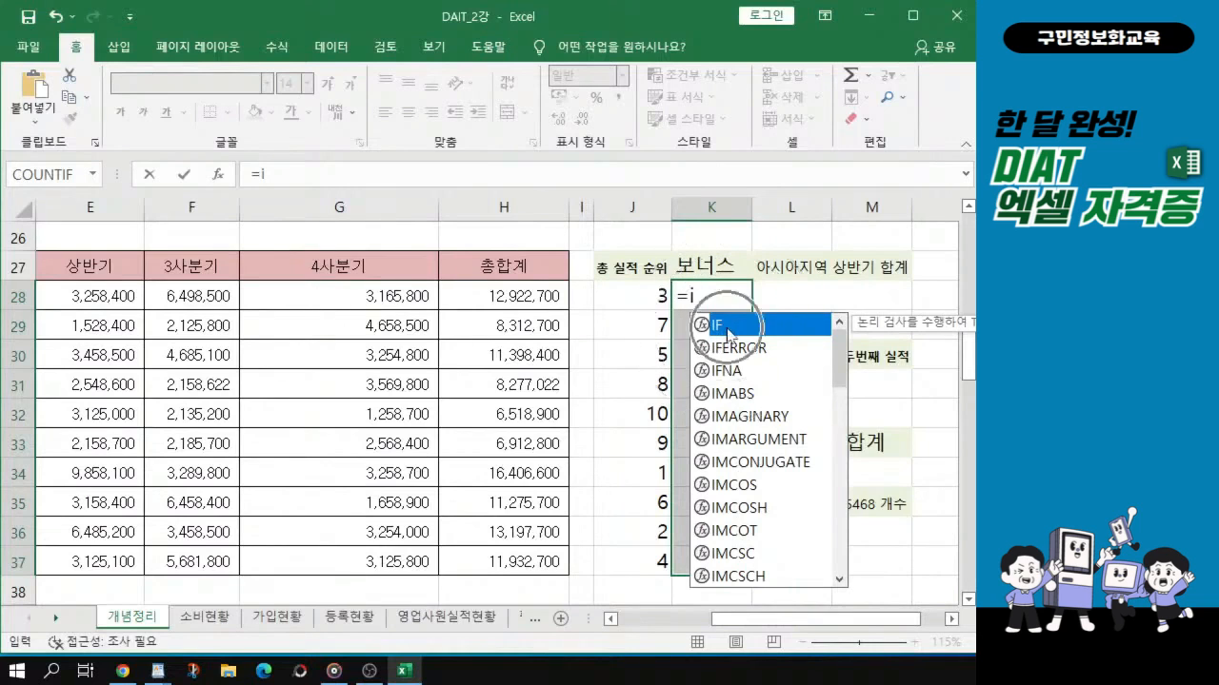
key("ctrl")
key("ctrl")
key("ctrl")
key("ctrl")
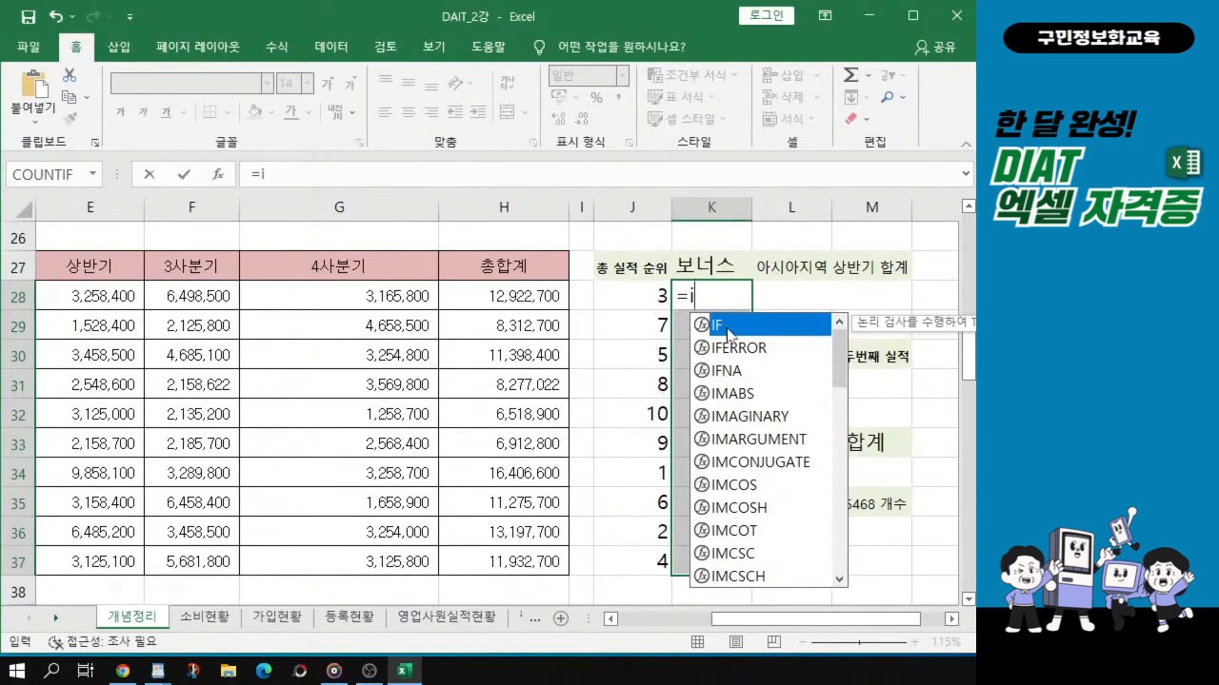
double_click(727, 327)
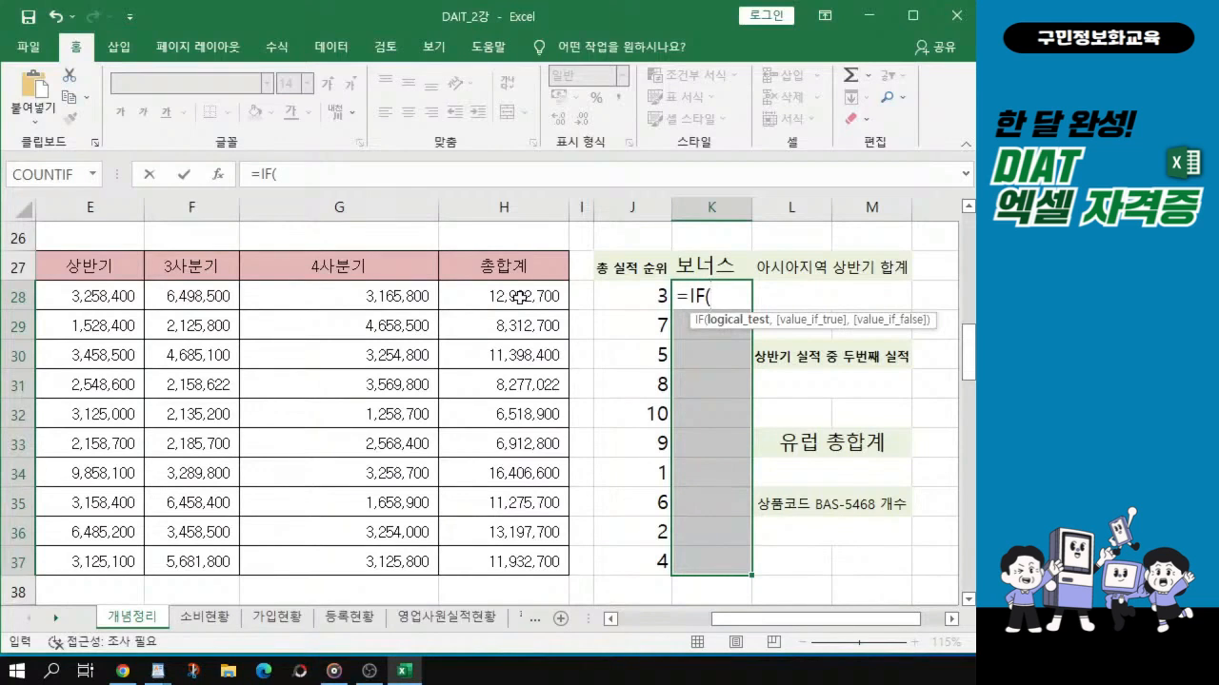
Enter H28>12000000 as the logical test of the IF formula in K28 and move on to its true value
key("ctrl")
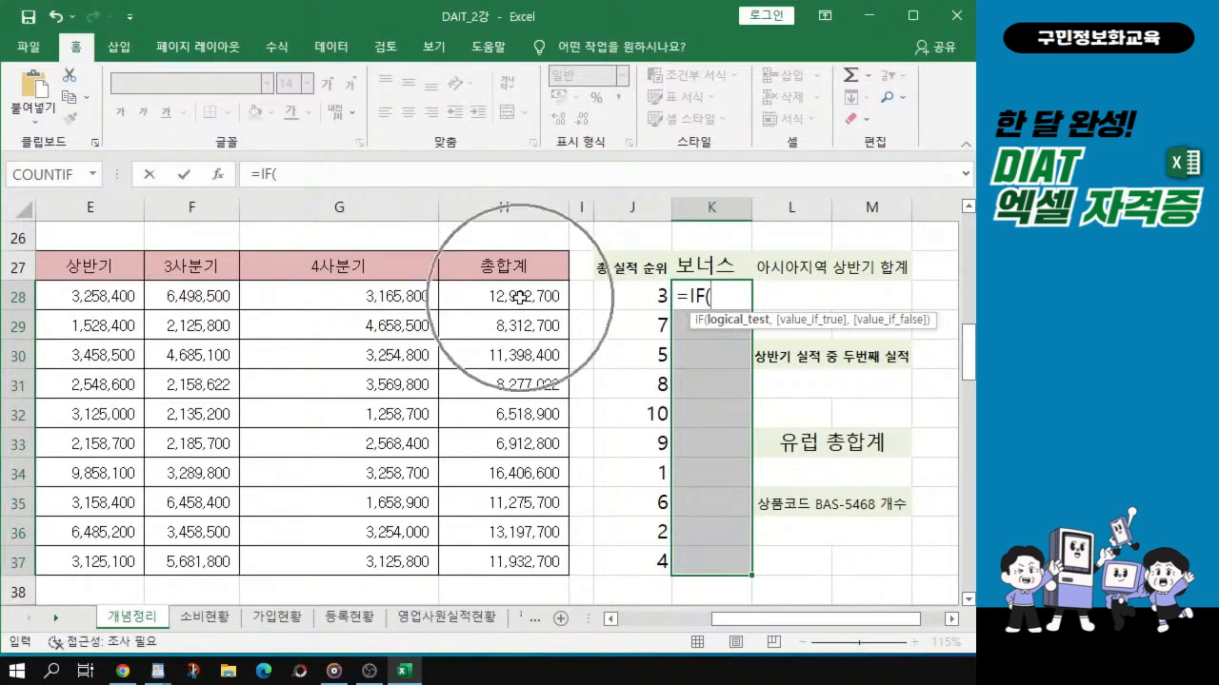
left_click(519, 297)
key("ctrl")
key("ctrl")
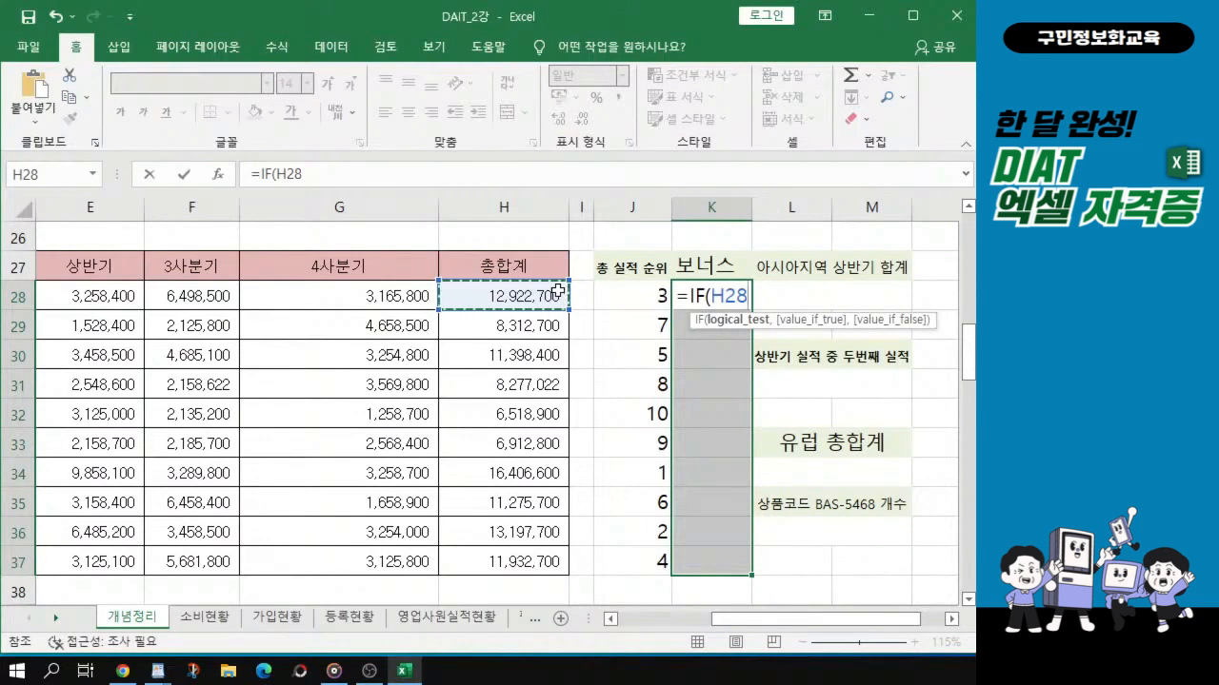
type(">")
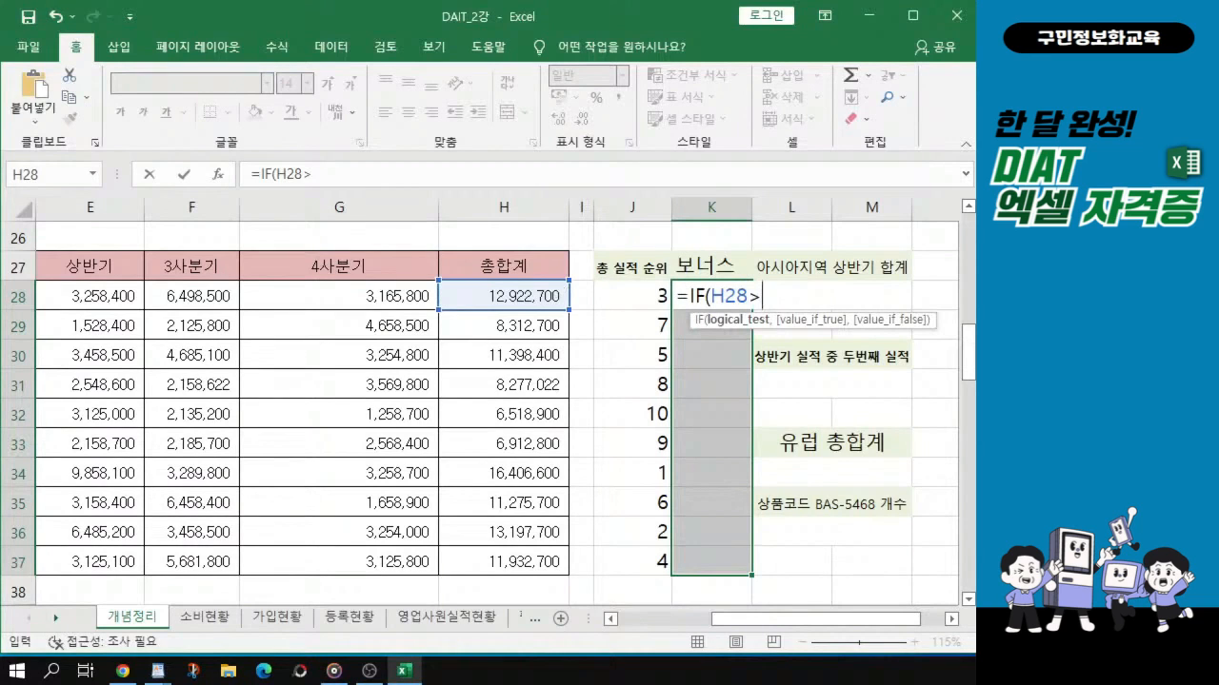
type("12000000")
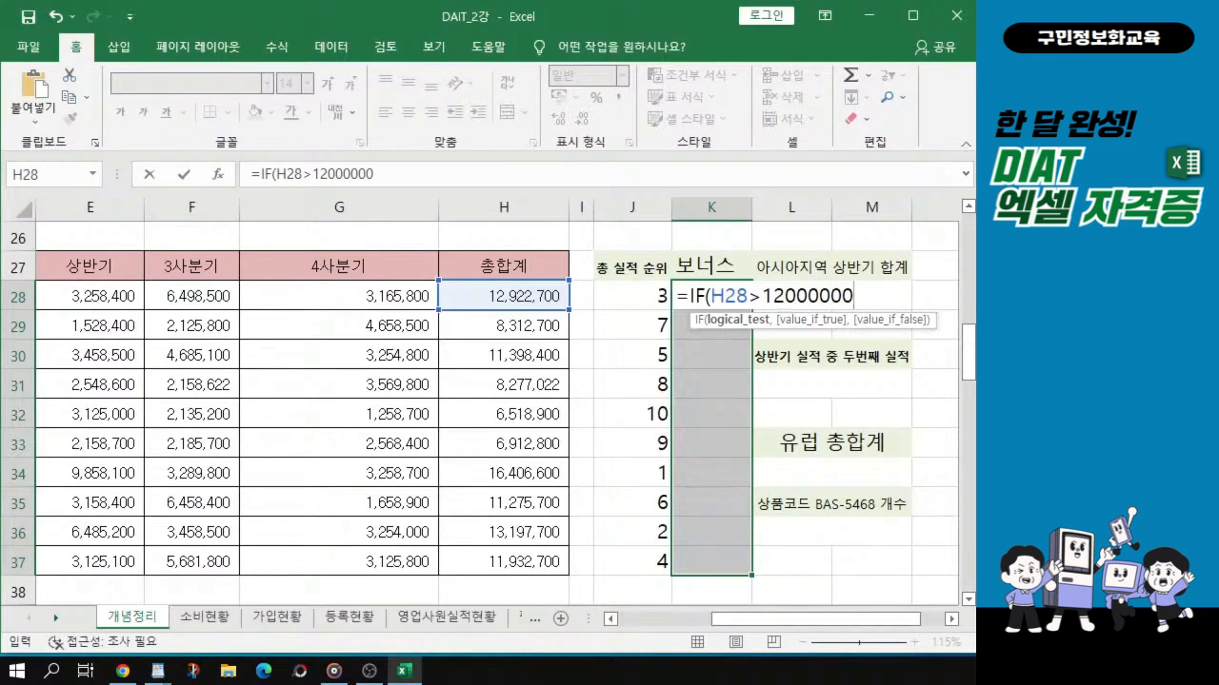
type(",")
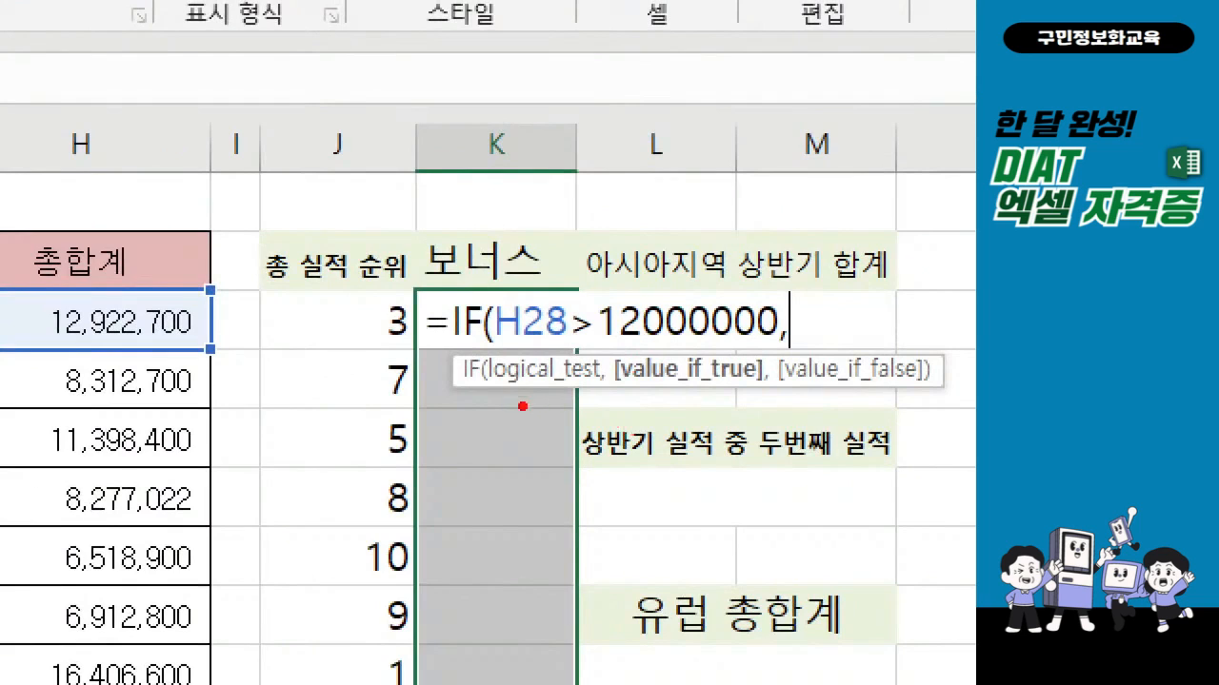
left_click_drag(451, 389, 600, 389)
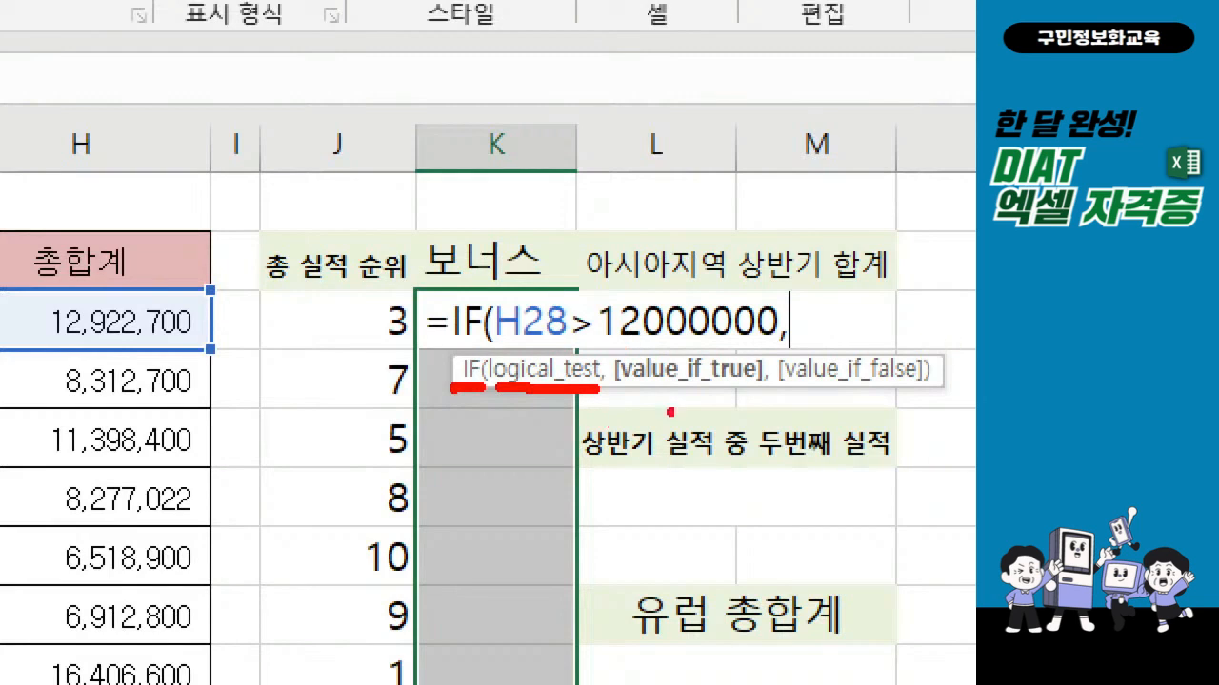
left_click_drag(628, 388, 756, 387)
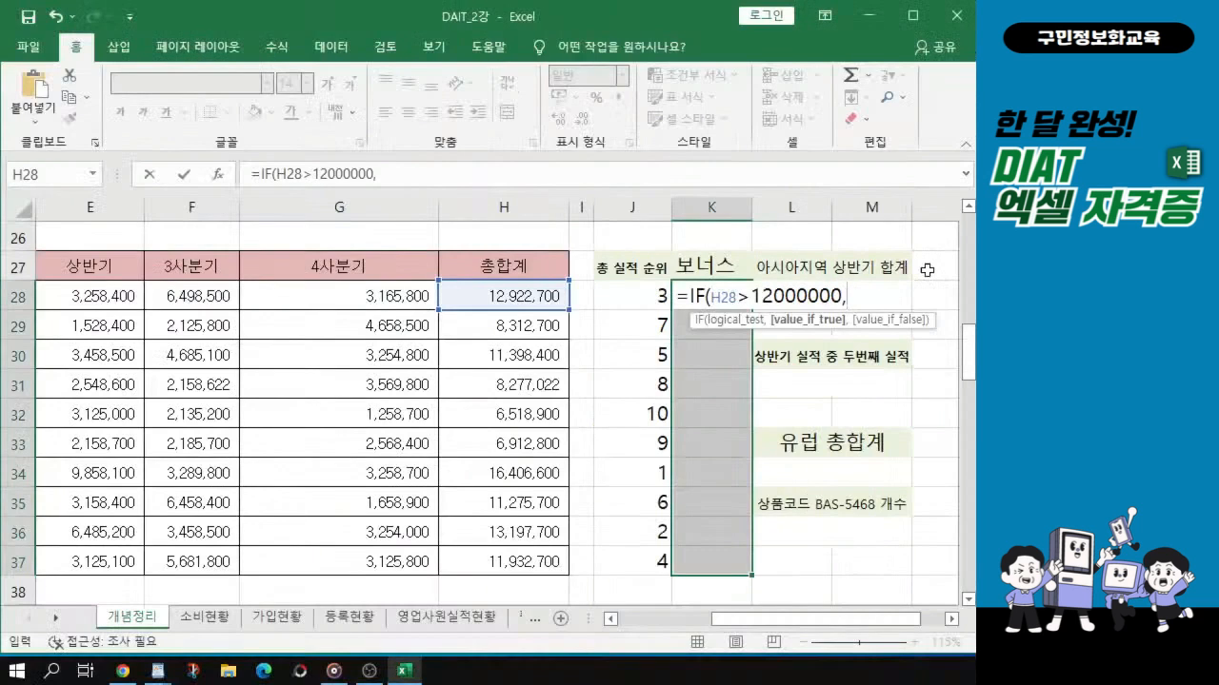
Complete the IF formula with "보너스" as the true value and empty text "" as the false value, and fill it into K28:K37
type("\"")
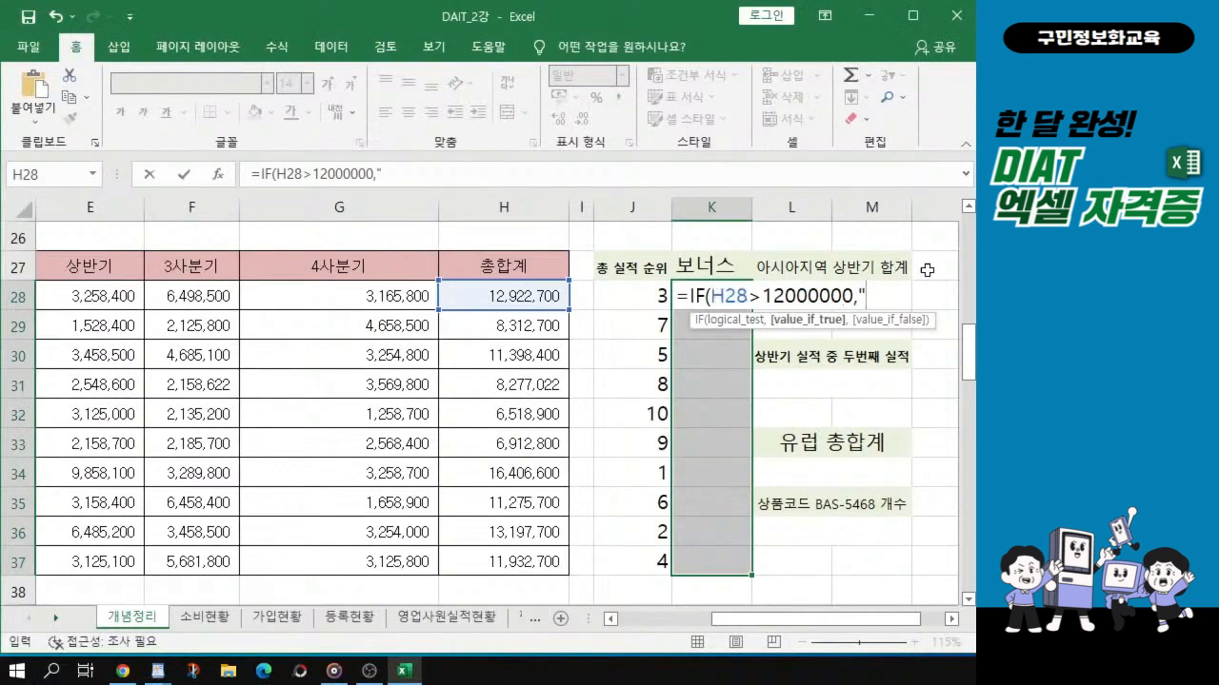
type("q")
key("BackSpace")
type("보너스\"")
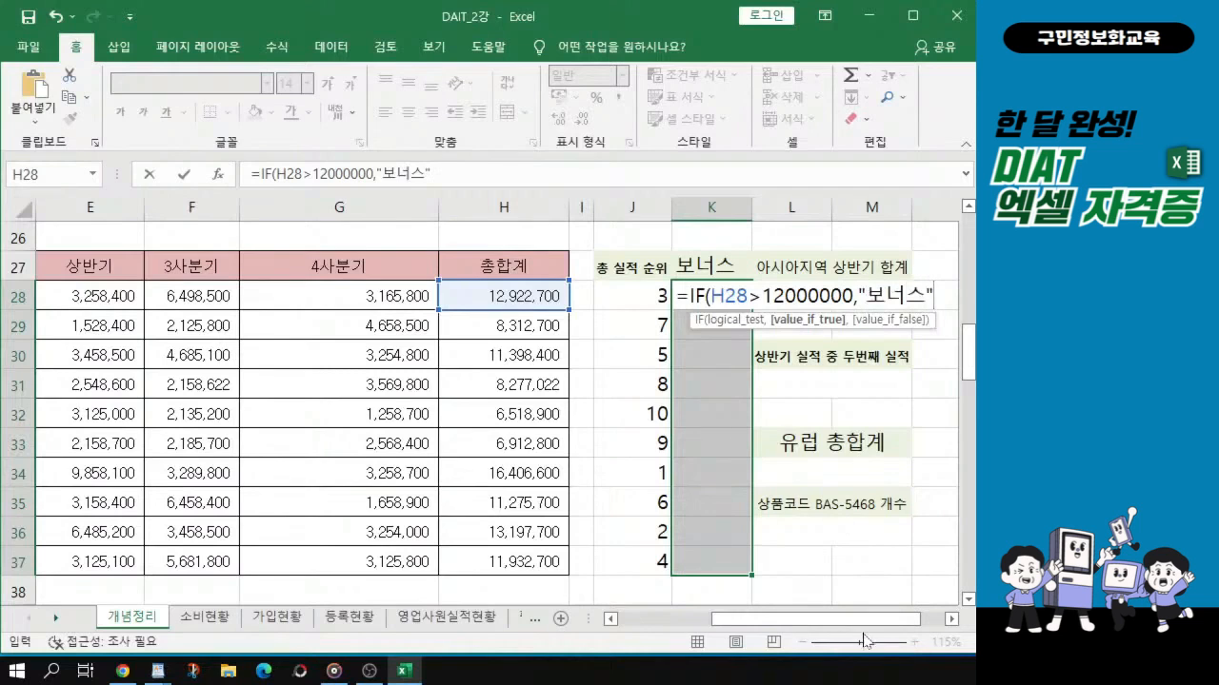
left_click_drag(872, 623, 918, 624)
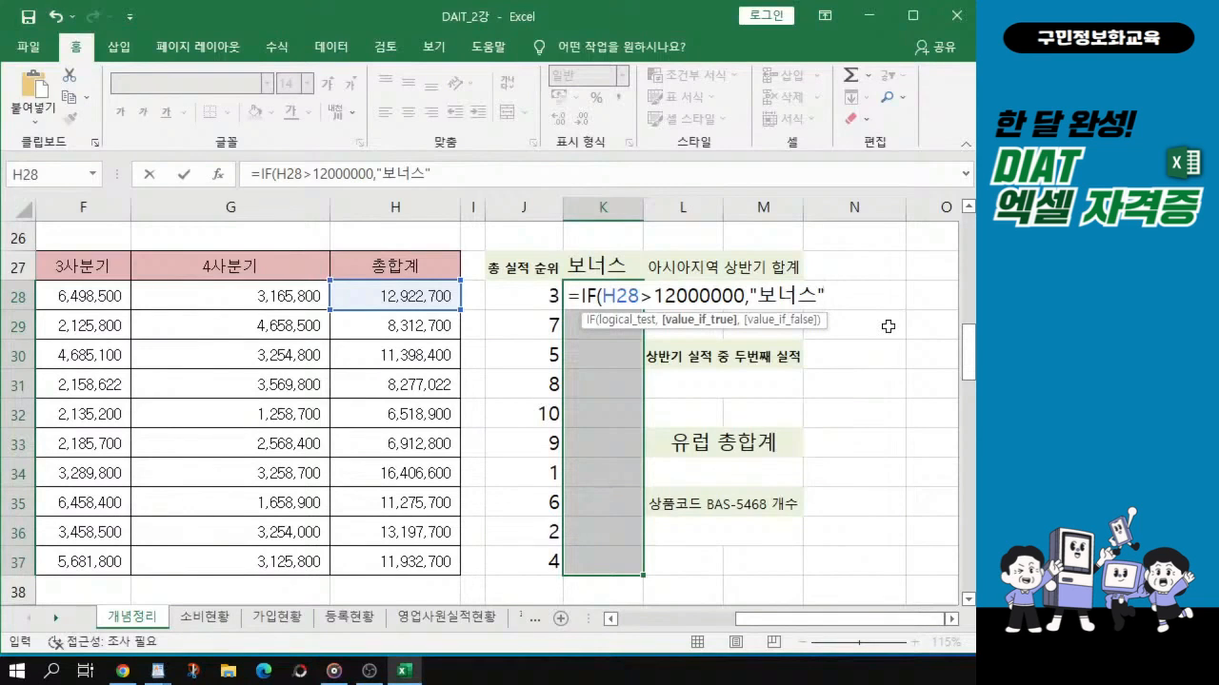
type(",\"\"")
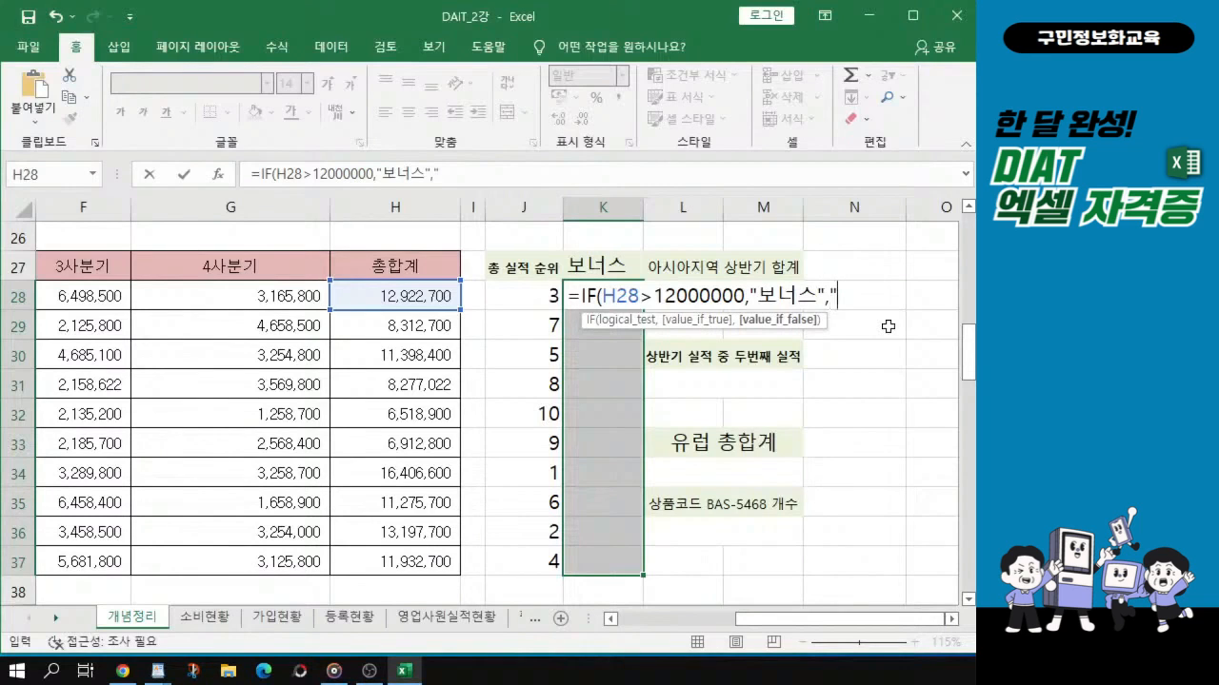
type(")")
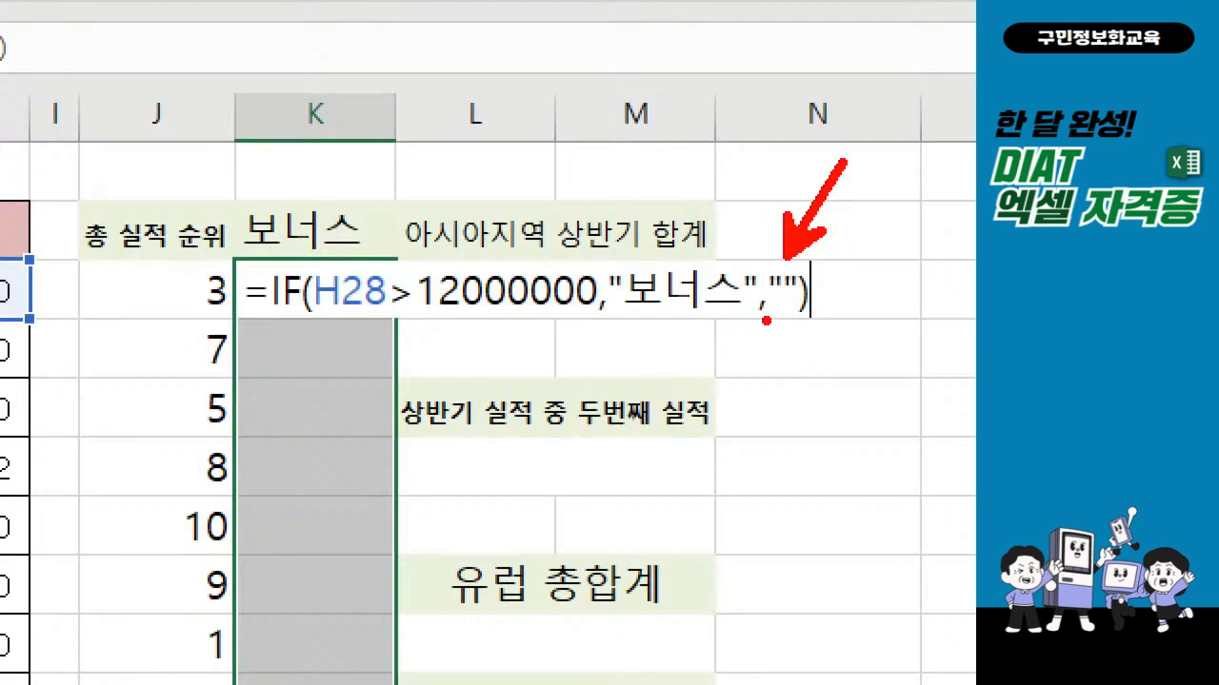
left_click_drag(583, 322, 609, 322)
left_click_drag(749, 321, 776, 322)
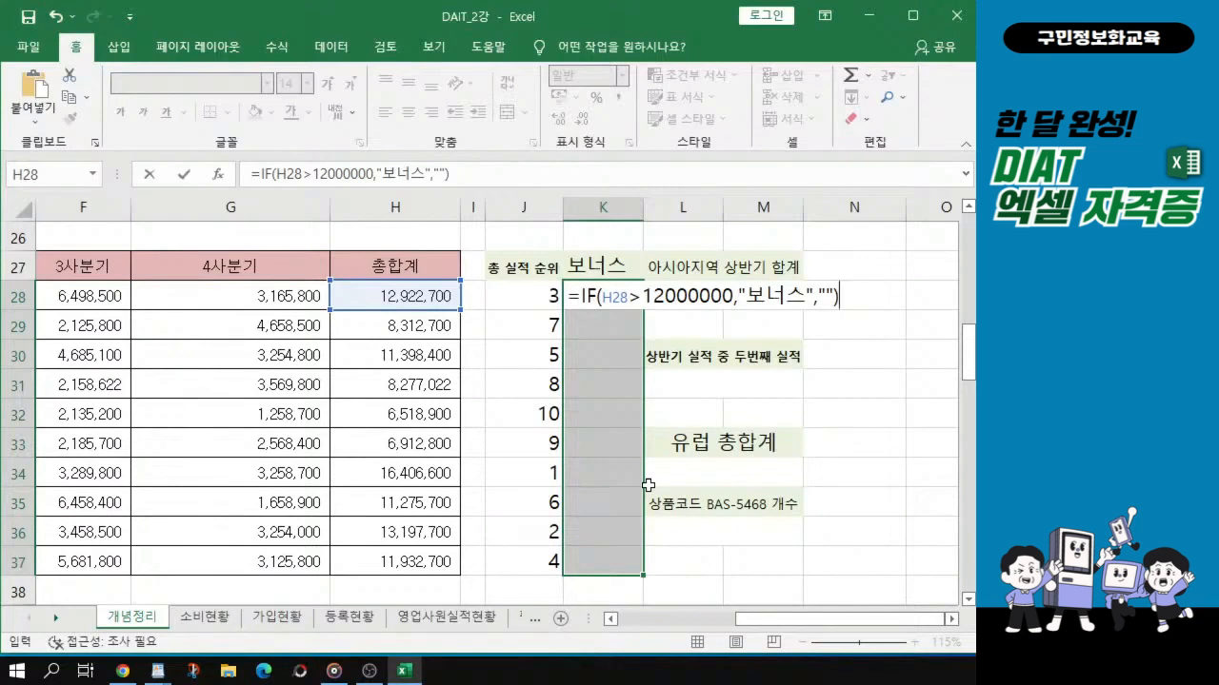
key("ctrl+Return")
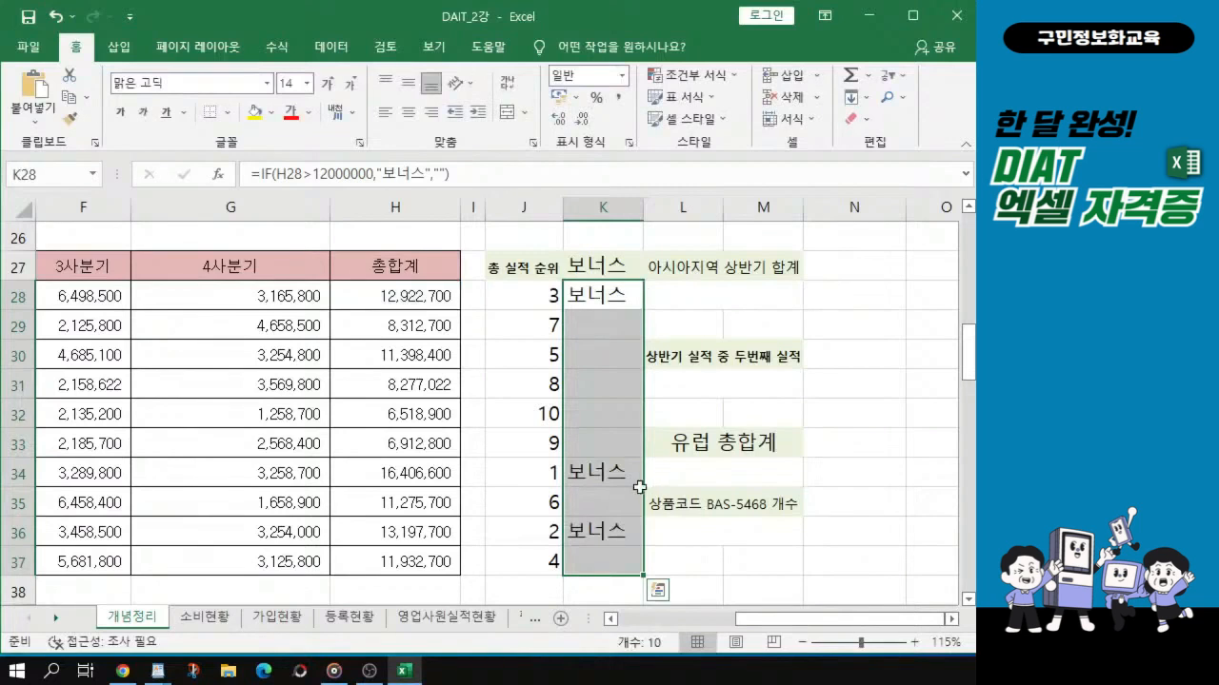
Check the IF formulas and results filled into K28:K37 and compare them with the rank formula in J28
left_click(616, 324)
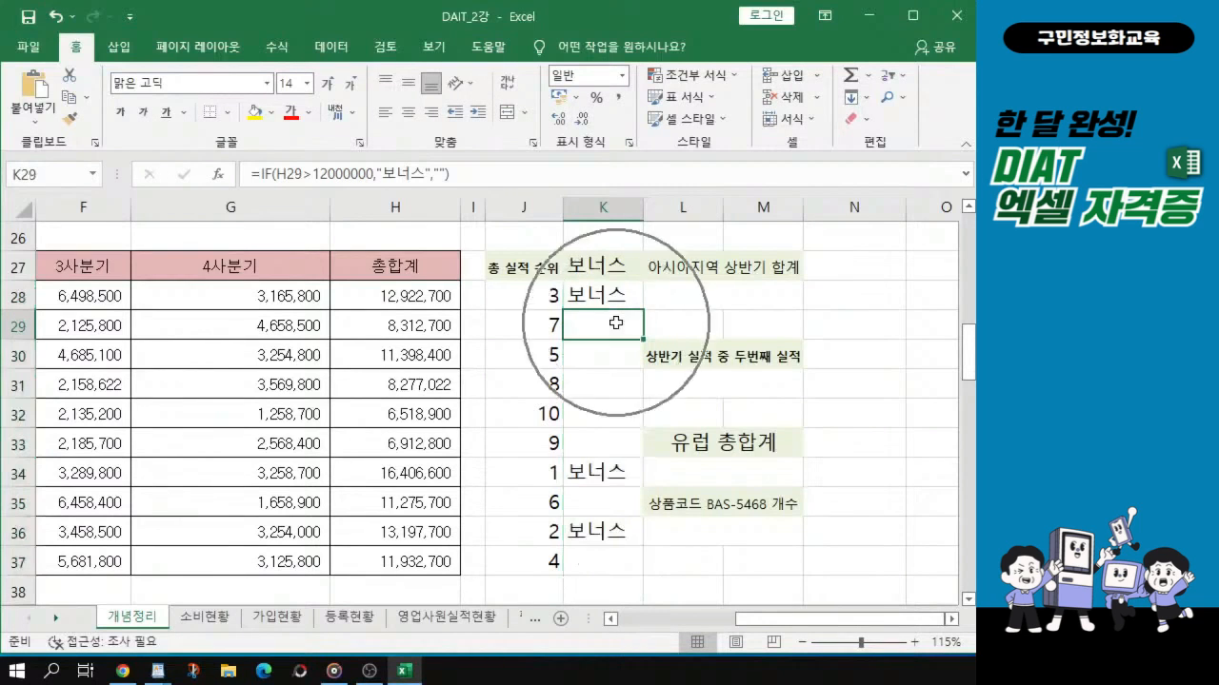
left_click(606, 407)
left_click(598, 465)
left_click(592, 505)
left_click(596, 533)
left_click(600, 565)
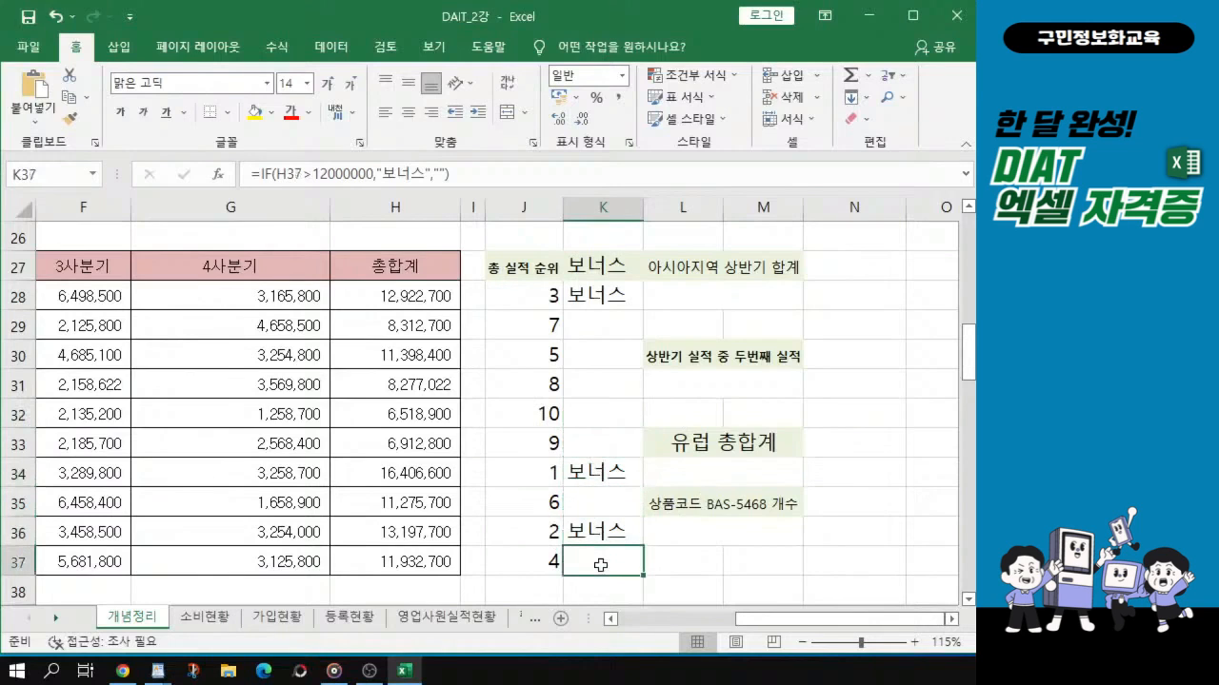
left_click_drag(600, 296, 595, 545)
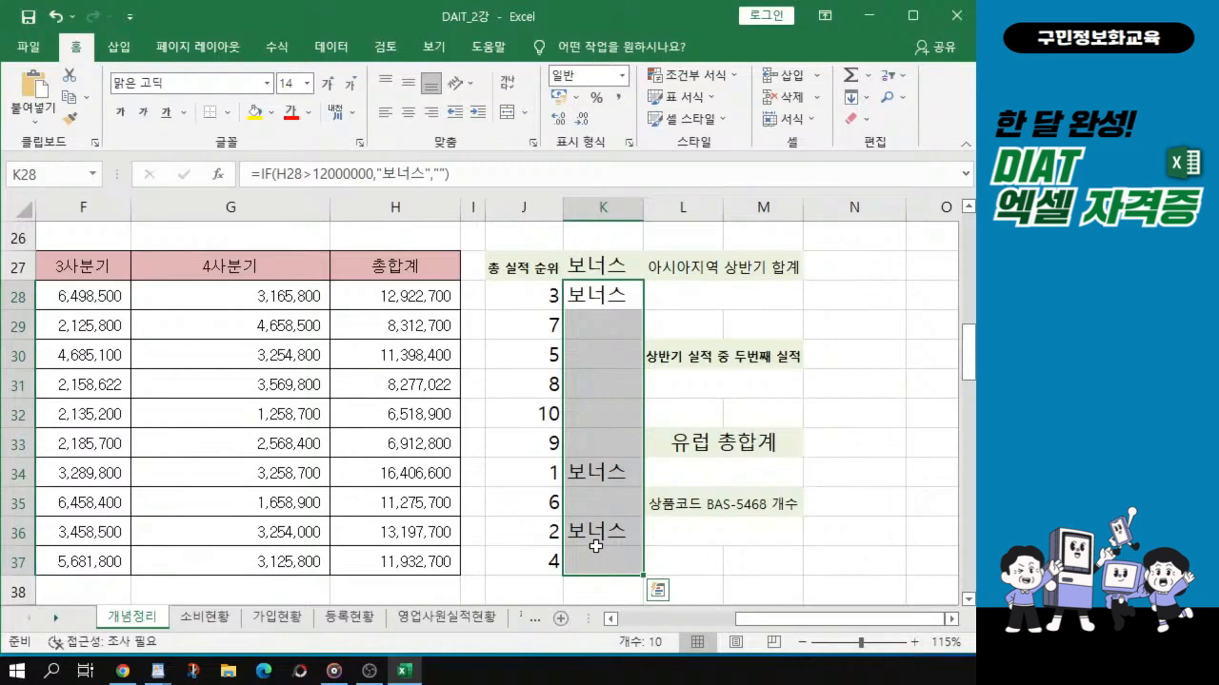
left_click(589, 453)
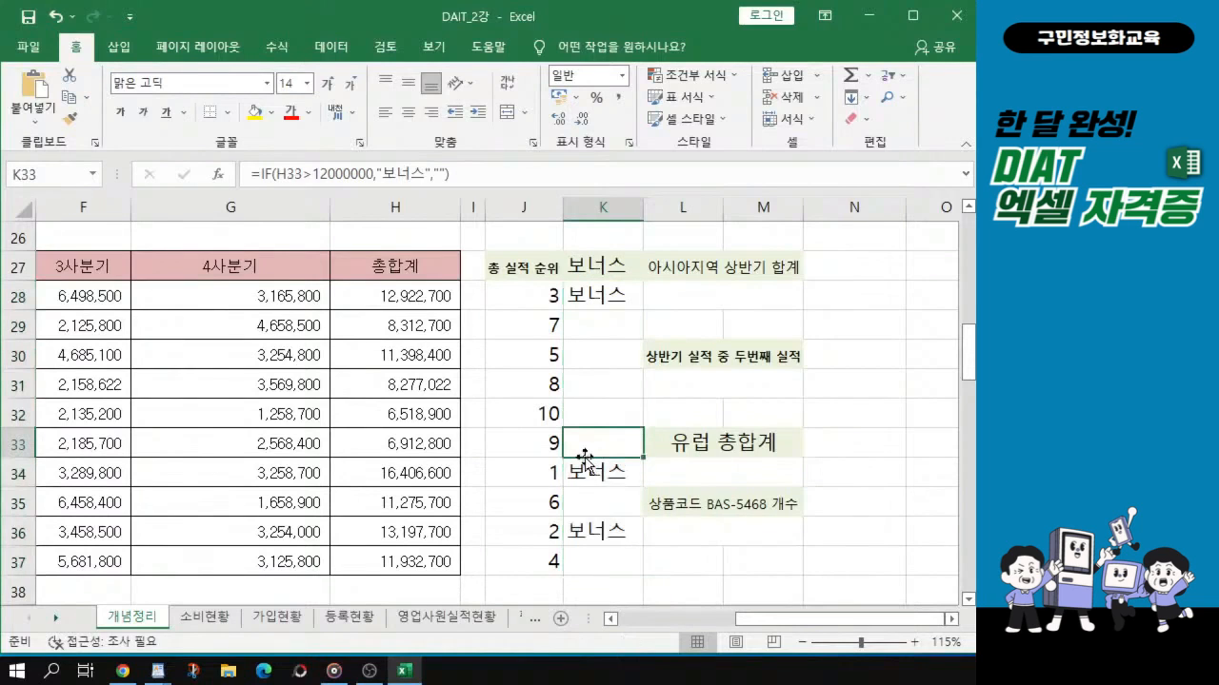
left_click_drag(628, 286, 619, 563)
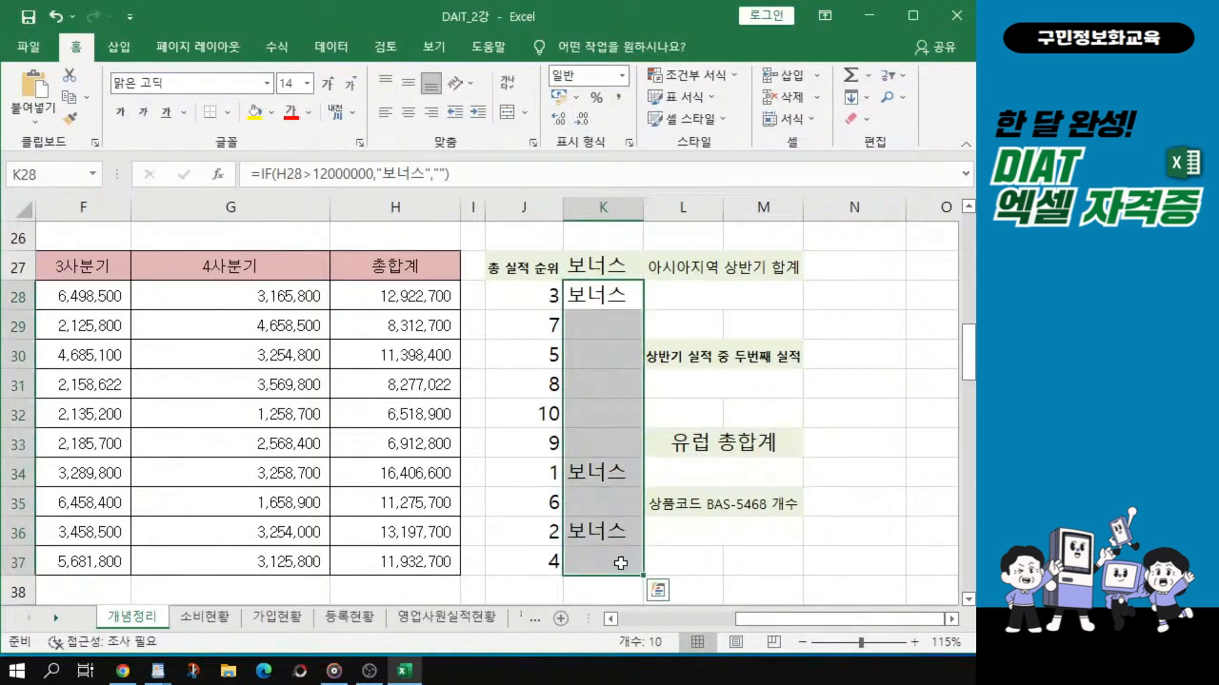
left_click(530, 295)
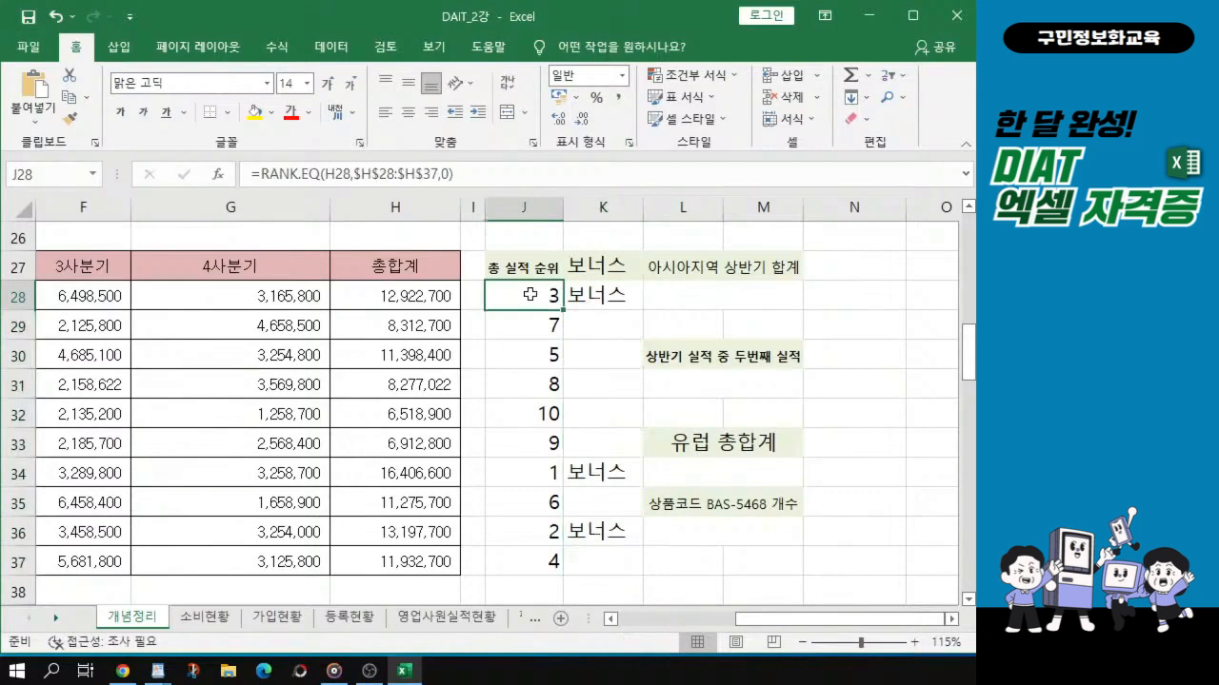
mouse_move(564, 311)
left_mouse_down()
mouse_move(574, 566)
mouse_move(565, 308)
left_mouse_up()
Review the DSUM and DAVERAGE syntax in rows 18 and 19 of the function notes for the 아시아지역 상반기 합계 cell
left_click(717, 304)
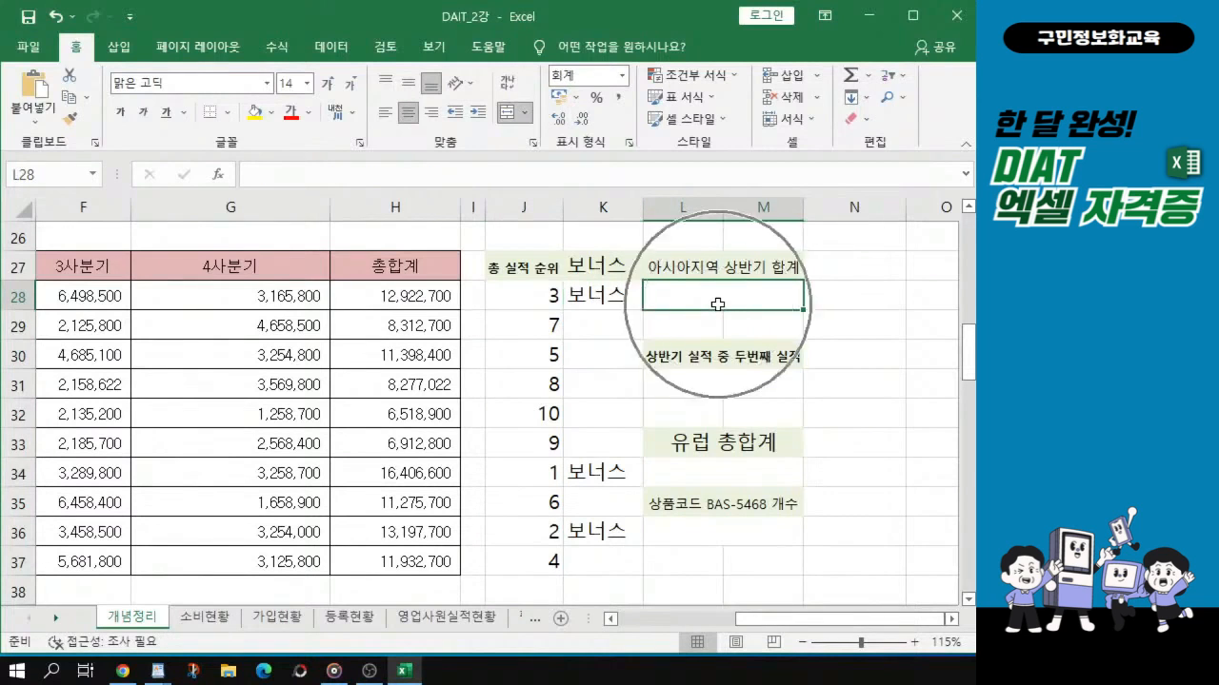
scroll(194, 291, "up", 3)
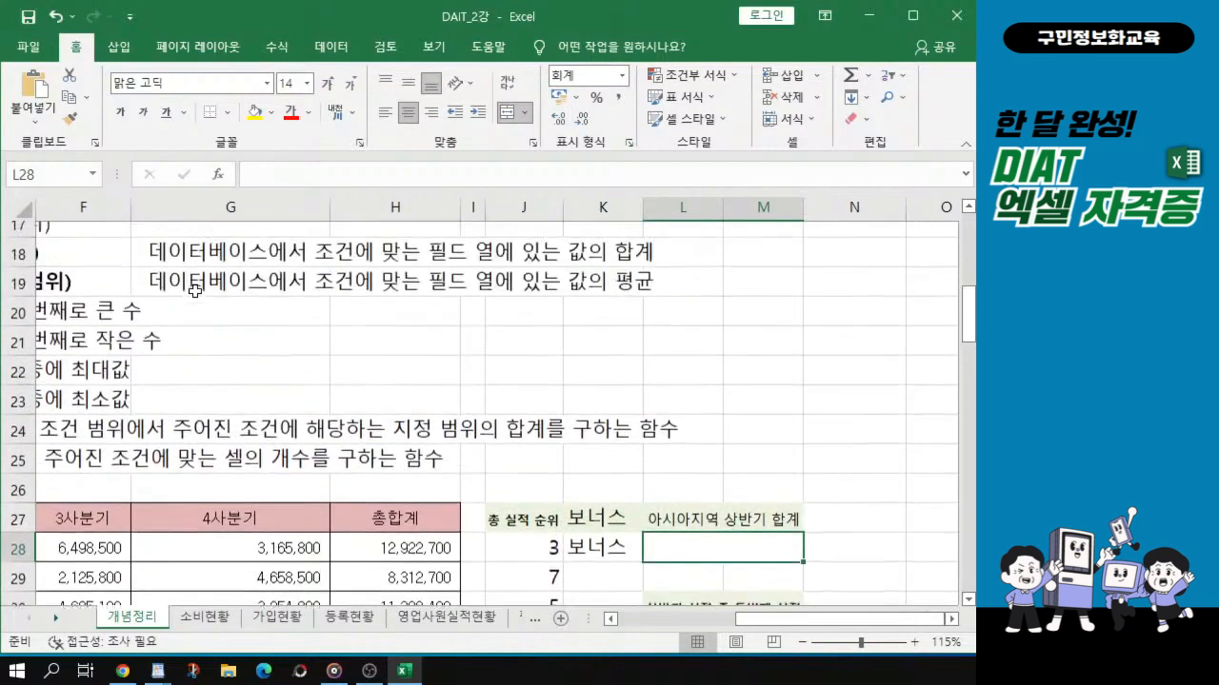
left_click_drag(826, 620, 710, 624)
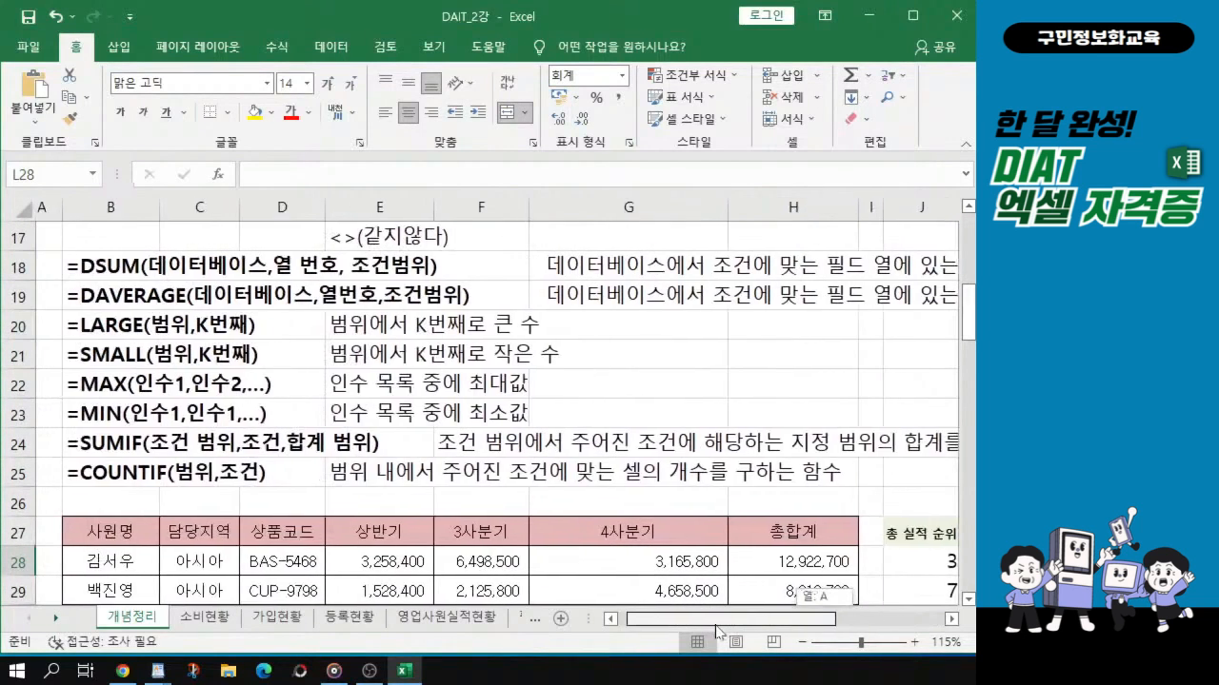
scroll(347, 399, "up", 1)
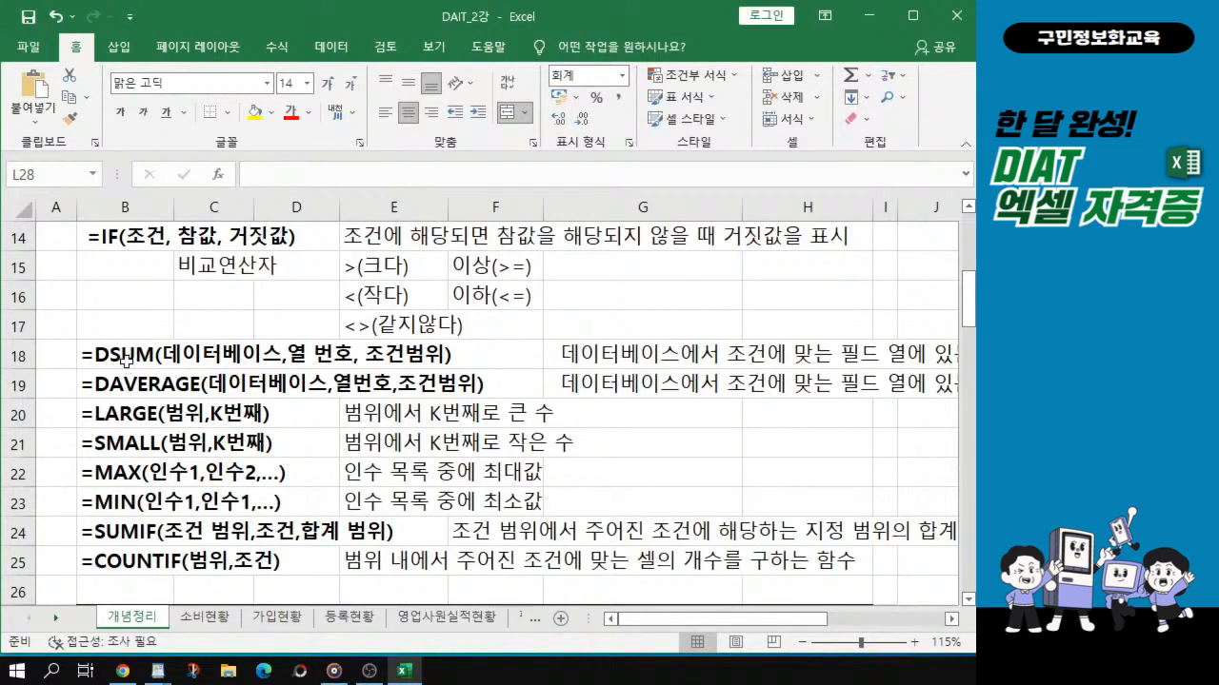
left_click_drag(95, 350, 461, 385)
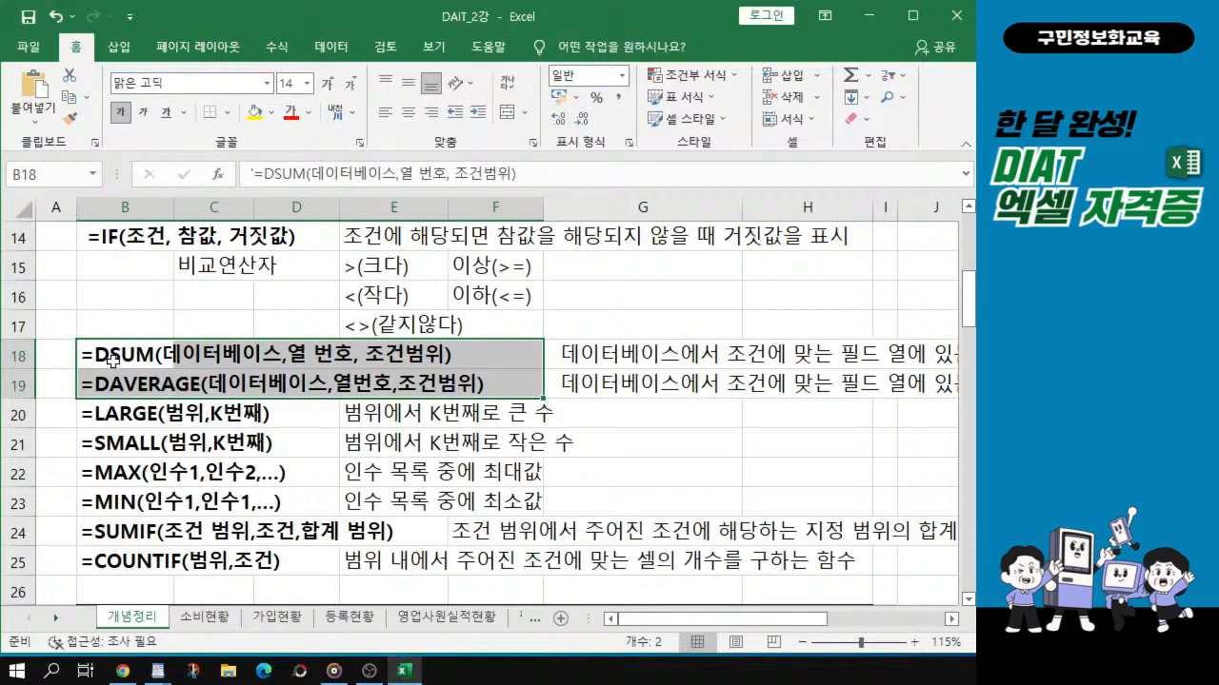
scroll(112, 366, "up", 1)
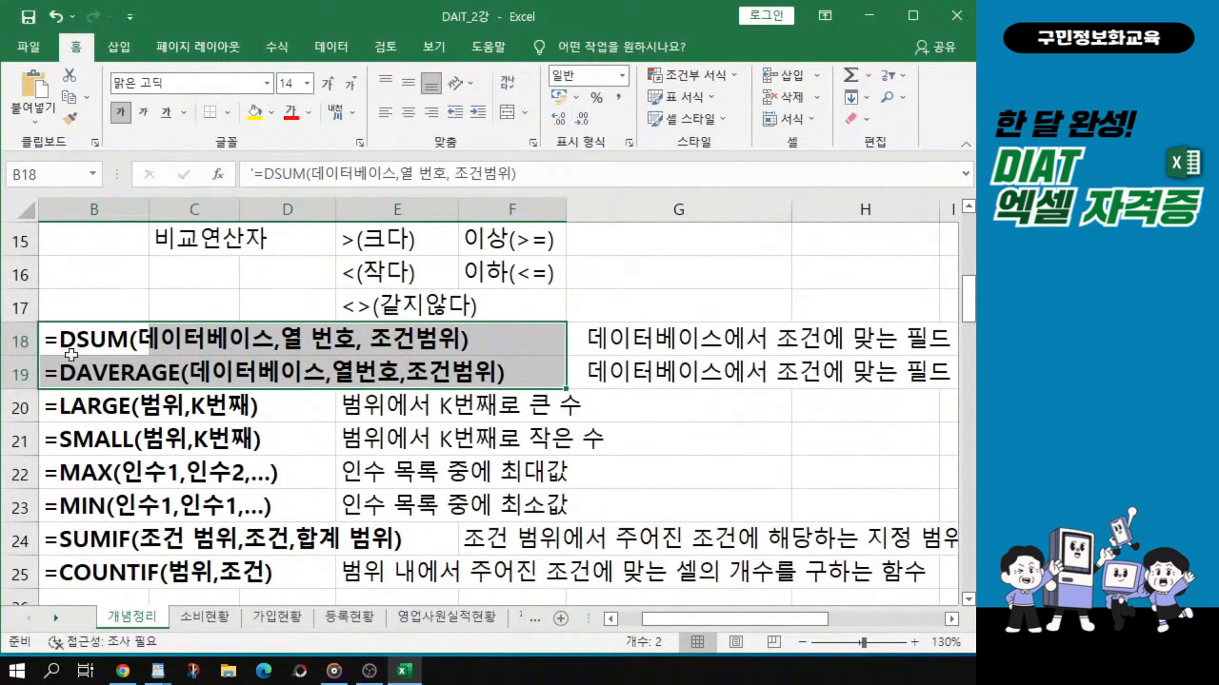
left_click(154, 344)
left_click(82, 335)
left_click_drag(82, 336, 410, 333)
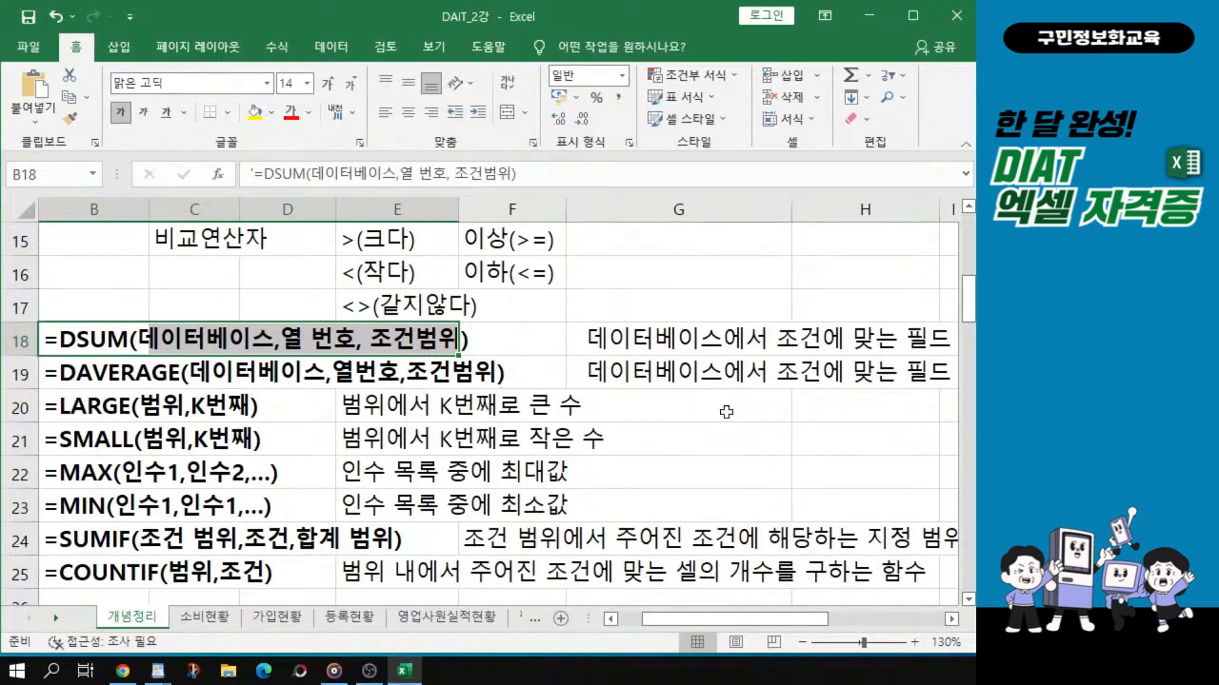
Hide columns J and K so the sales table sits next to the 아시아지역 상반기 합계 cell in L28
scroll(736, 416, "down", 4)
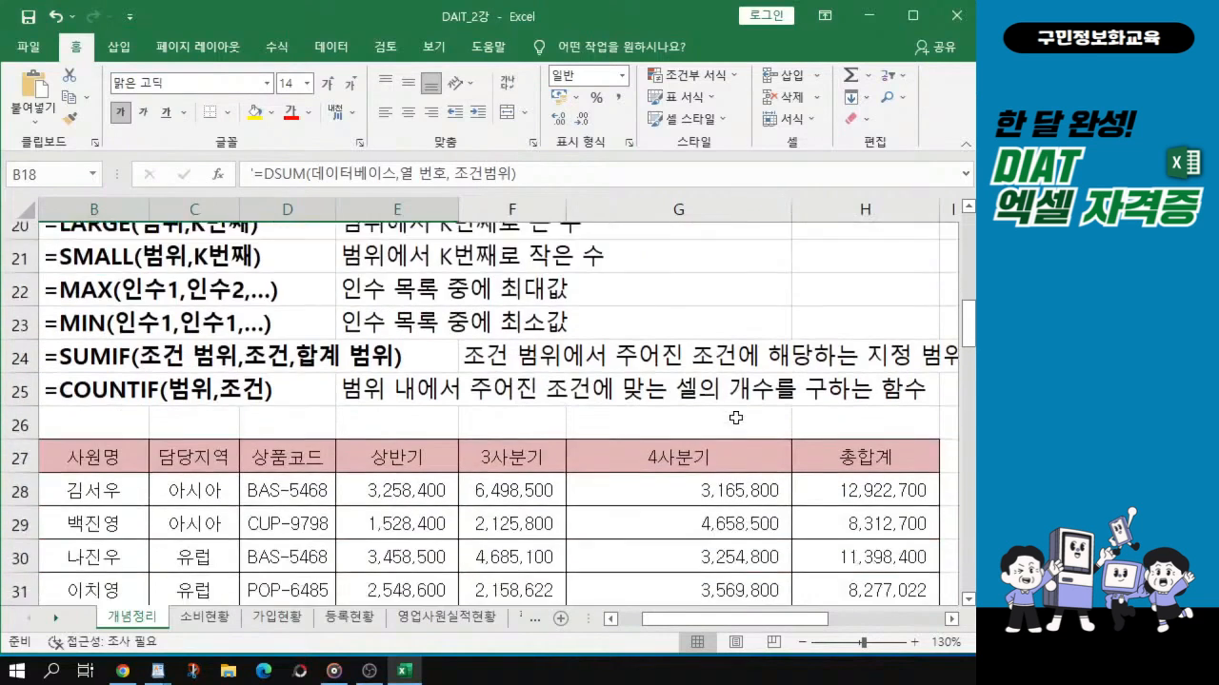
left_click_drag(807, 620, 930, 622)
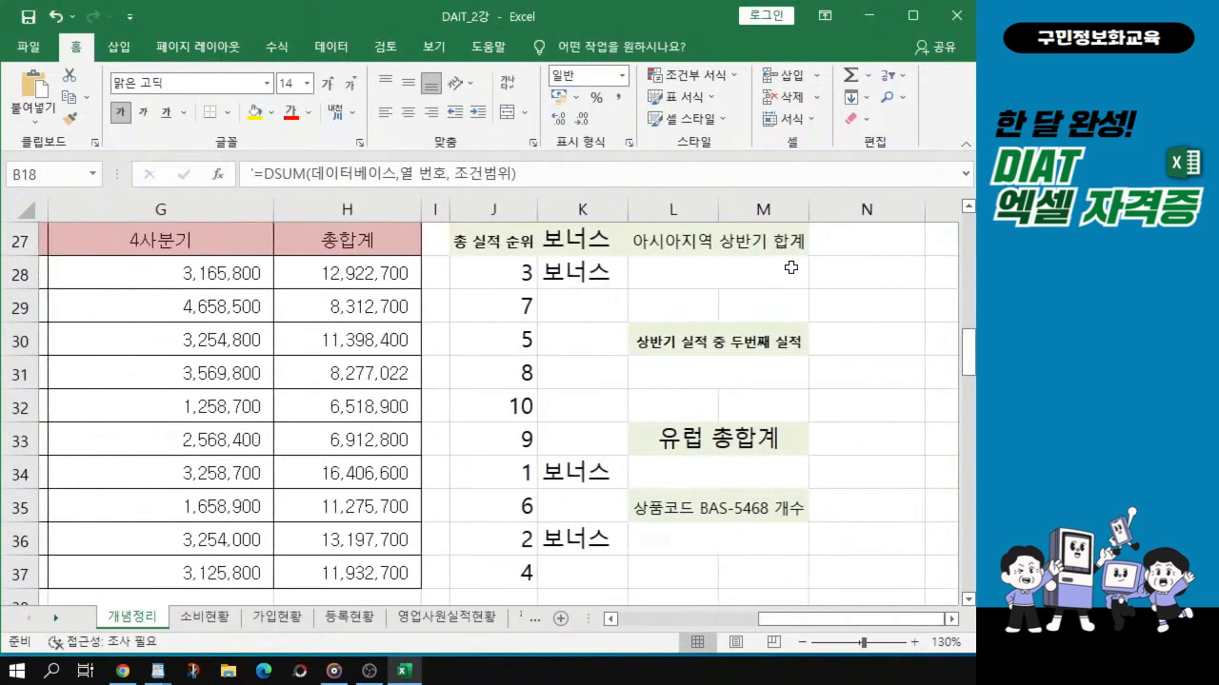
left_click(735, 275)
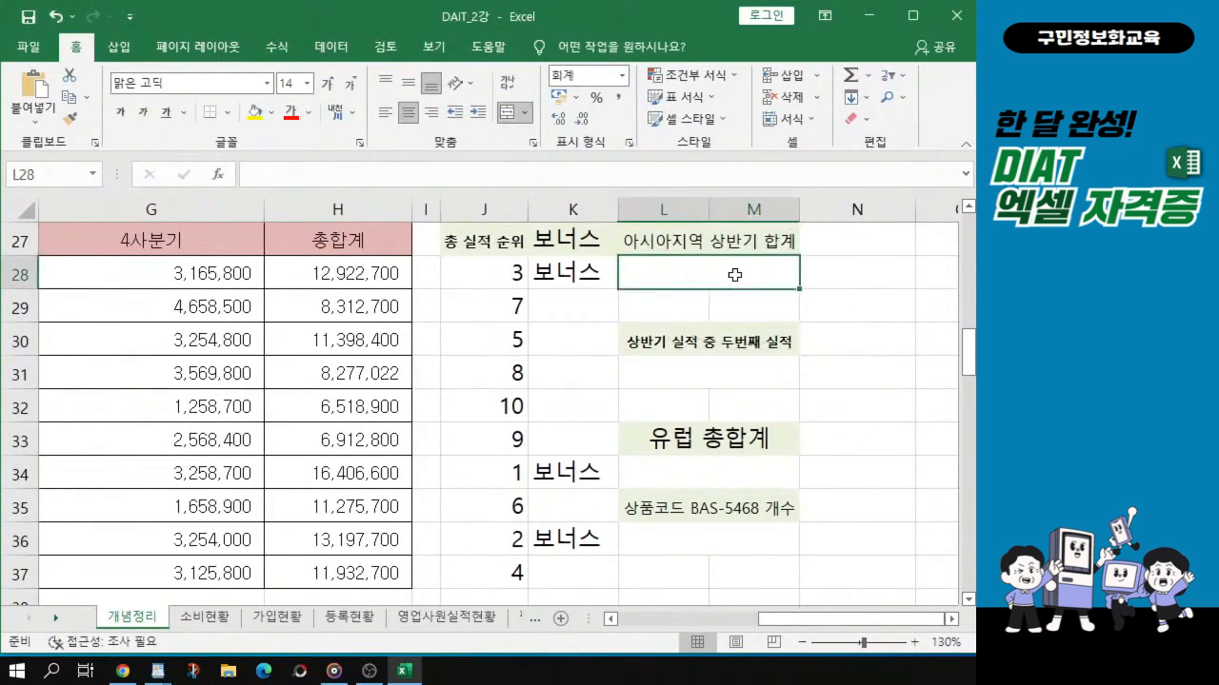
left_click(735, 275)
left_click(735, 275)
scroll(215, 367, "down", 2, "ctrl")
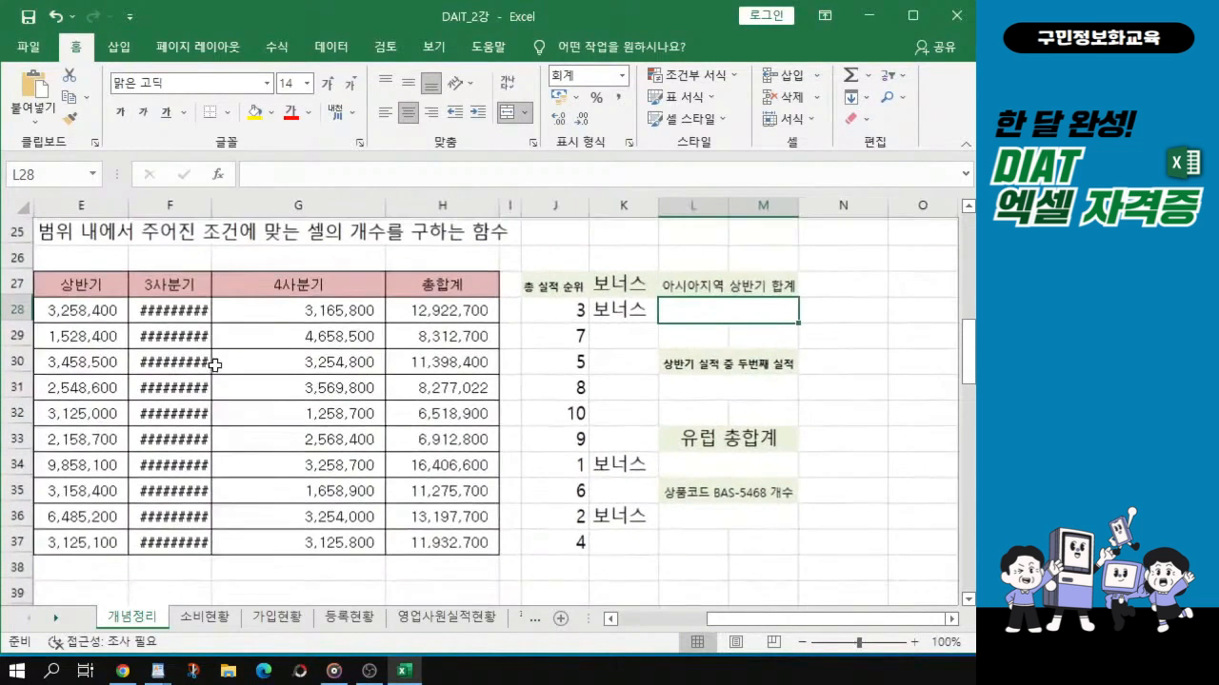
left_click_drag(729, 628, 688, 623)
left_click(837, 309)
mouse_move(696, 207)
left_mouse_down()
mouse_move(795, 210)
mouse_move(715, 208)
left_mouse_up()
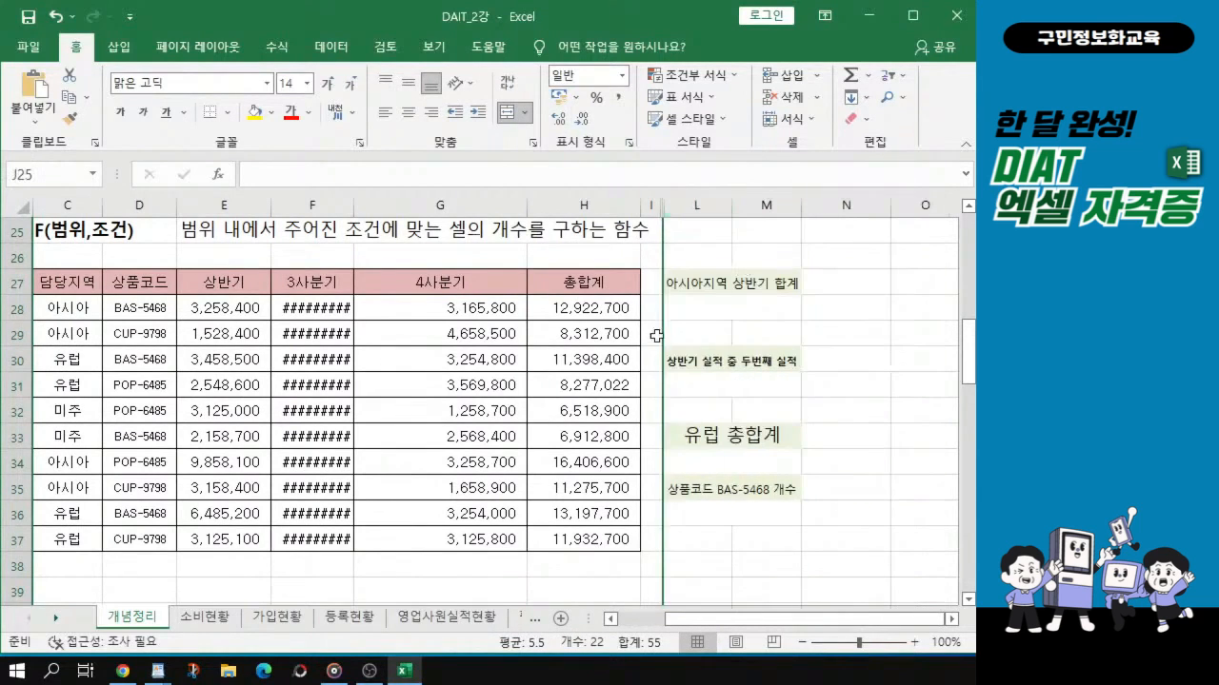
Check the total of the 상반기 values for the four 아시아 rows, E28, E29, E34 and E35
left_click(705, 297)
left_click(709, 306)
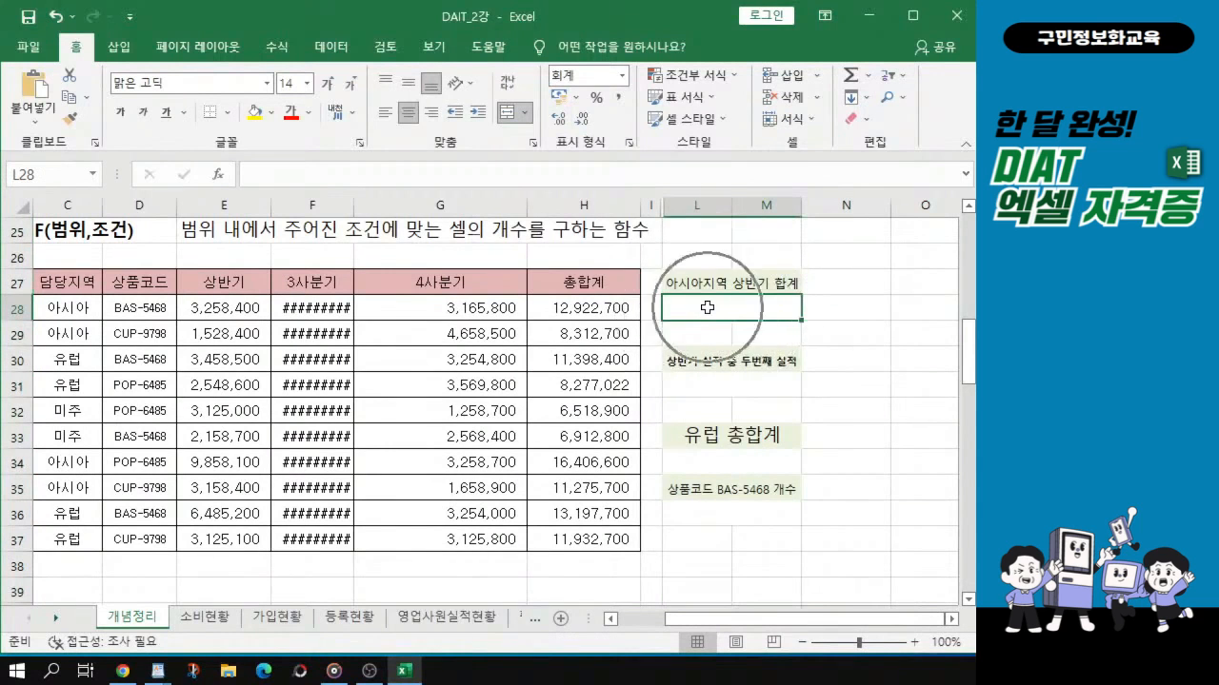
left_click(707, 307)
left_click(50, 306)
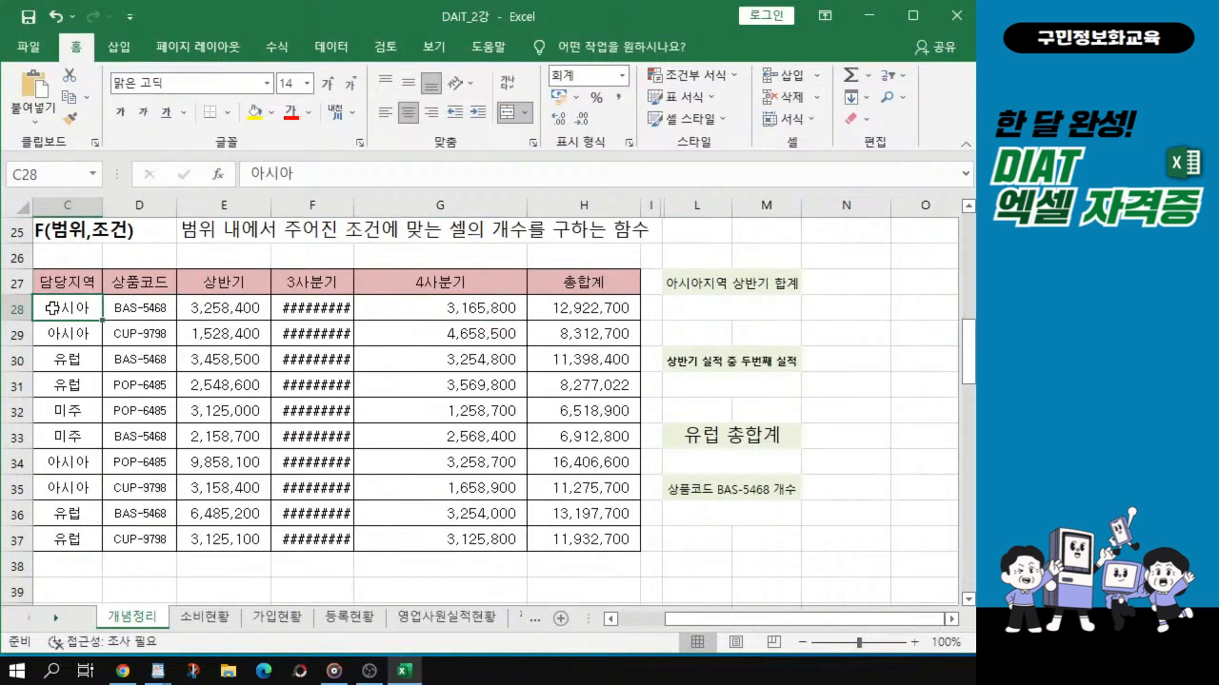
left_click_drag(51, 307, 238, 307)
left_click(218, 333, "ctrl")
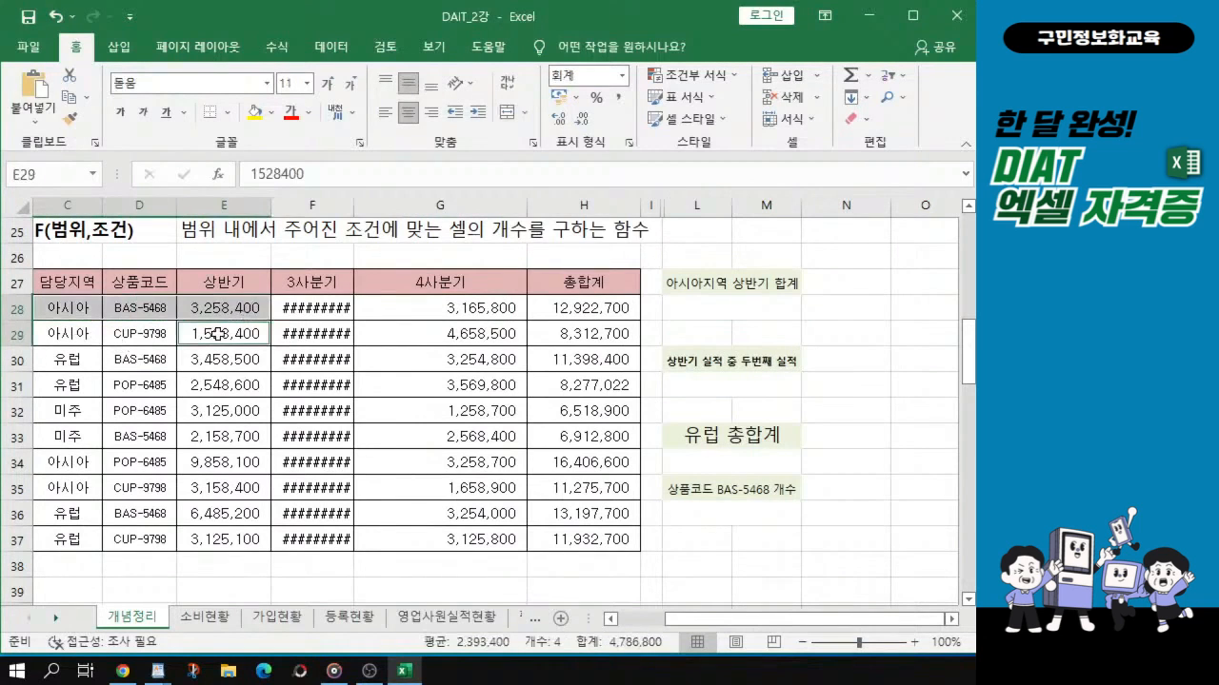
left_click(219, 464, "ctrl")
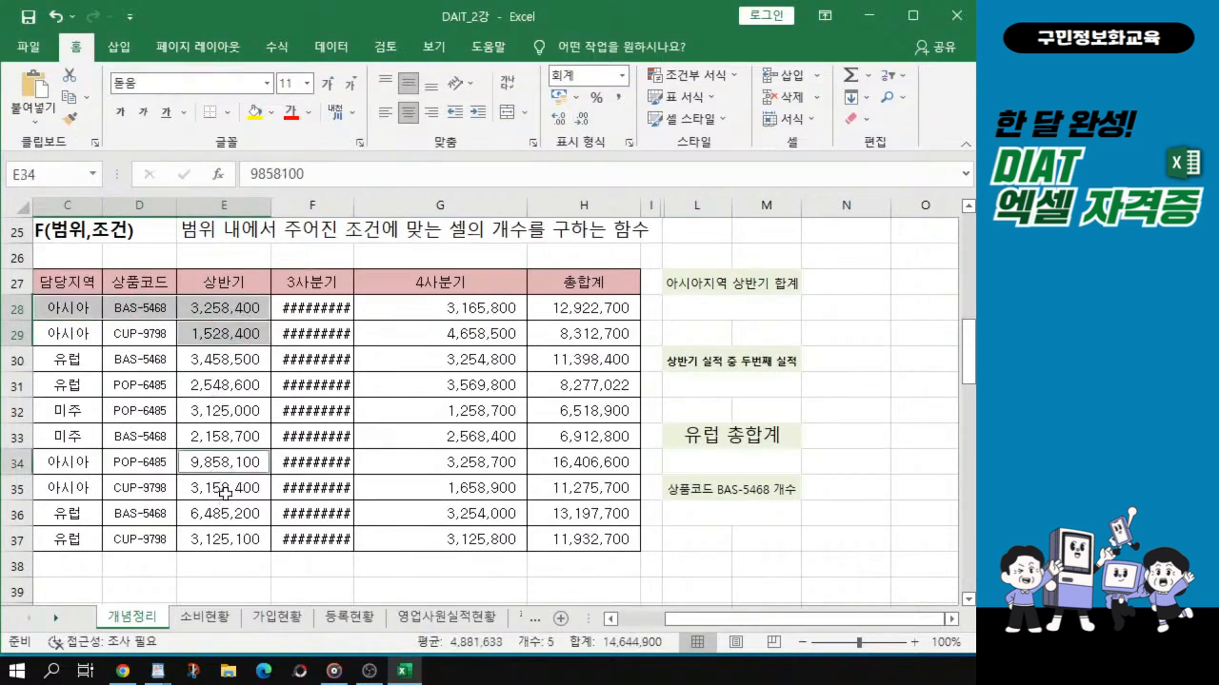
left_click(225, 490, "ctrl")
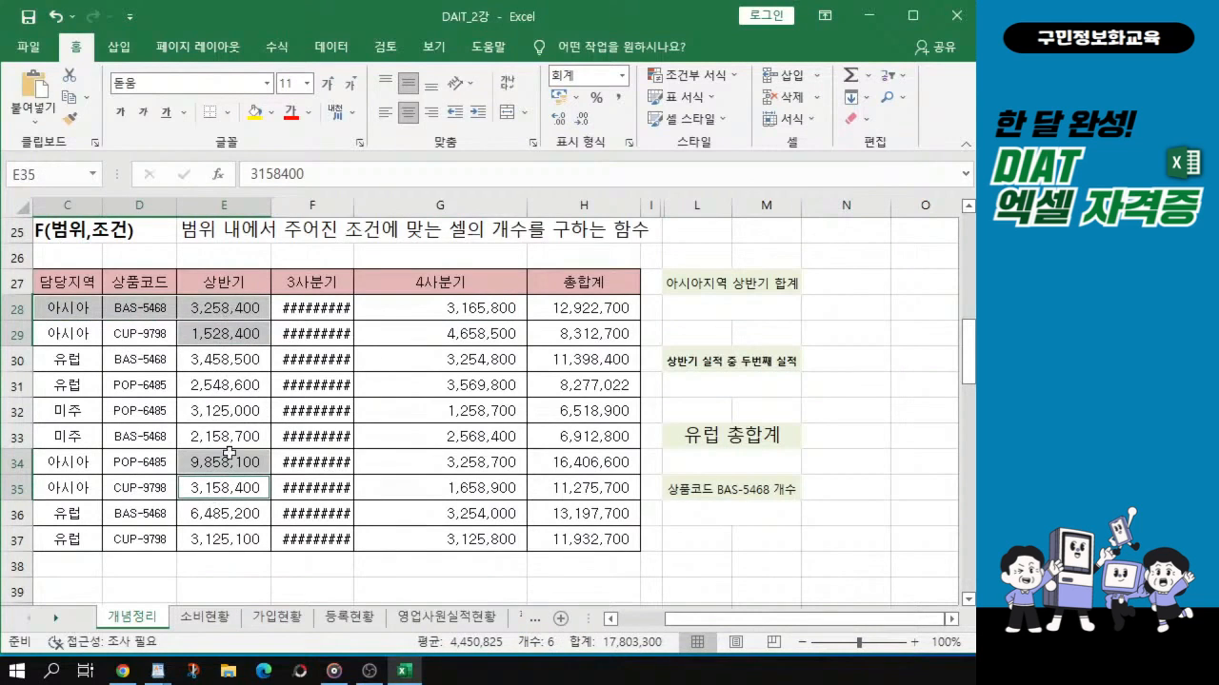
Start a DSUM formula in L28, under the 아시아지역 상반기 합계 heading
left_click(744, 311)
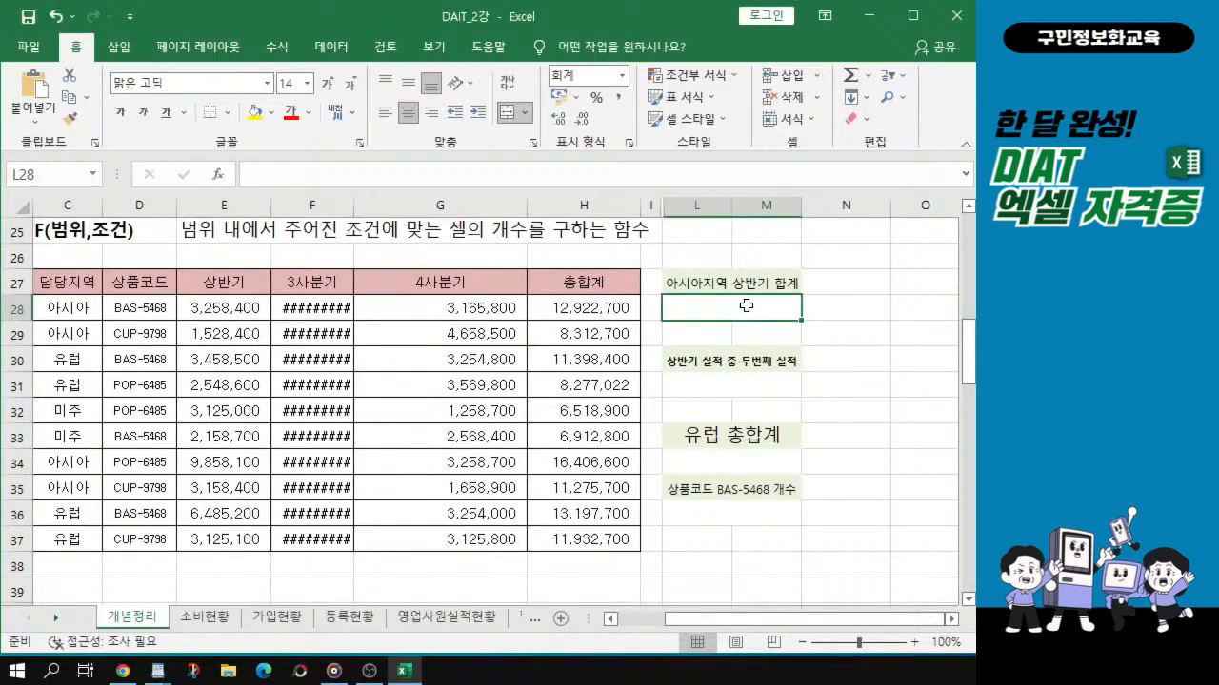
type("=")
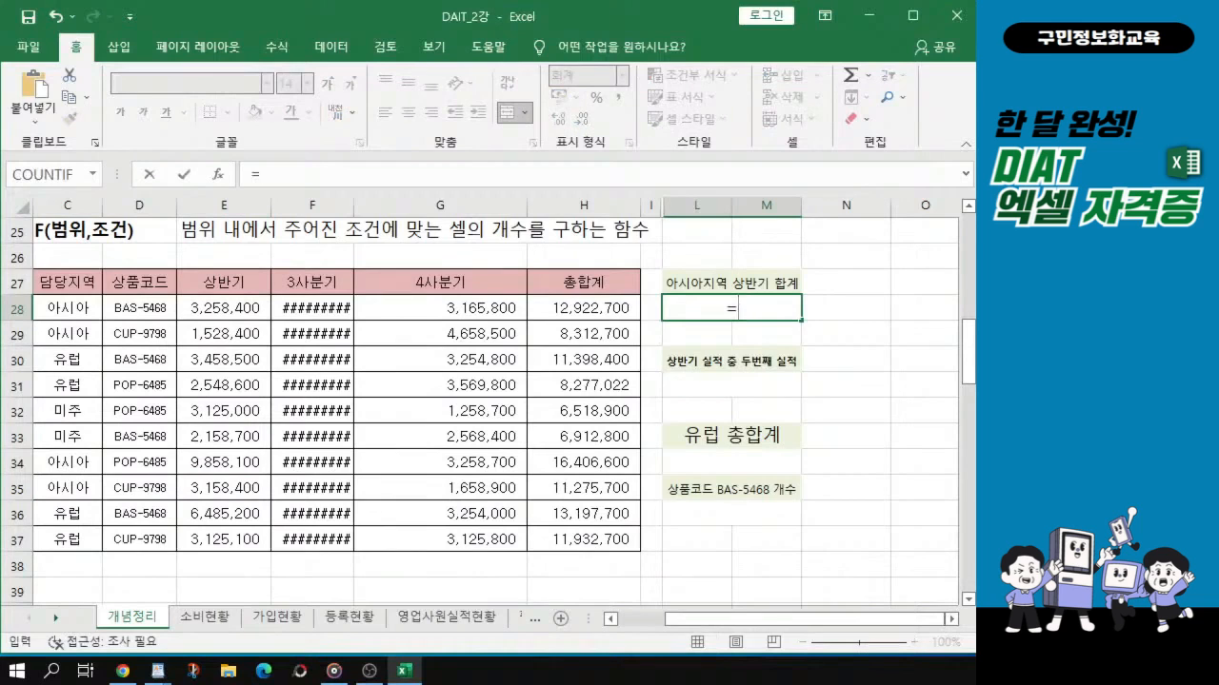
type("ds")
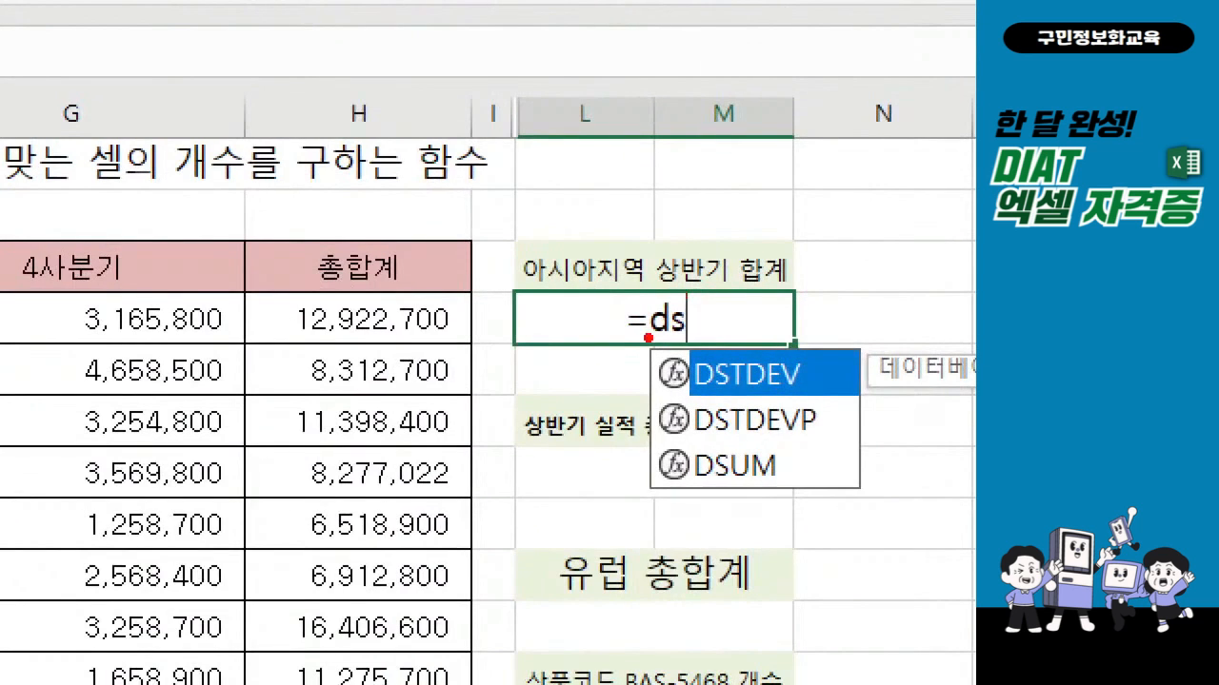
left_click_drag(636, 343, 682, 343)
mouse_move(654, 442)
left_mouse_down()
mouse_move(718, 488)
mouse_move(816, 497)
left_mouse_up()
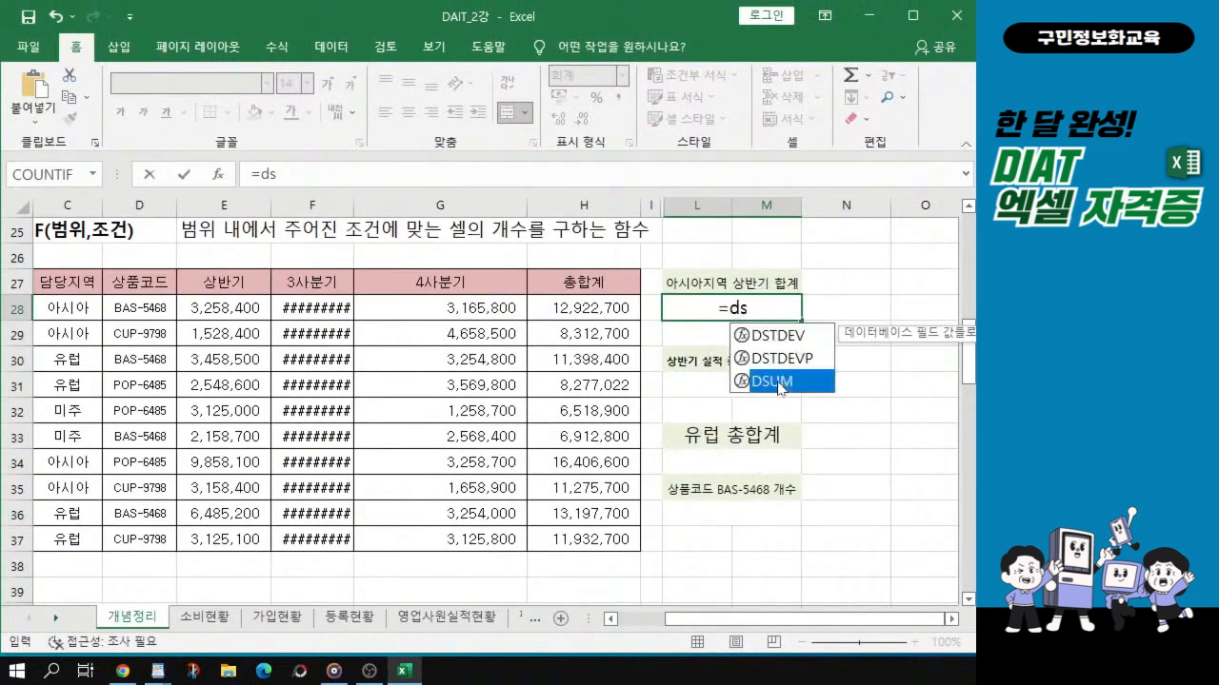
double_click(771, 382)
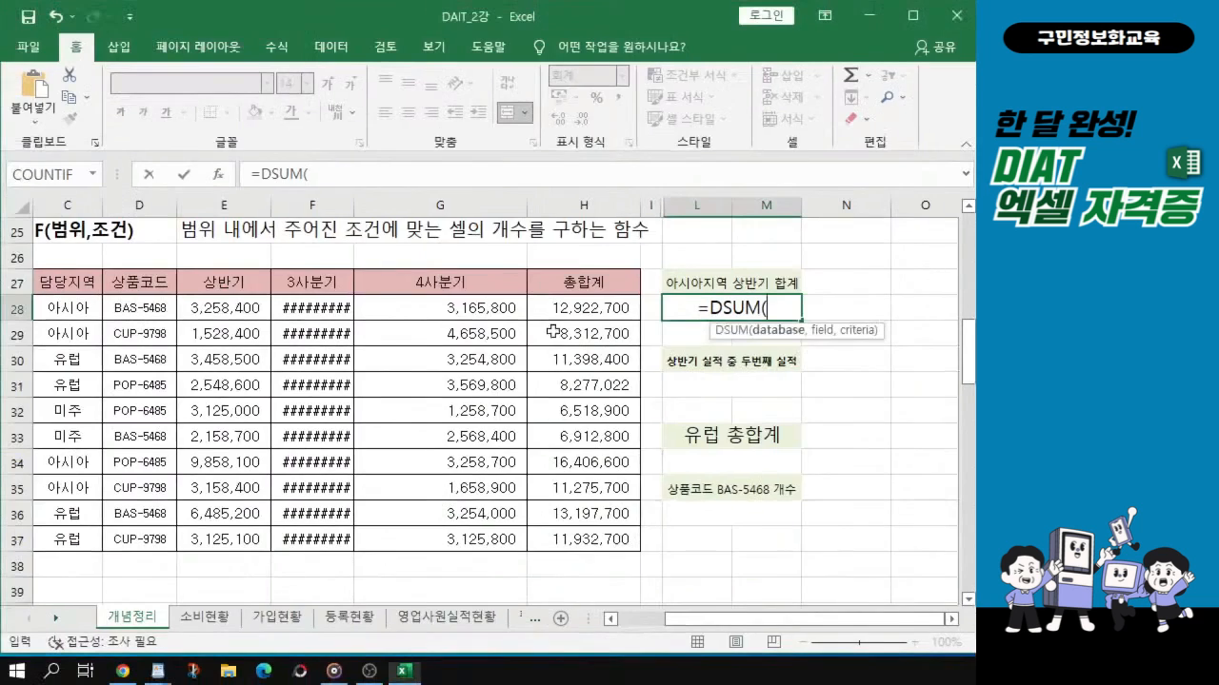
left_click(69, 279)
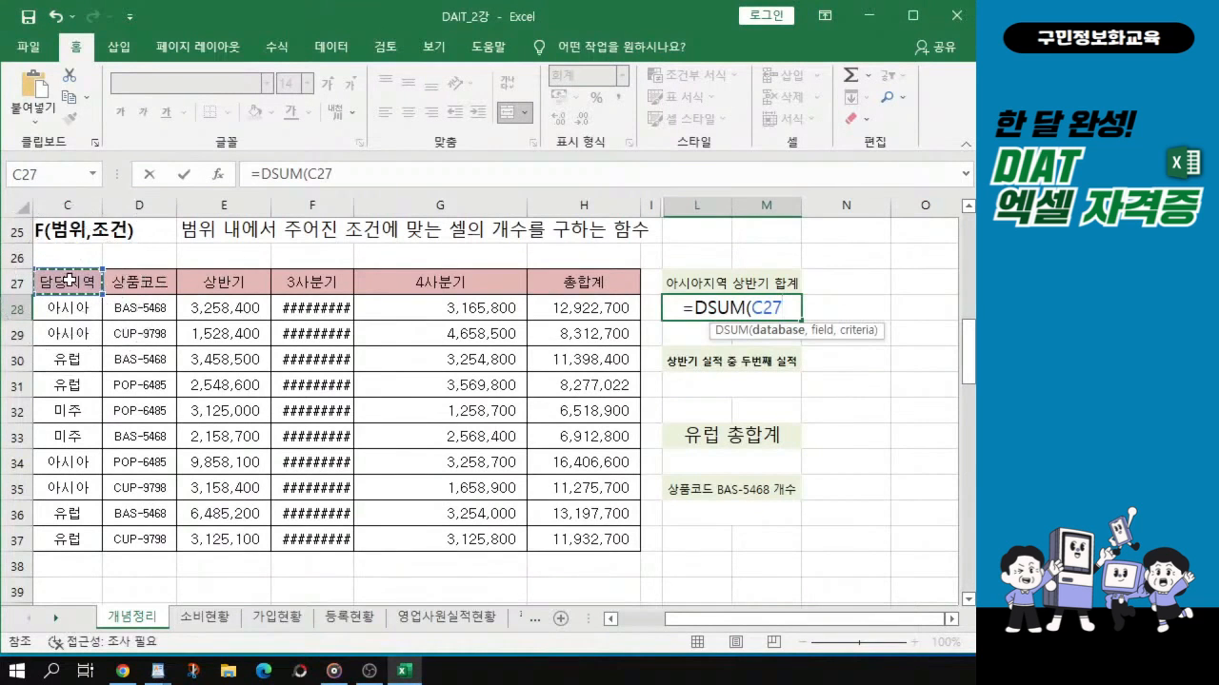
scroll(167, 297, "left", 2)
left_click(124, 281)
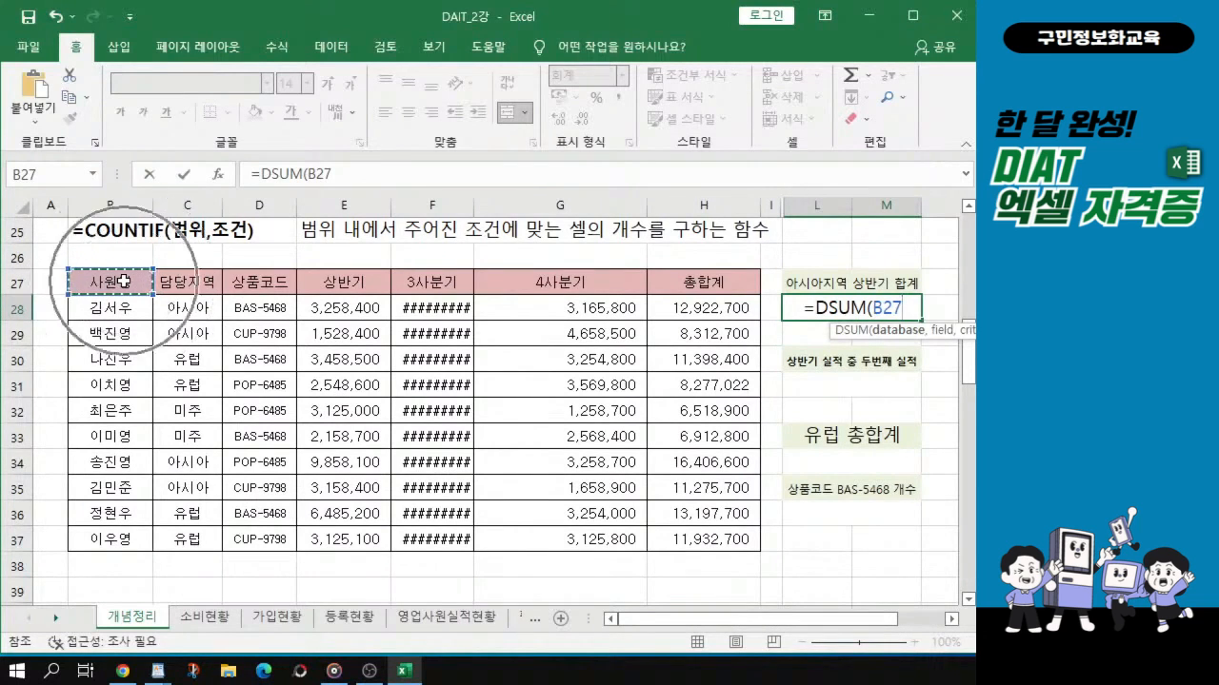
type(",")
left_click(123, 281)
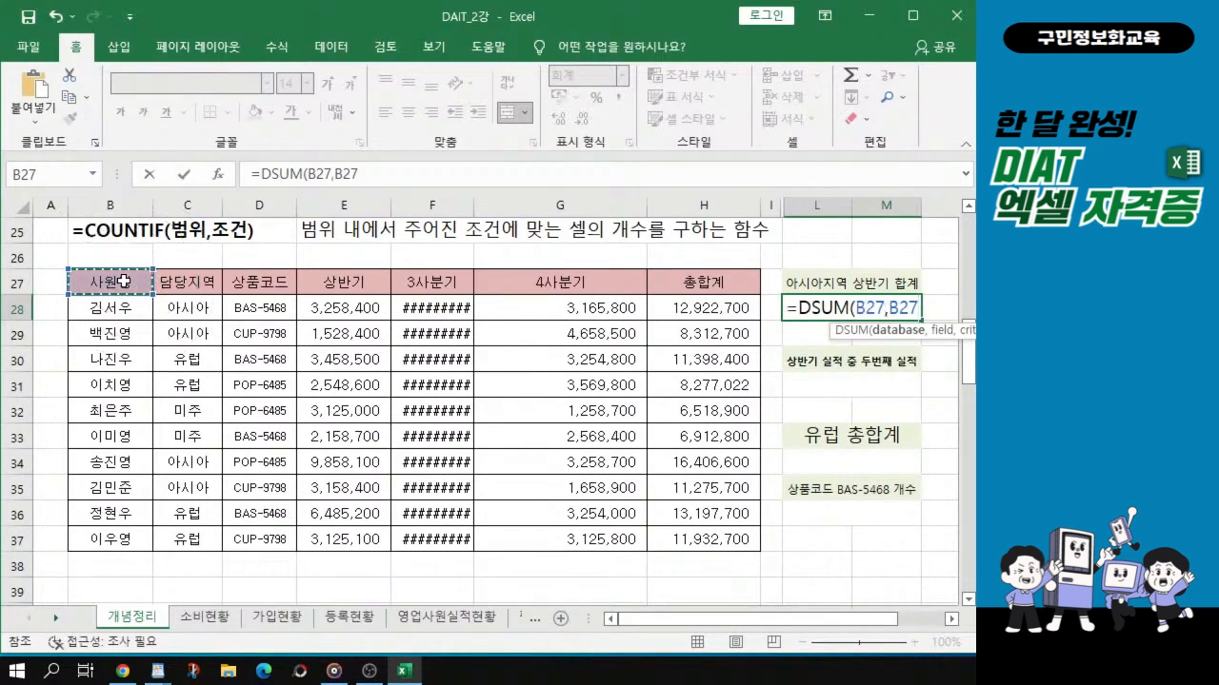
left_click_drag(124, 280, 723, 546)
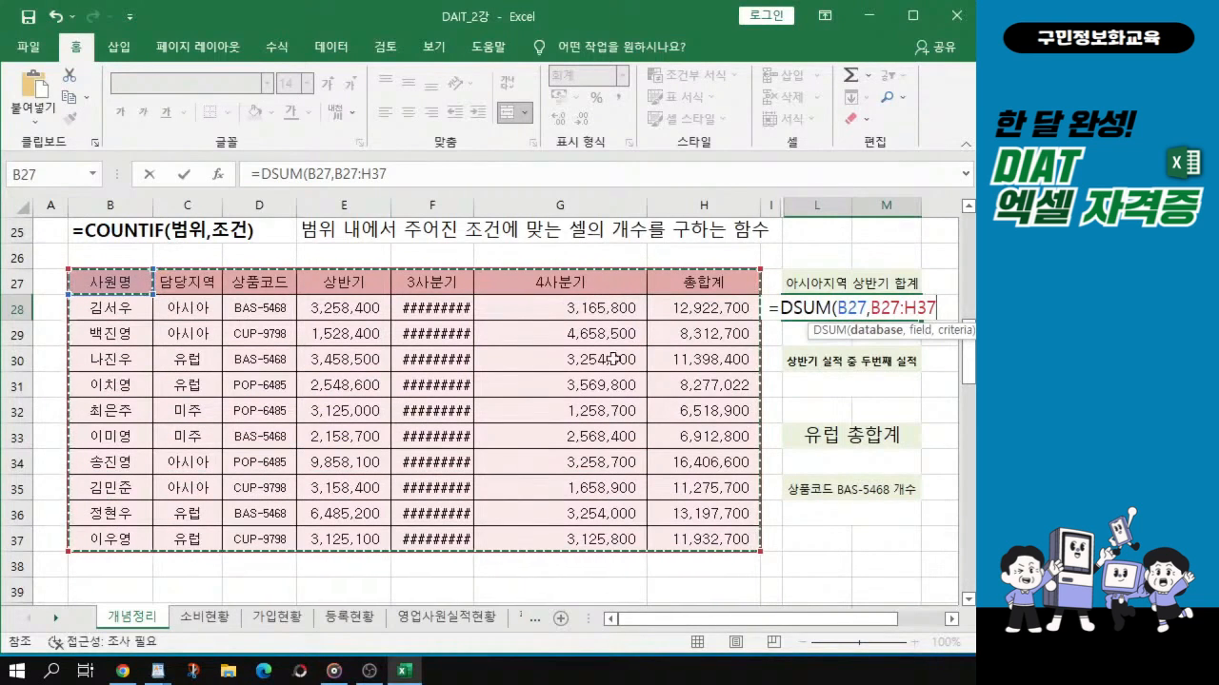
key("shift+Left")
key("shift+Left")
key("shift+Left")
key("shift+Left")
key("shift+Left")
key("shift+Left")
key("shift+Left")
key("shift+Left")
key("shift+Left")
key("shift+Left")
key("shift+Left")
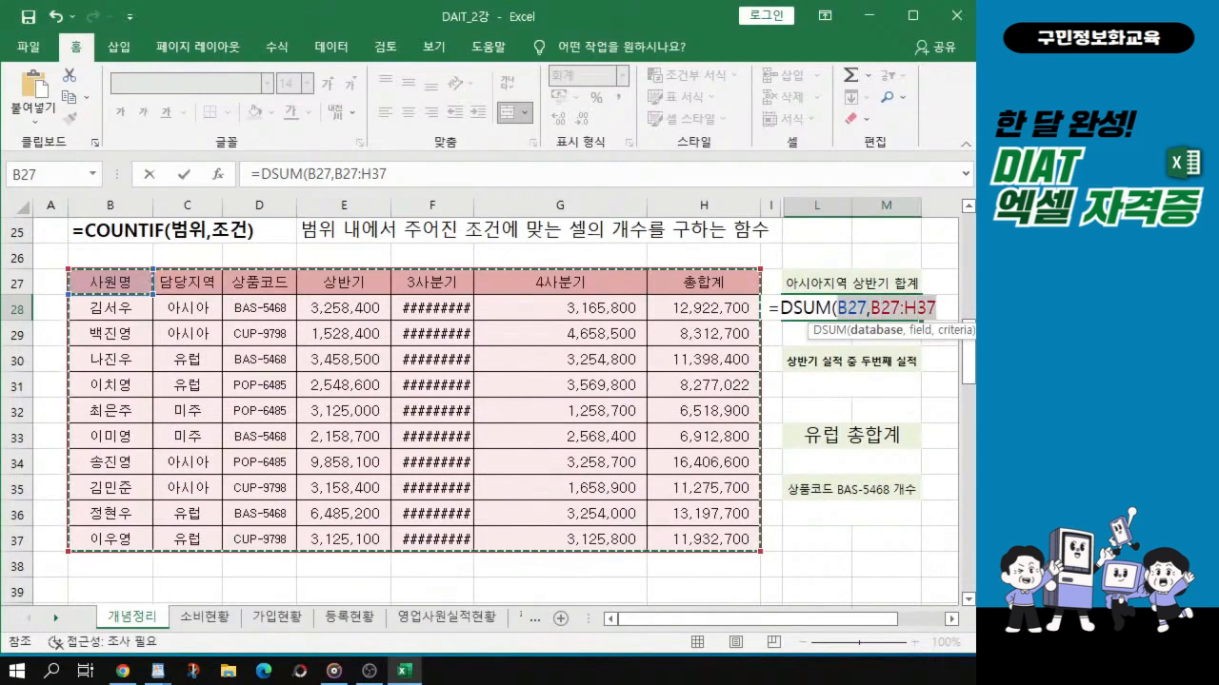
Set the DSUM database to the whole sales table B27:H37 and the field to column number 4 for 상반기
left_click_drag(110, 282, 752, 543)
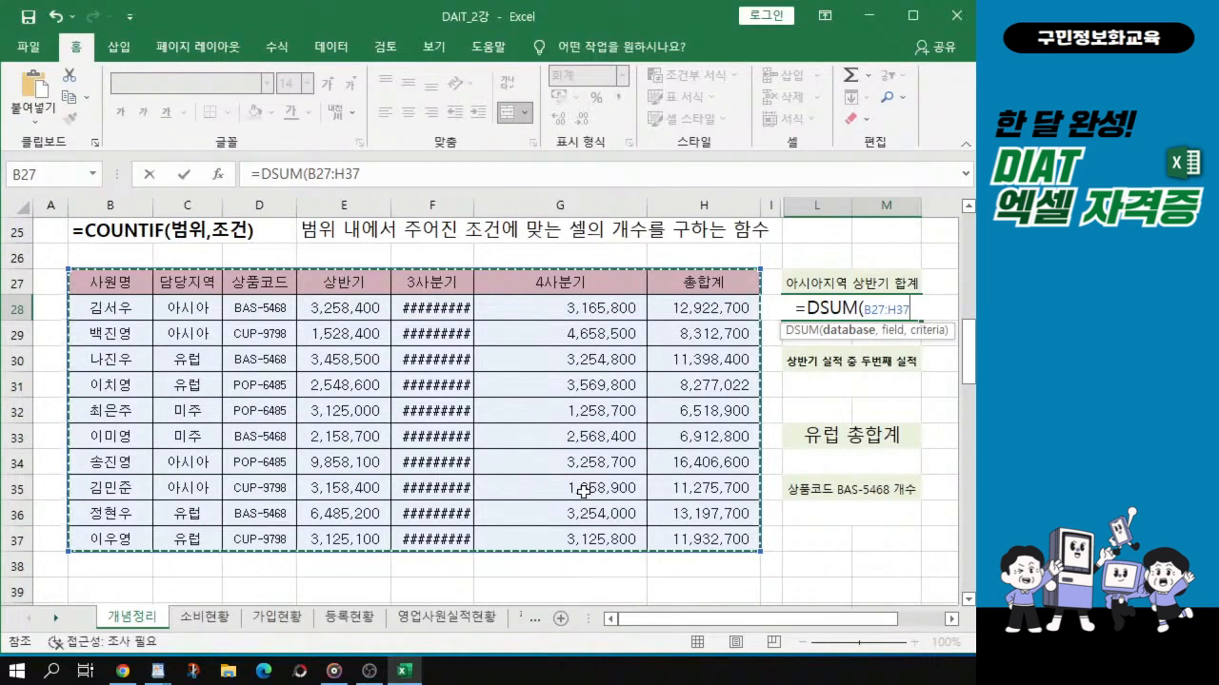
type(",")
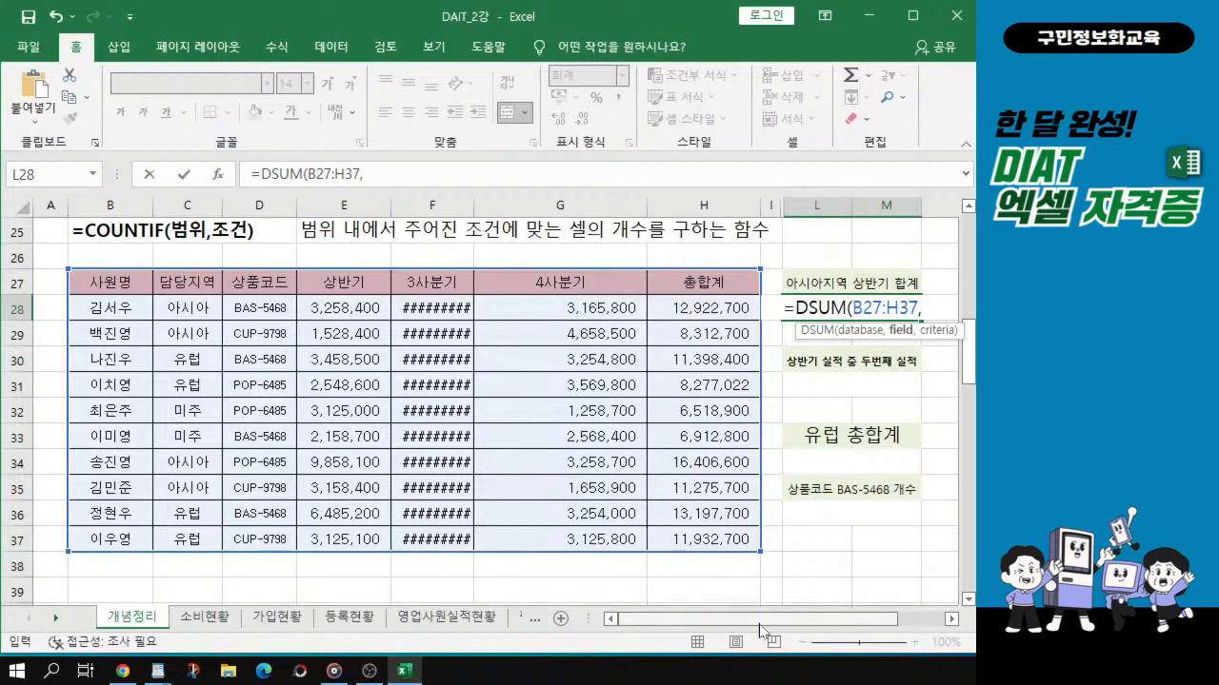
key("ctrl")
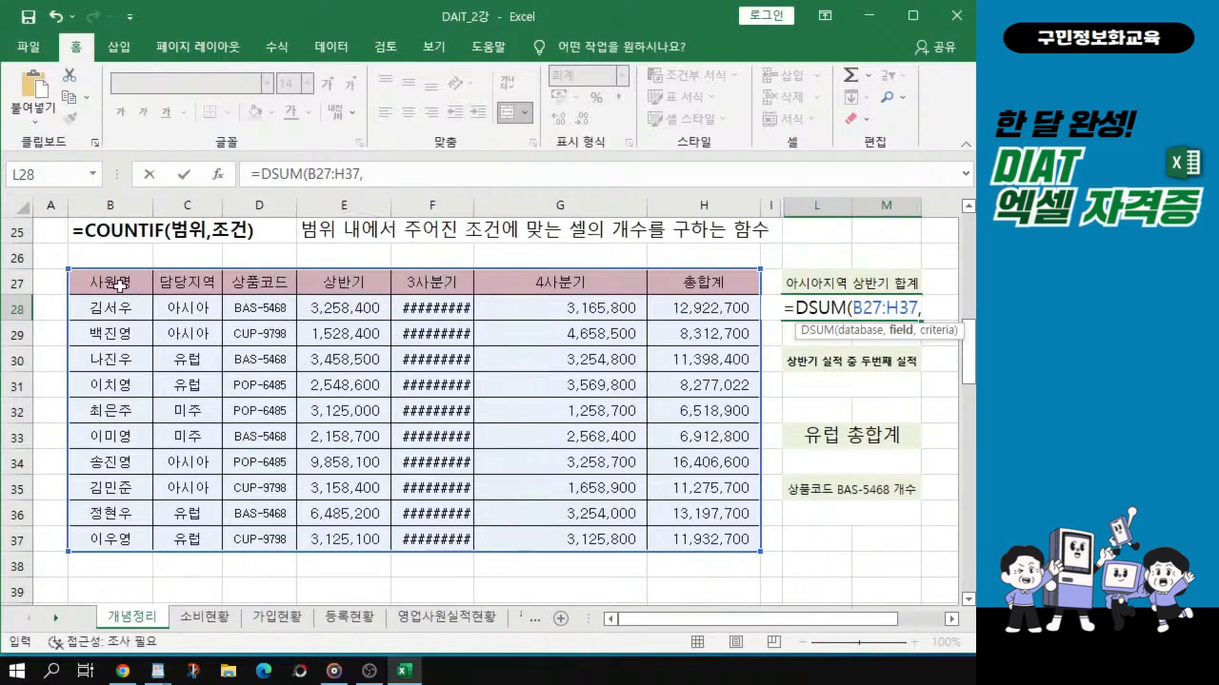
key("ctrl")
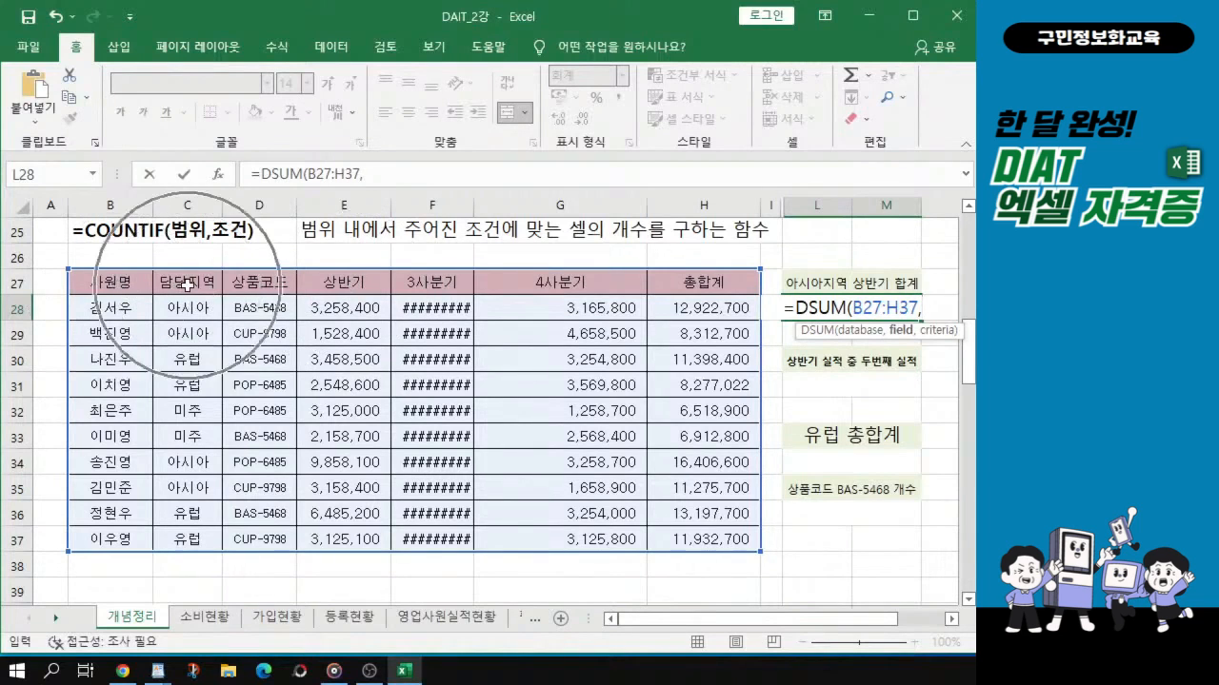
key("ctrl")
key("ctrl")
key("ctrl")
key("ctrl")
key("ctrl")
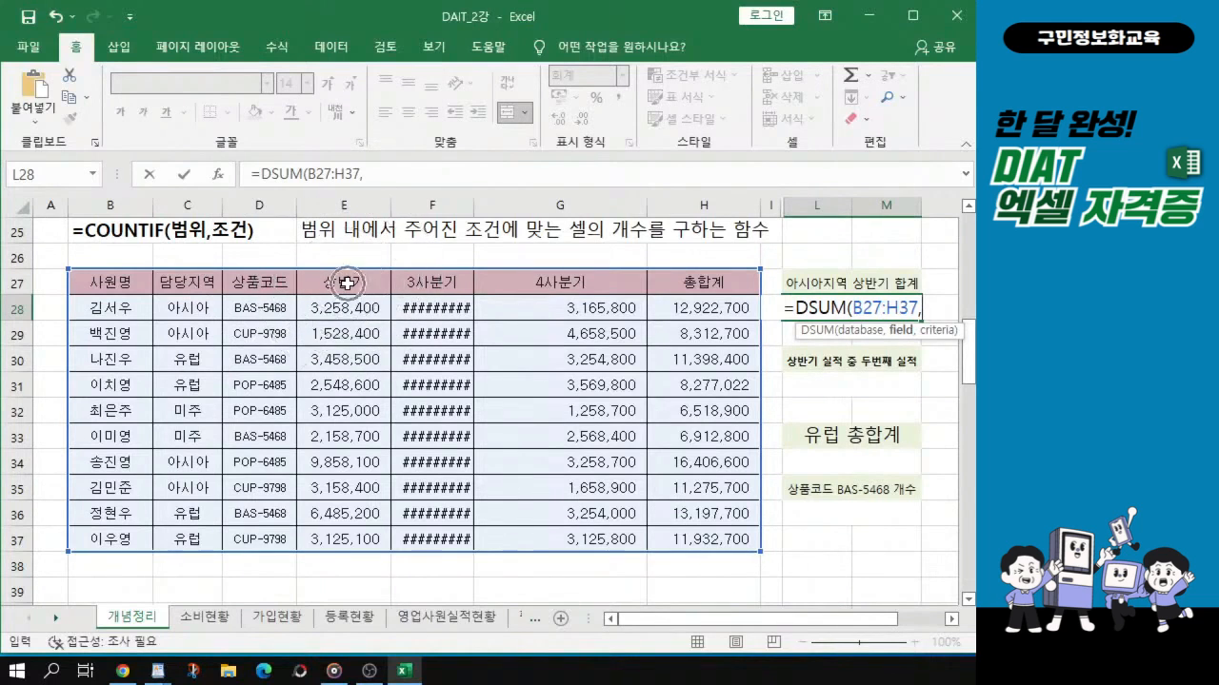
key("ctrl")
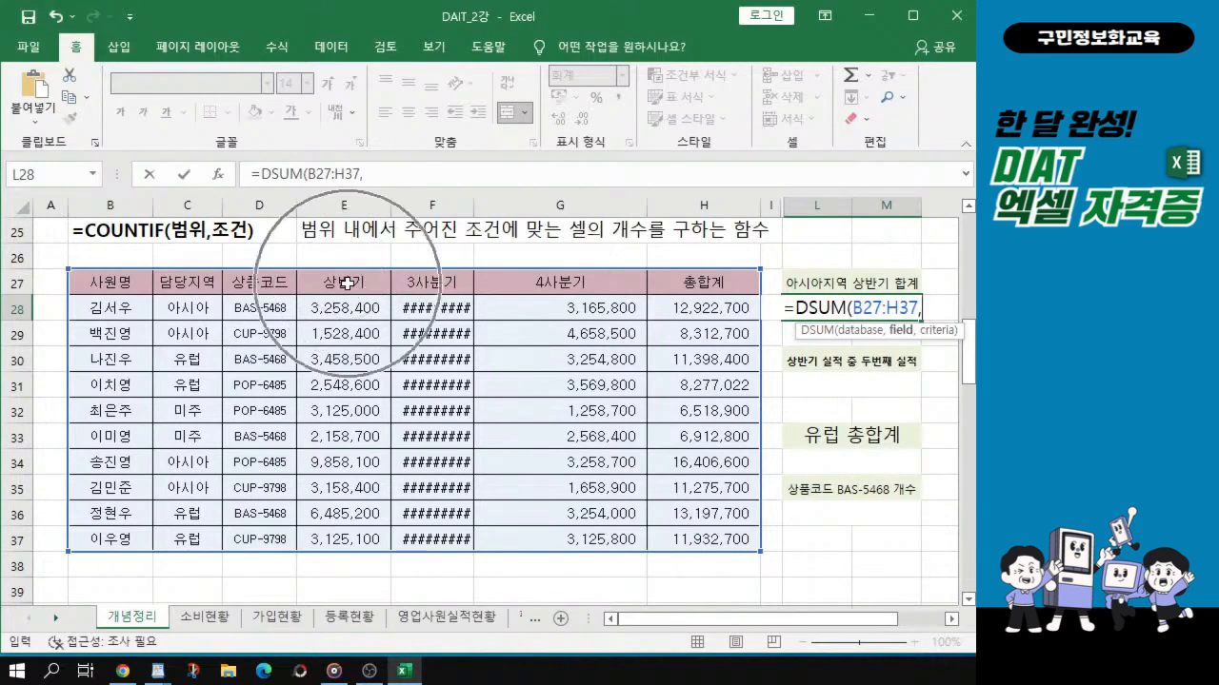
type("4,")
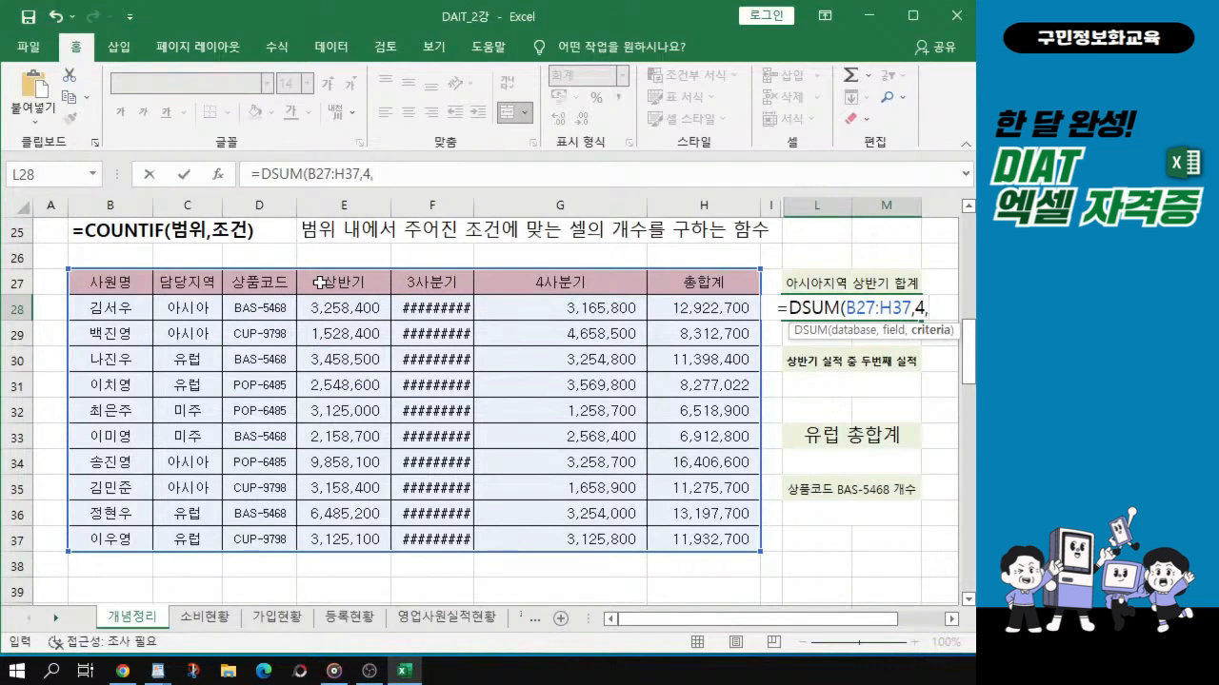
Set the DSUM criteria to C27:C28, the 담당지역 heading with 아시아, and complete the formula in L28
key("ctrl")
key("ctrl+1")
left_click(939, 301)
left_click_drag(874, 345, 936, 335)
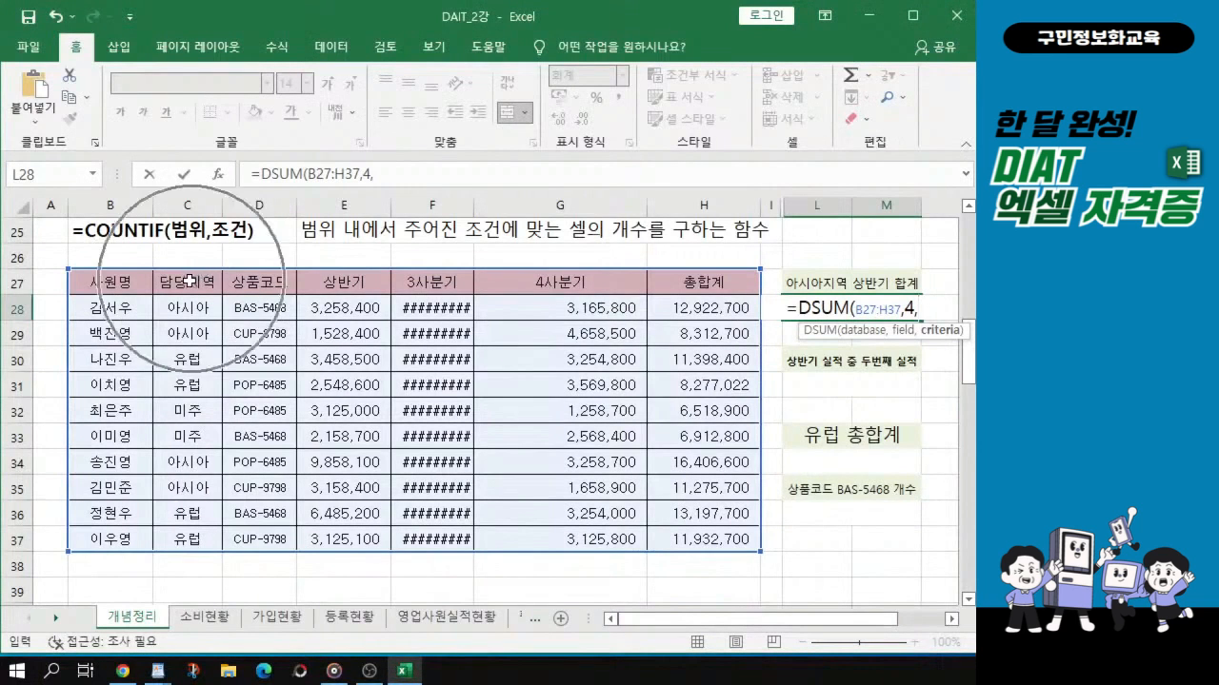
left_click(191, 280)
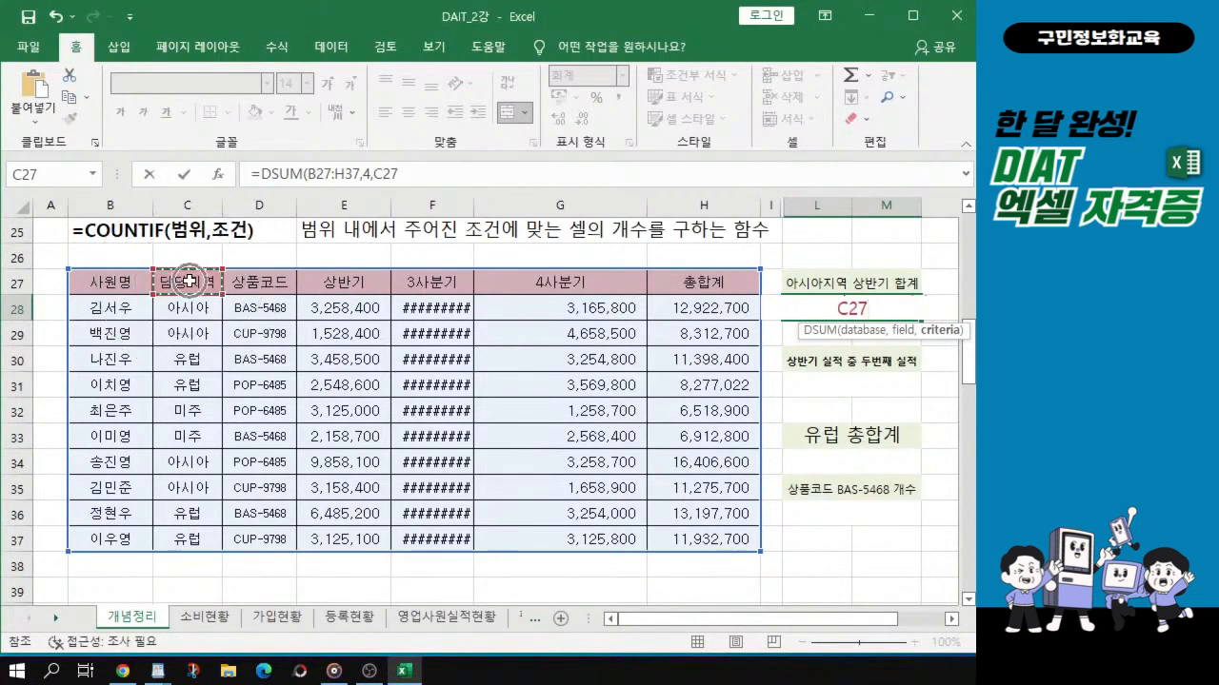
key("shift+Down")
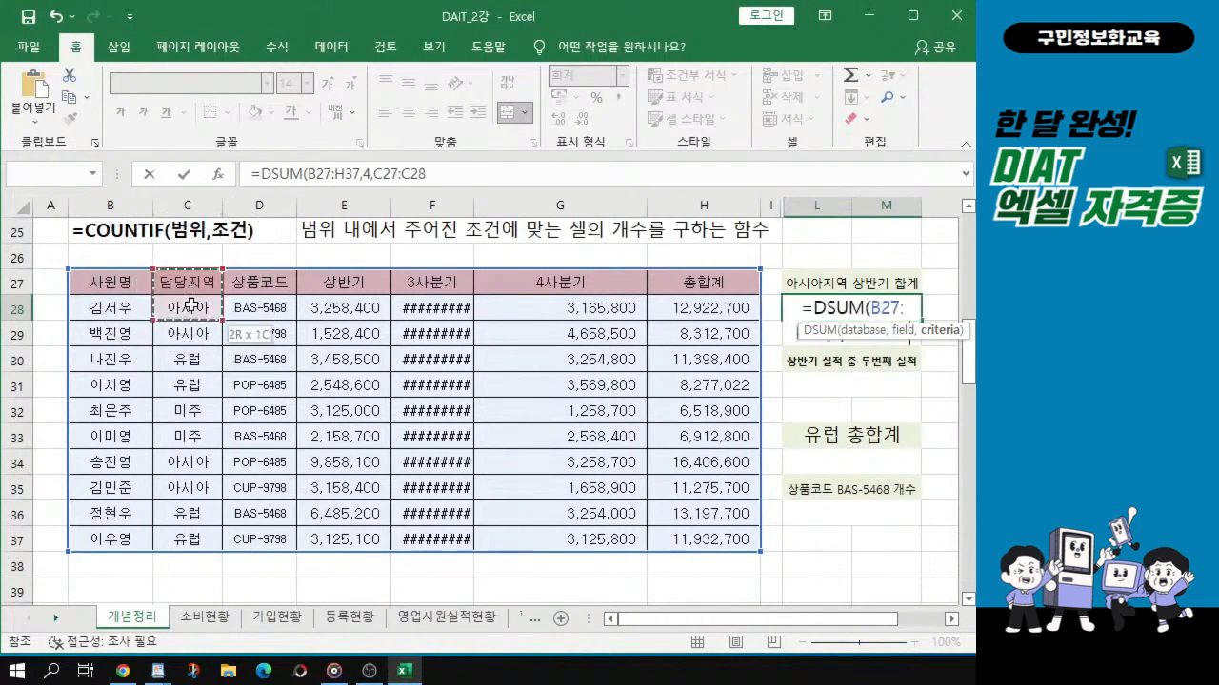
key("ctrl")
key("ctrl")
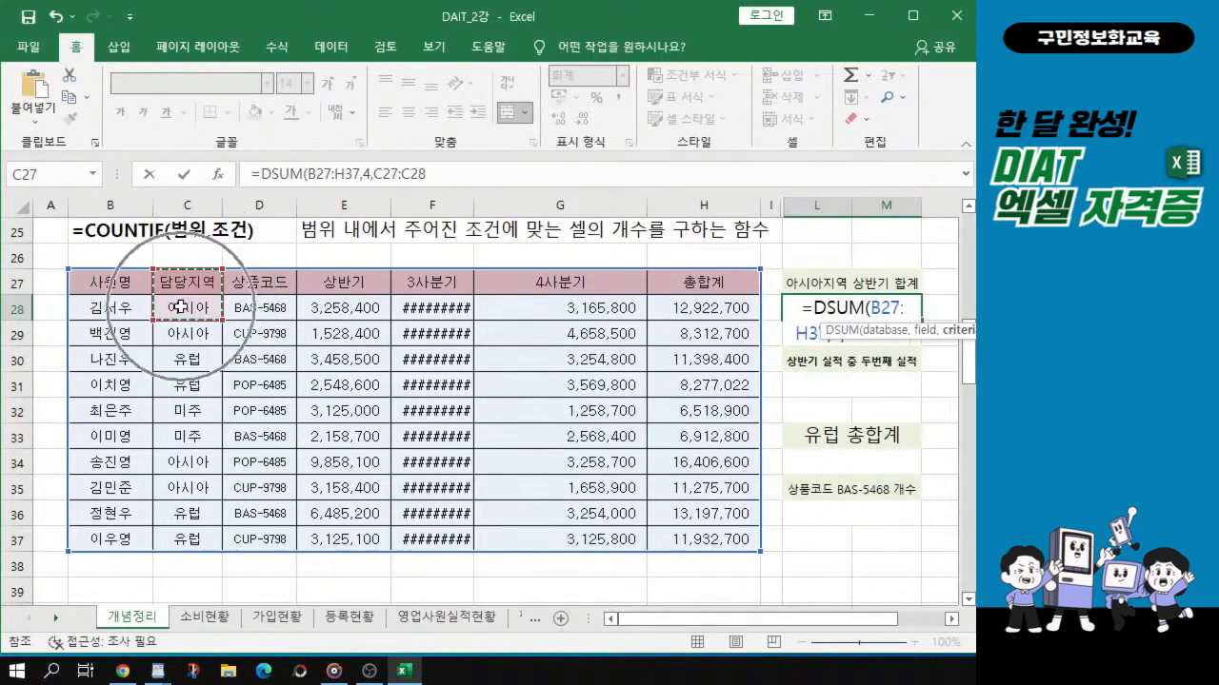
key("ctrl")
key("ctrl")
key("ctrl")
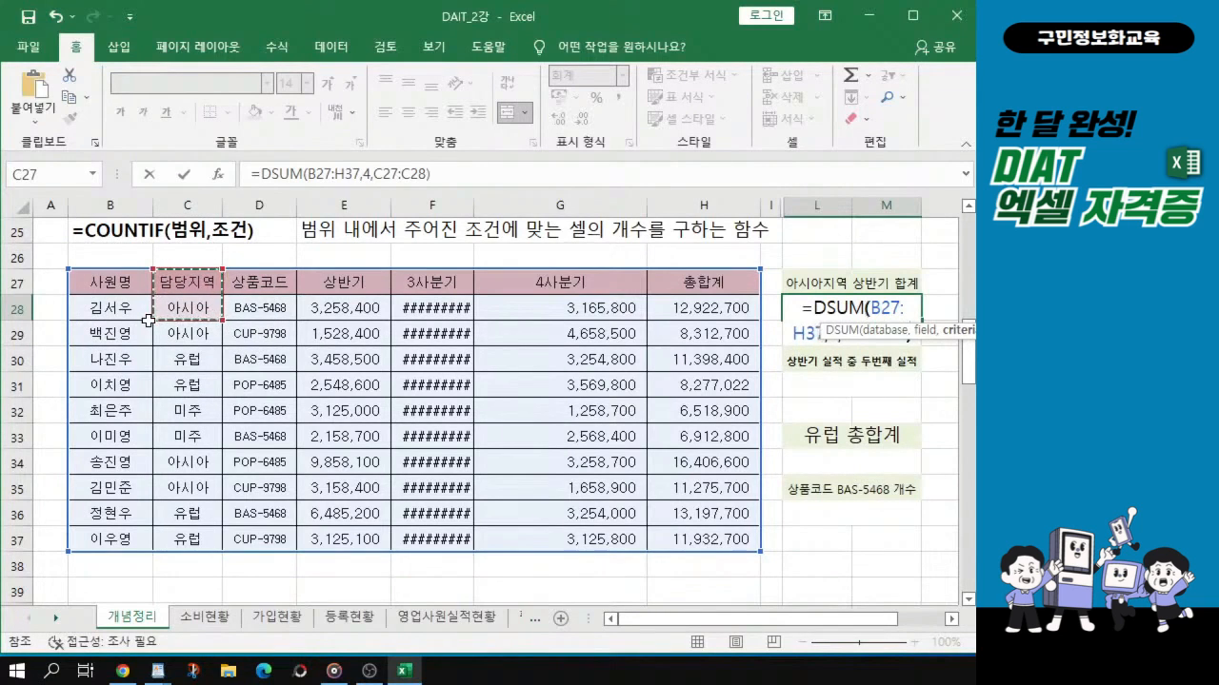
type(")")
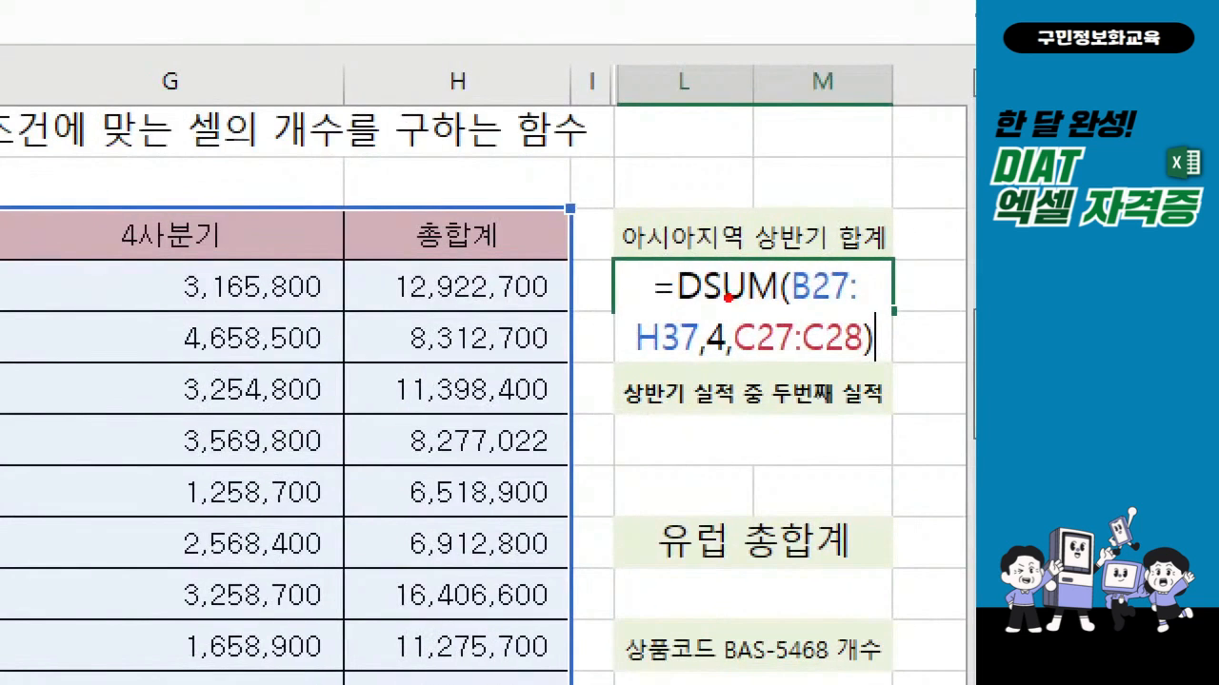
left_click_drag(794, 309, 852, 314)
left_click_drag(629, 358, 727, 358)
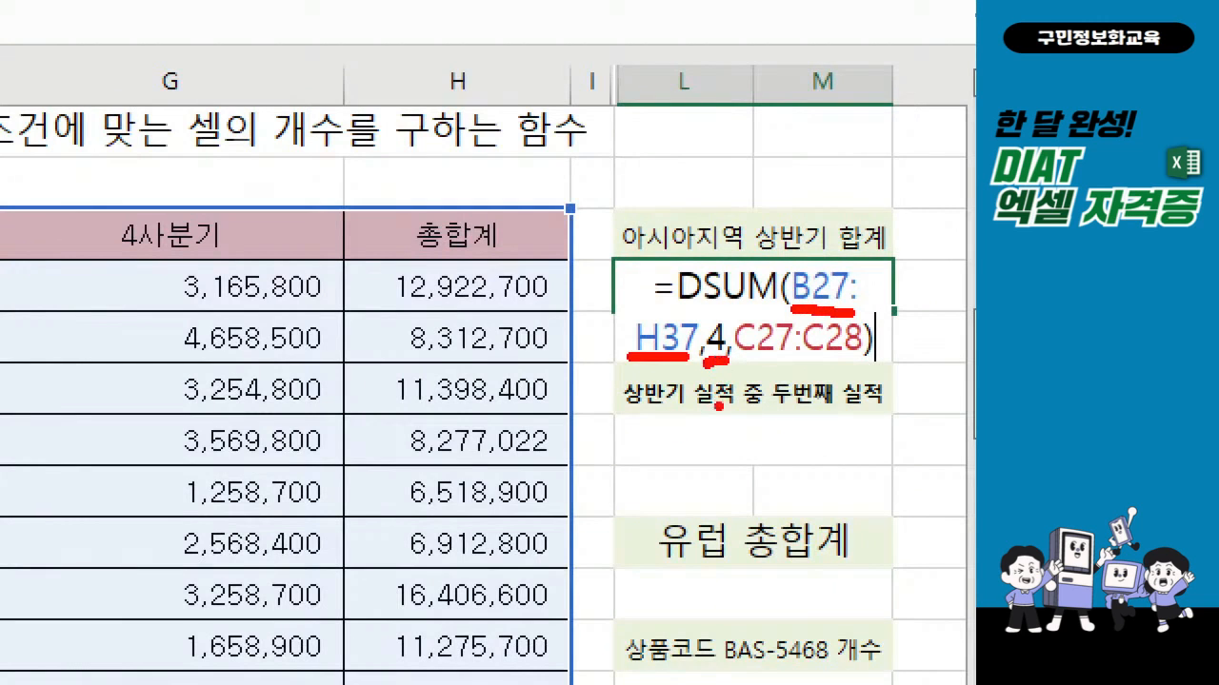
left_click_drag(754, 362, 842, 363)
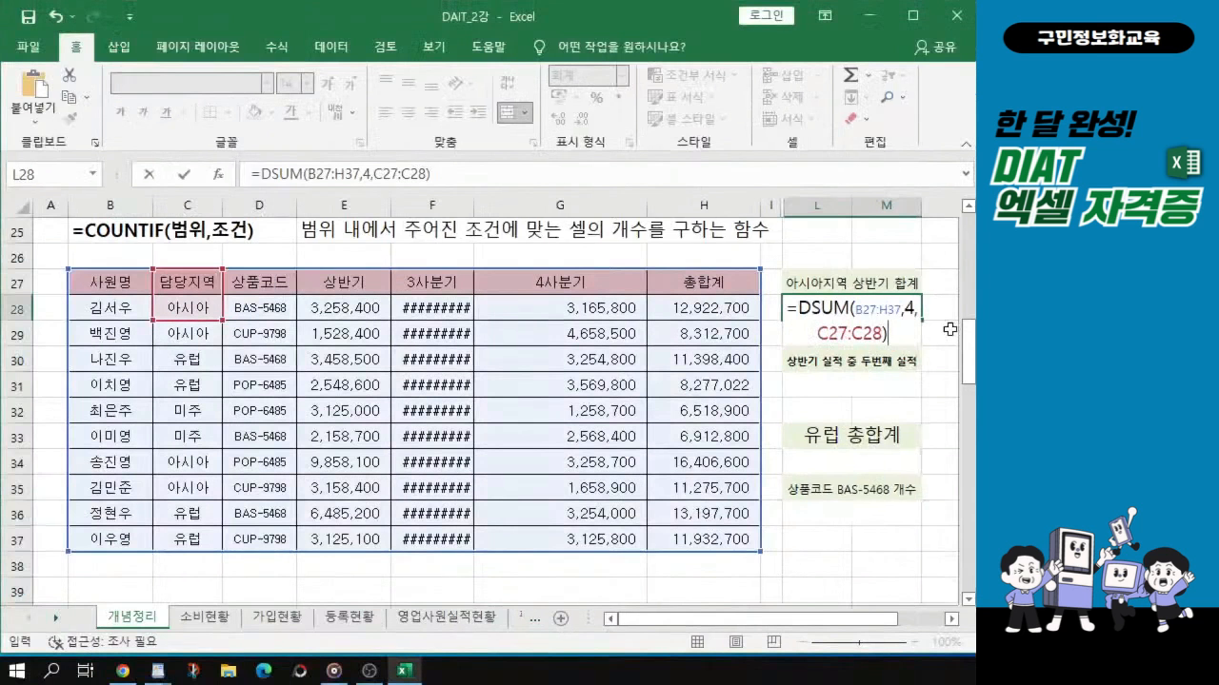
key("Return")
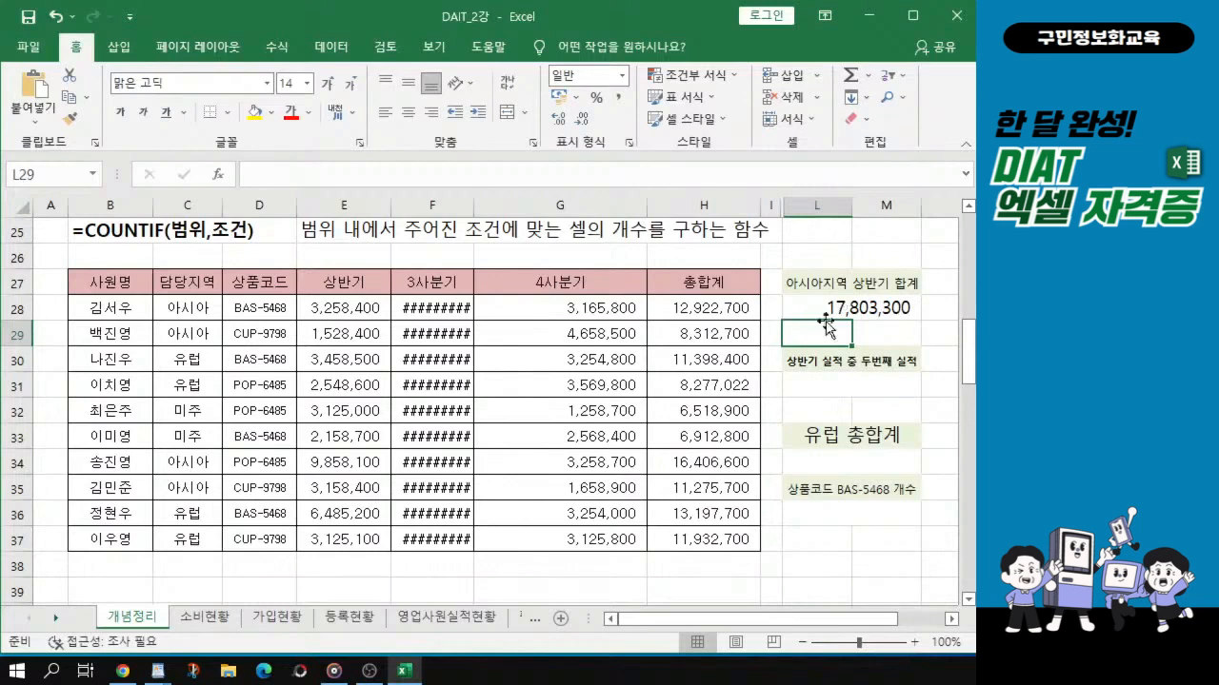
Review the LARGE, SMALL, MAX and MIN syntax in rows 20 to 23 for the 상반기 실적 중 두번째 실적 cell L31
left_click(824, 385)
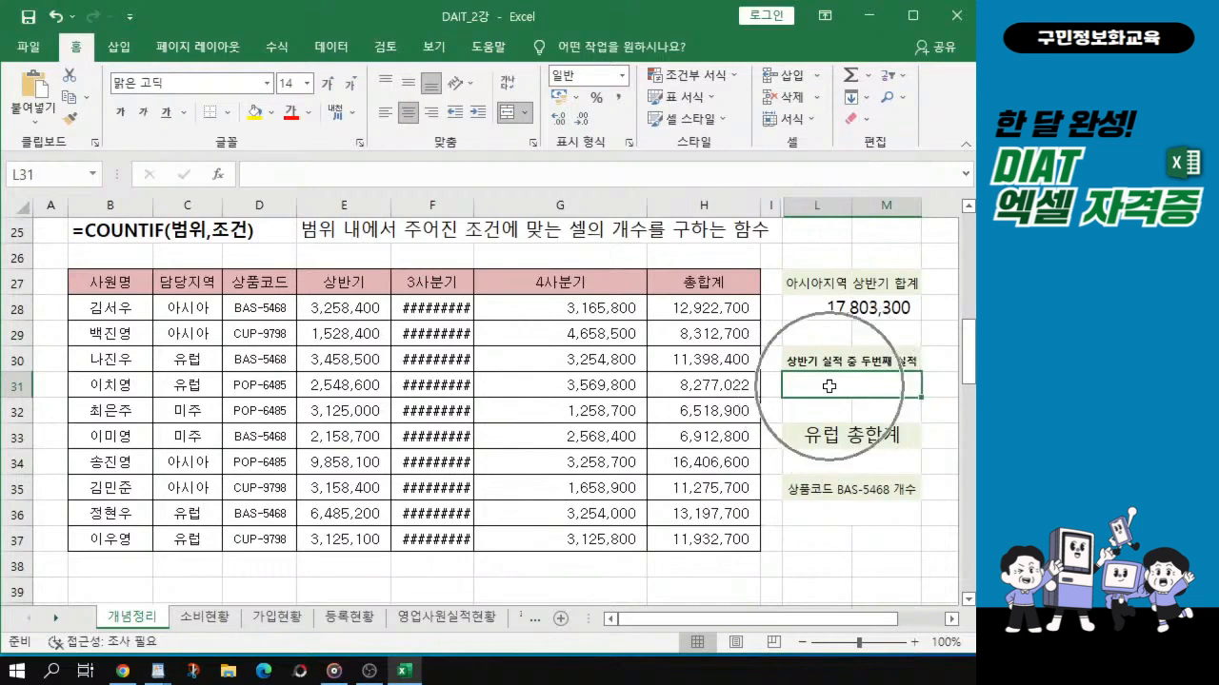
scroll(285, 338, "up", 1)
scroll(284, 338, "up", 2)
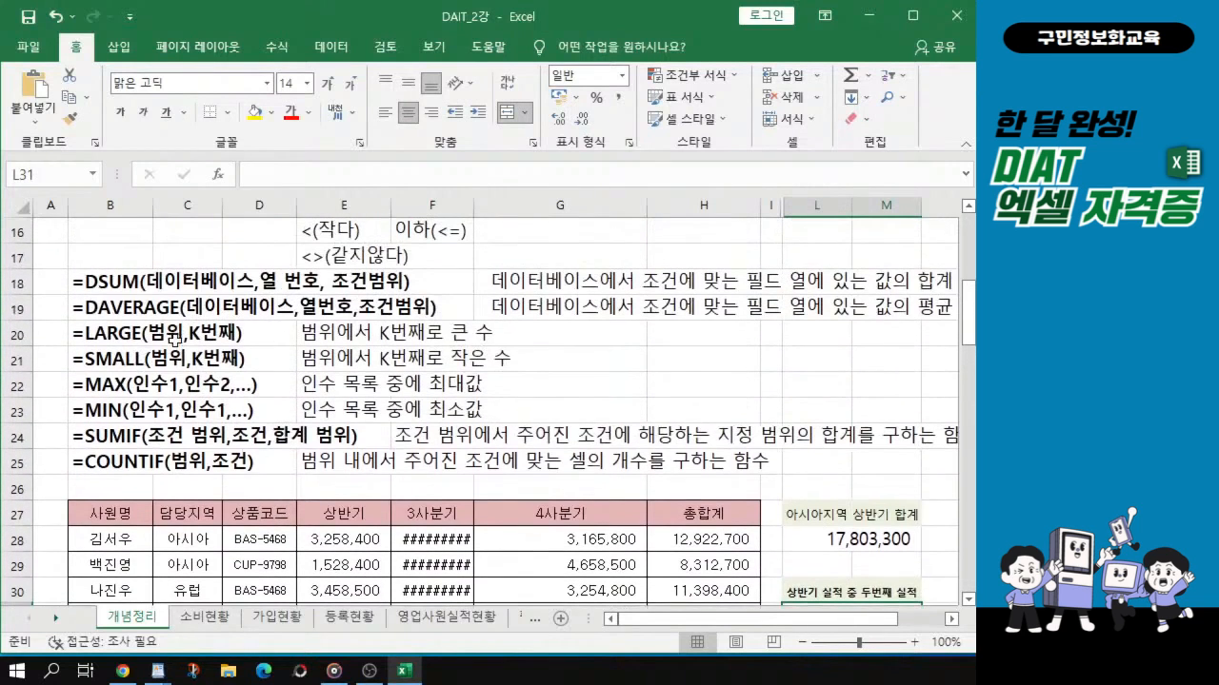
left_click_drag(79, 329, 525, 417)
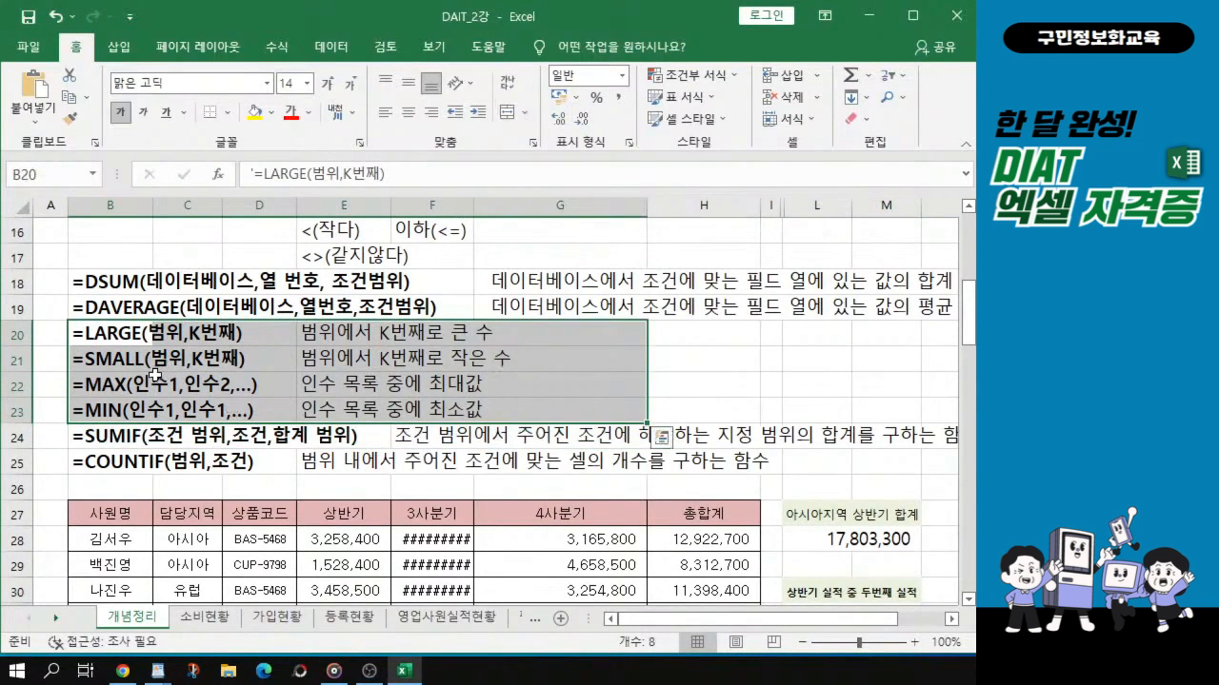
scroll(157, 375, "up", 1)
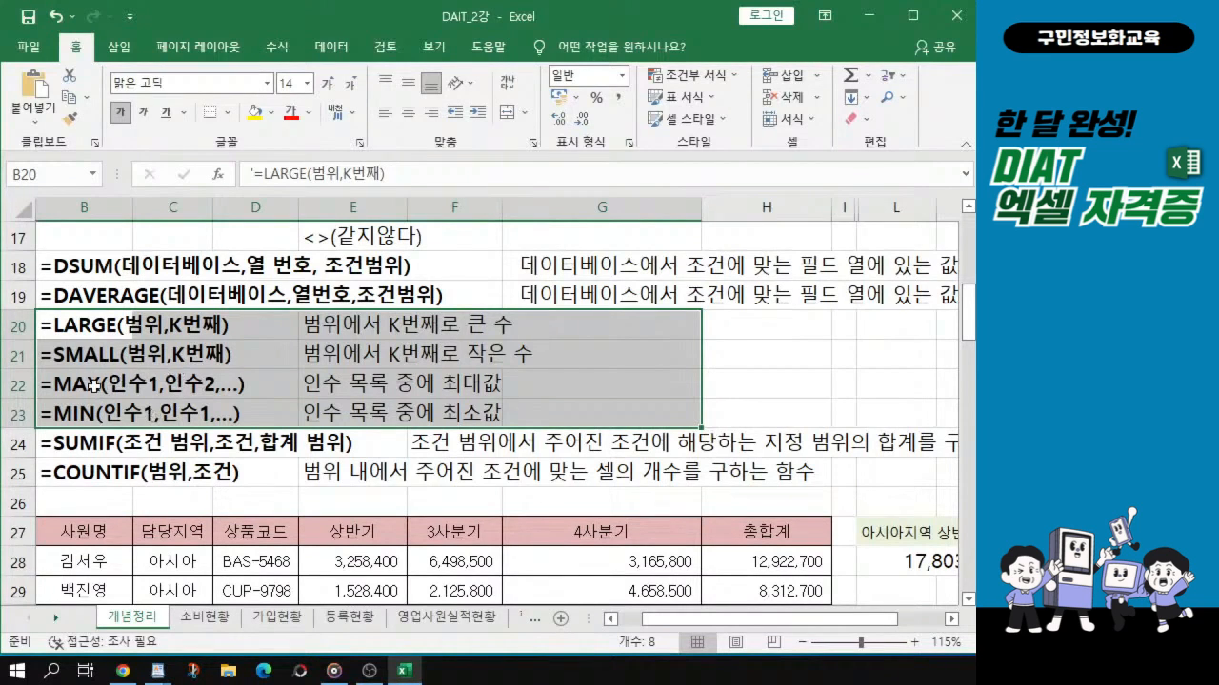
Compare the LARGE and SMALL syntax with MAX and MIN in rows 20 to 23, and examine the SUMIF arguments in row 24
left_click_drag(92, 385, 82, 419)
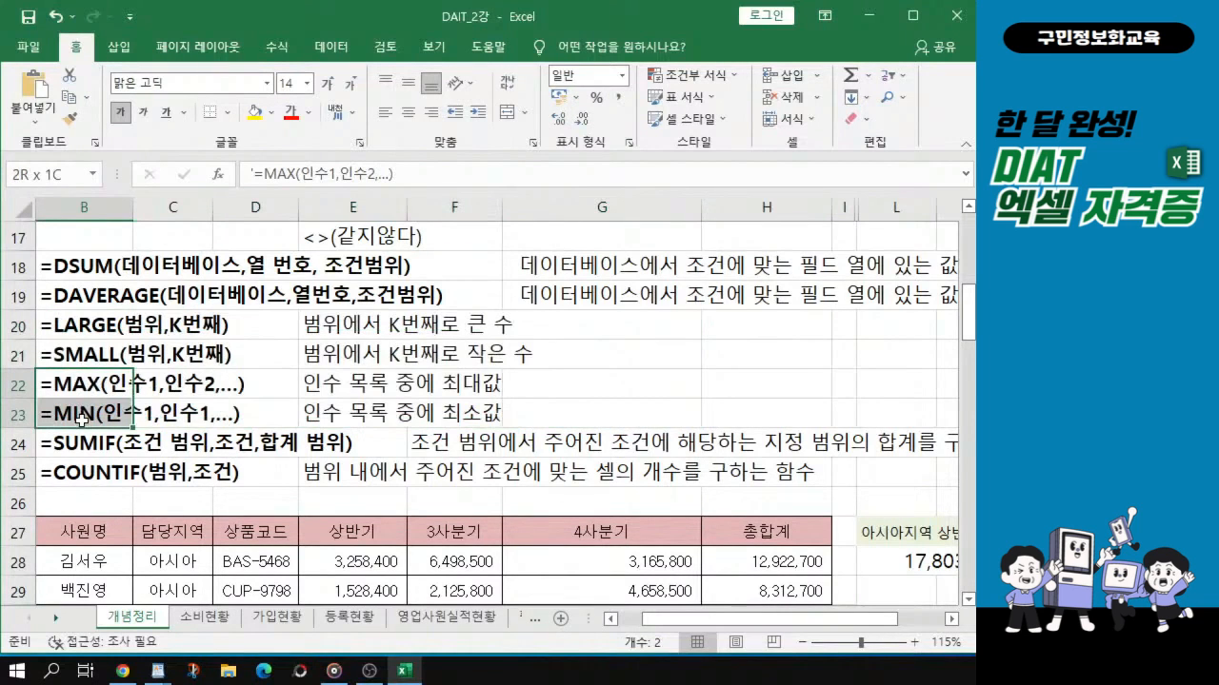
left_click_drag(57, 318, 485, 422)
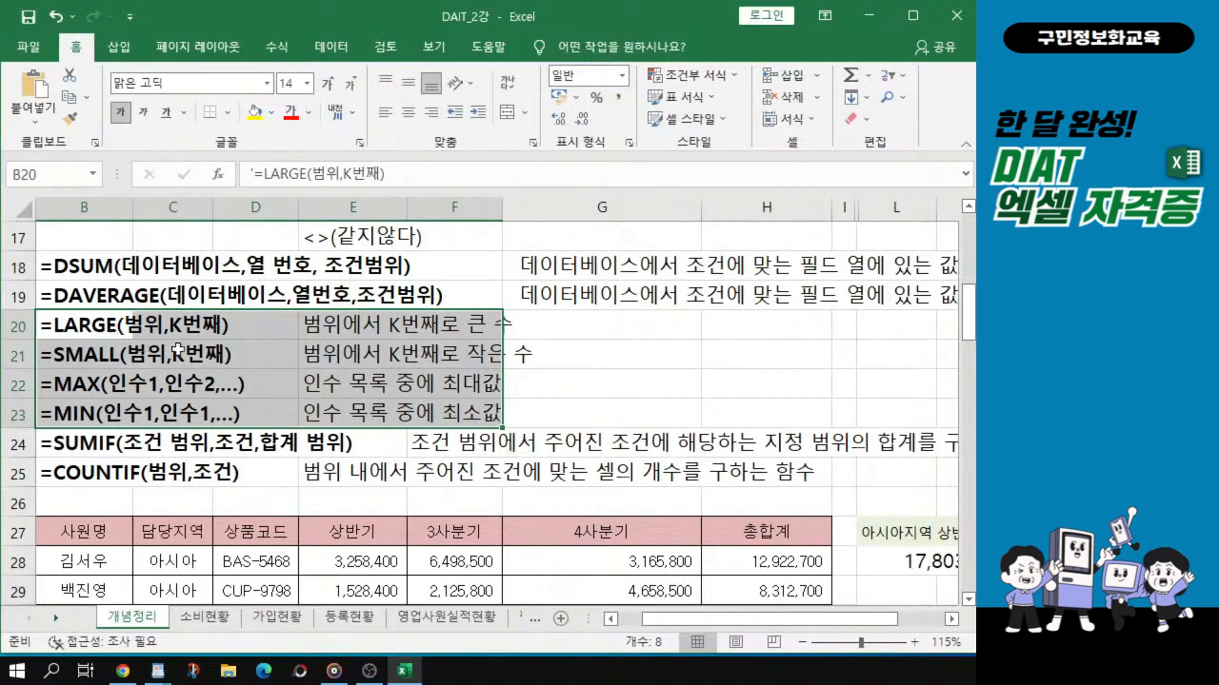
left_click_drag(69, 382, 232, 412)
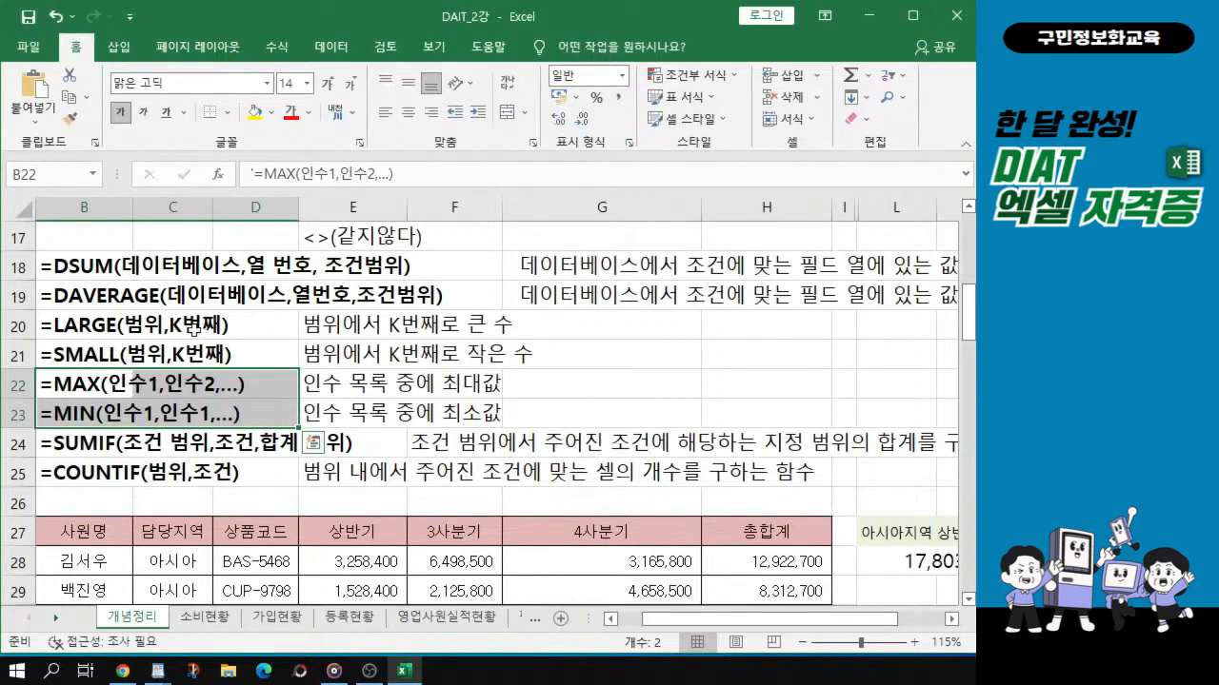
key("ctrl+q")
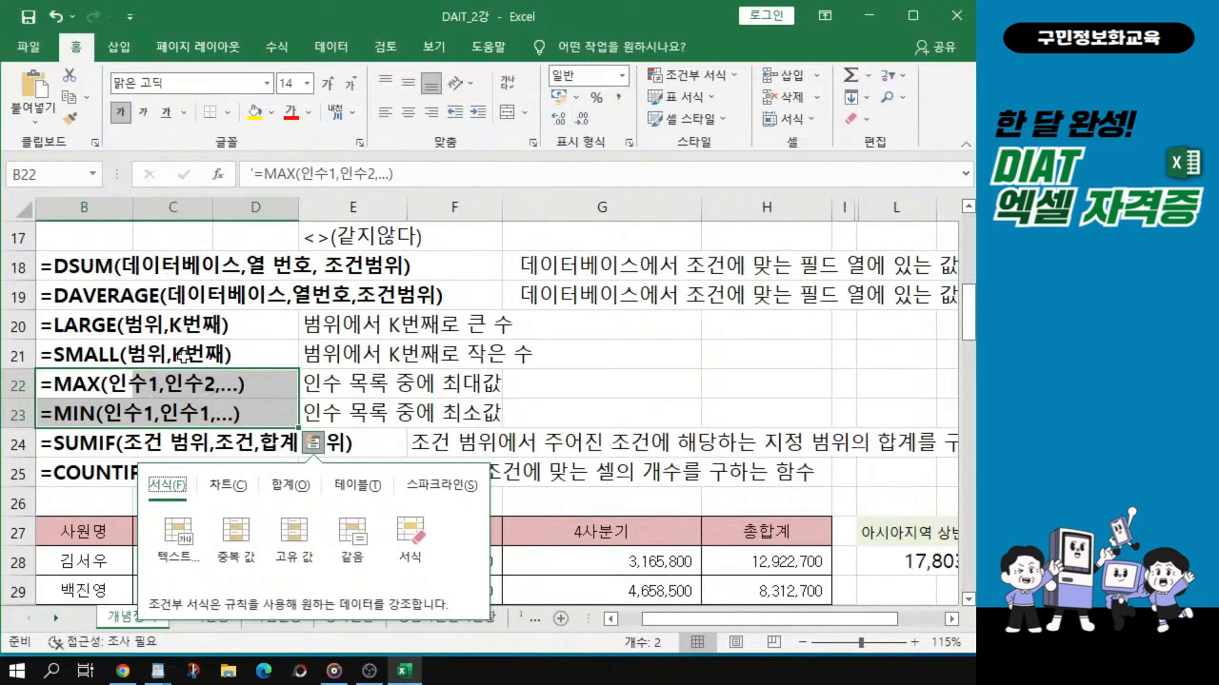
key("Escape")
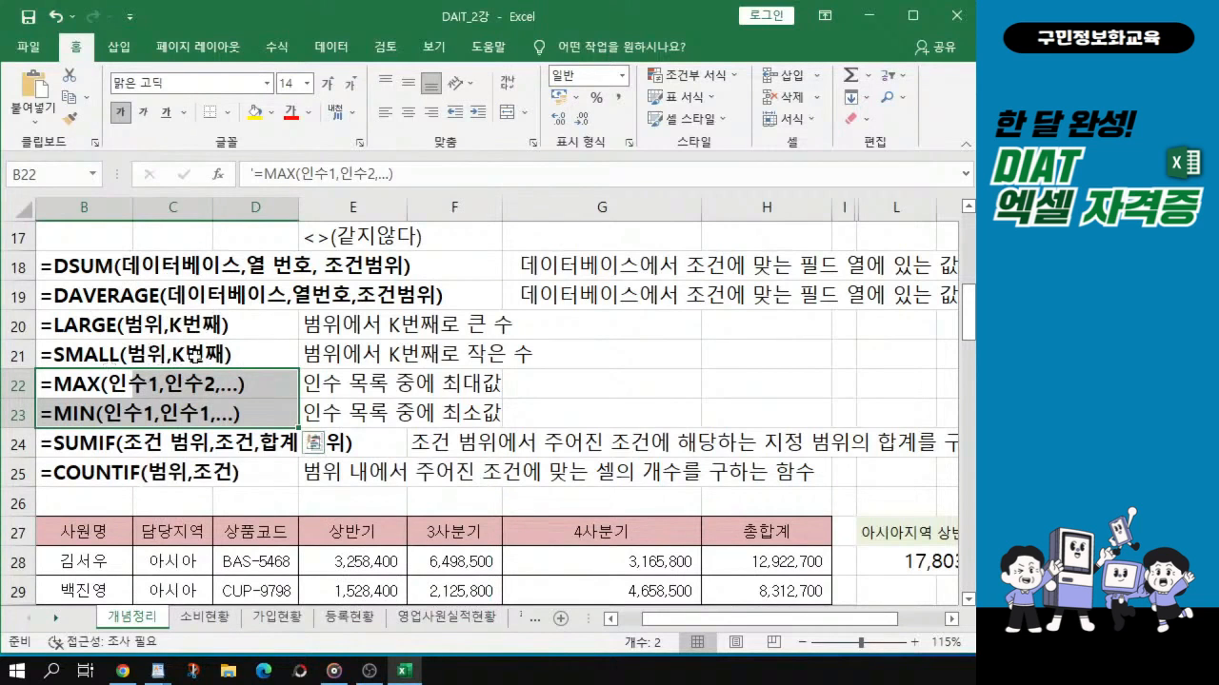
key("ctrl+q")
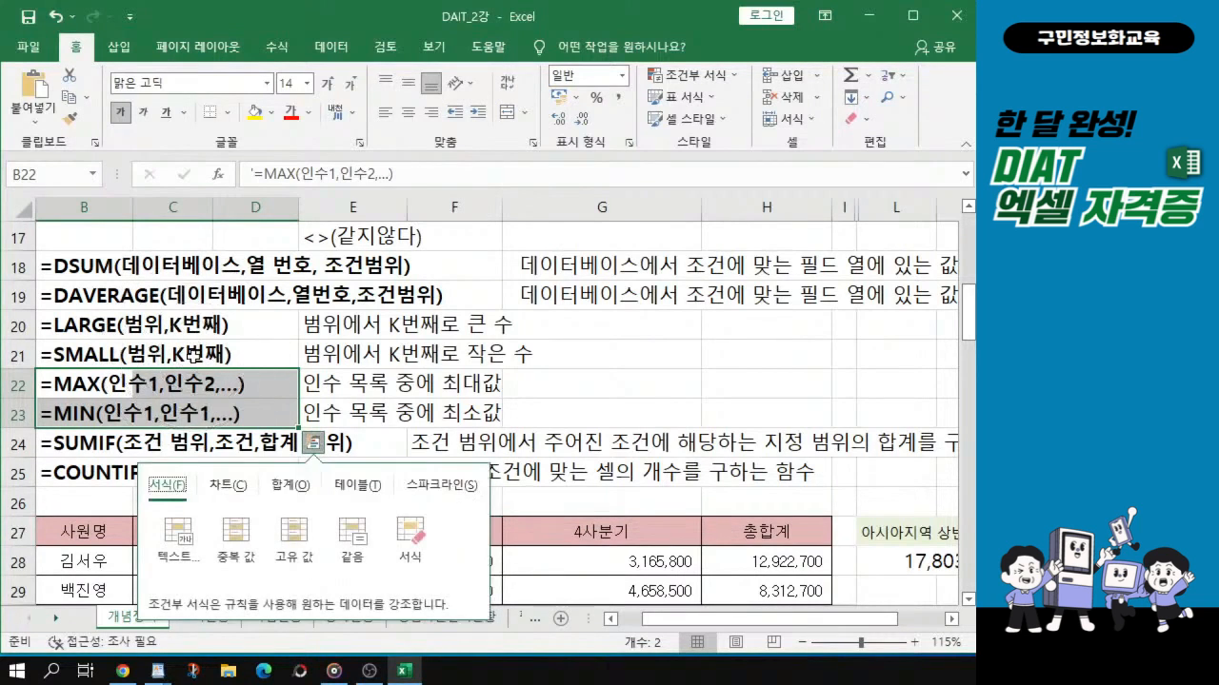
key("Escape")
left_click(145, 358)
left_click_drag(95, 326, 405, 414)
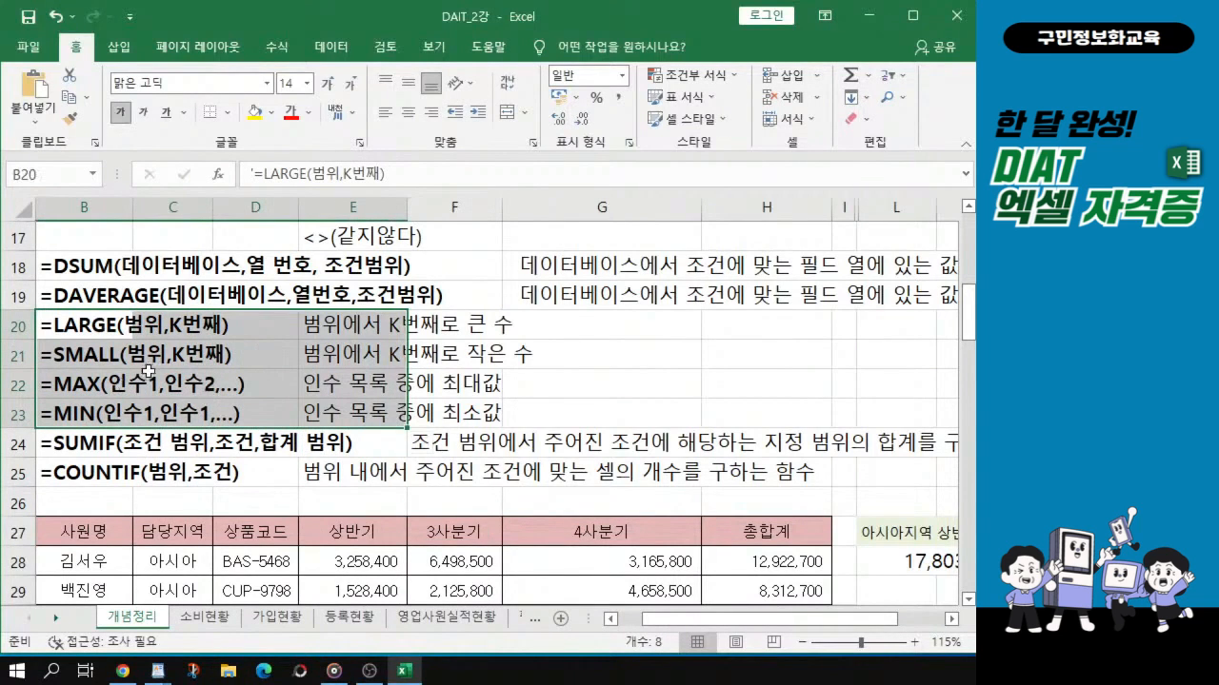
left_click(86, 445)
key("ctrl")
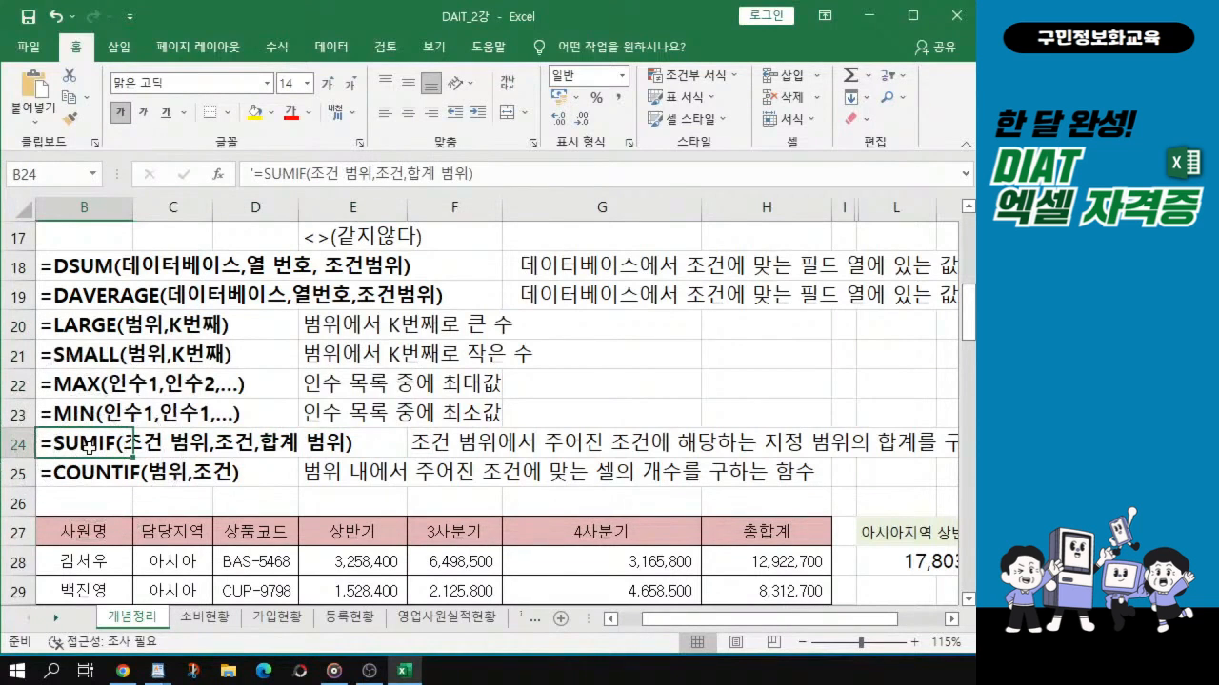
left_click_drag(87, 448, 386, 444)
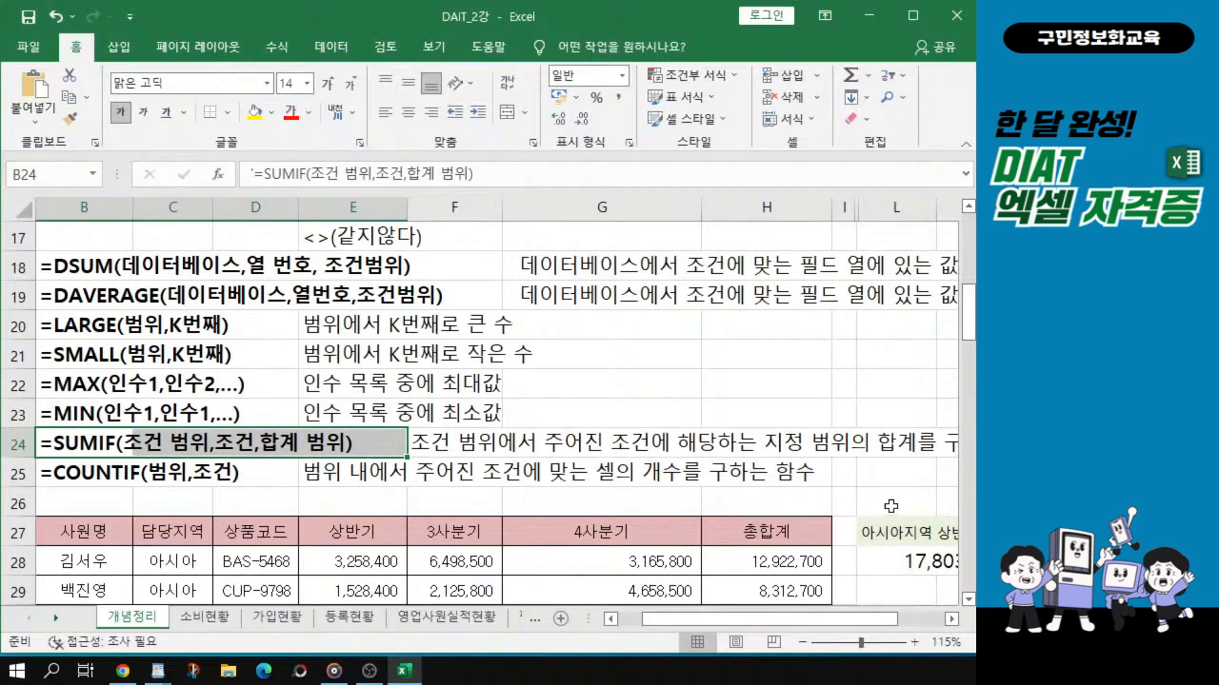
Start a SUMIF formula in L34, under the 유럽 총합계 heading
scroll(898, 501, "down", 3)
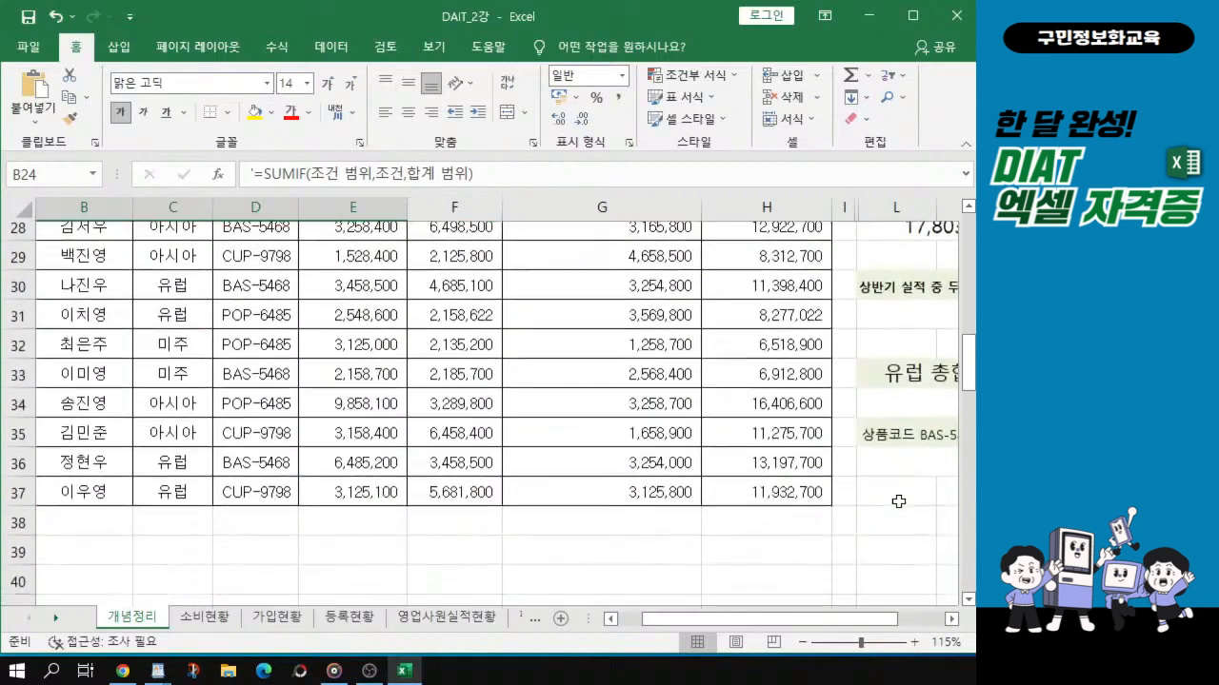
left_click(899, 501)
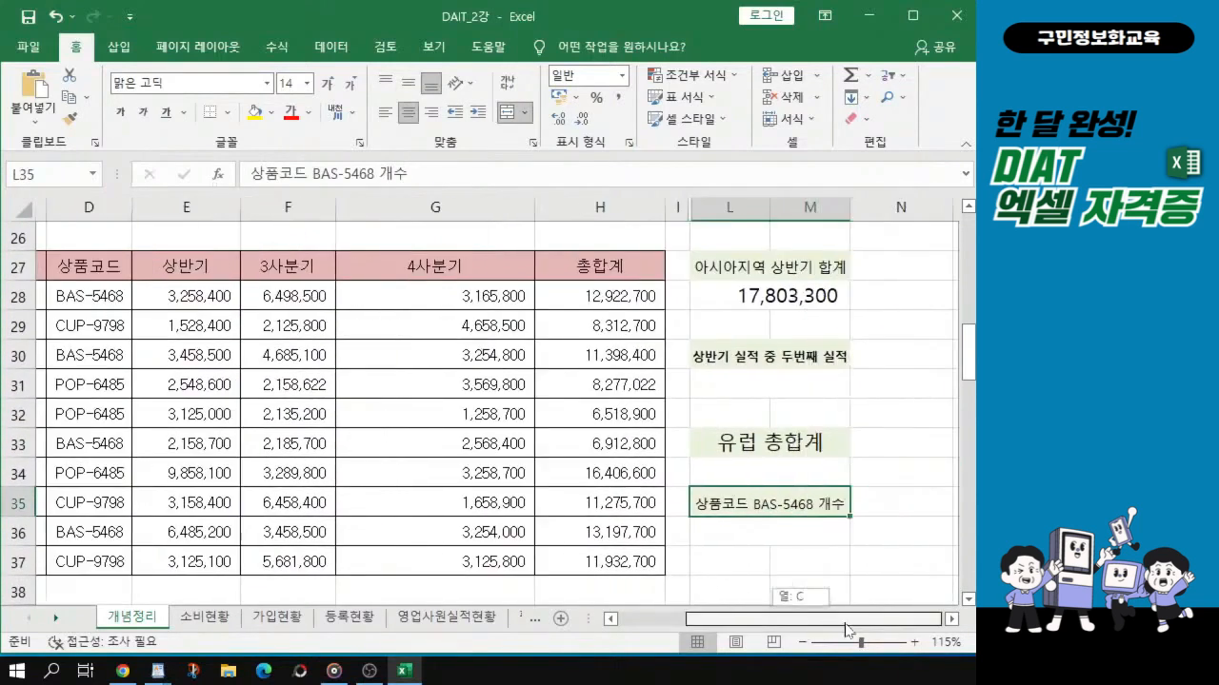
left_click(802, 471)
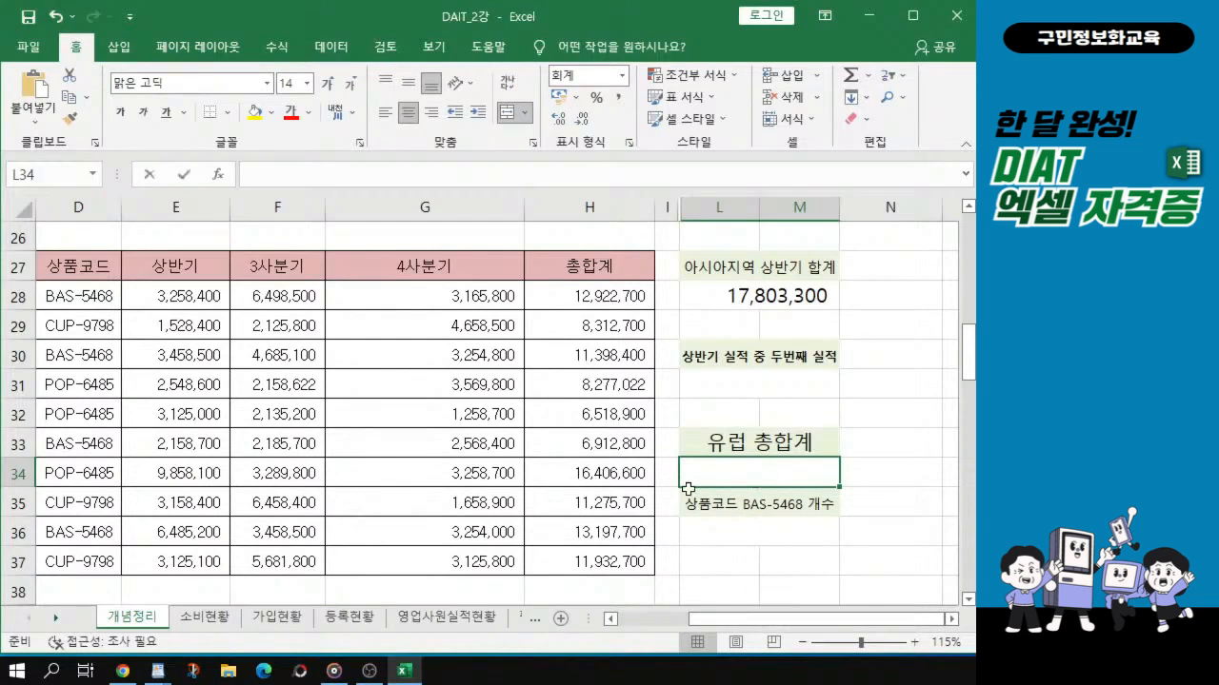
type("=")
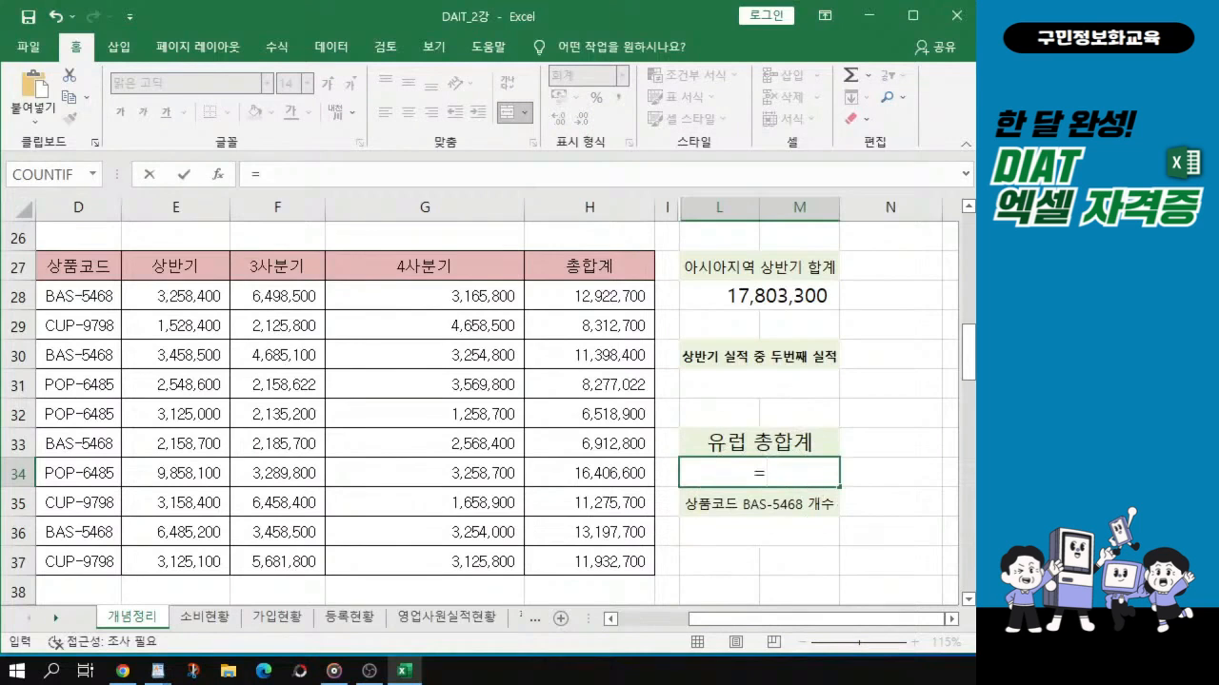
type("su")
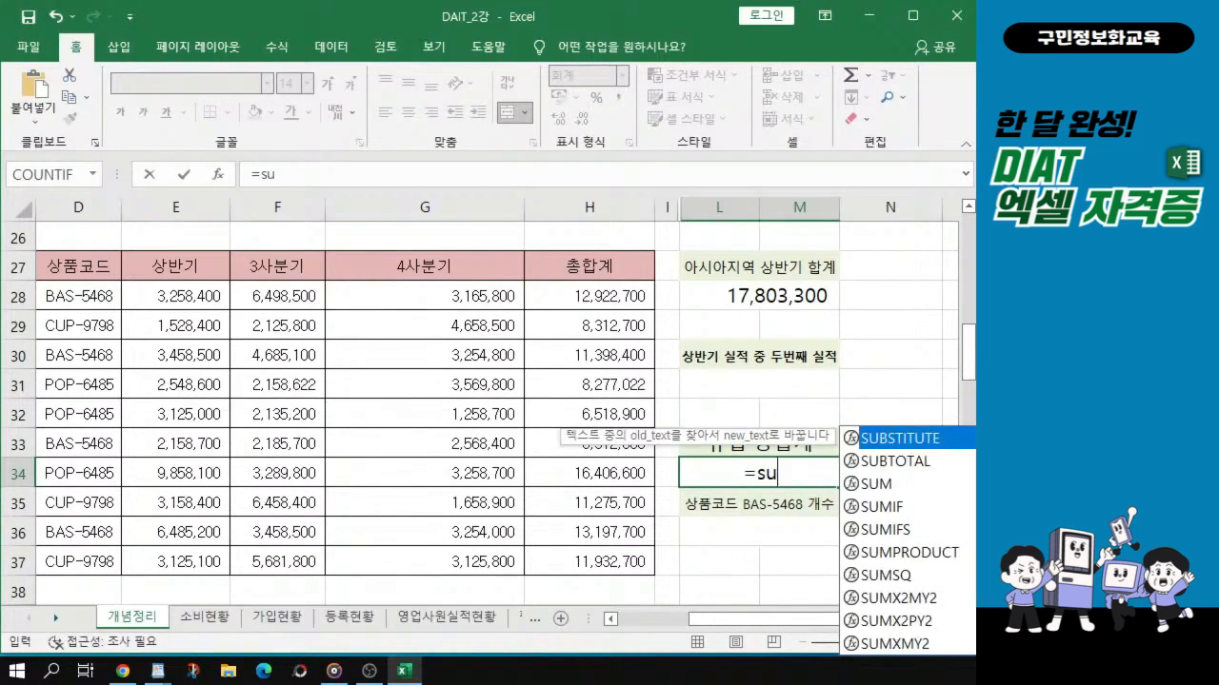
left_click(893, 507)
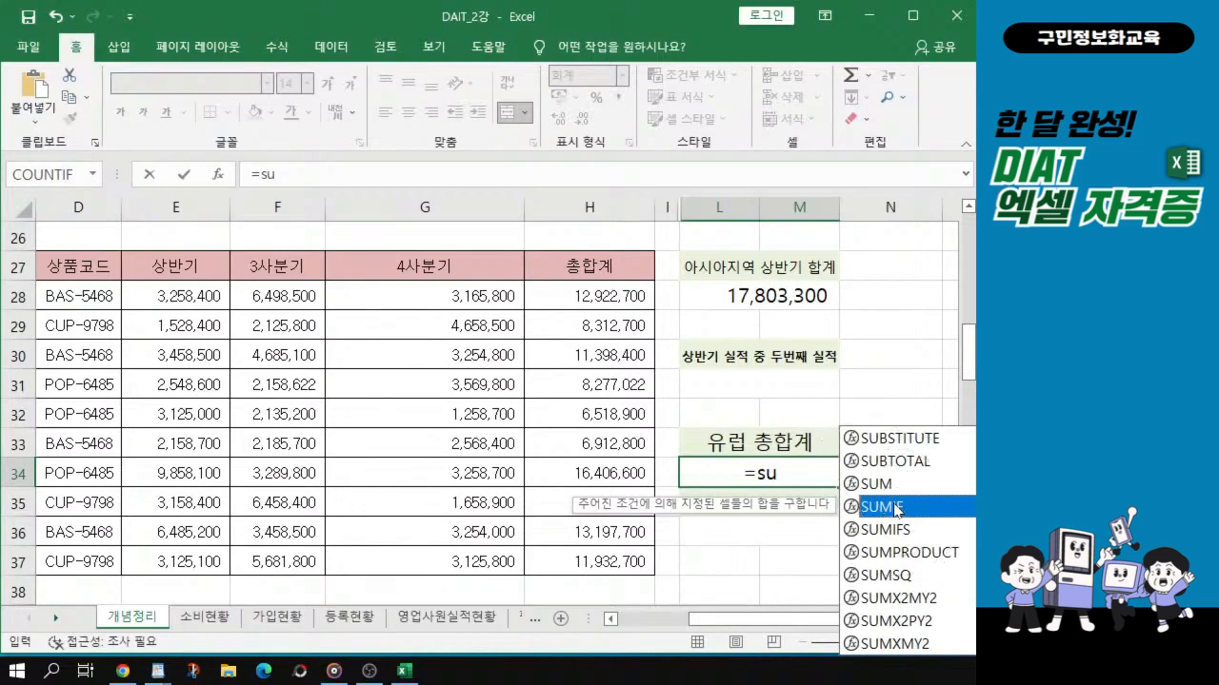
double_click(895, 510)
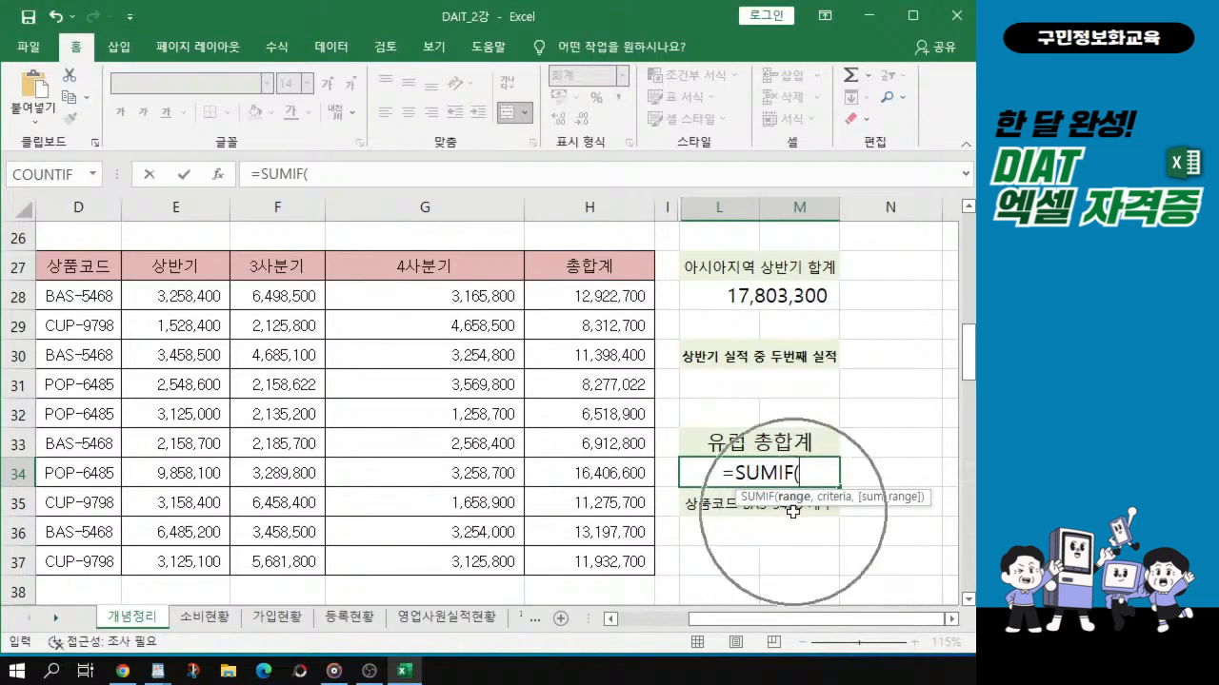
Set the SUMIF condition range to the 담당지역 cells C28:C37
left_click_drag(714, 619, 666, 626)
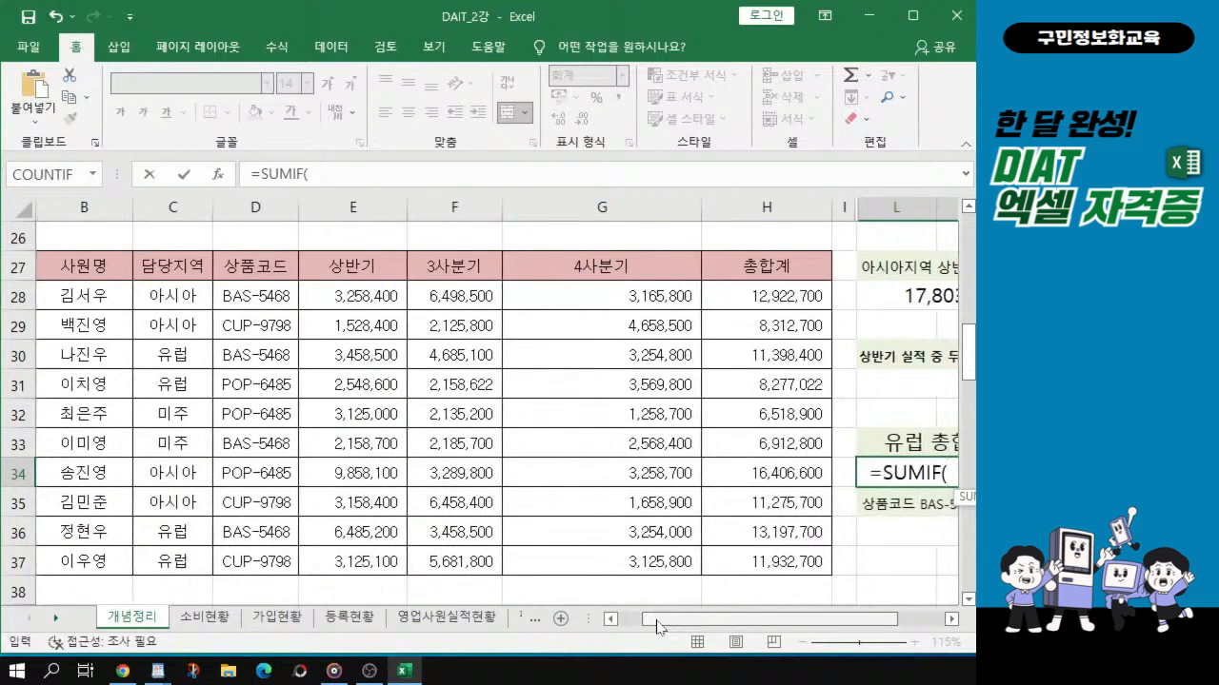
left_click(173, 298)
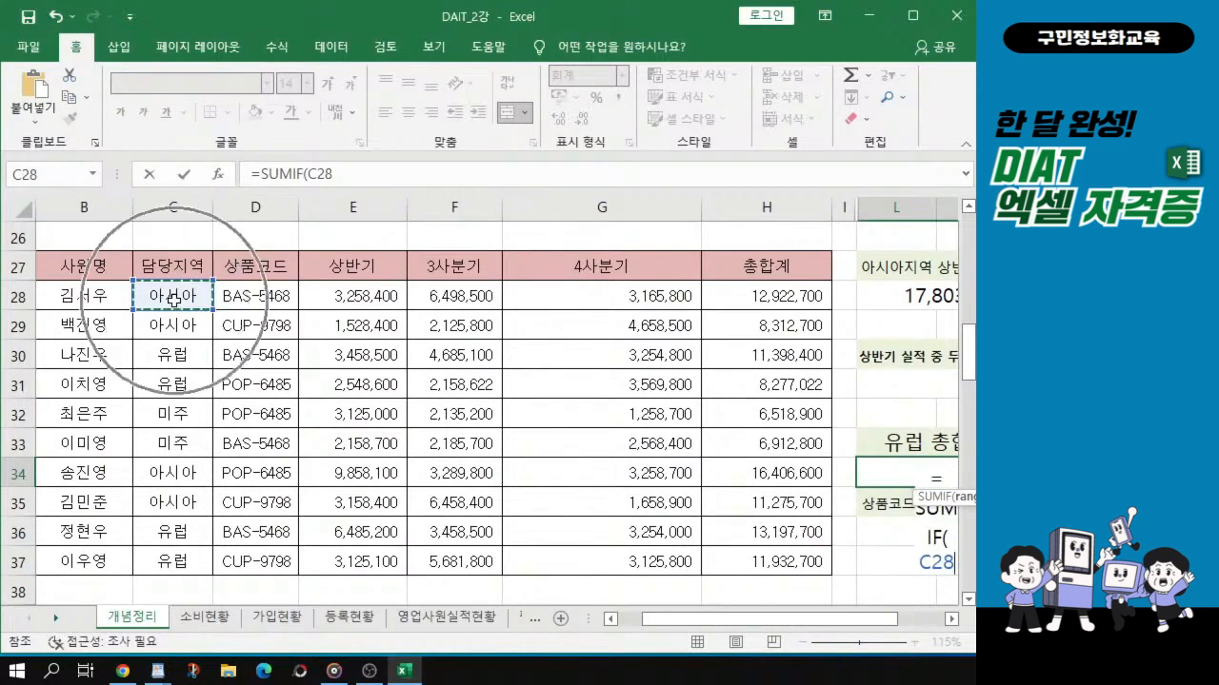
left_click_drag(172, 322, 171, 569)
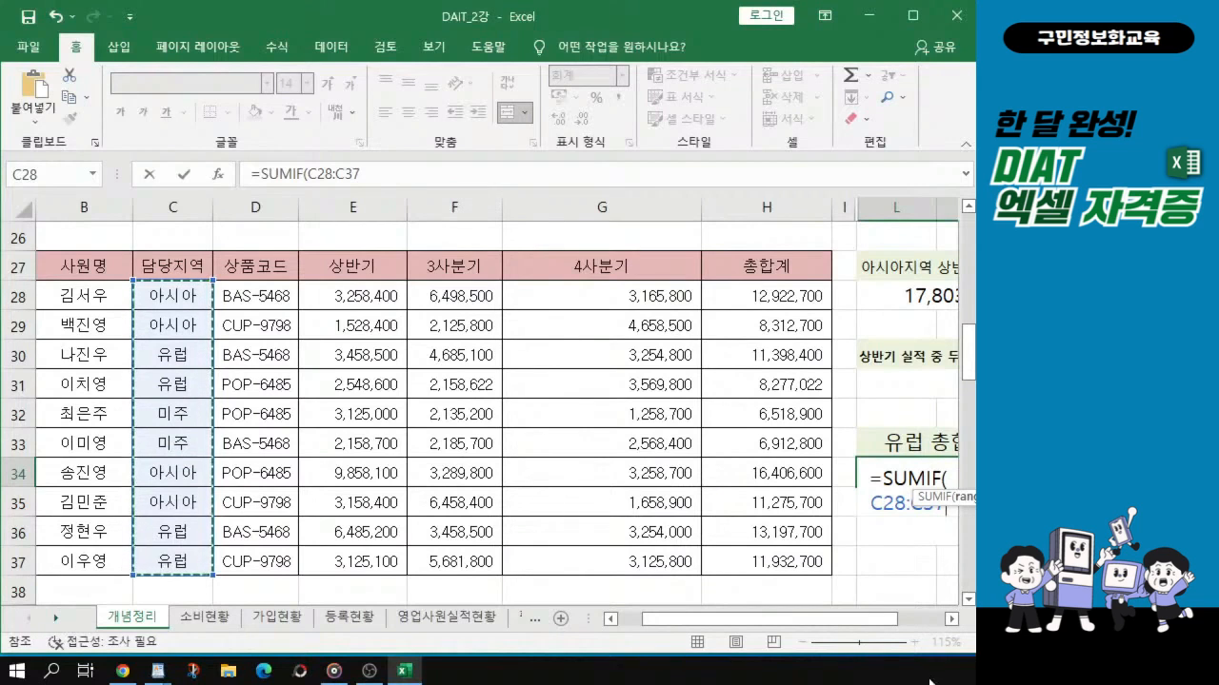
left_click_drag(835, 625, 890, 624)
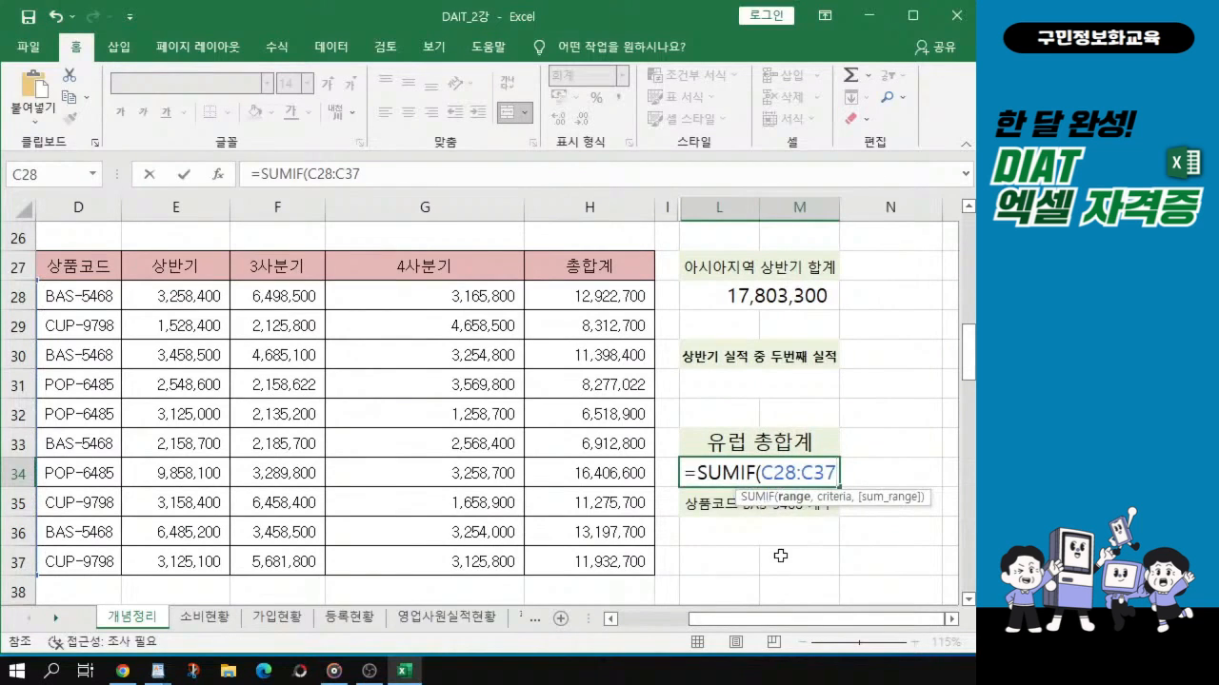
type(",")
key("BackSpace")
key("BackSpace")
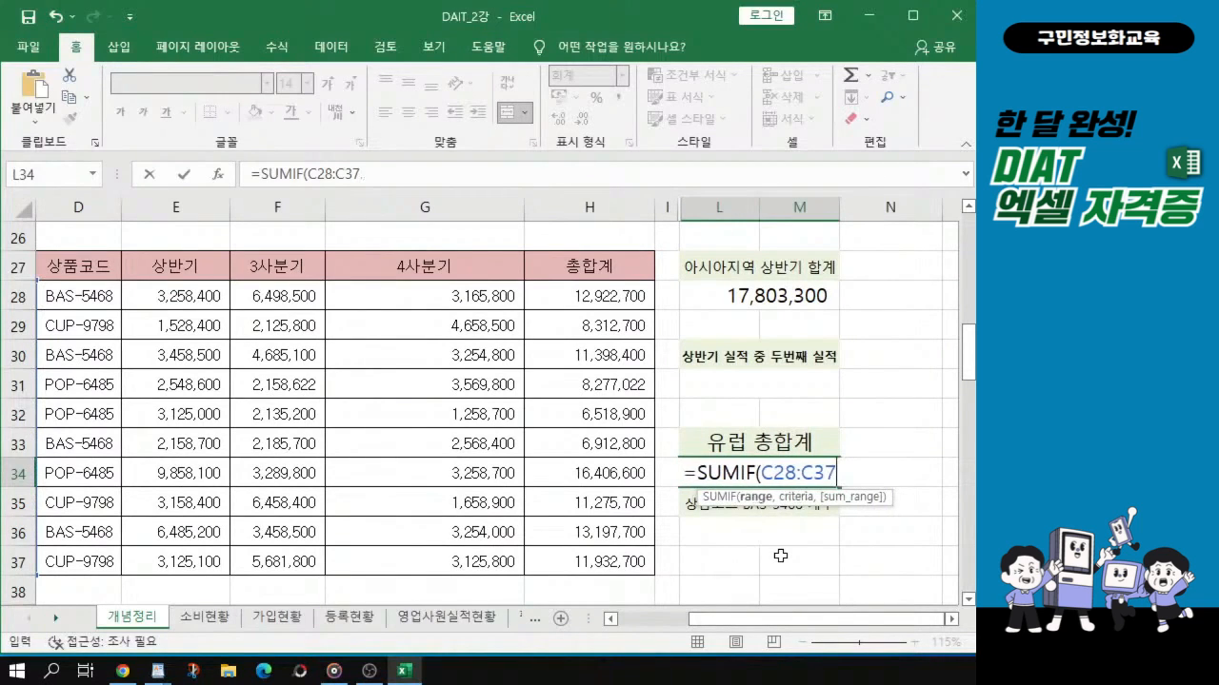
type(",")
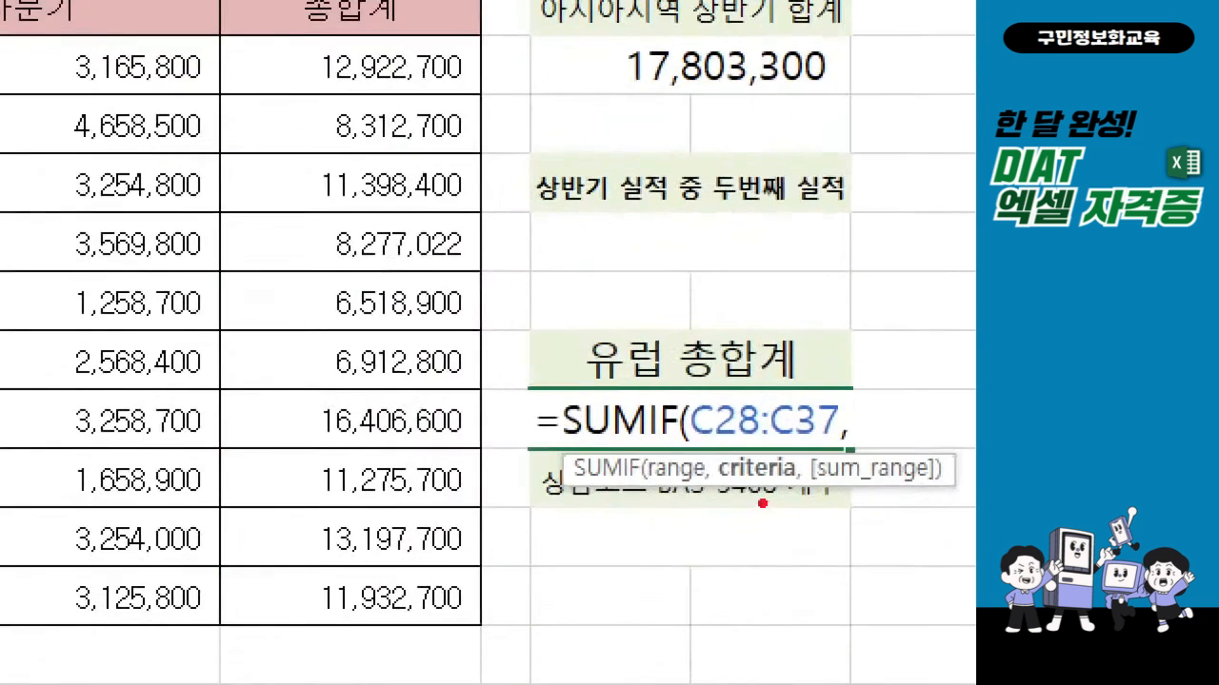
Enter "유럽" in quotation marks as the SUMIF criteria
left_click_drag(717, 483, 786, 482)
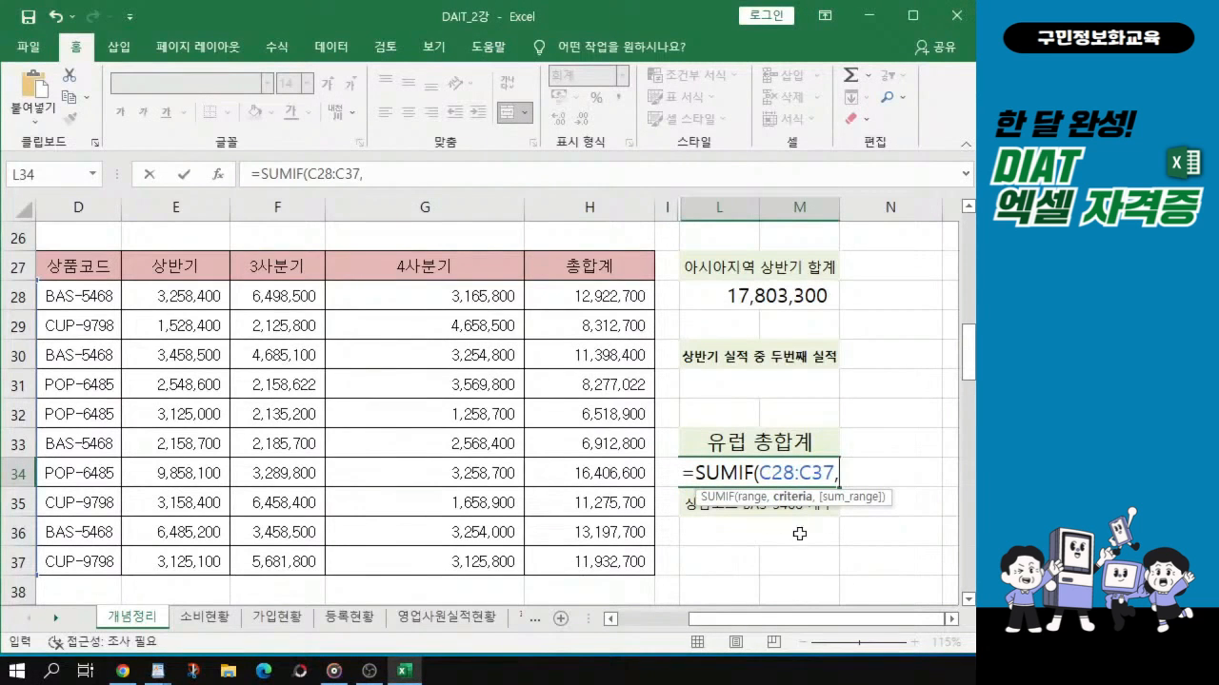
type("\"")
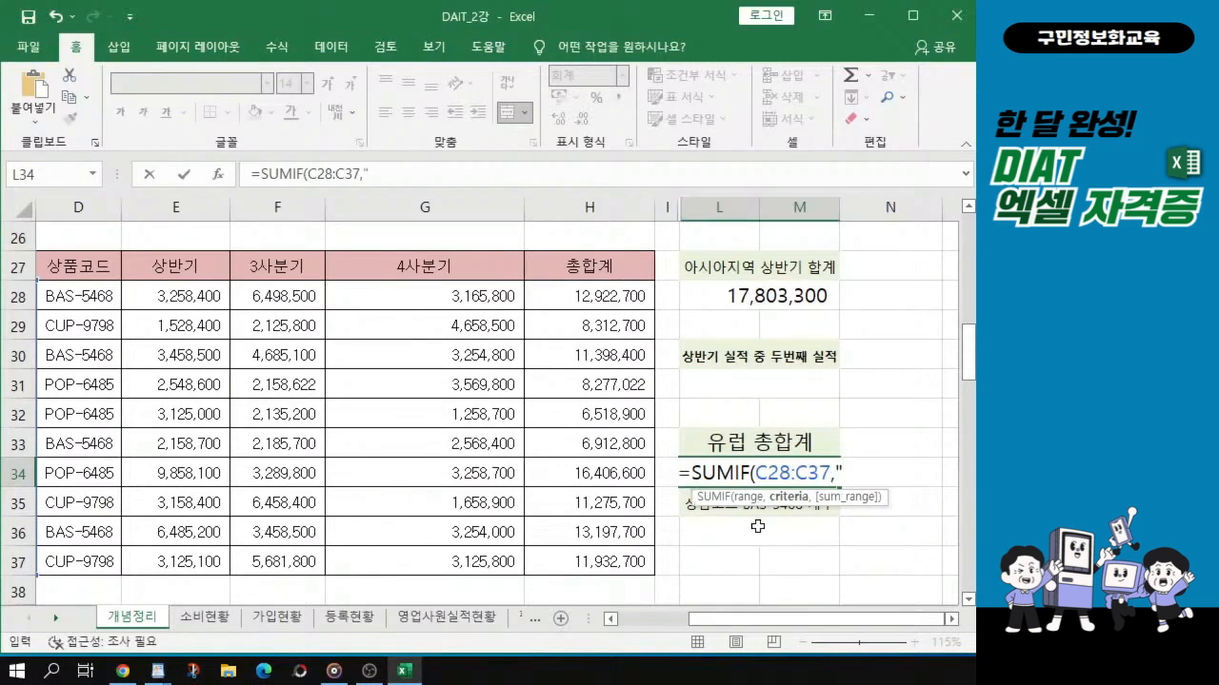
type("유")
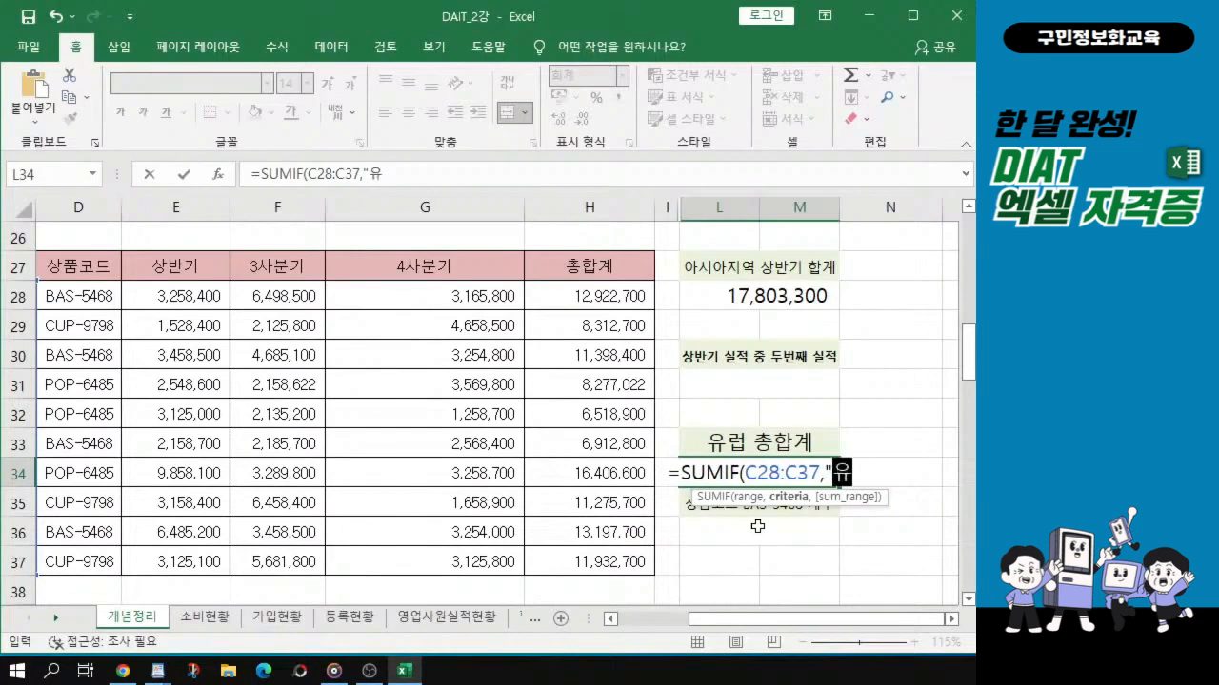
type("럽\"")
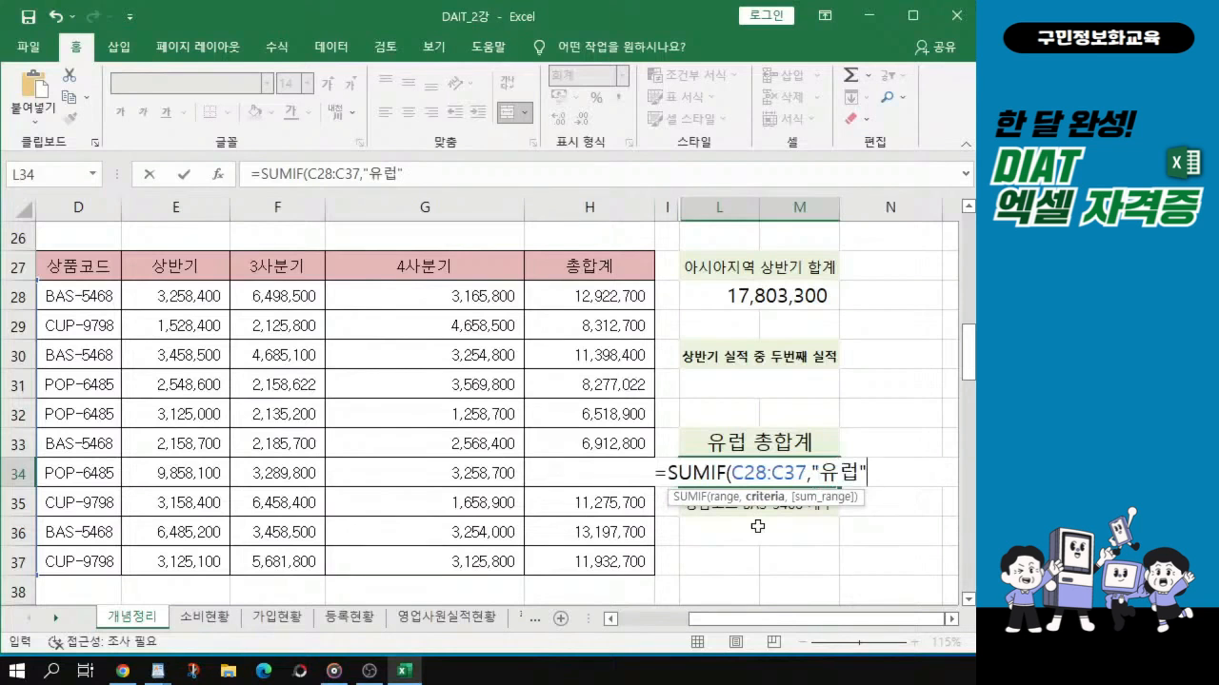
type(",")
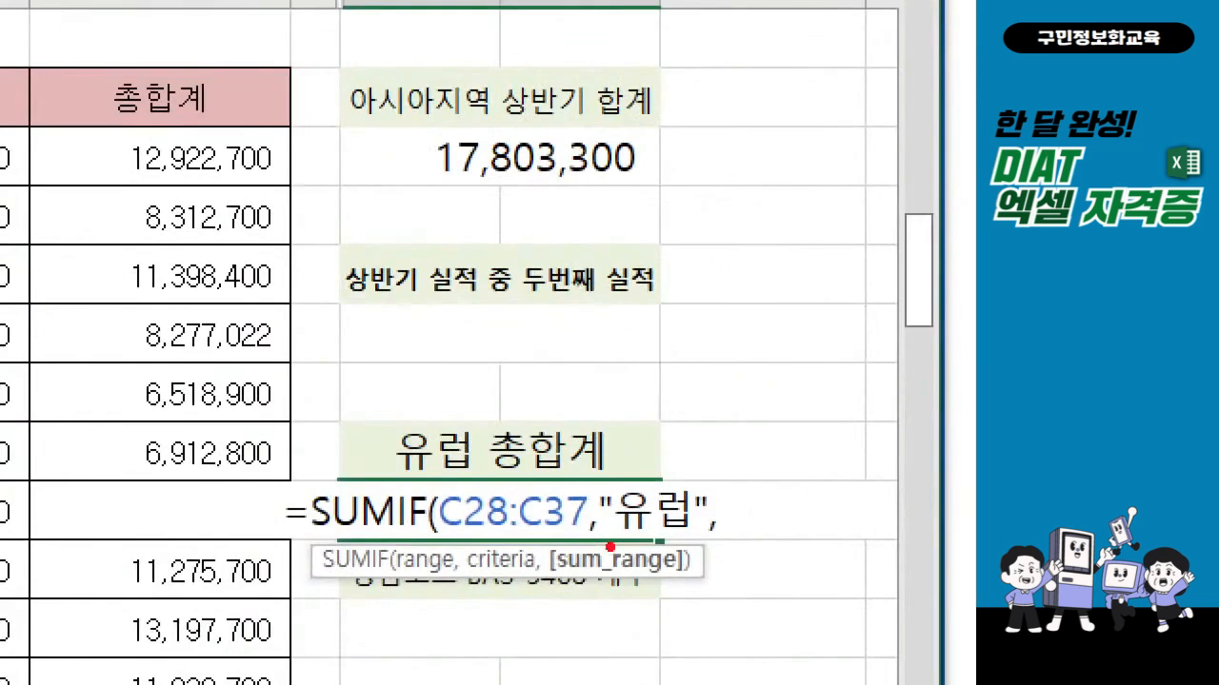
Set the SUMIF sum range to the 총합계 cells H28:H37 and complete the formula in L34
left_click_drag(615, 532, 691, 532)
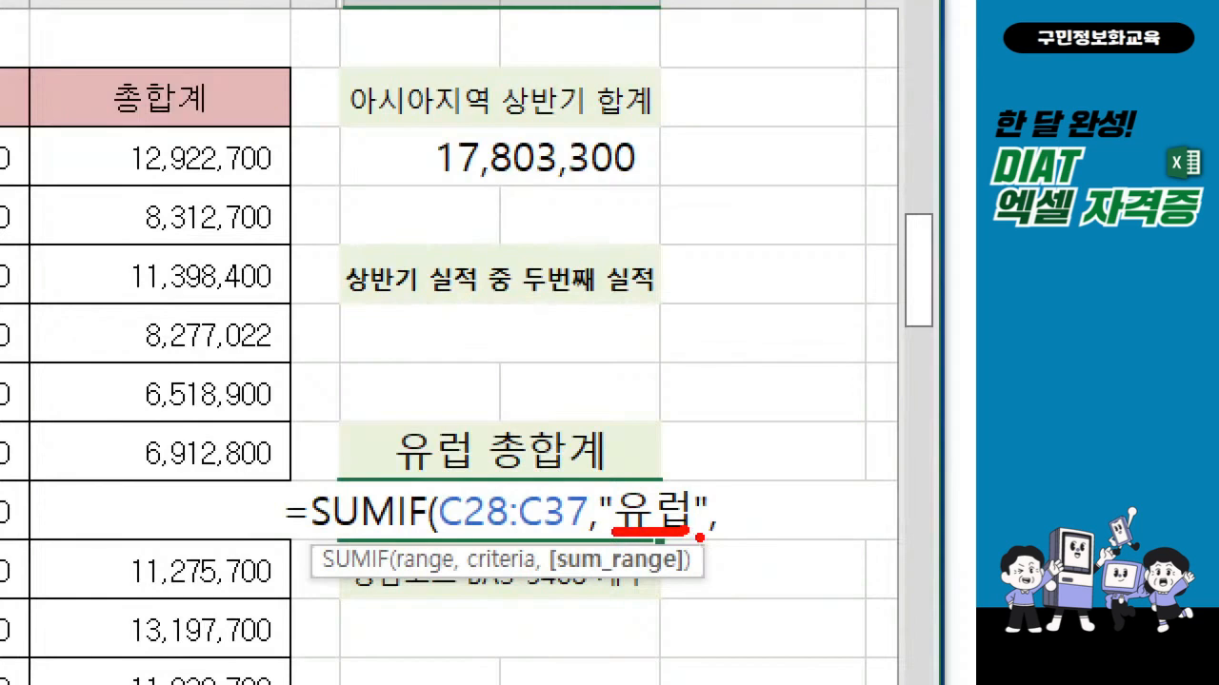
left_click_drag(701, 536, 721, 536)
left_click_drag(543, 598, 703, 592)
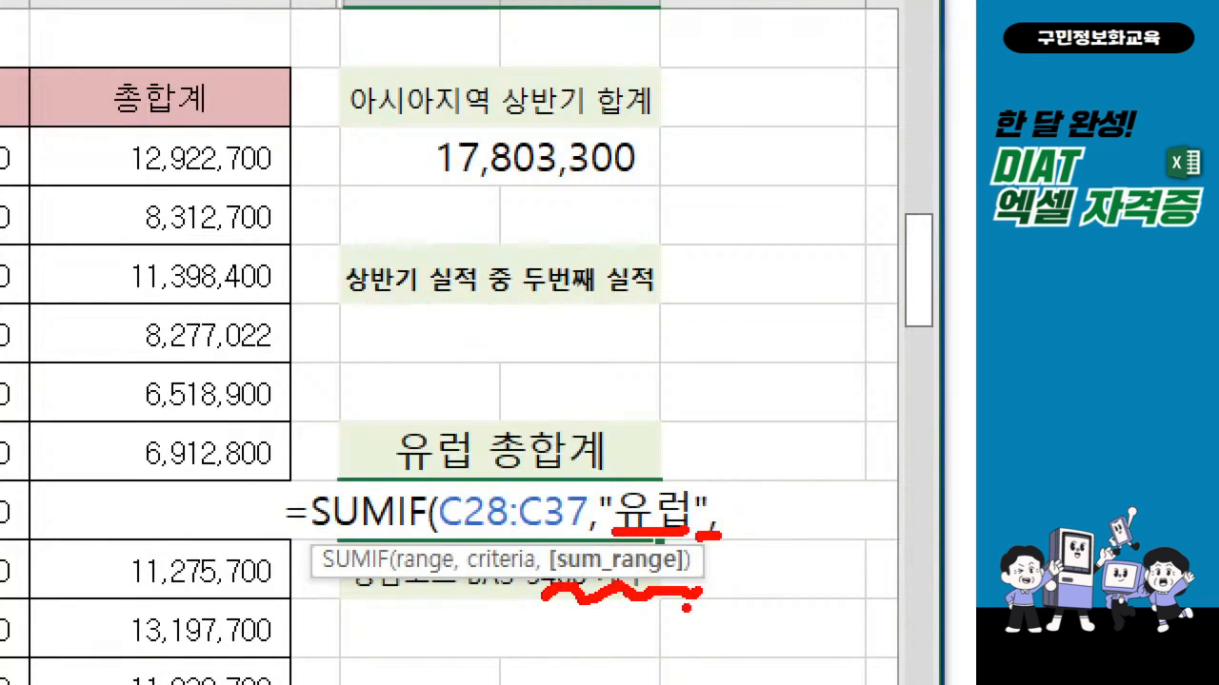
key("Escape")
key("ctrl")
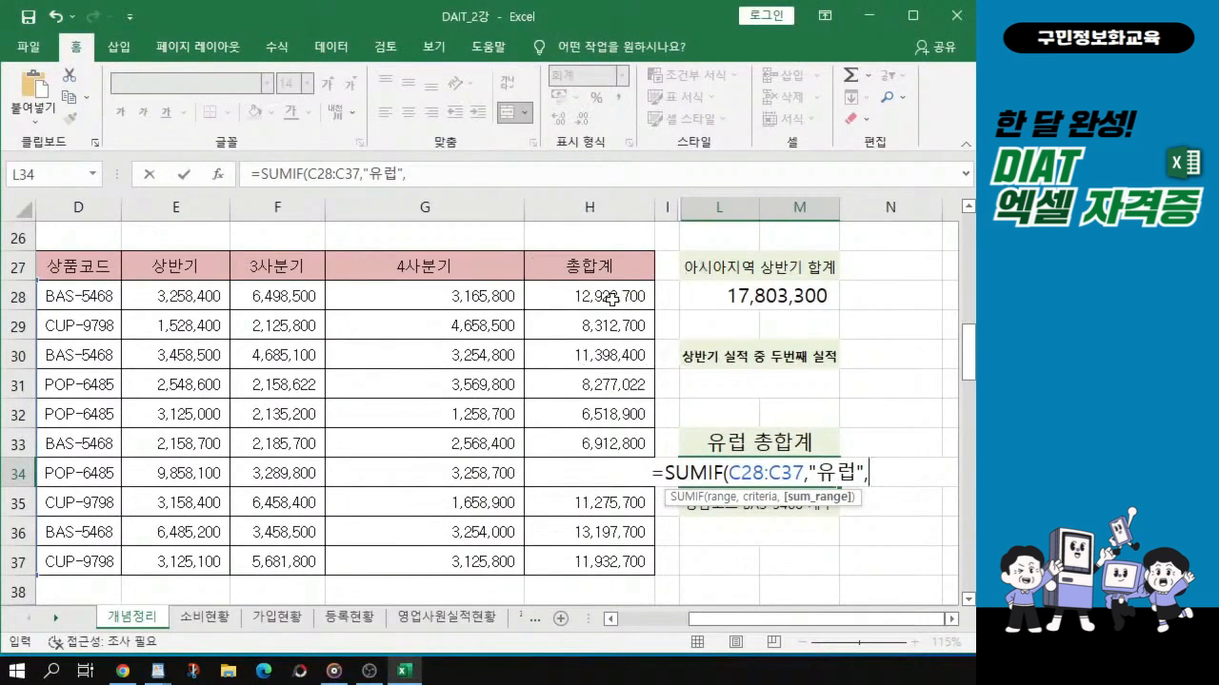
left_click(606, 298)
key("ctrl")
left_click_drag(606, 298, 586, 560)
type(")")
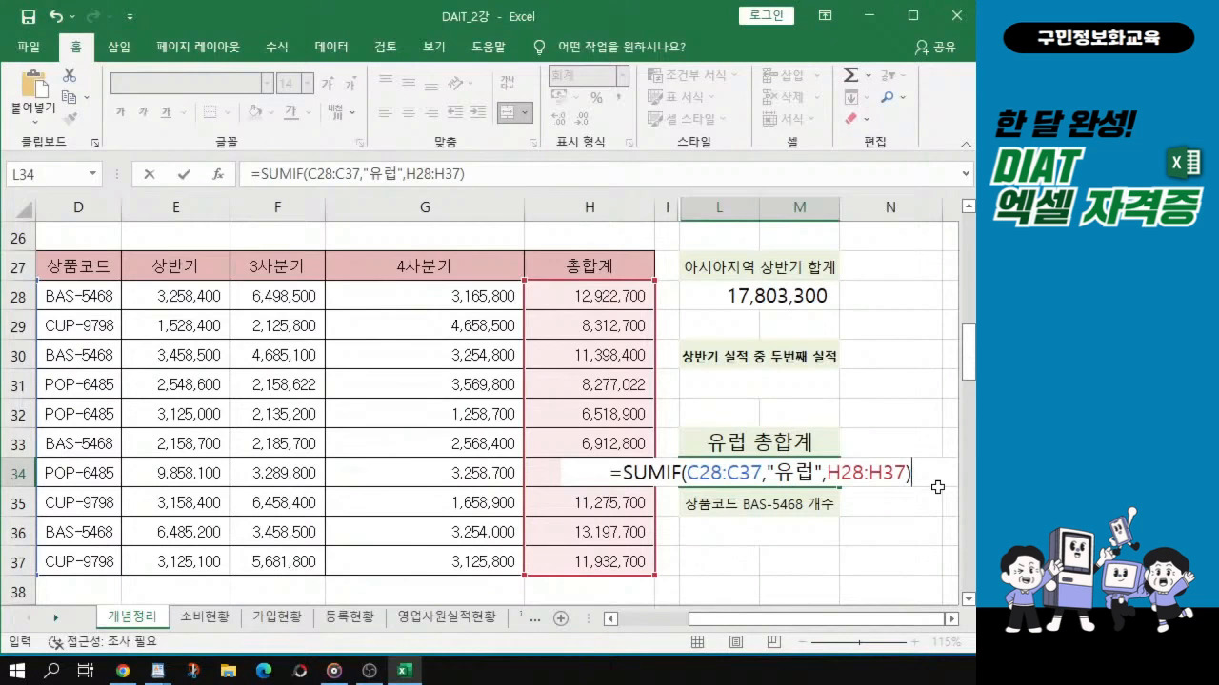
key("Return")
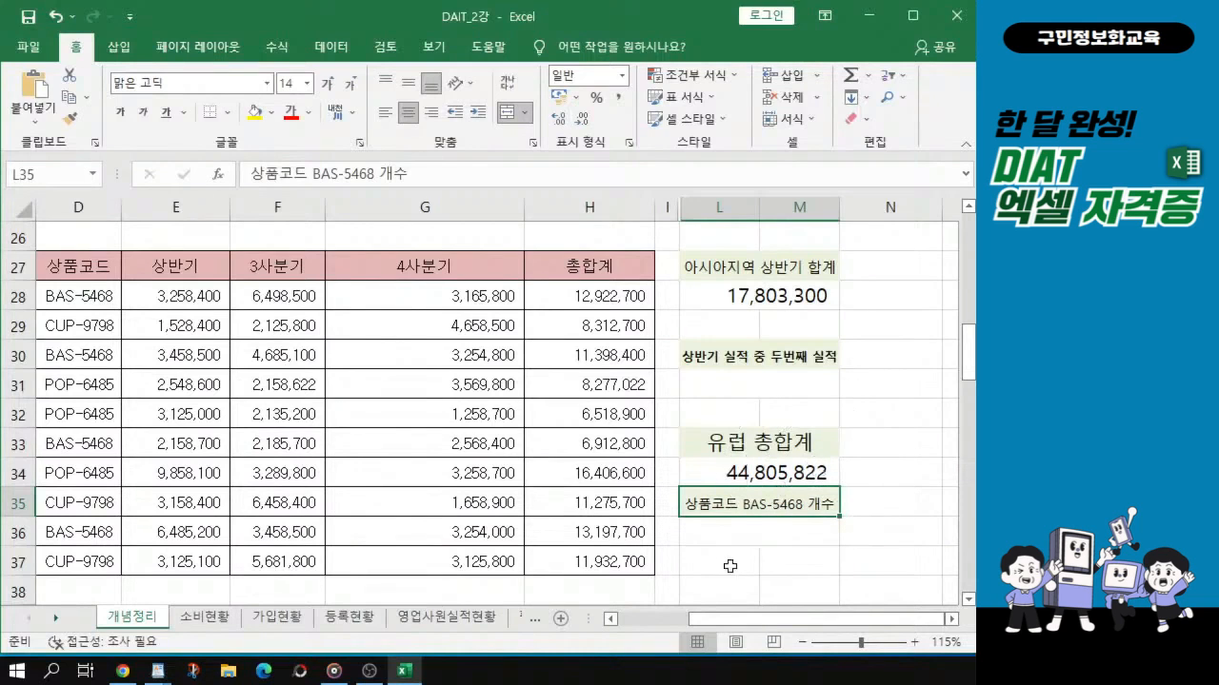
Select L36 under the 상품코드 BAS-5468 개수 heading and review the COUNTIF syntax in the function list above the table
left_click(720, 538)
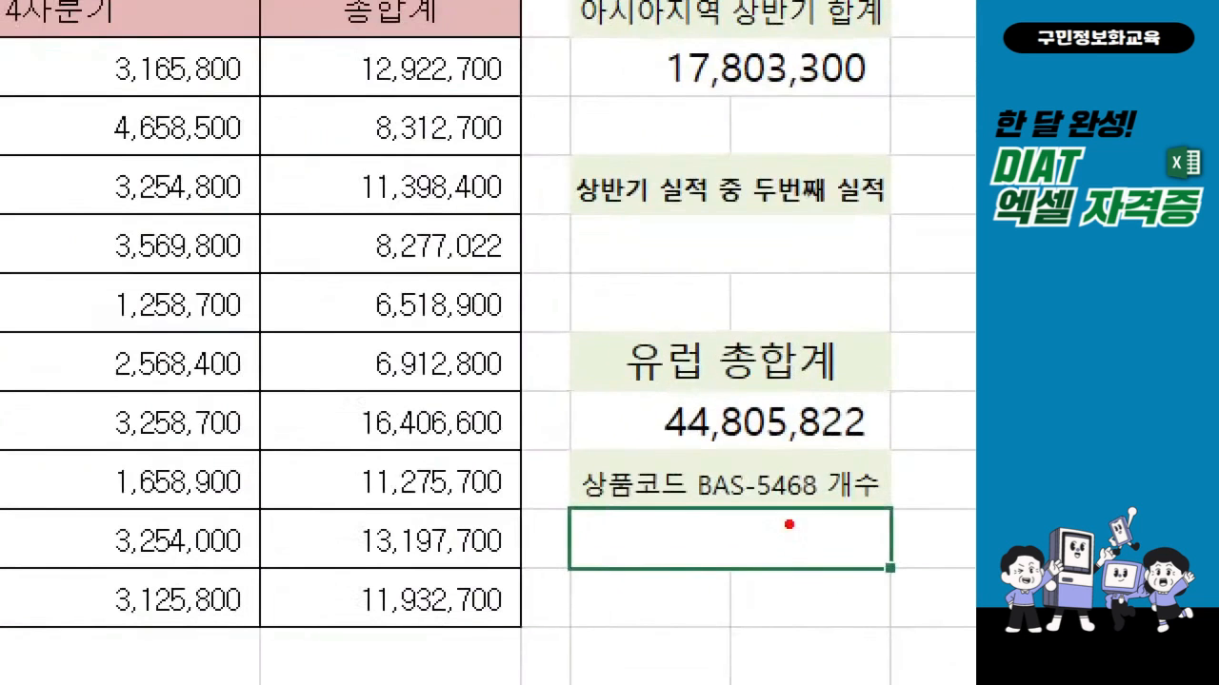
left_click_drag(698, 504, 833, 510)
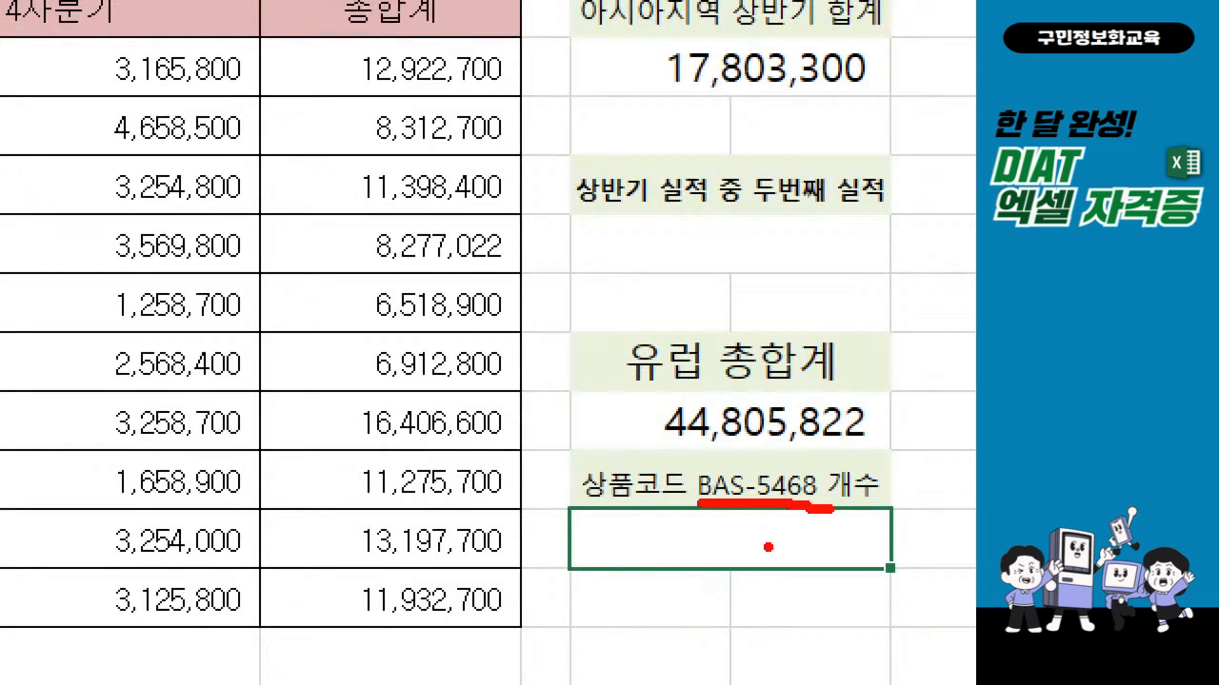
mouse_move(748, 438)
left_mouse_down()
mouse_move(757, 447)
mouse_move(820, 408)
left_mouse_up()
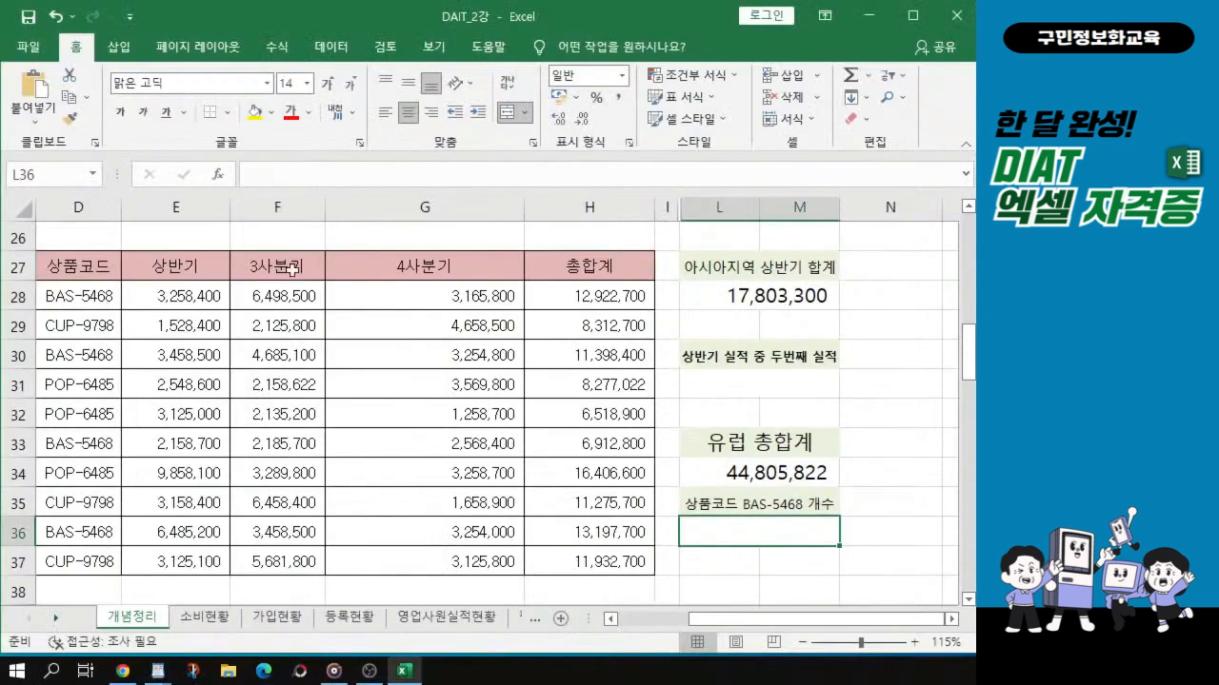
scroll(529, 567, "up", 3)
left_click_drag(710, 620, 620, 620)
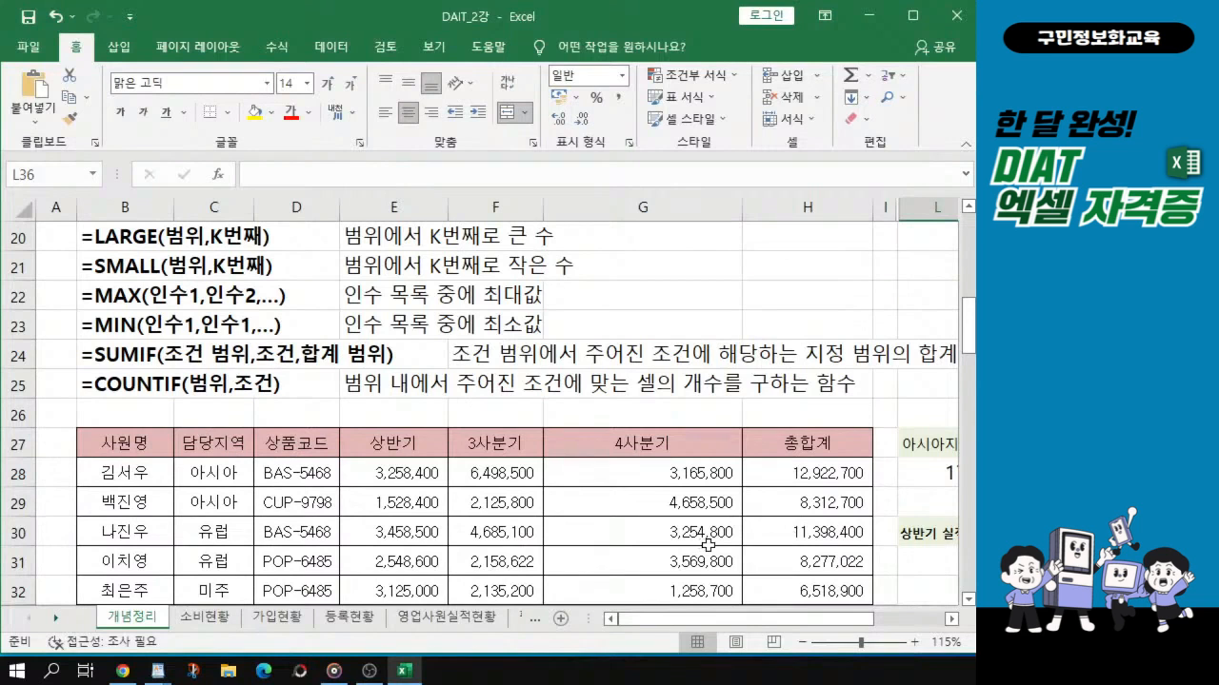
left_click_drag(867, 624, 932, 625)
scroll(827, 530, "down", 4)
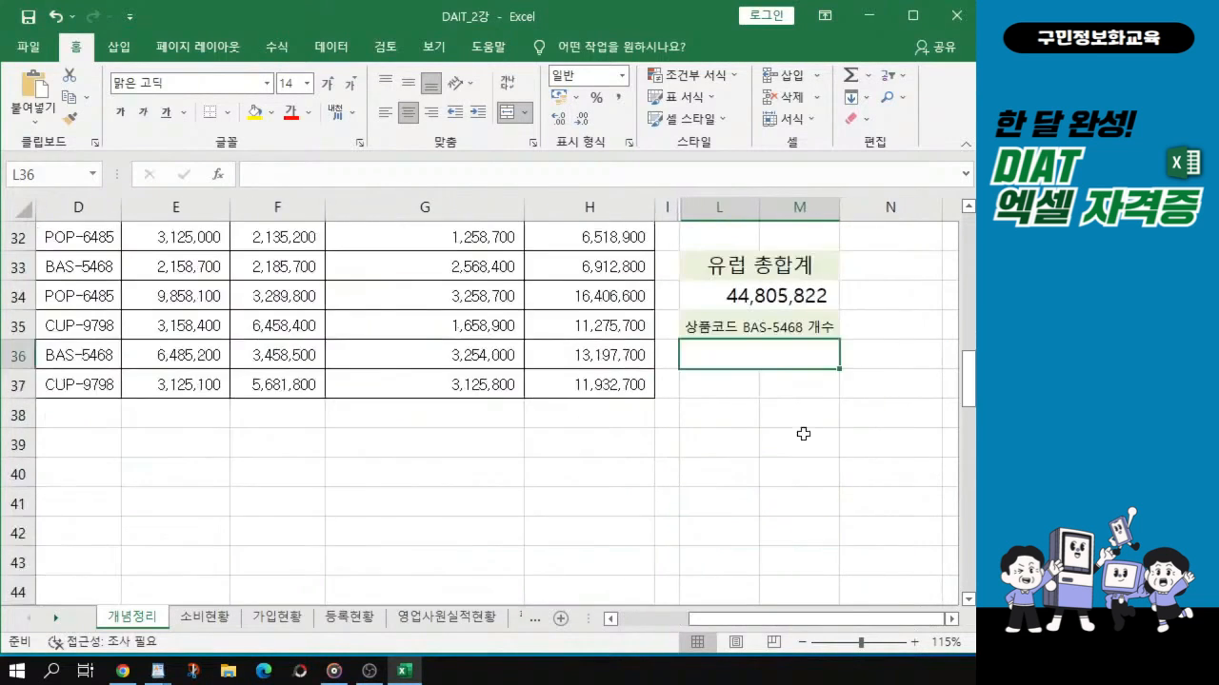
scroll(800, 436, "up", 1)
scroll(852, 445, "up", 1)
left_click(848, 445)
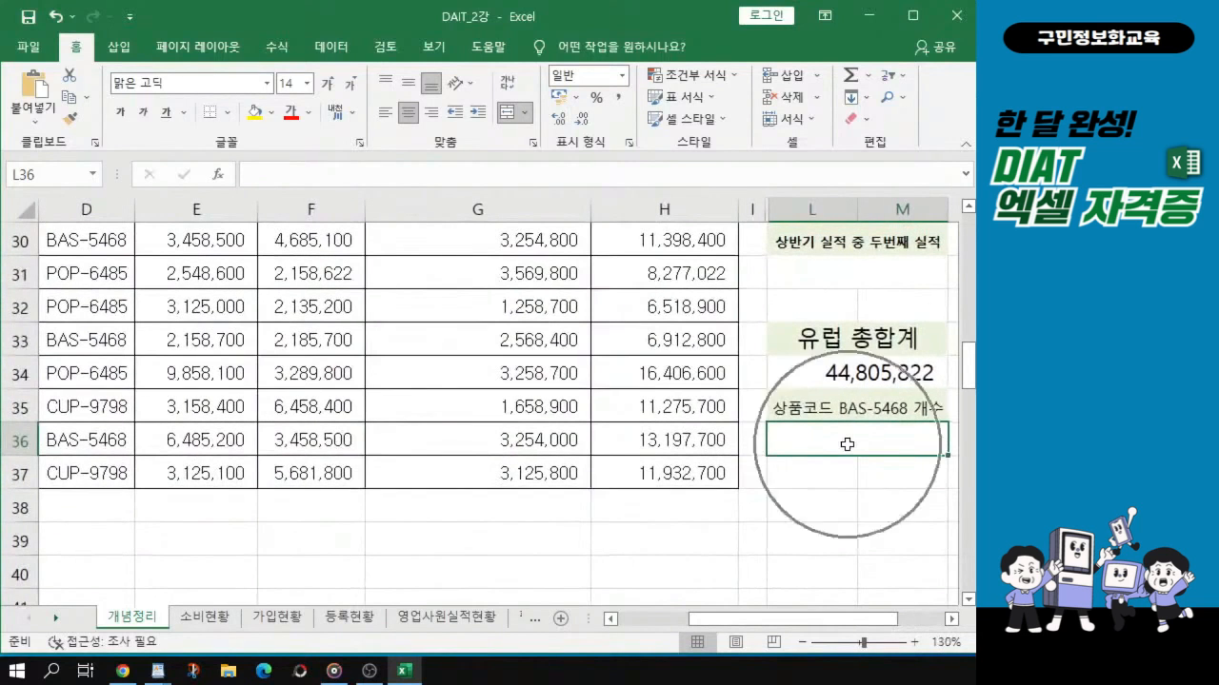
type("=")
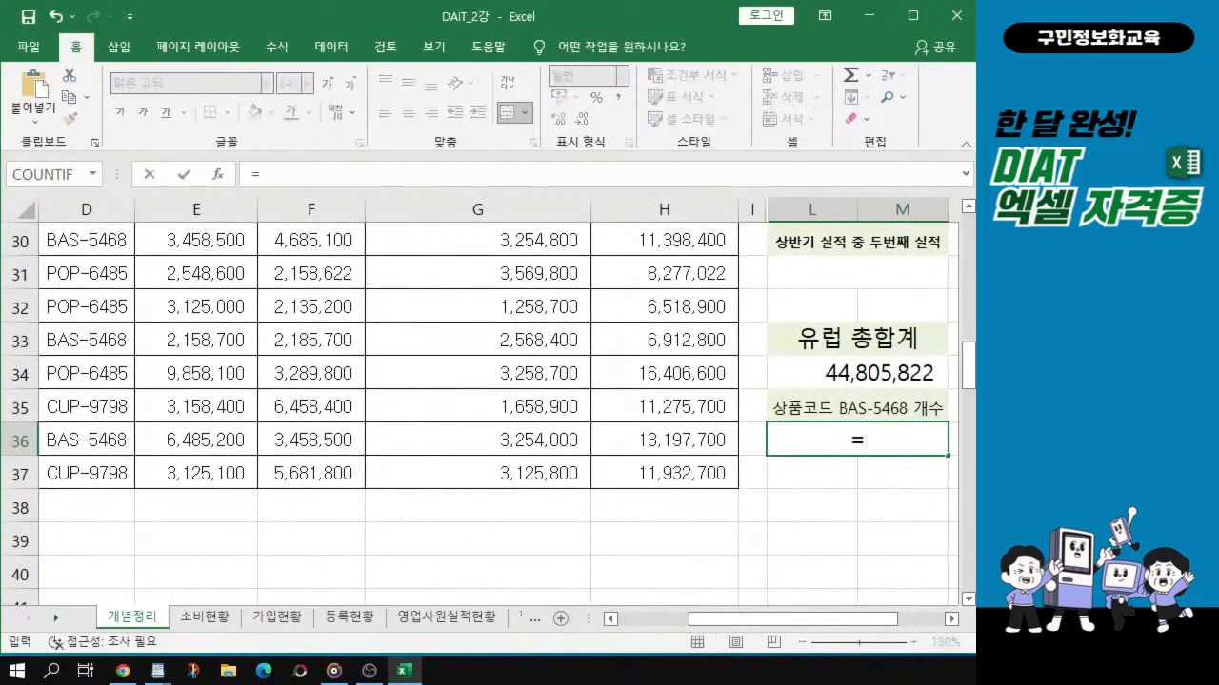
left_click_drag(881, 621, 920, 620)
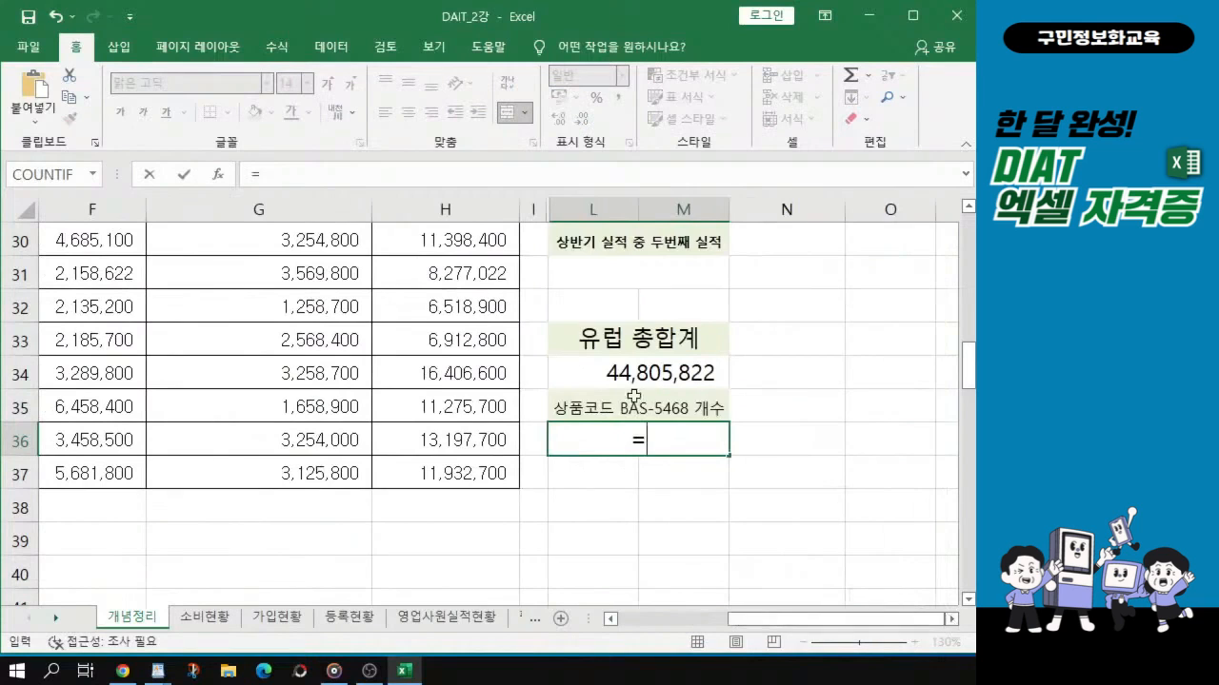
type("채ㅛ")
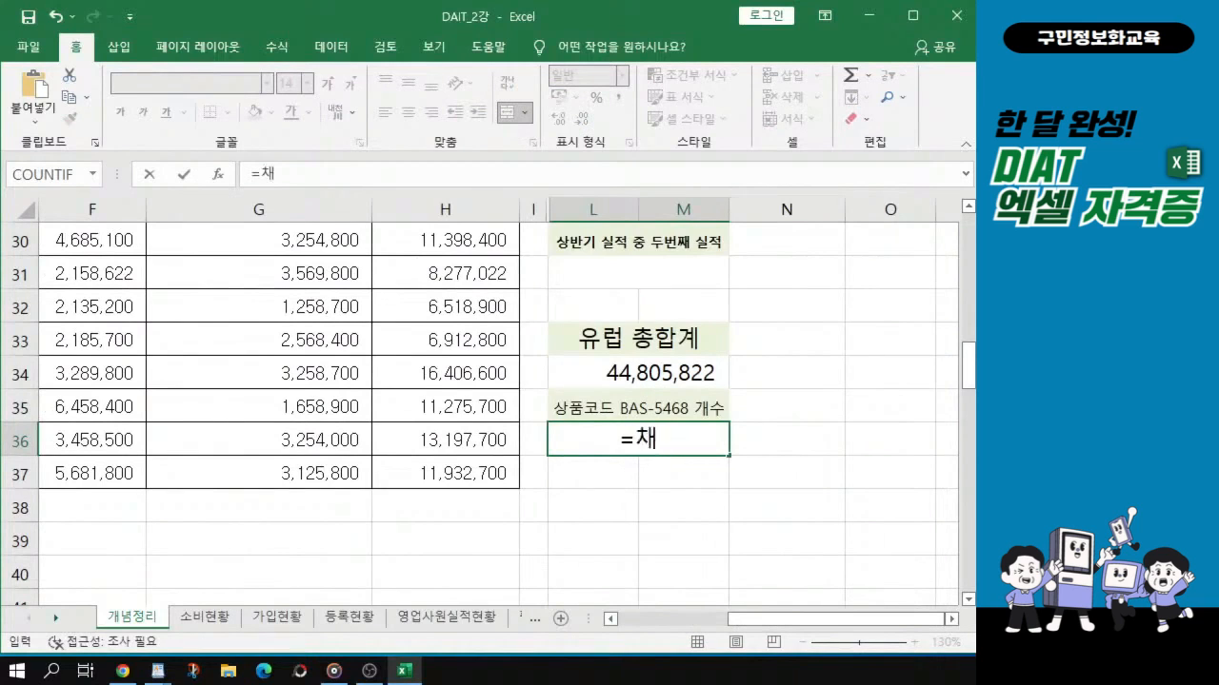
key("BackSpace")
key("BackSpace")
key("Escape")
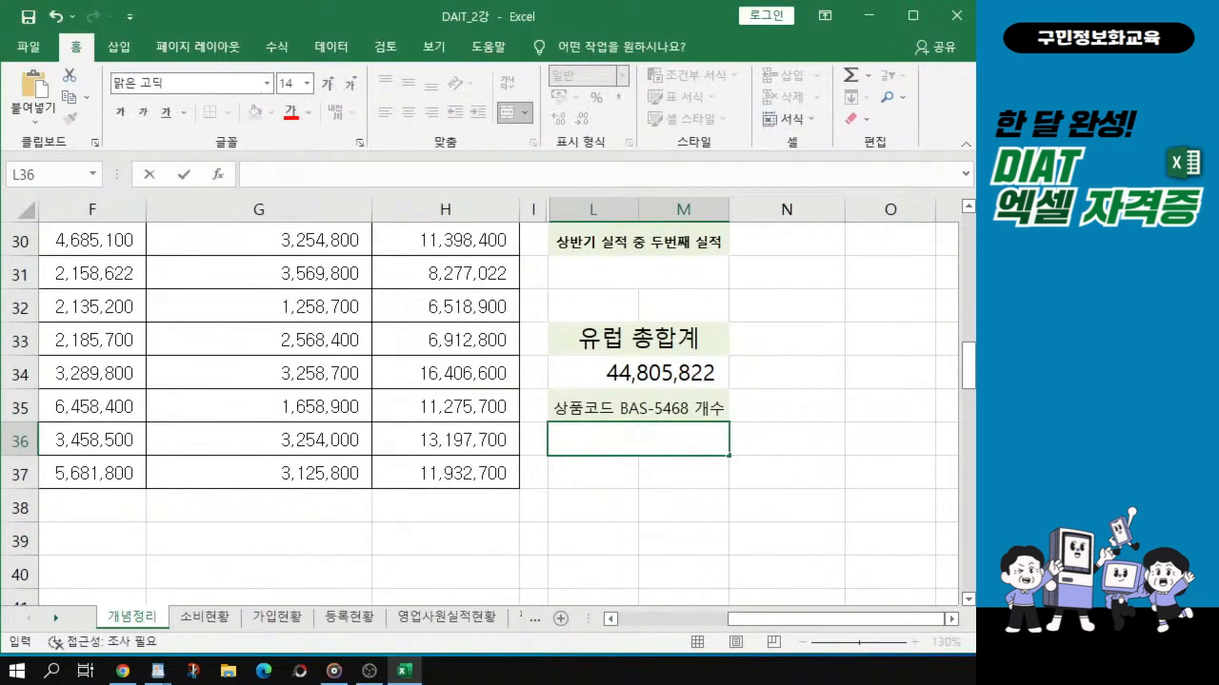
Start a COUNTIF formula in L36, under the 상품코드 BAS-5468 개수 heading
type("=co")
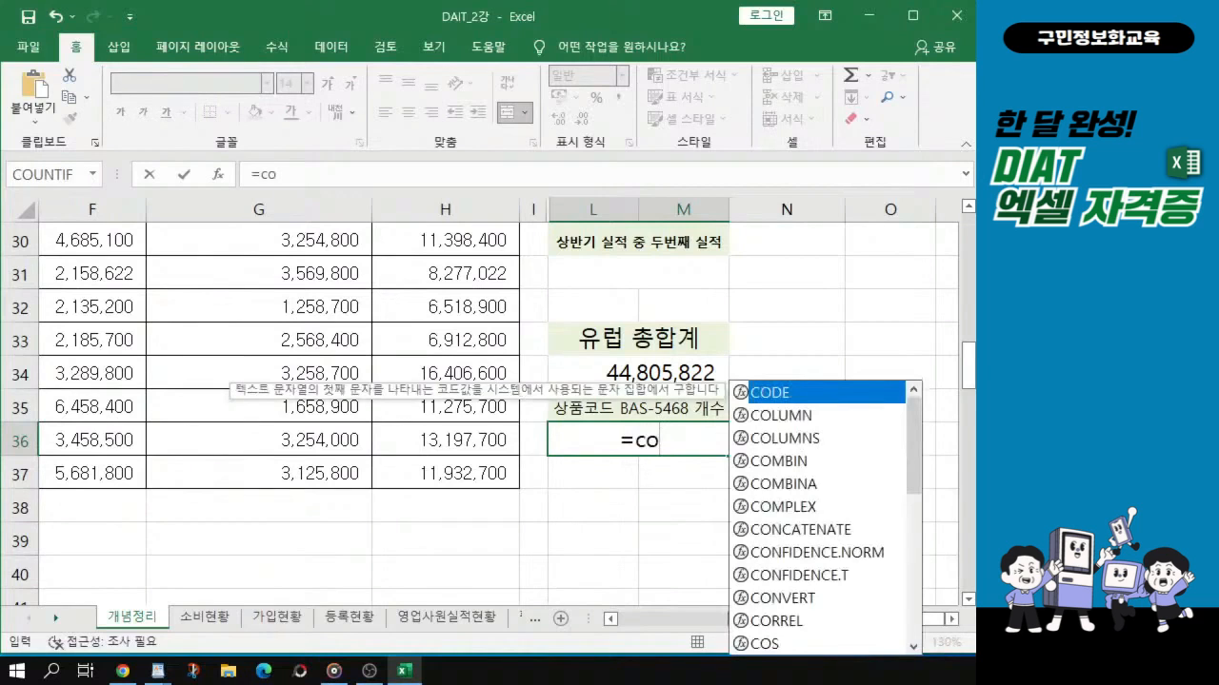
type("u")
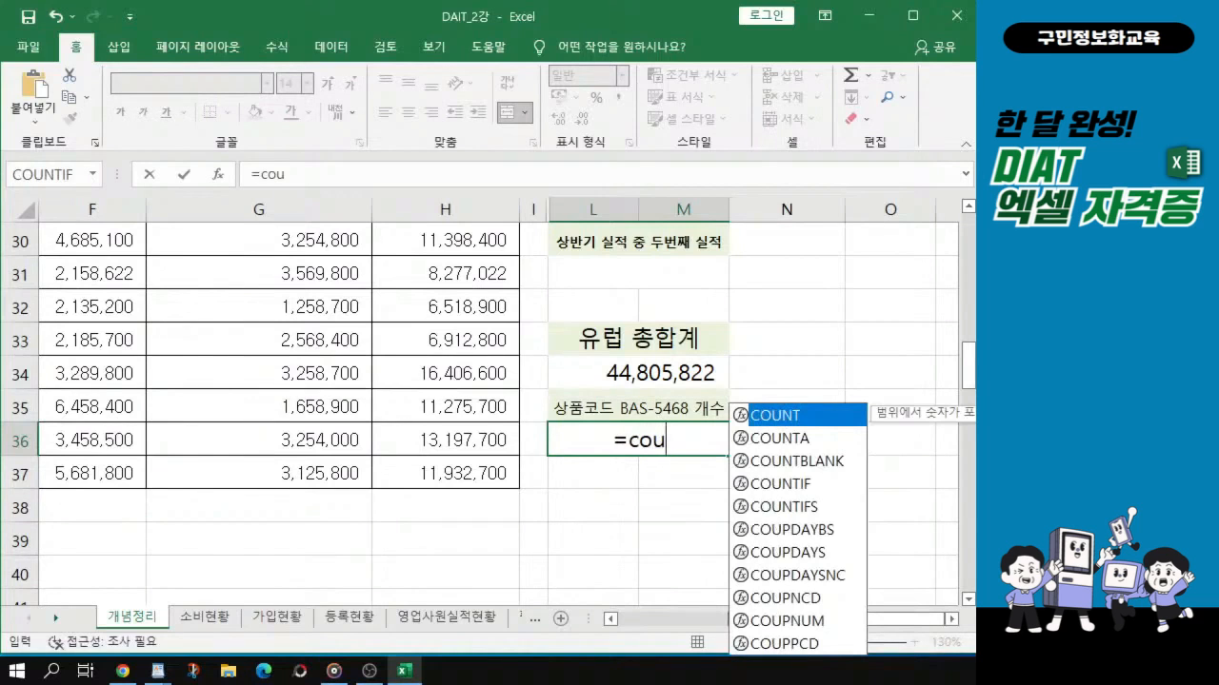
left_click(766, 490)
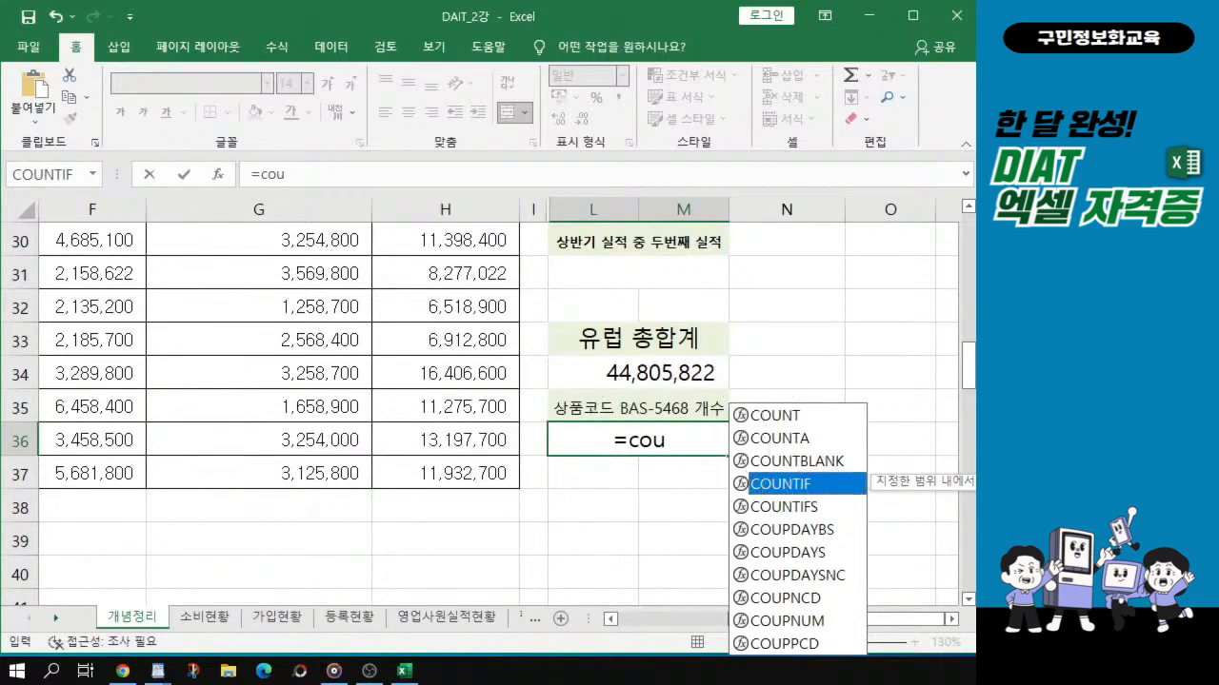
double_click(802, 488)
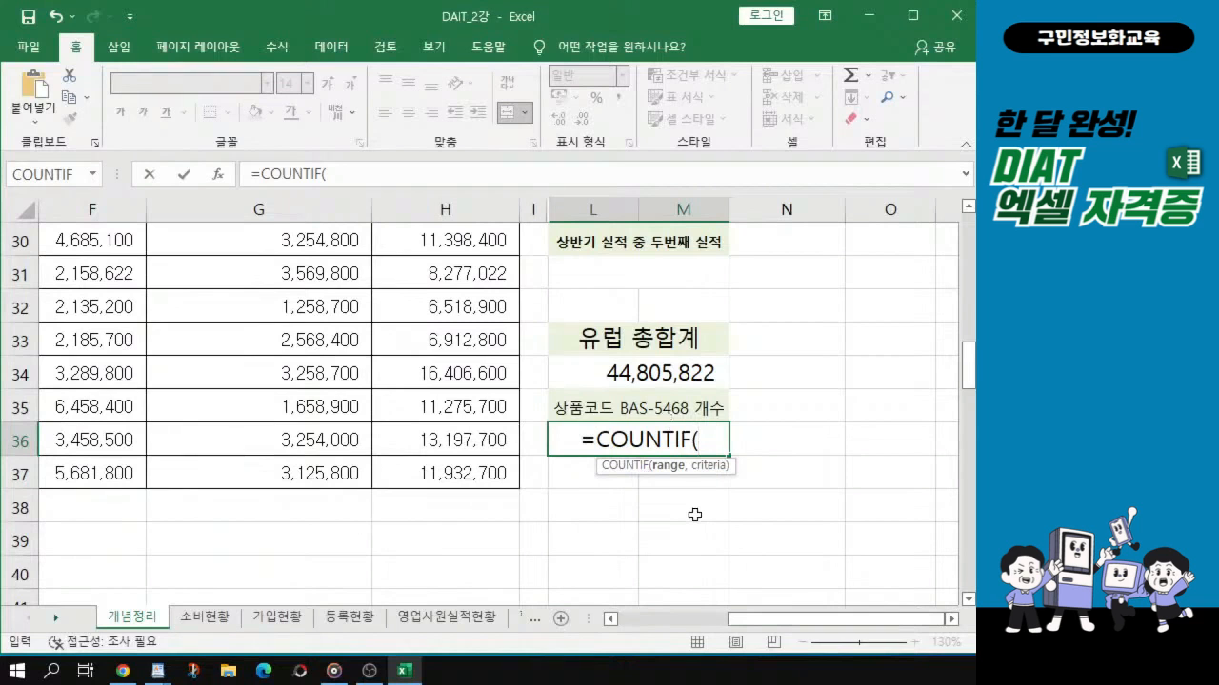
Set the COUNTIF range to the 상품코드 cells D28:D37
left_click_drag(772, 618, 701, 624)
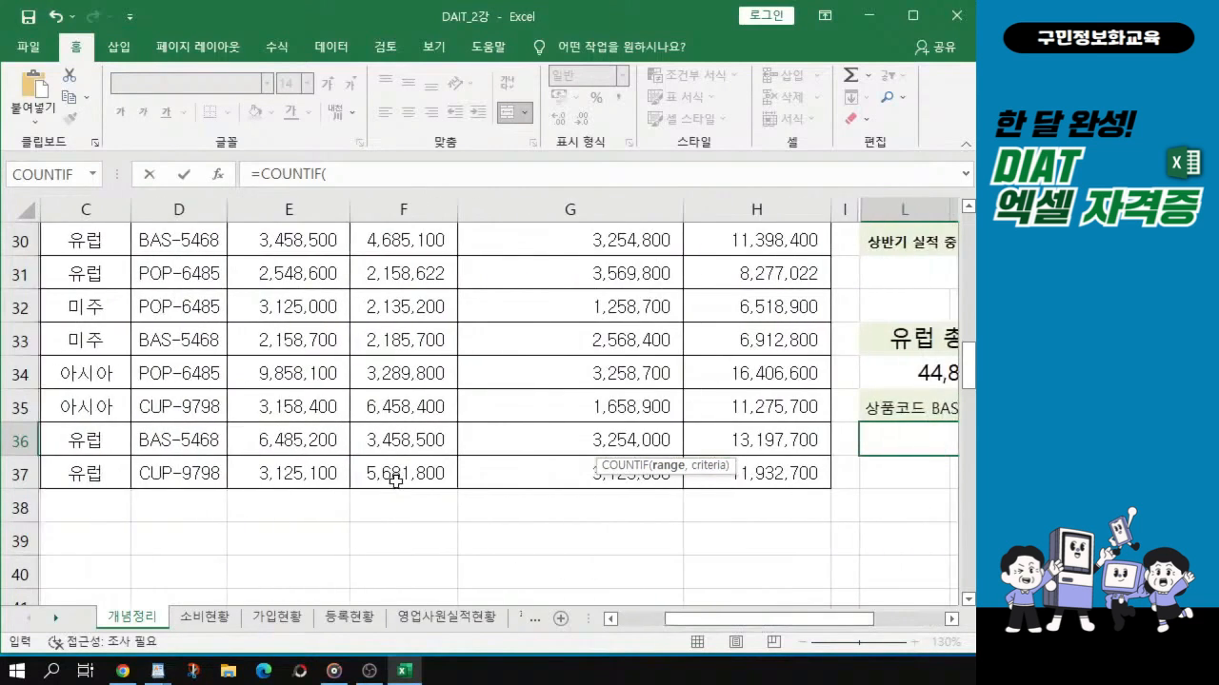
scroll(204, 429, "up", 3)
scroll(202, 418, "down", 1)
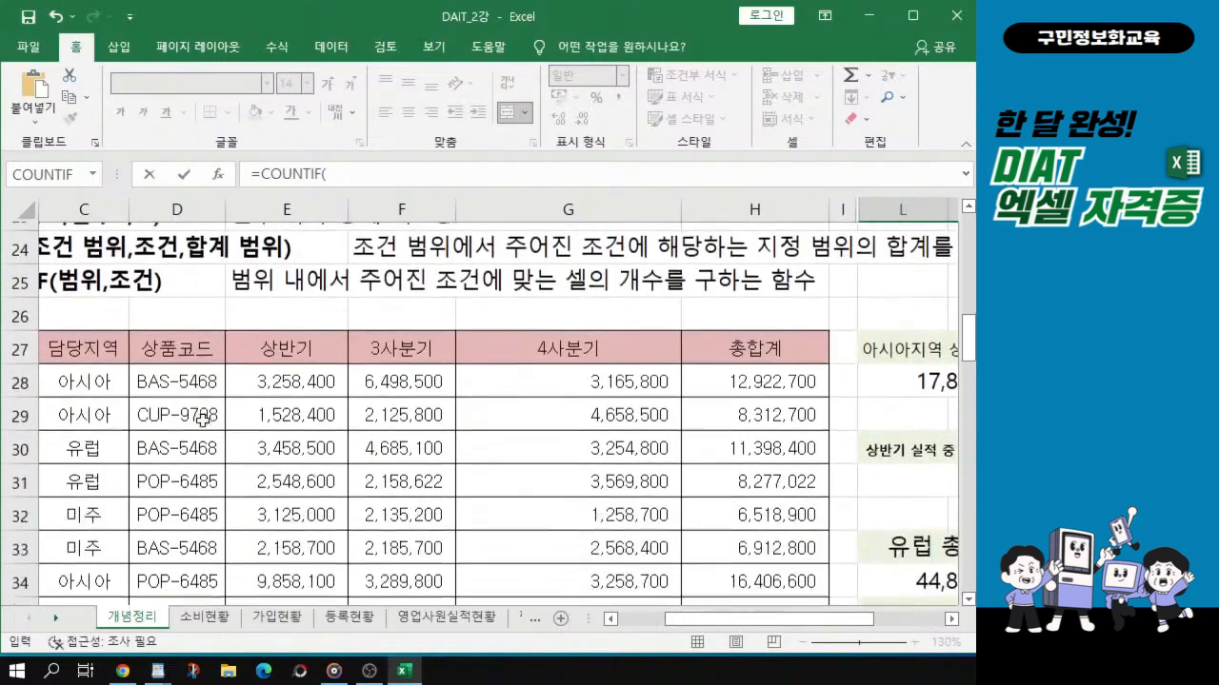
scroll(183, 335, "down", 1)
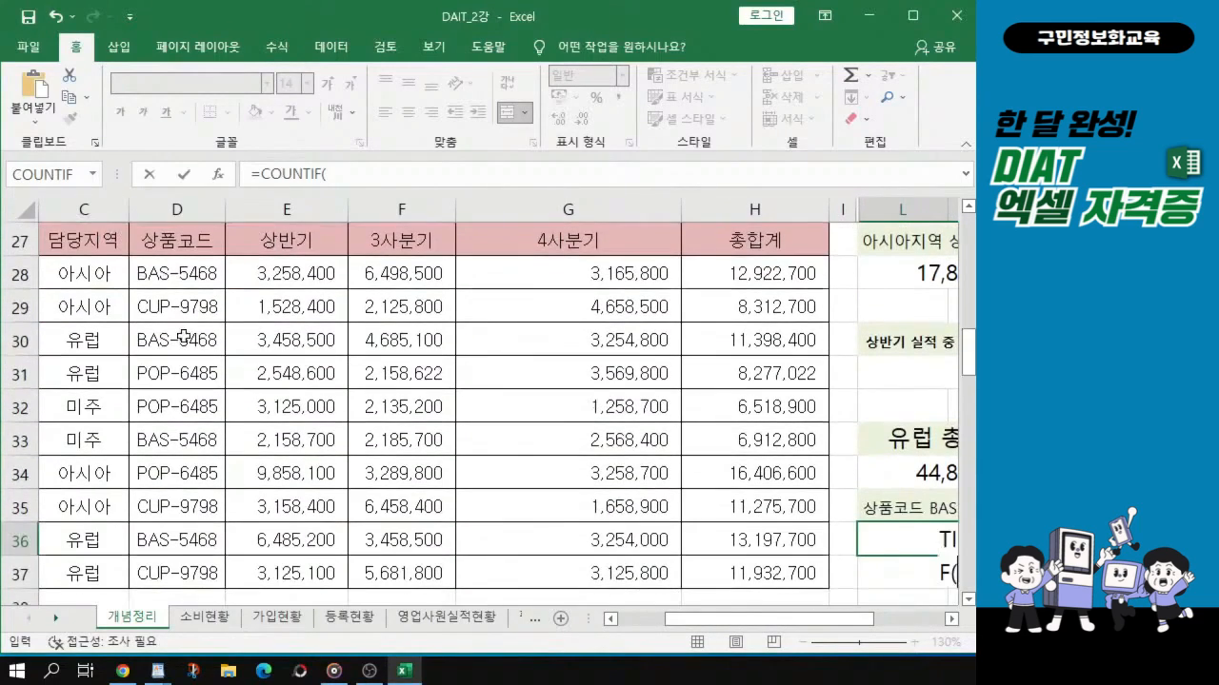
left_click(176, 276)
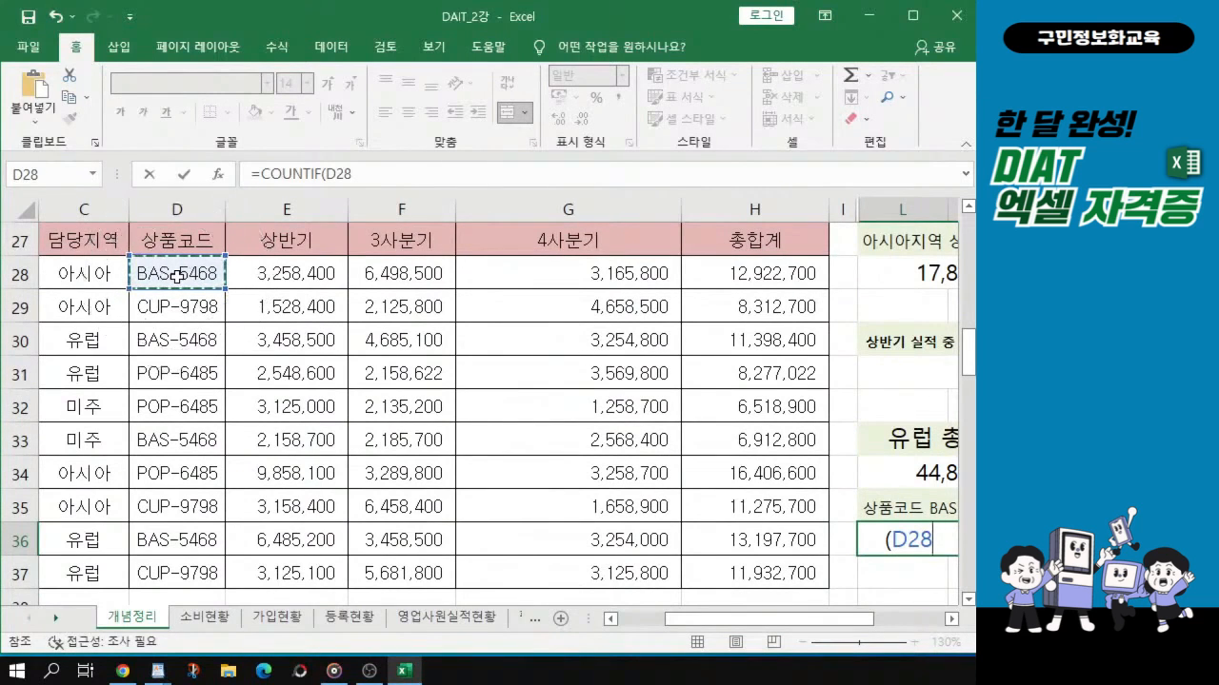
left_click_drag(177, 282, 183, 574)
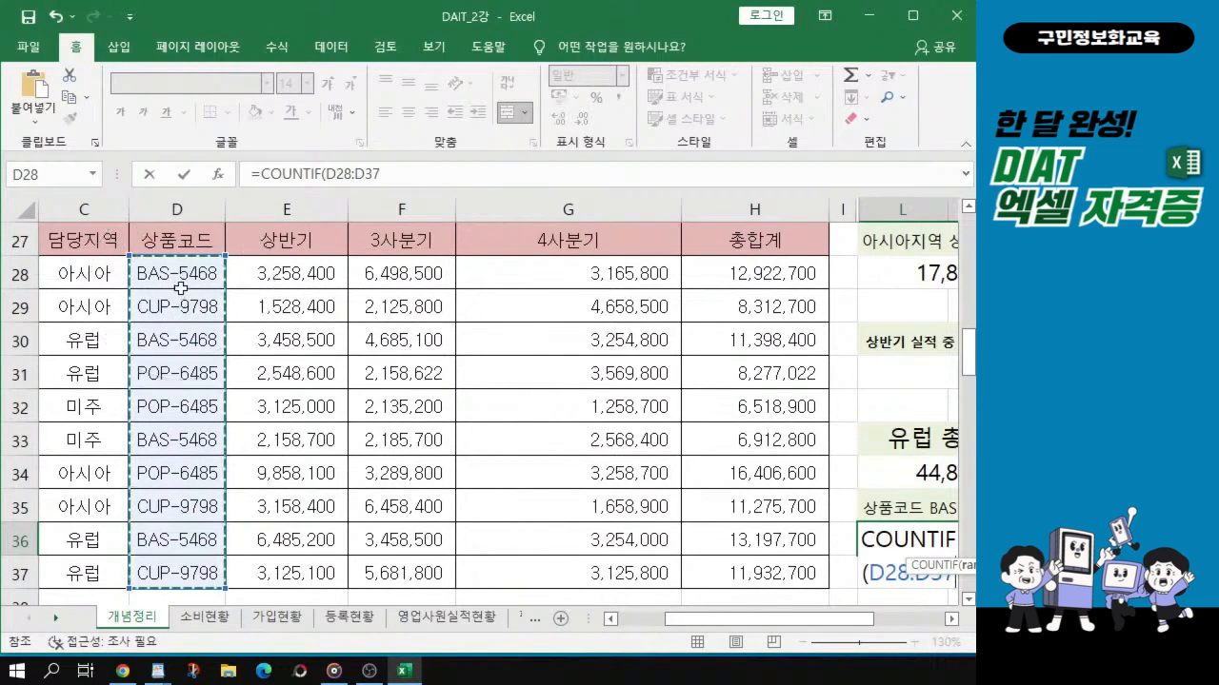
left_click_drag(734, 619, 781, 628)
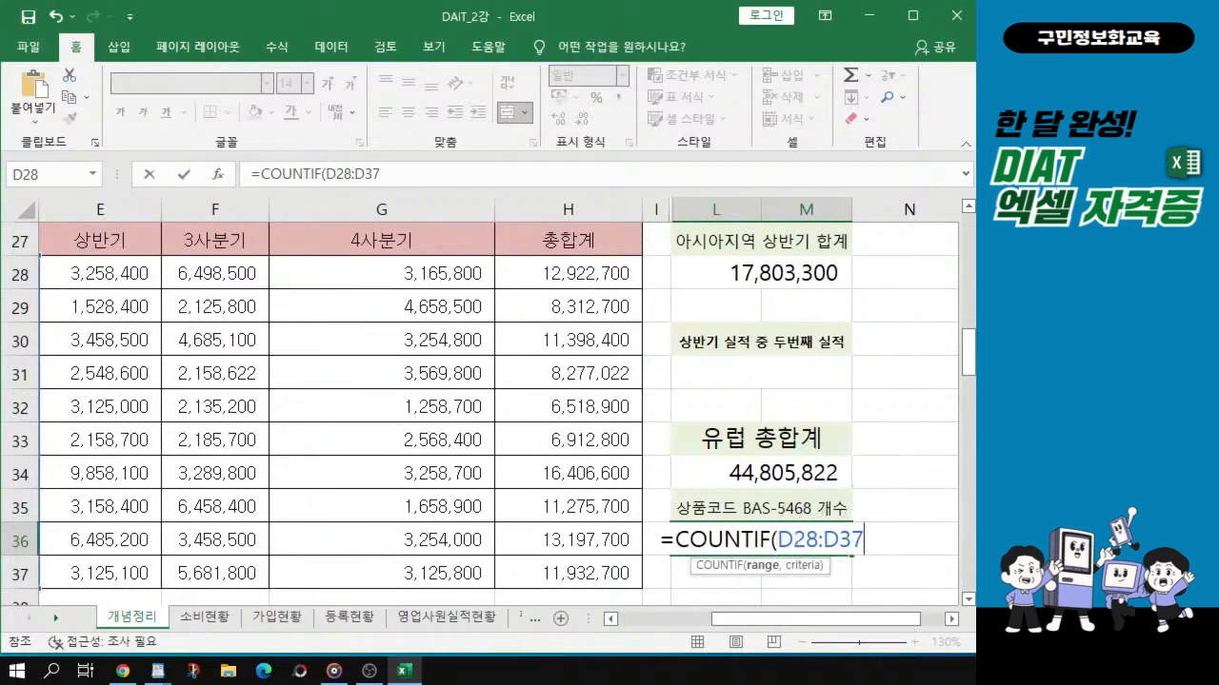
Use D28, containing BAS-5468, as the COUNTIF criteria and complete the formula in L36
type(",")
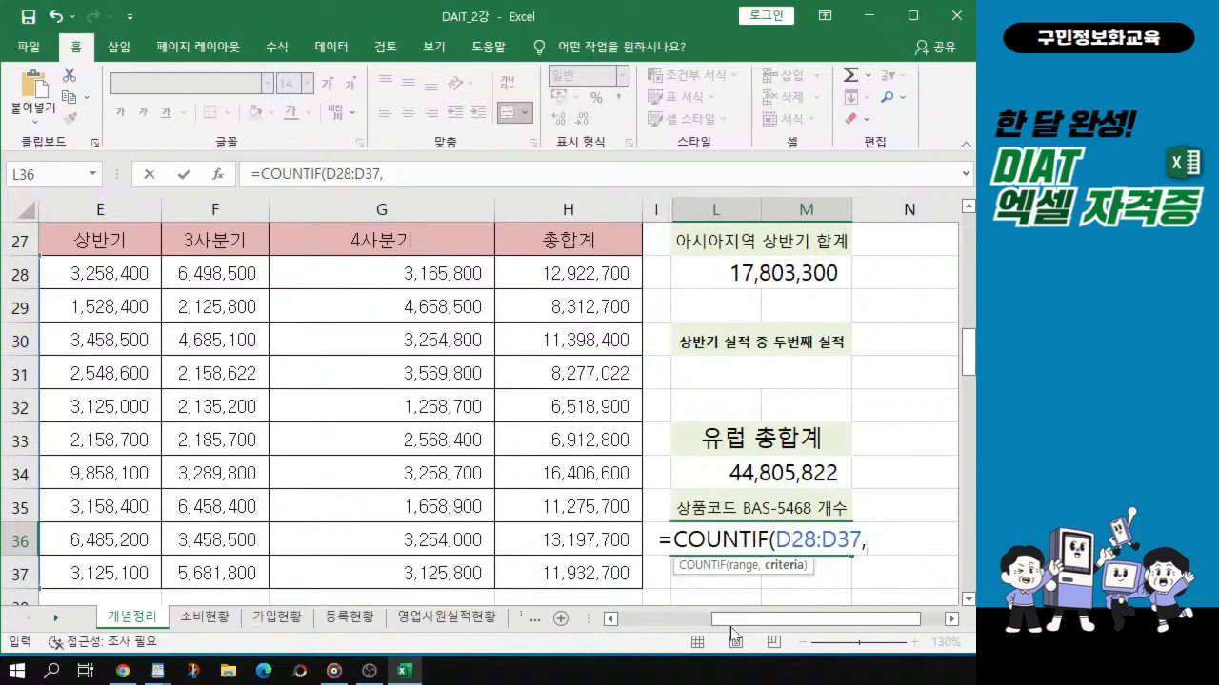
left_click_drag(749, 621, 657, 624)
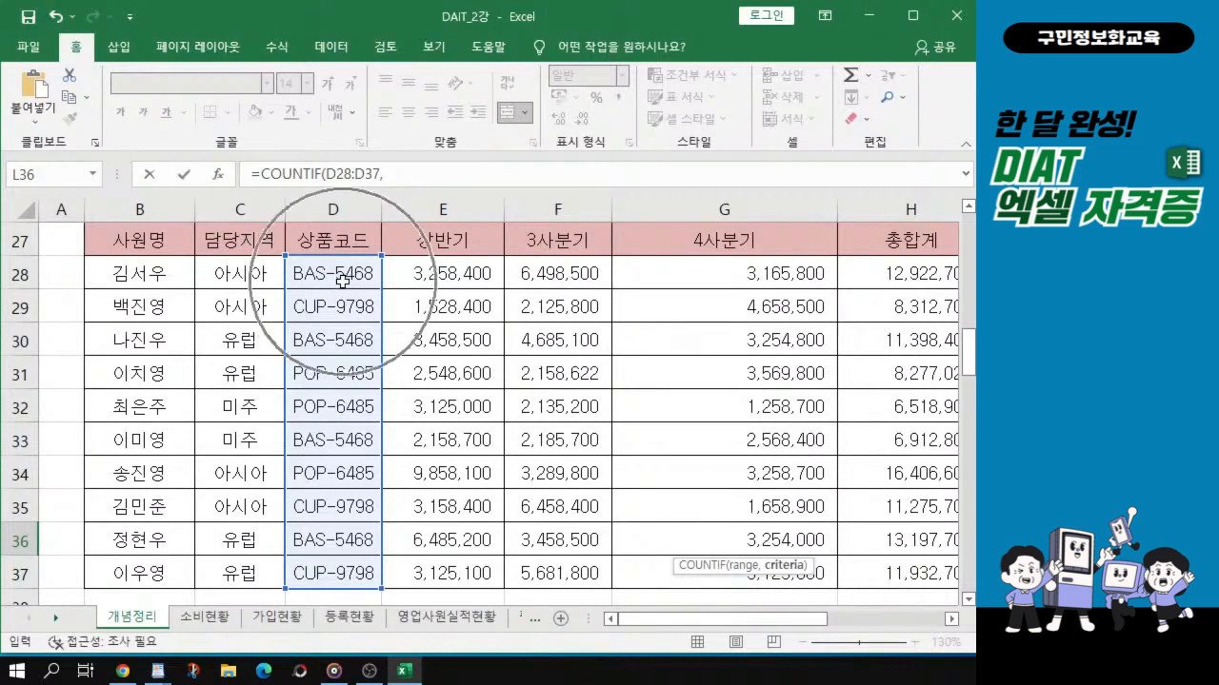
left_click(341, 279)
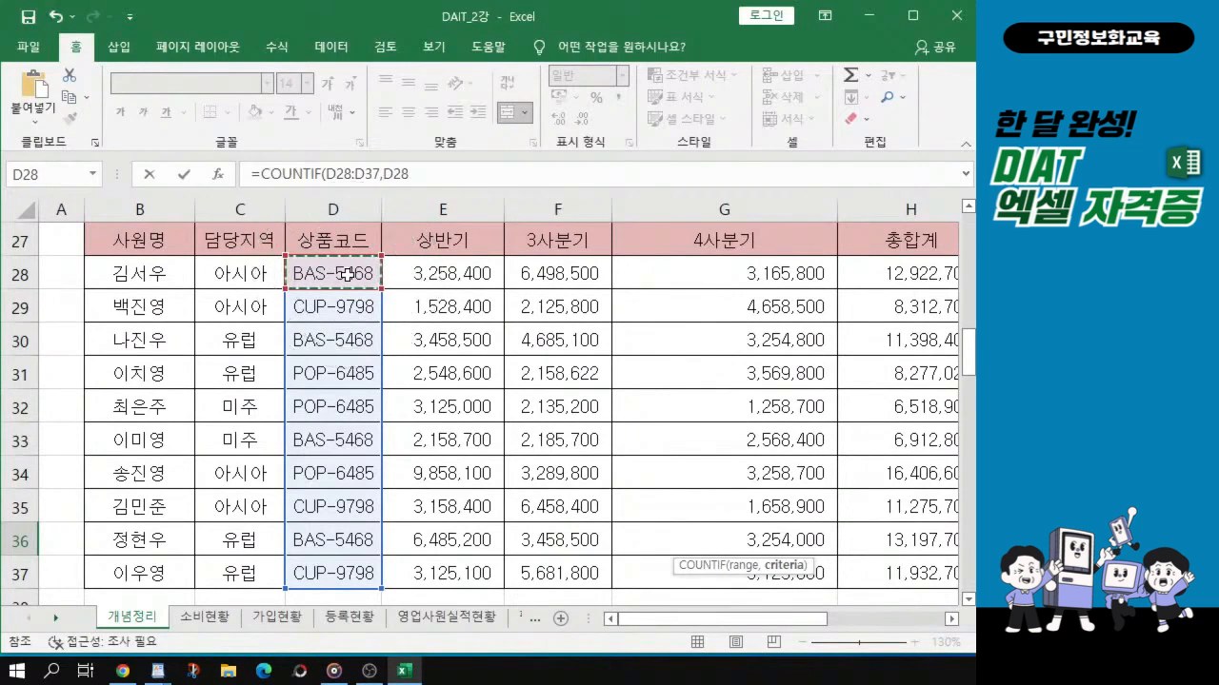
left_click_drag(883, 629, 907, 630)
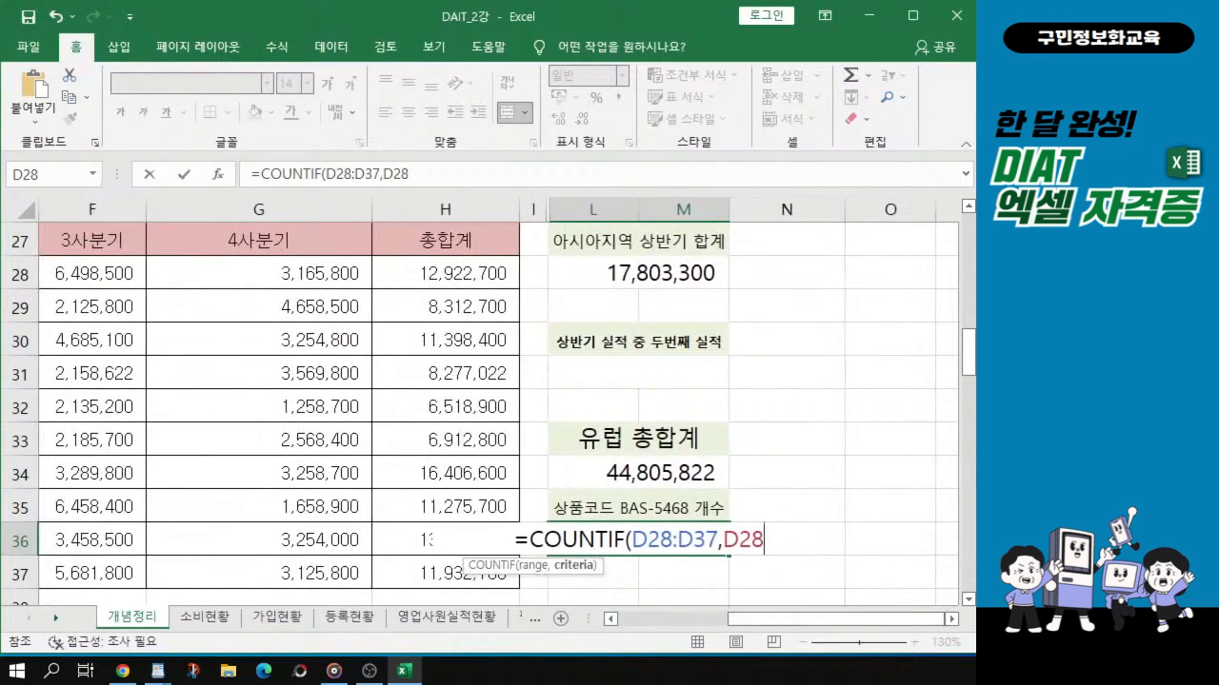
type(")")
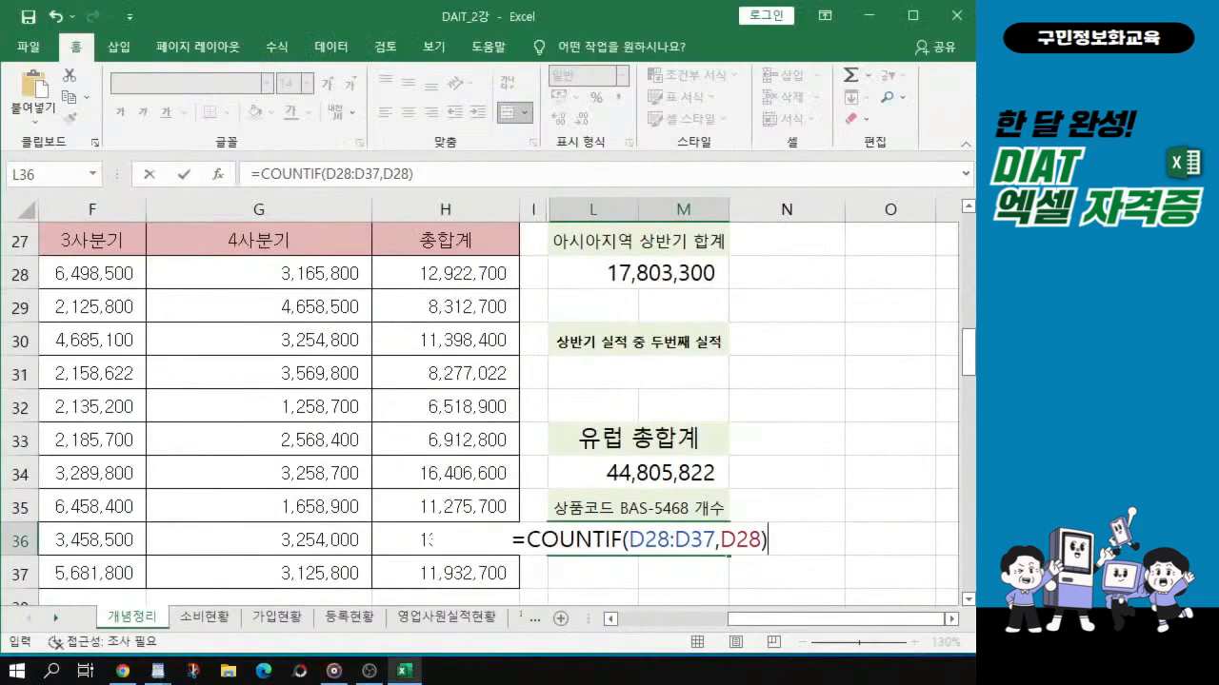
key("Return")
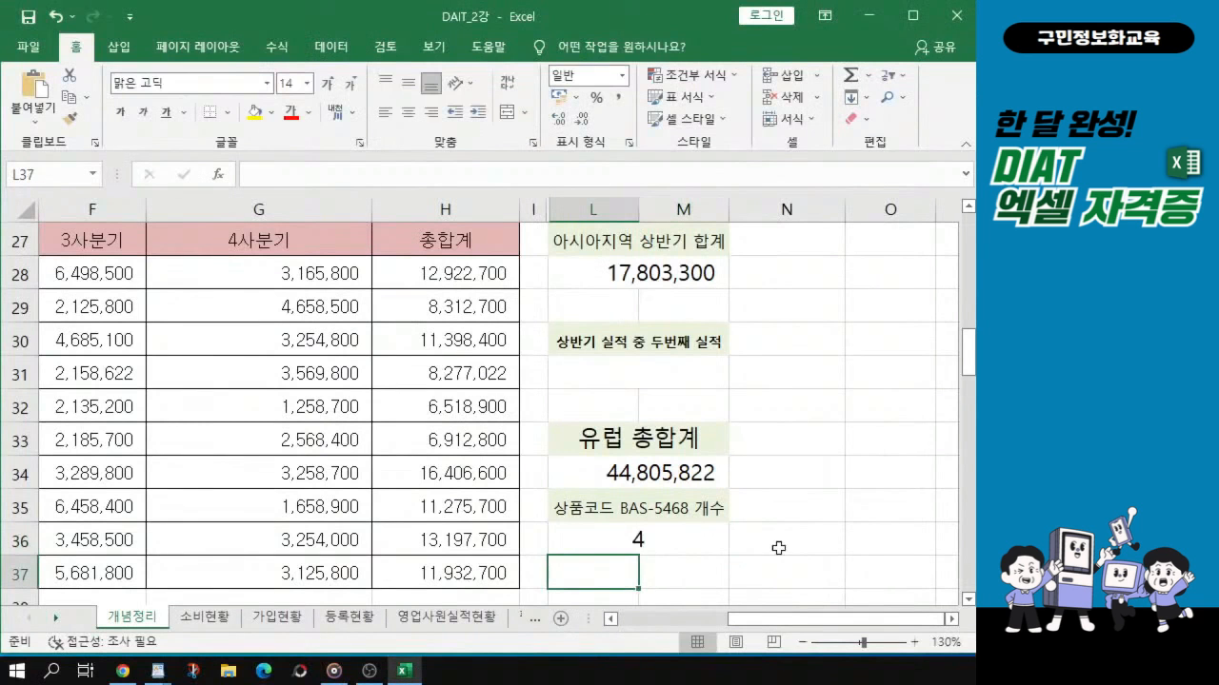
Select L36 to check its finished COUNTIF formula and result
left_click(658, 542)
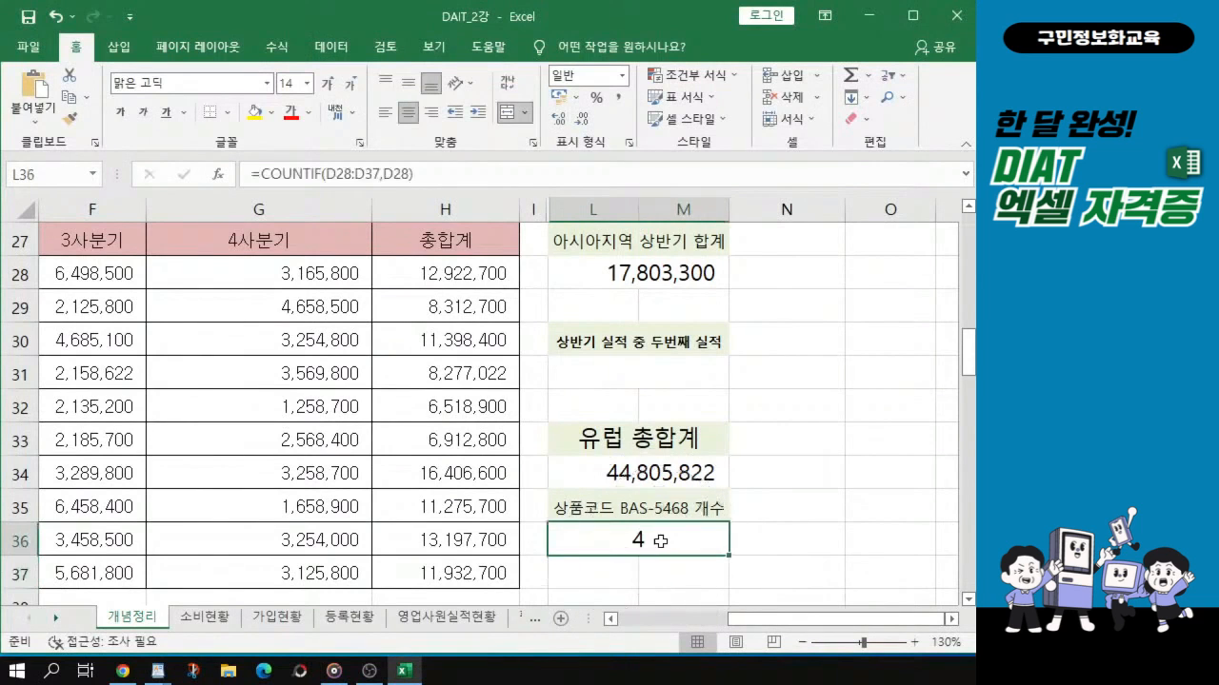
left_click(660, 541)
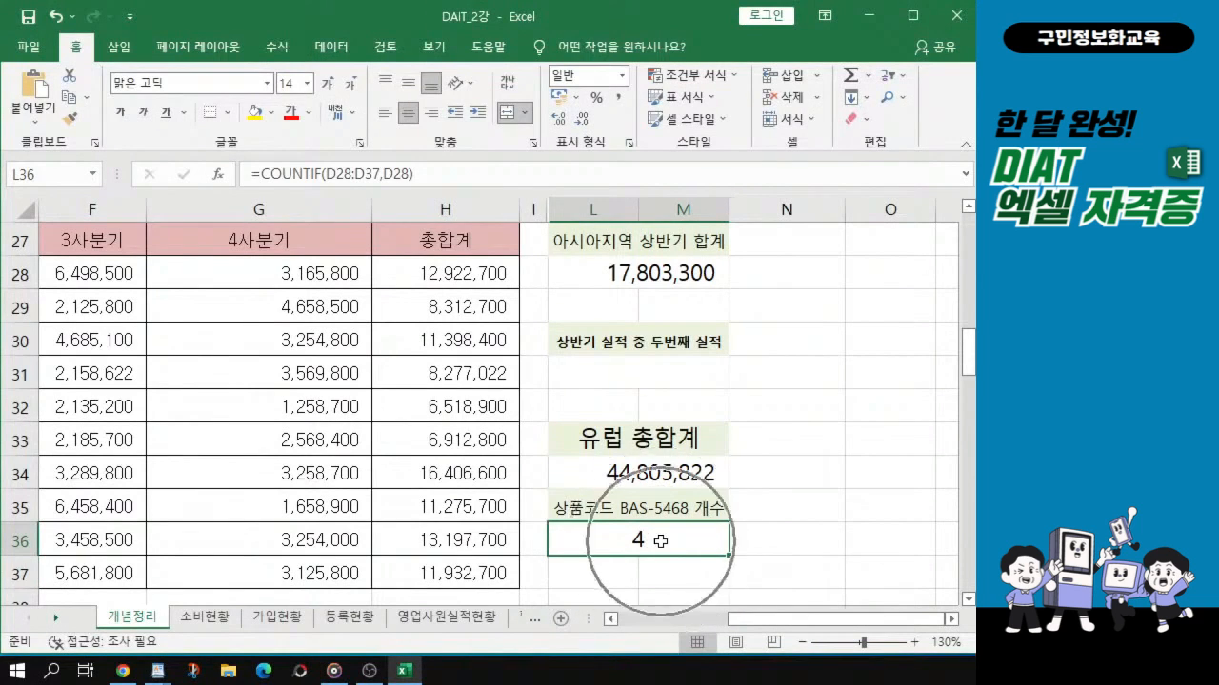
left_click(659, 541)
left_click(660, 542)
left_click(660, 541)
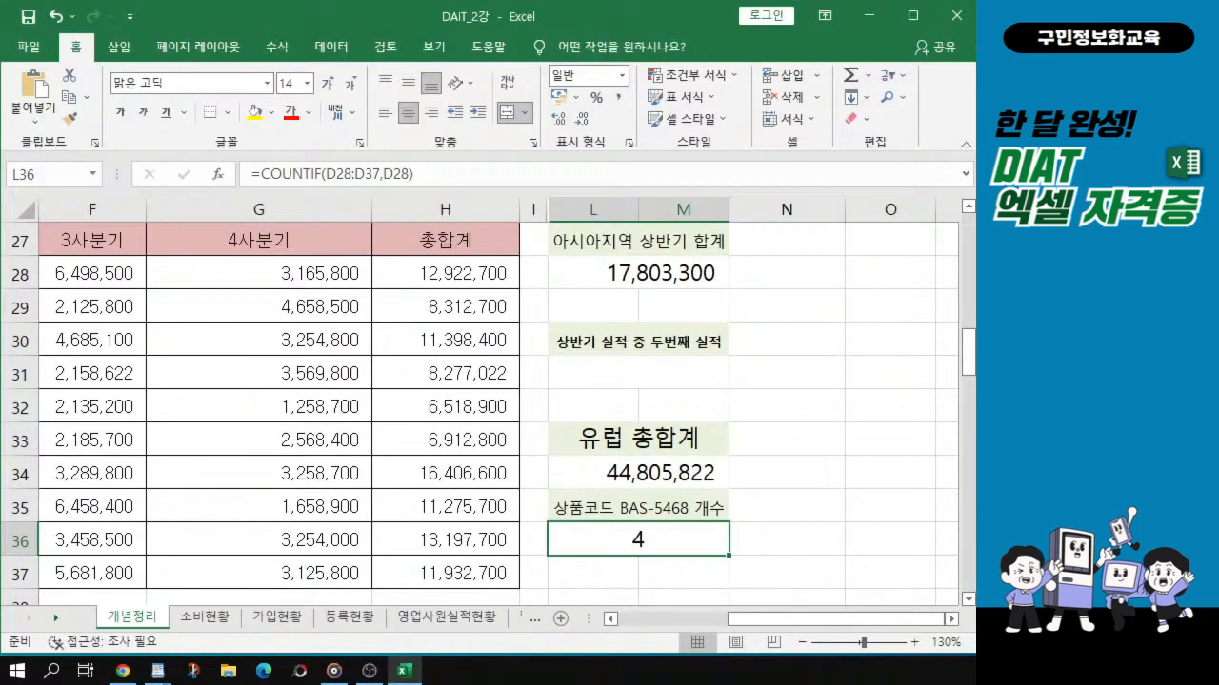
Open the 소비현황 sheet and look over its table down to the calculation rows 14 to 16
key("alt+Tab")
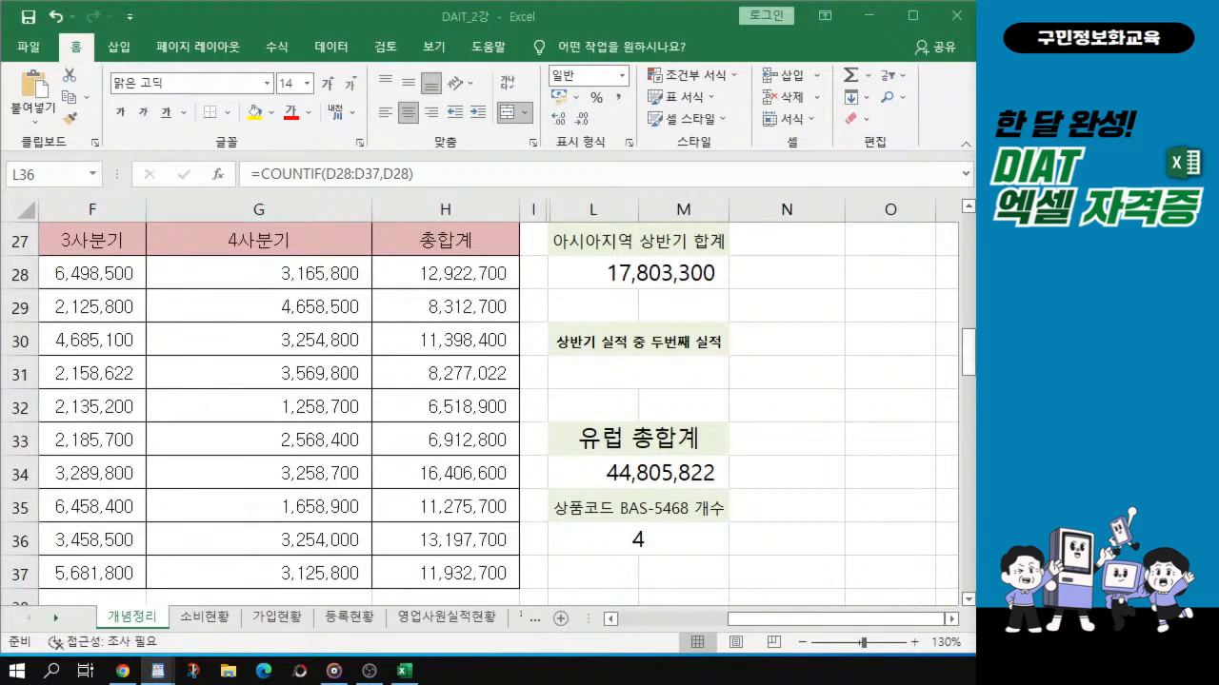
left_click(206, 624)
left_click(207, 621)
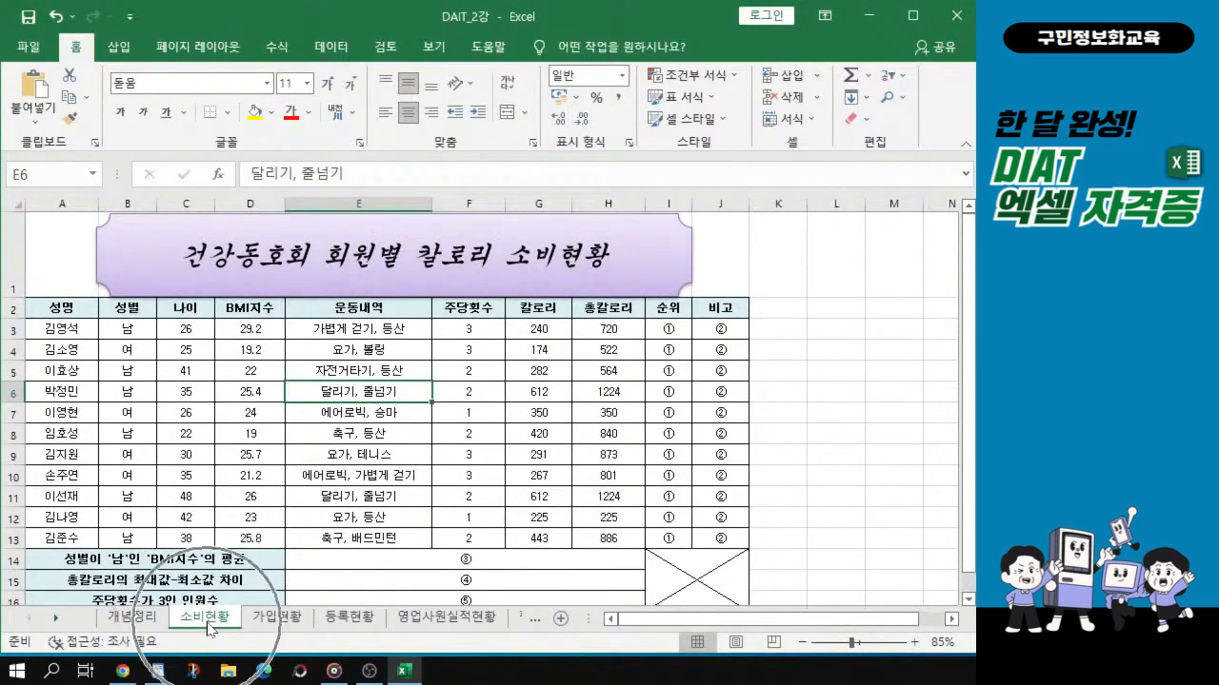
scroll(124, 476, "up", 1, "ctrl")
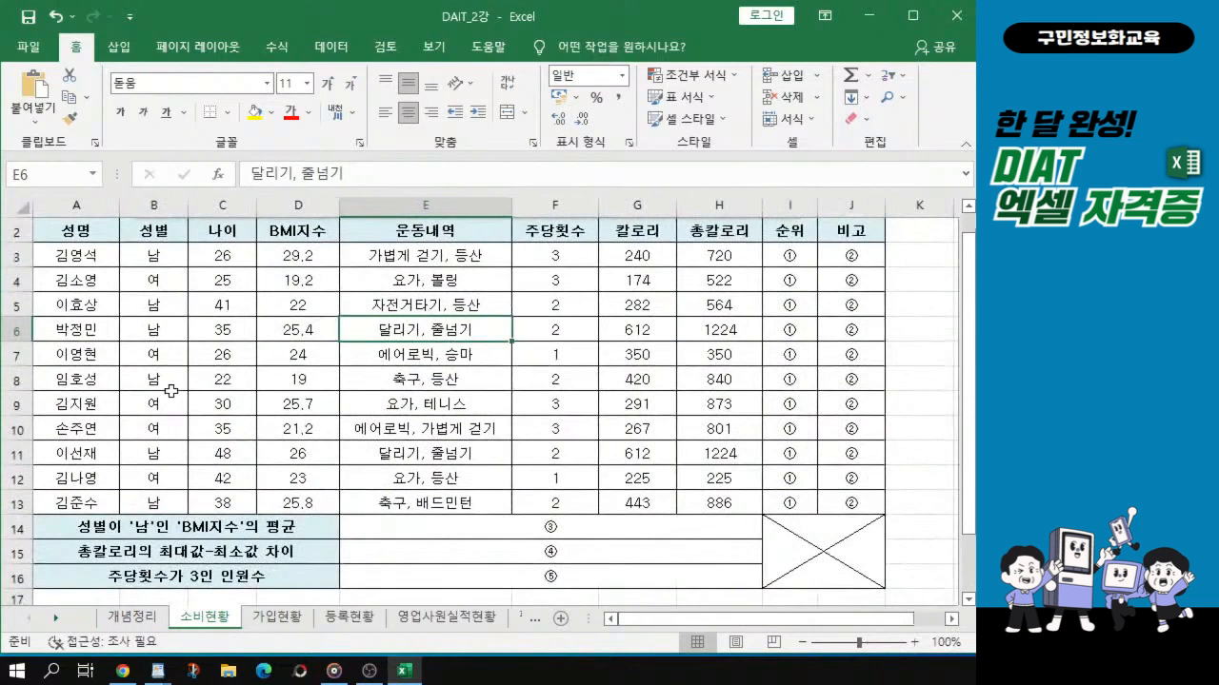
scroll(171, 390, "up", 1)
scroll(171, 390, "down", 1)
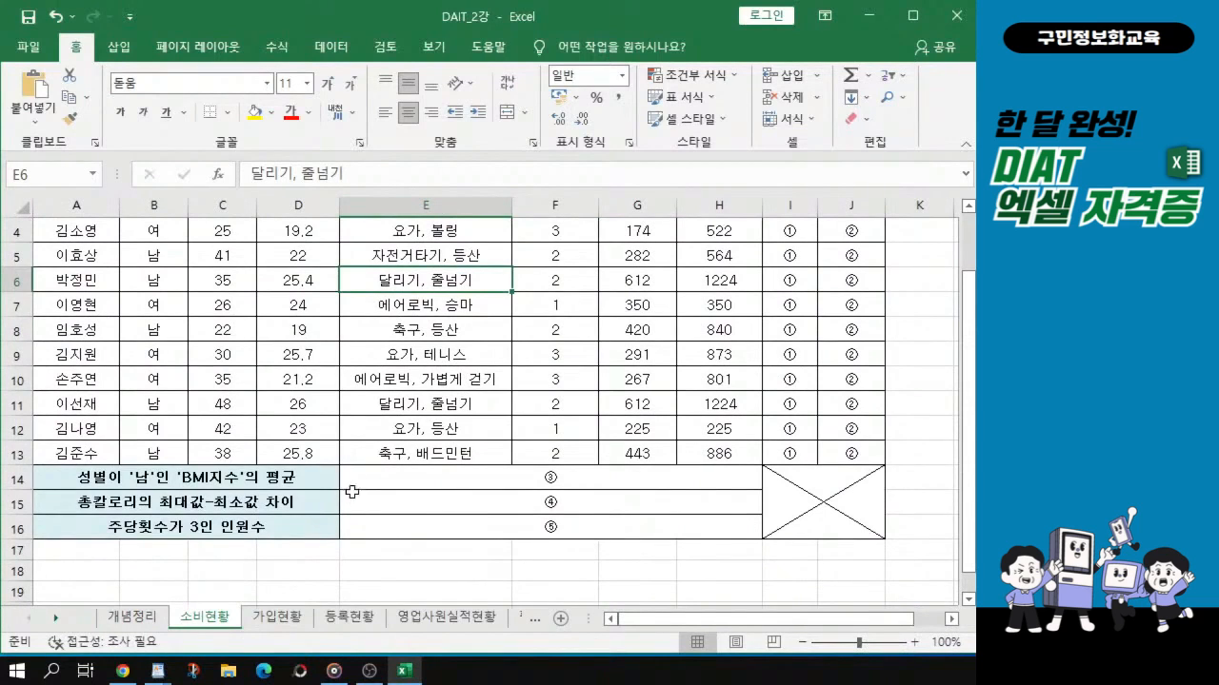
Select the BMI지수 values D3:D13 together with the merged answer cell in row 14 for the men's BMI average
key("alt+Tab")
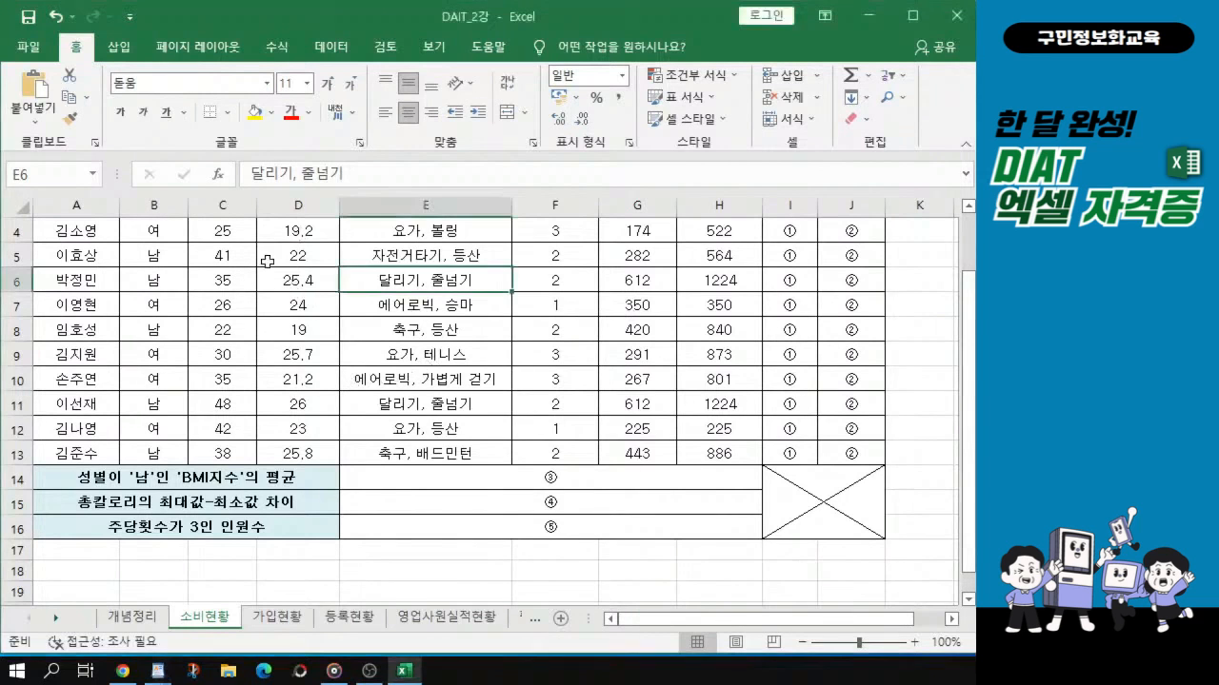
scroll(350, 406, "up", 1)
left_click_drag(970, 426, 969, 442)
scroll(476, 379, "up", 1, "ctrl")
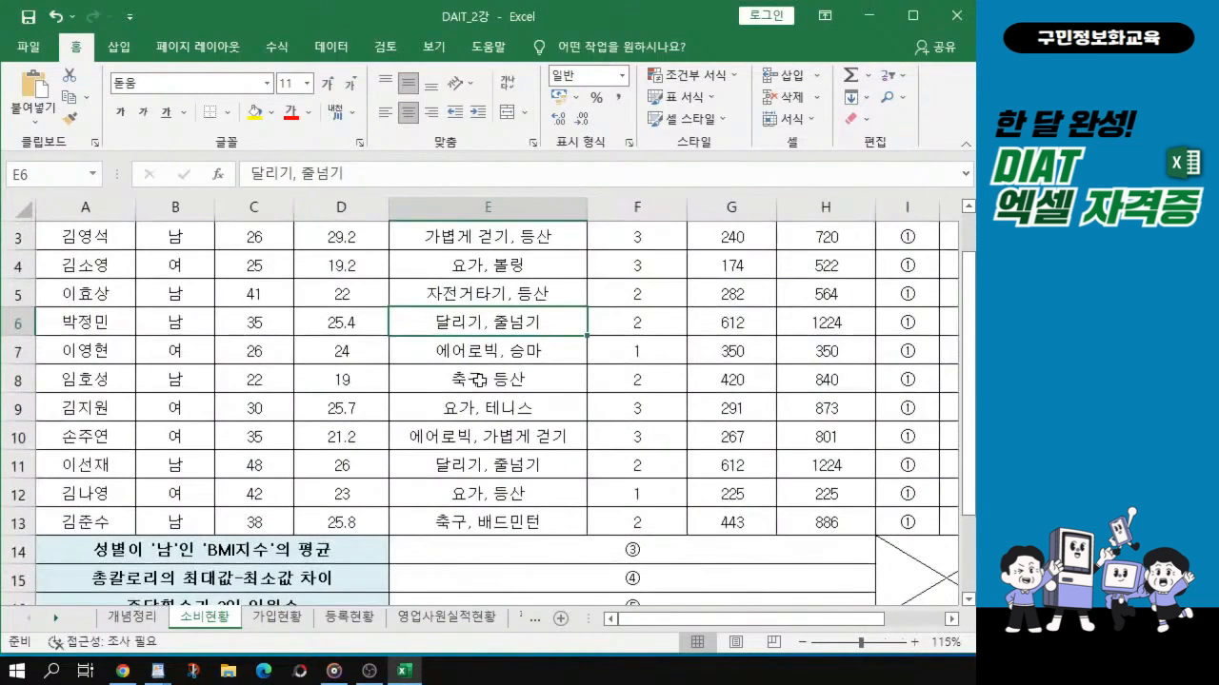
left_click(335, 237)
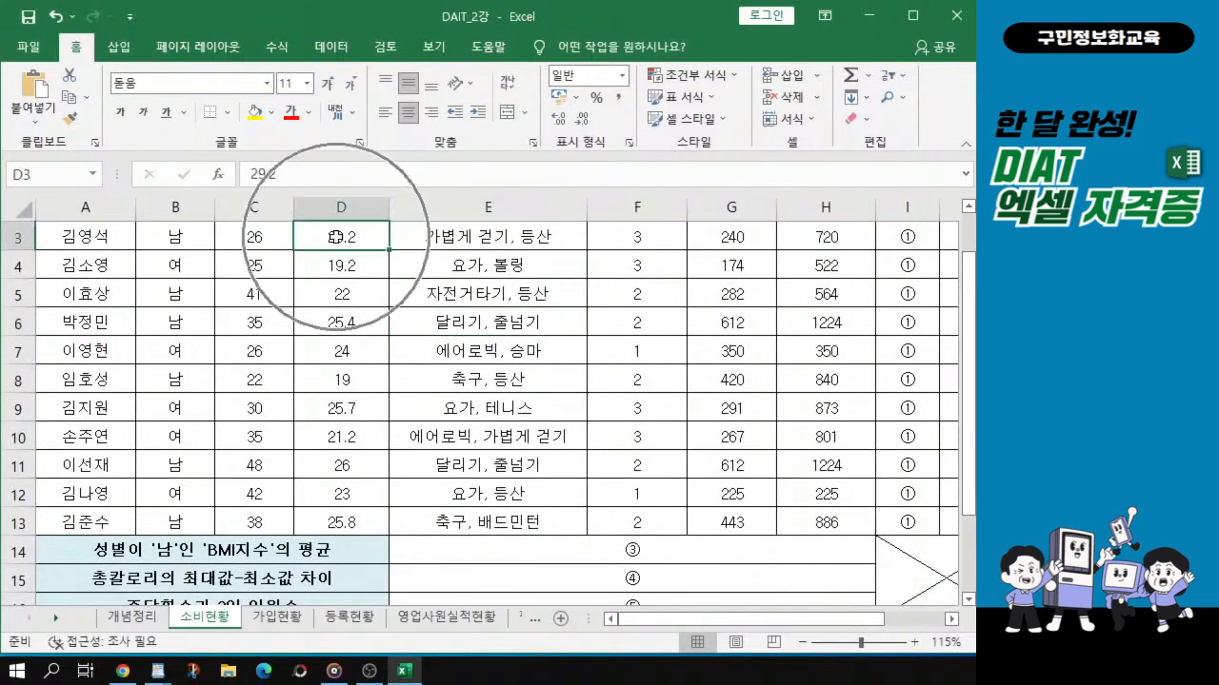
left_click_drag(335, 237, 340, 522)
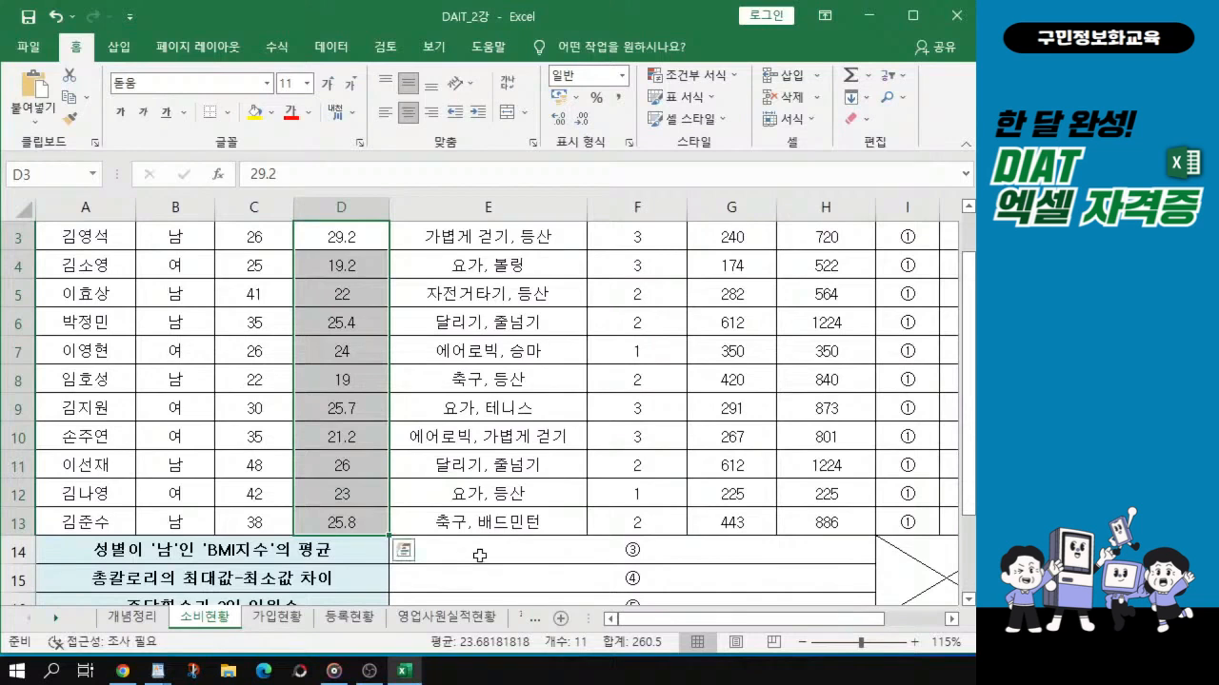
key("ctrl+q")
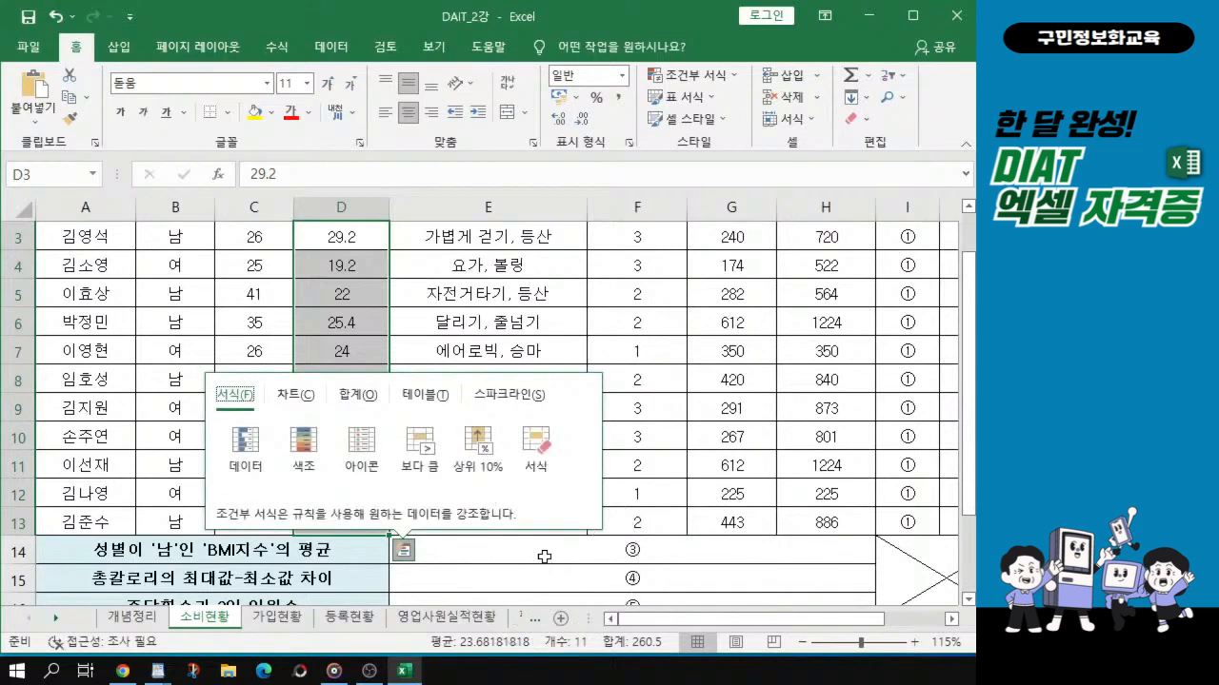
key("Escape")
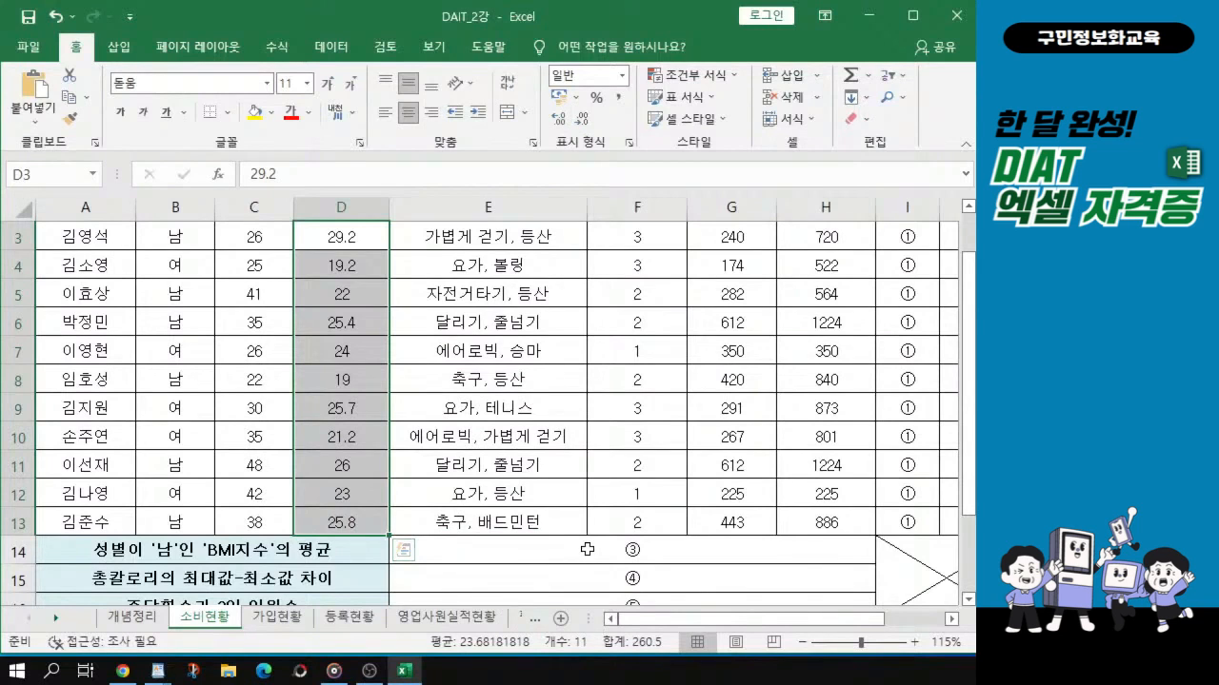
left_click(587, 549, "ctrl")
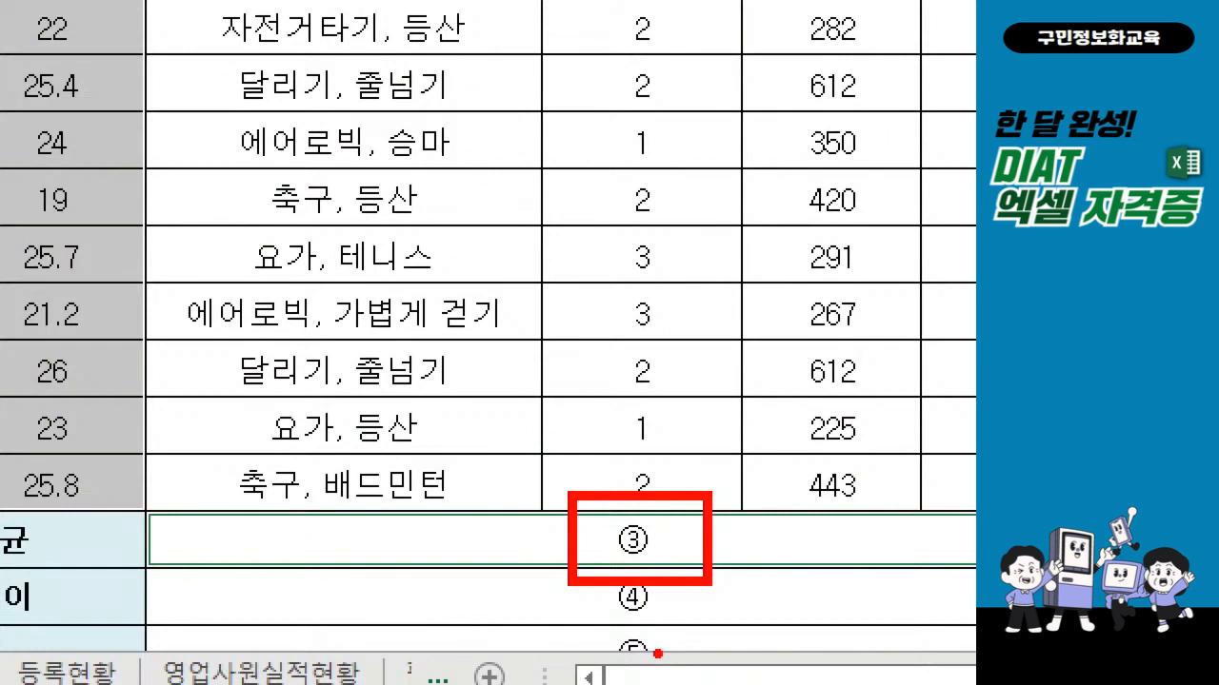
key("Escape")
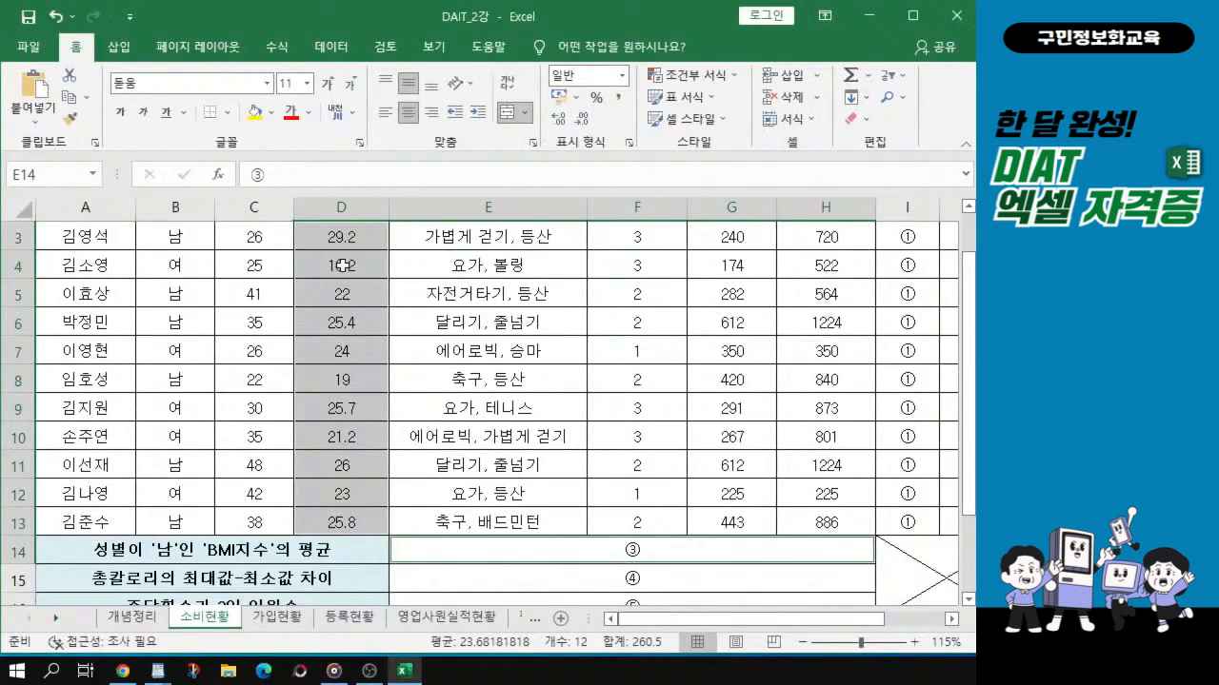
key("ctrl")
key("ctrl")
key("ctrl")
key("ctrl")
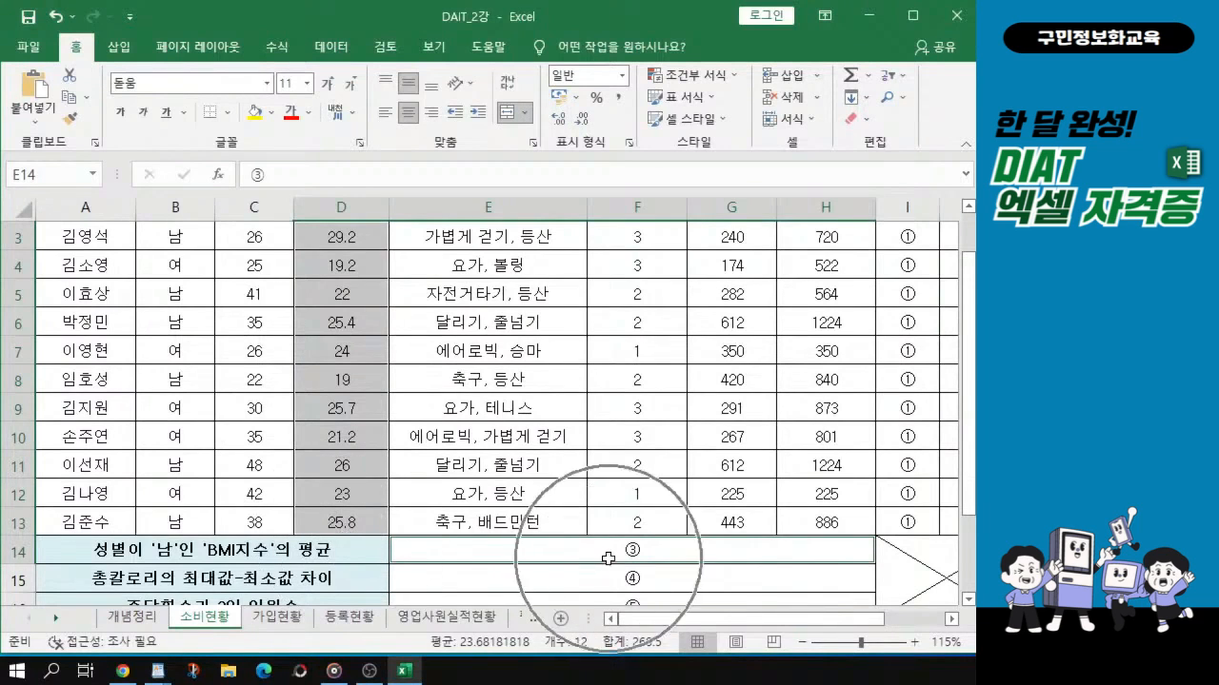
key("ctrl")
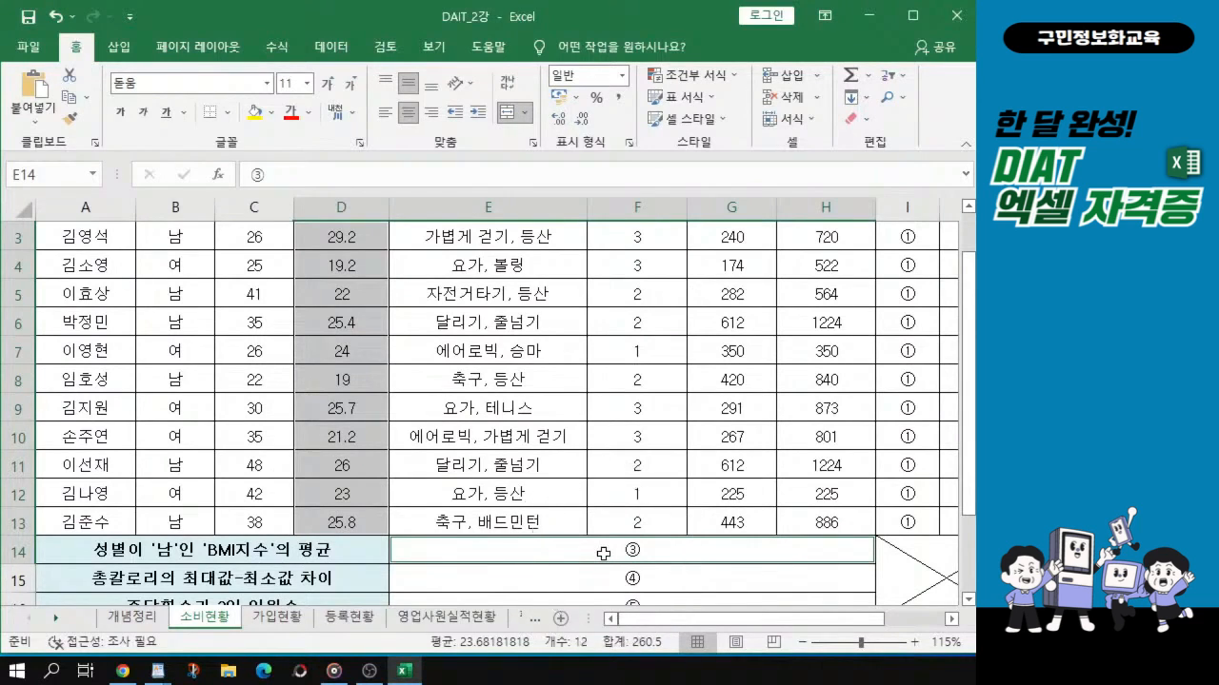
key("ctrl")
key("ctrl")
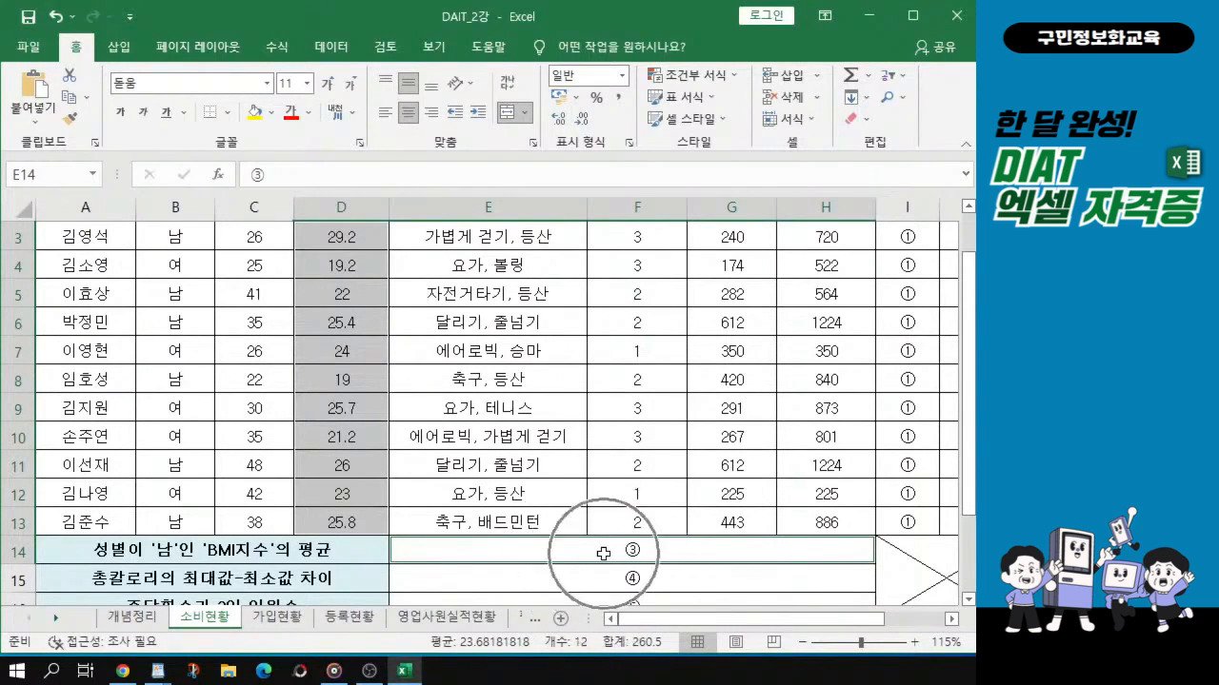
key("ctrl")
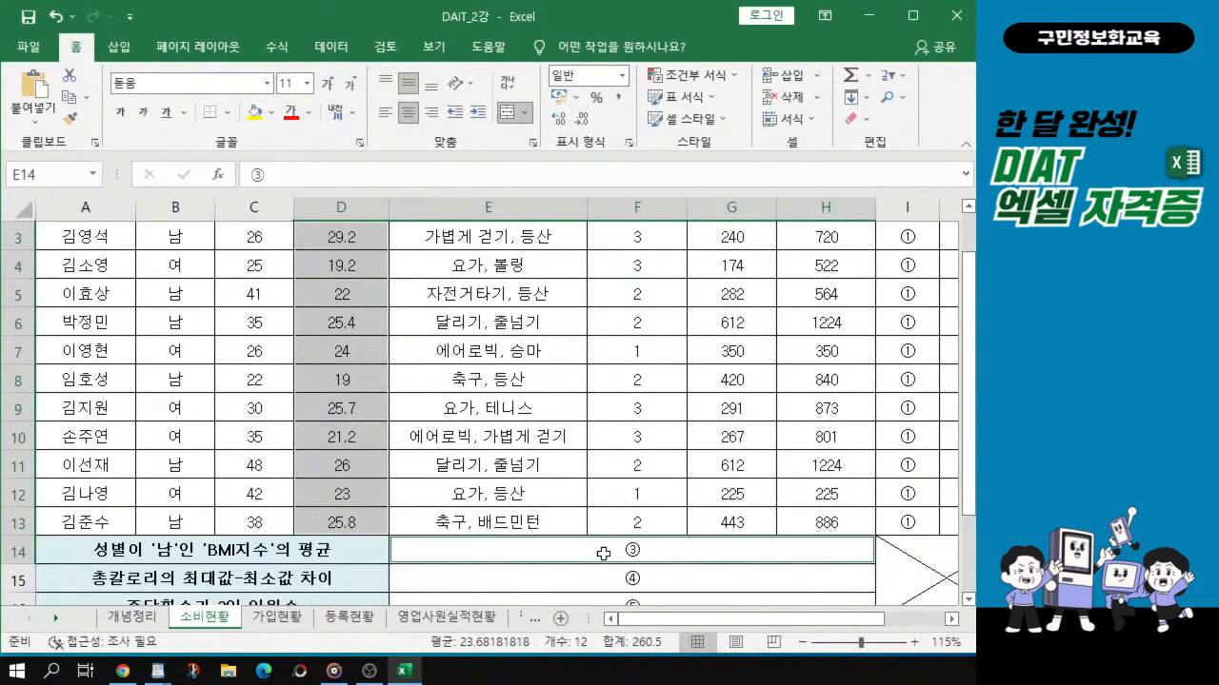
key("ctrl")
key("alt+Tab")
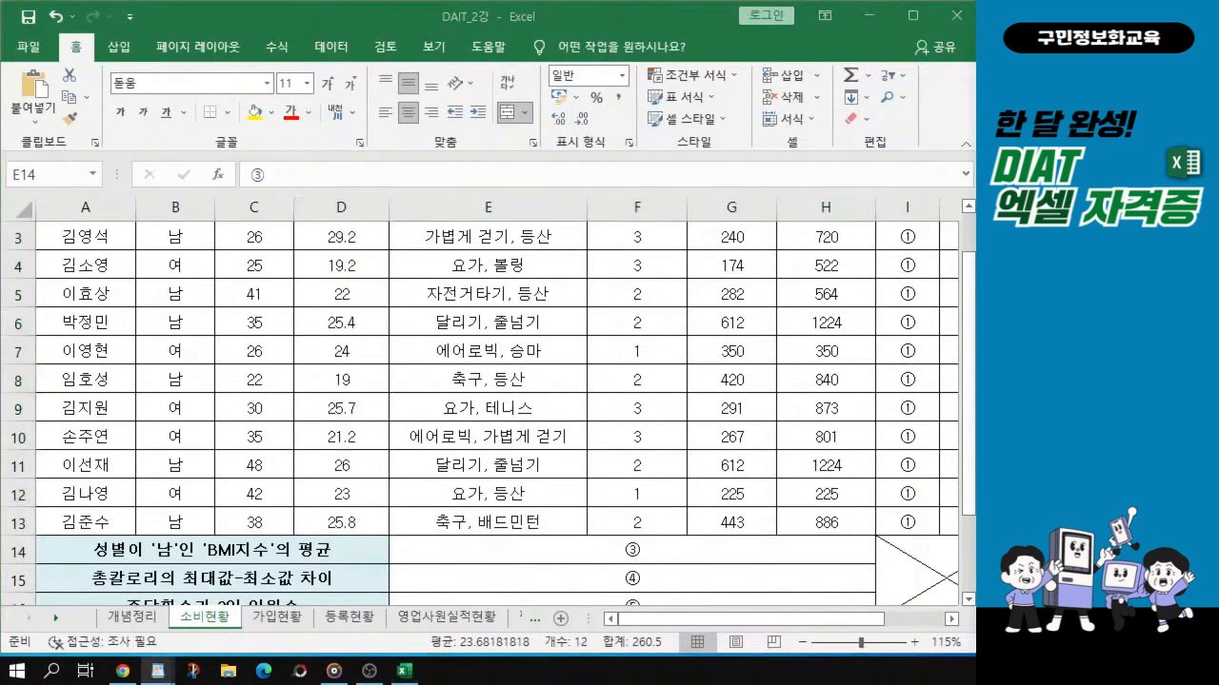
key("alt+Tab")
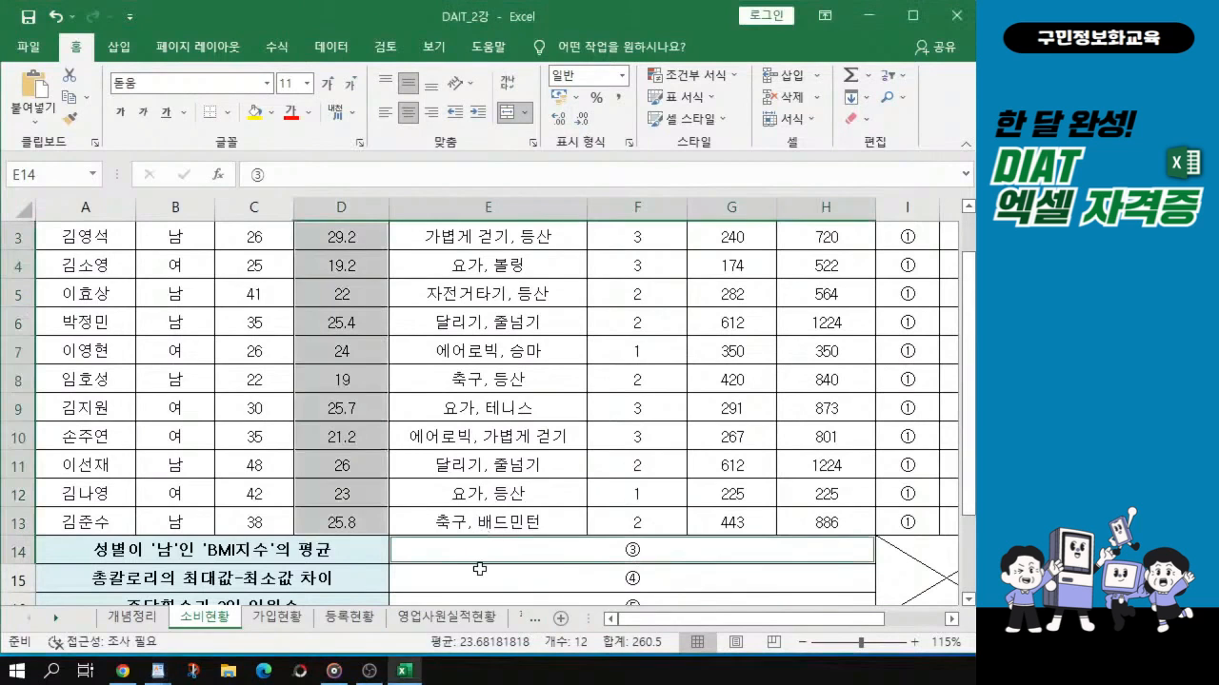
Format the selected cells D3:D13 and merged cell E14 with the Number (숫자) format and 1 decimal place
key("ctrl")
key("ctrl+1")
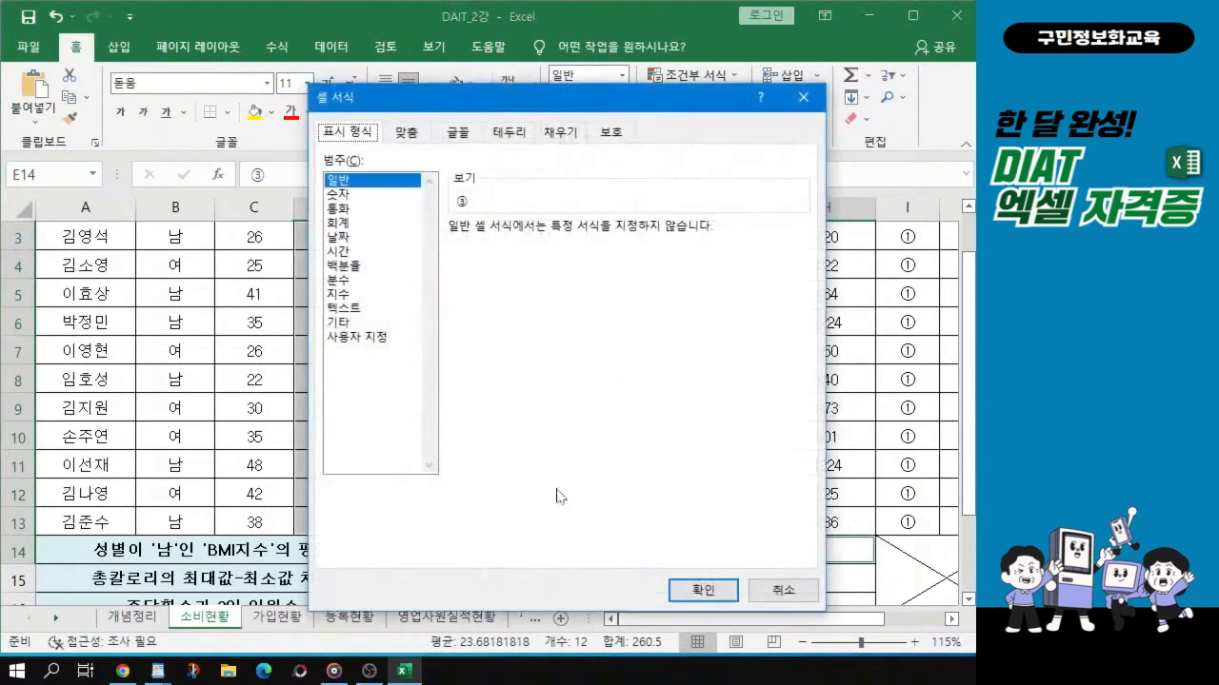
left_click(341, 199)
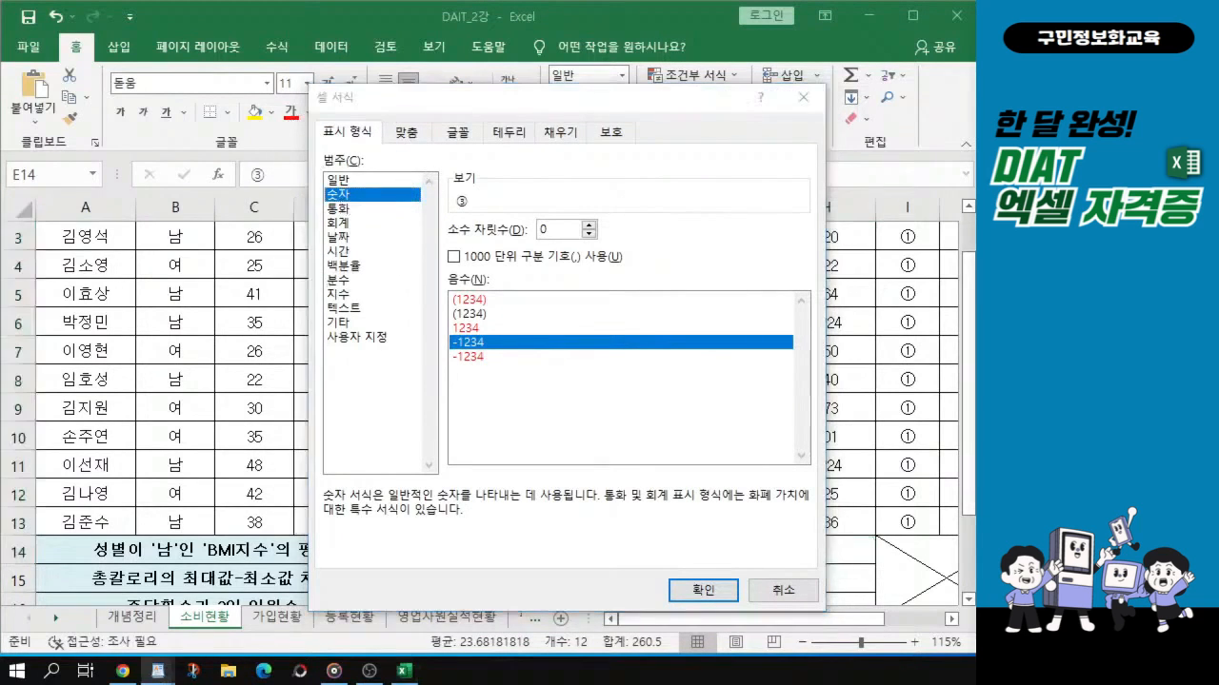
left_click(376, 197)
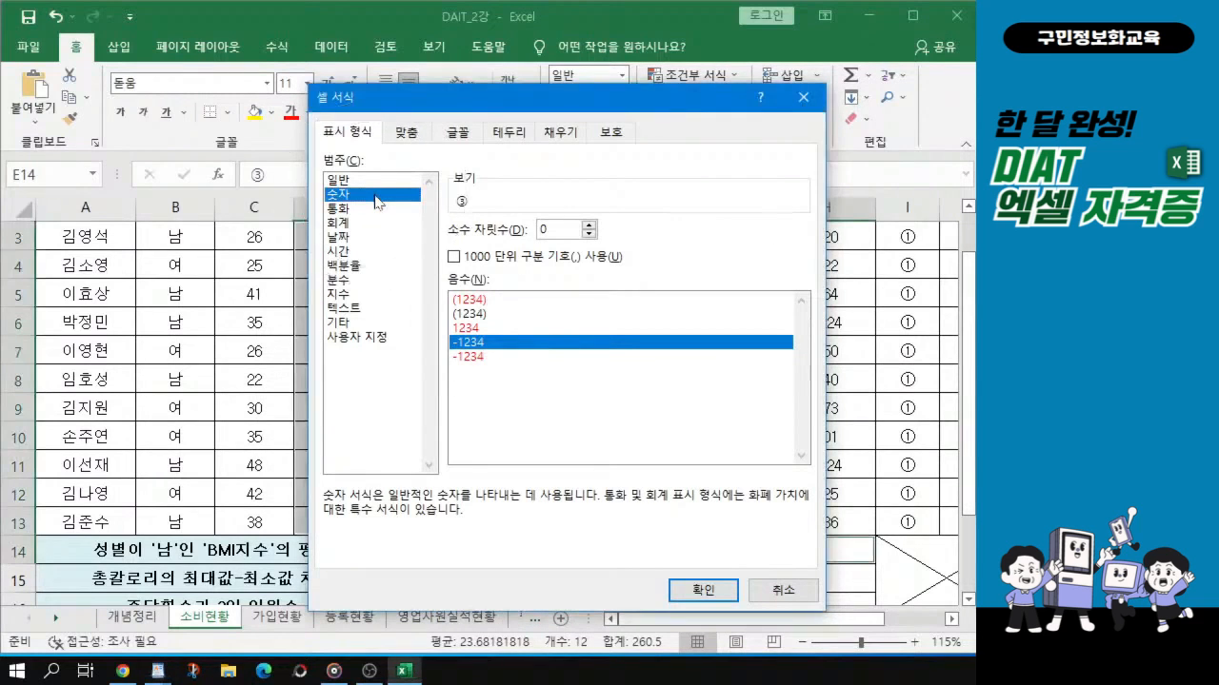
left_click(588, 225)
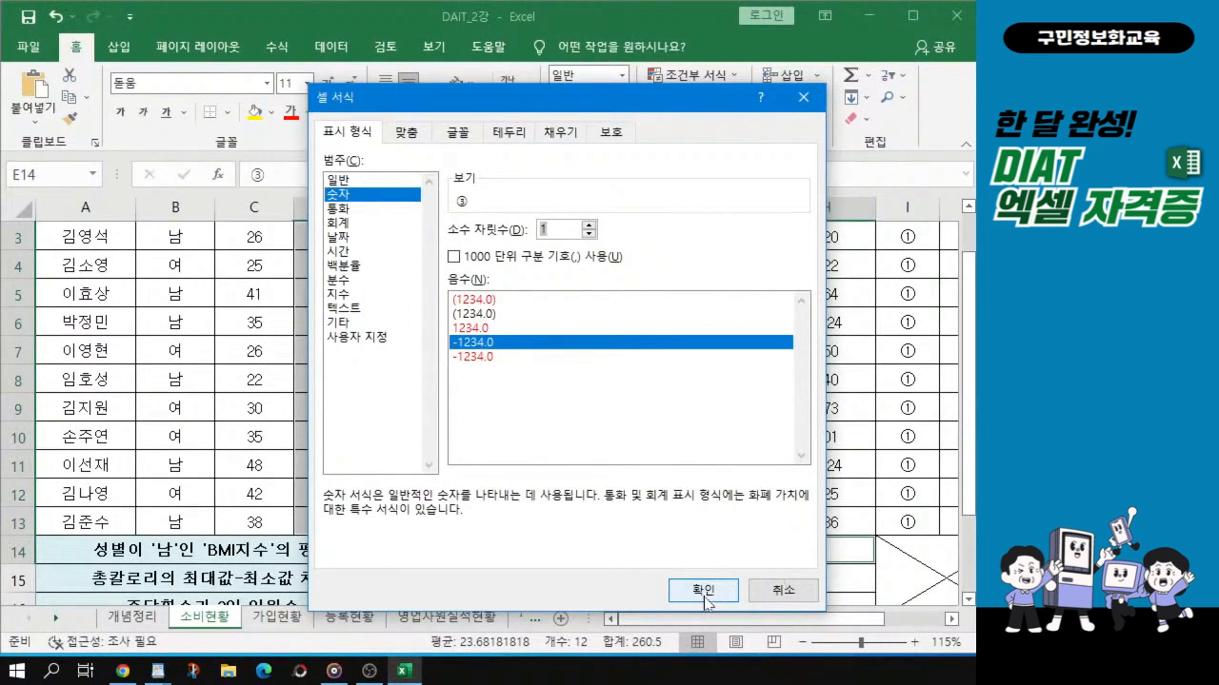
left_click(707, 592)
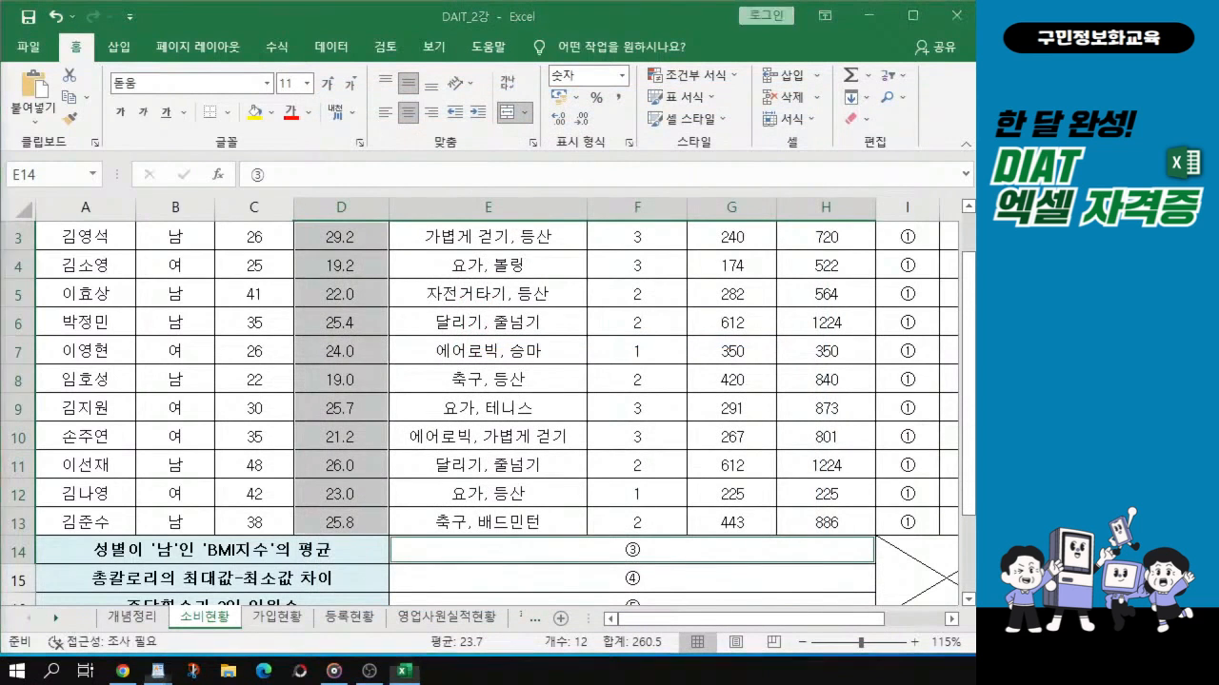
Format H3:H13 with the Number (숫자) format, 0 decimal places and the thousands separator
key("alt+Tab")
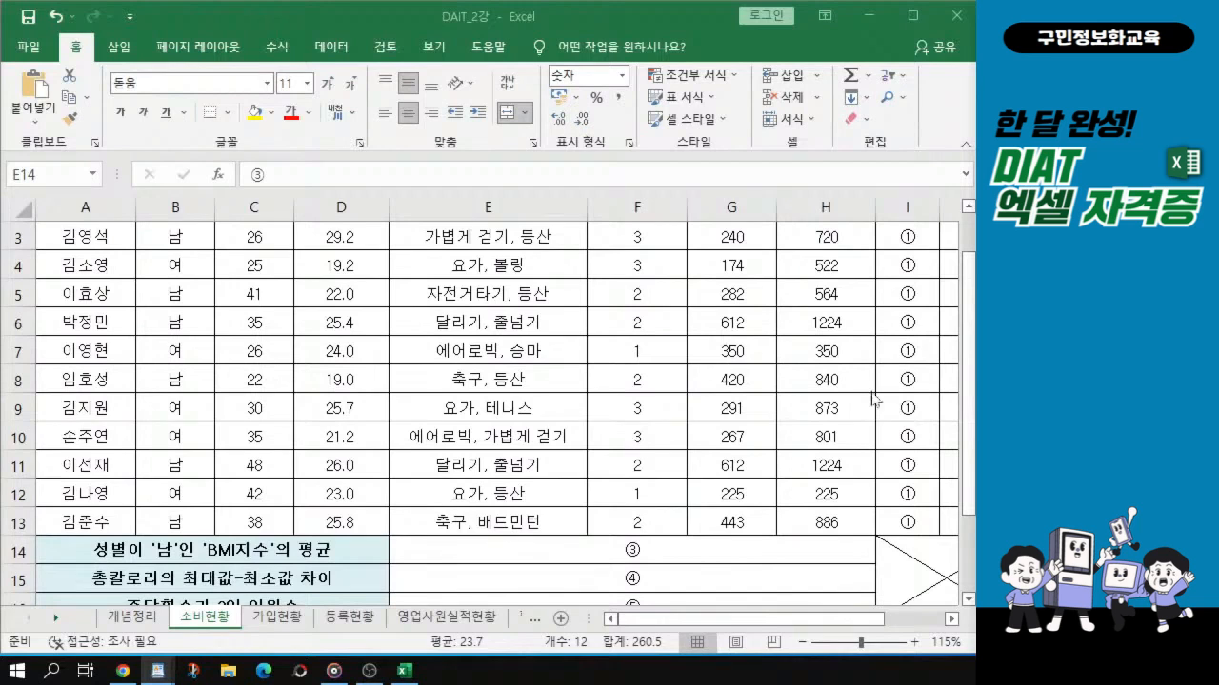
left_click(828, 238)
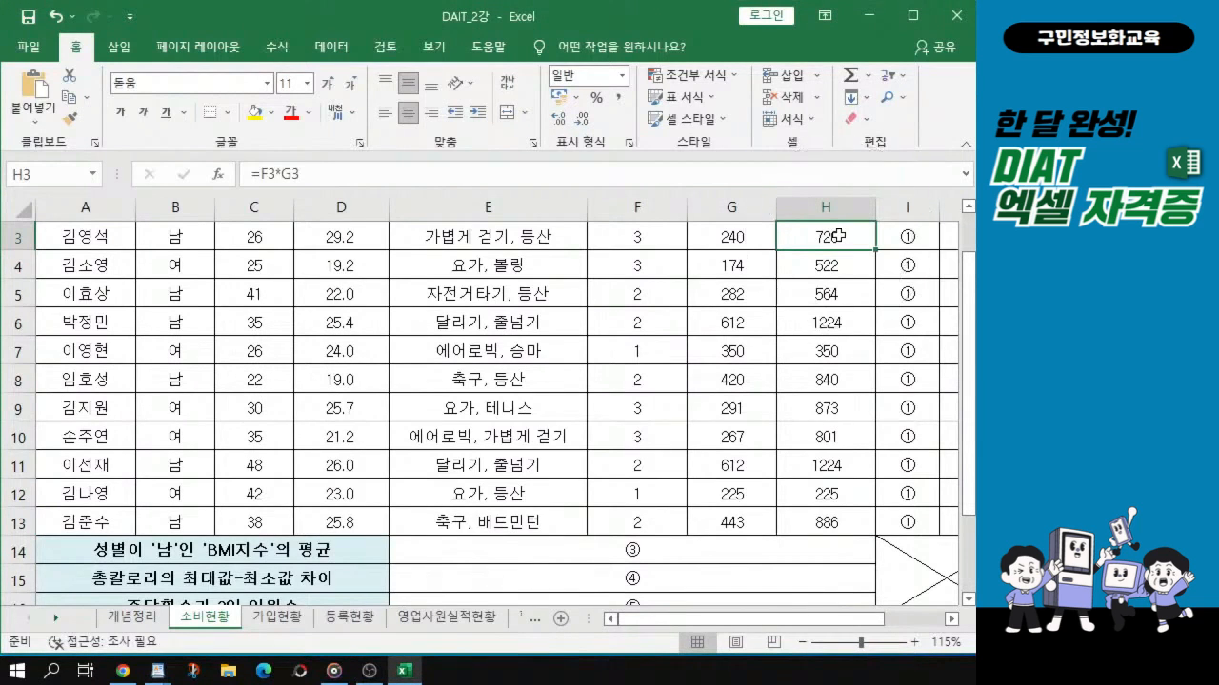
left_click(837, 236)
left_click(912, 645)
left_click(831, 231)
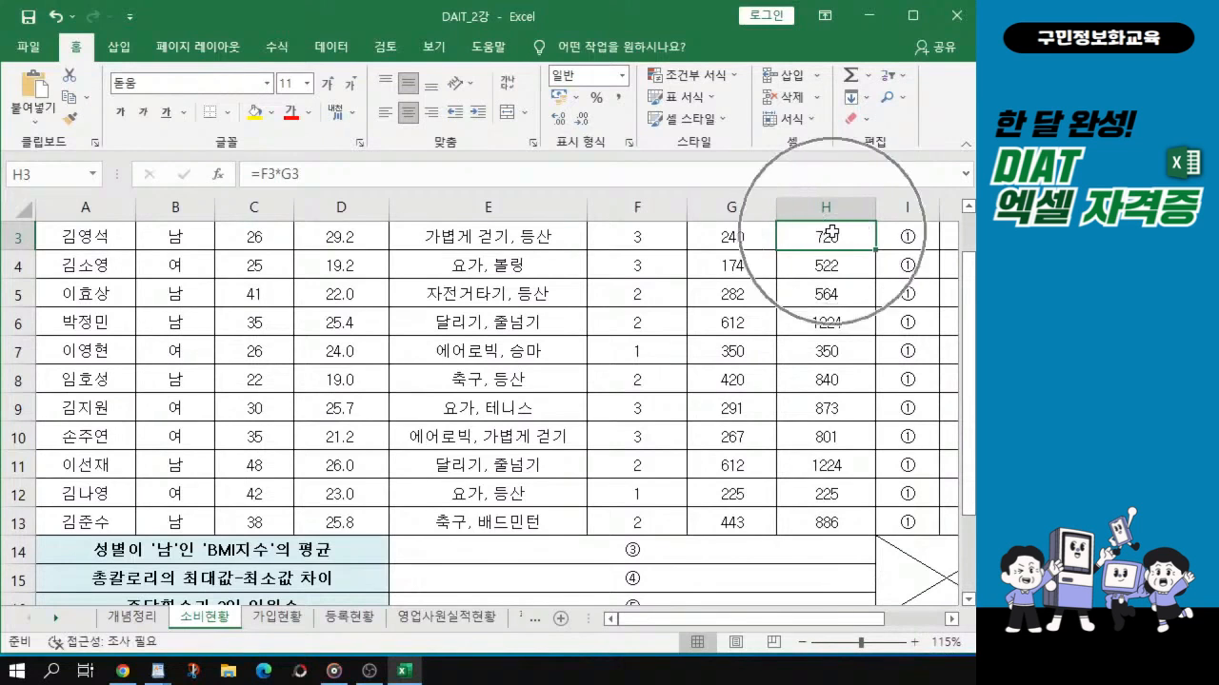
left_click_drag(833, 232, 838, 522)
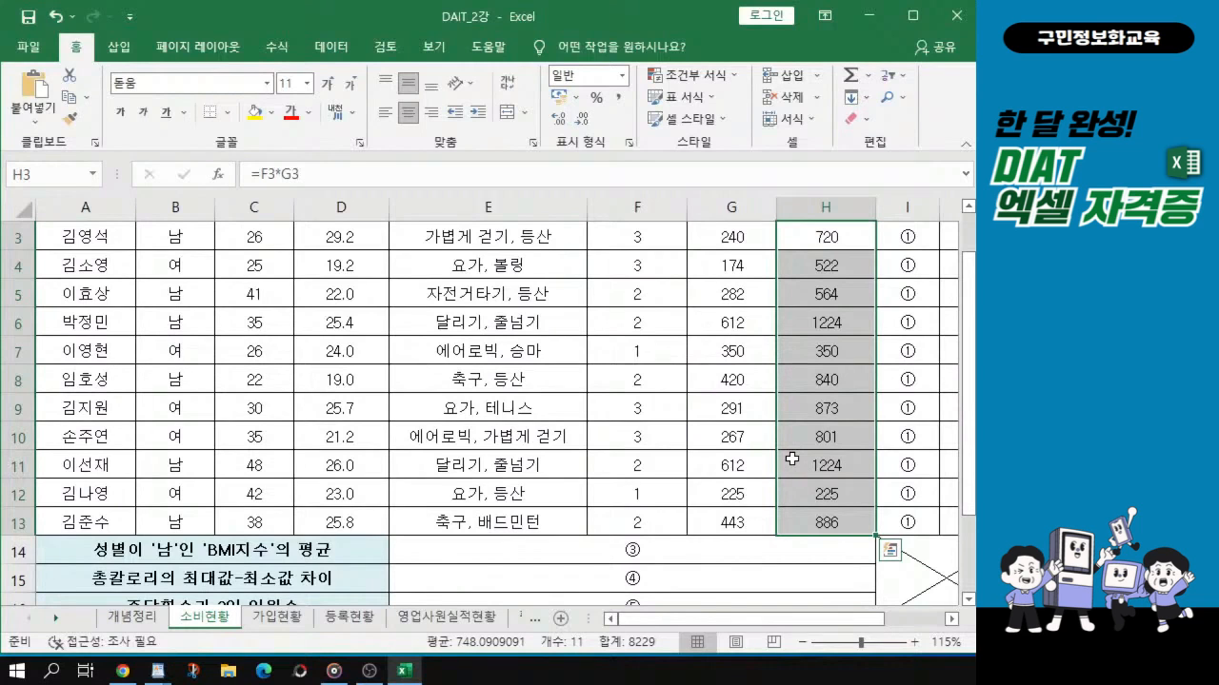
key("ctrl+1")
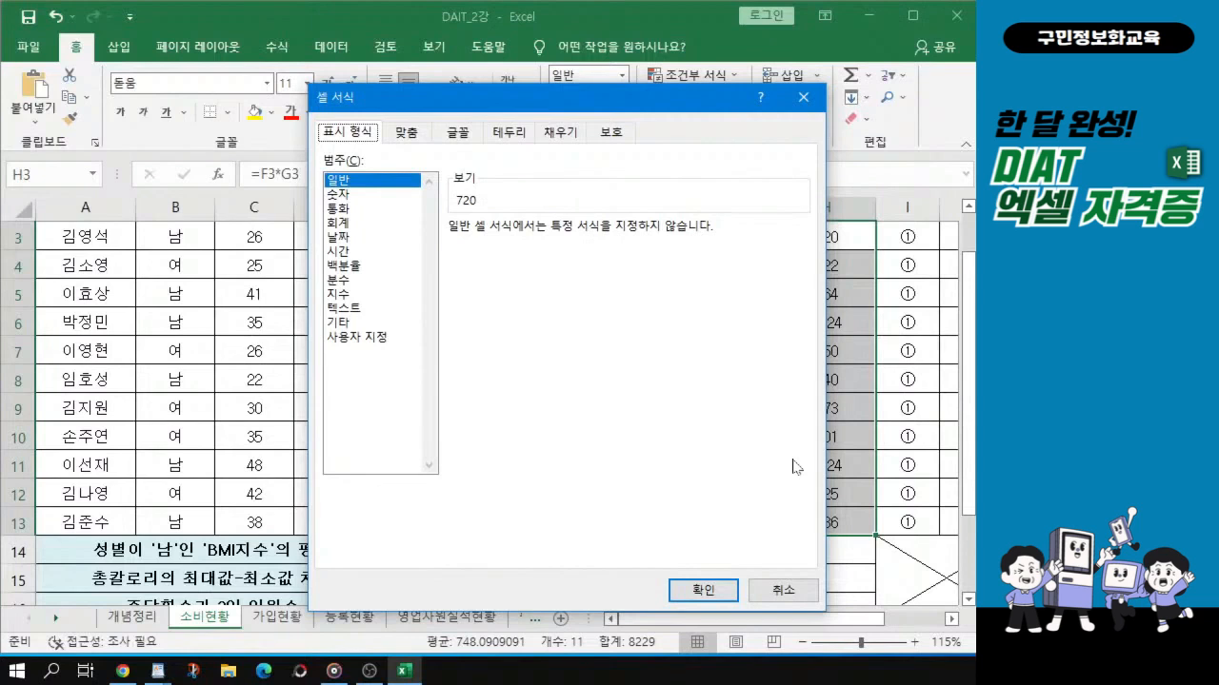
left_click(339, 195)
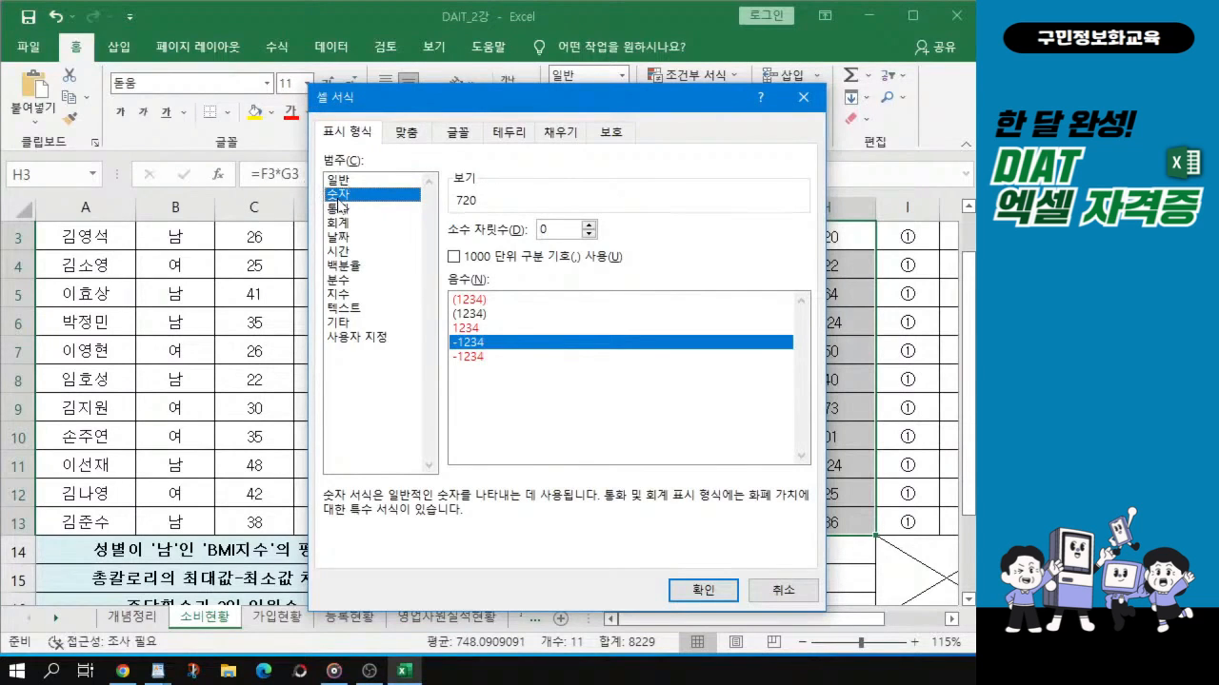
left_click(455, 257)
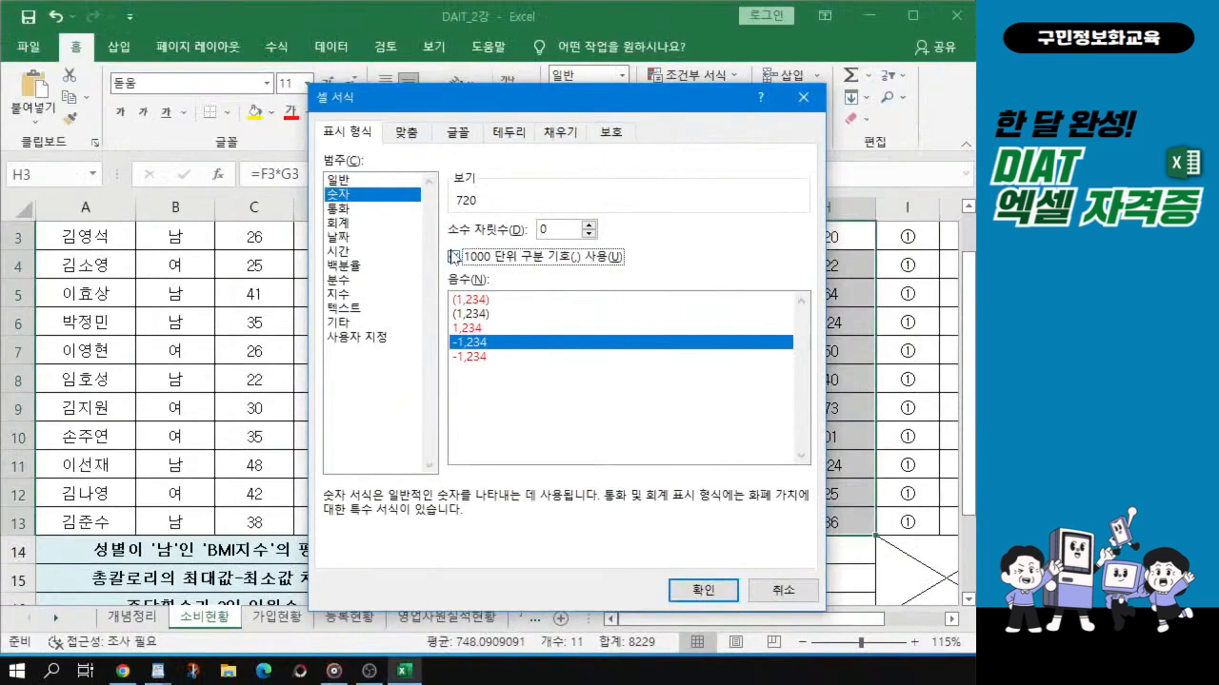
left_click(704, 591)
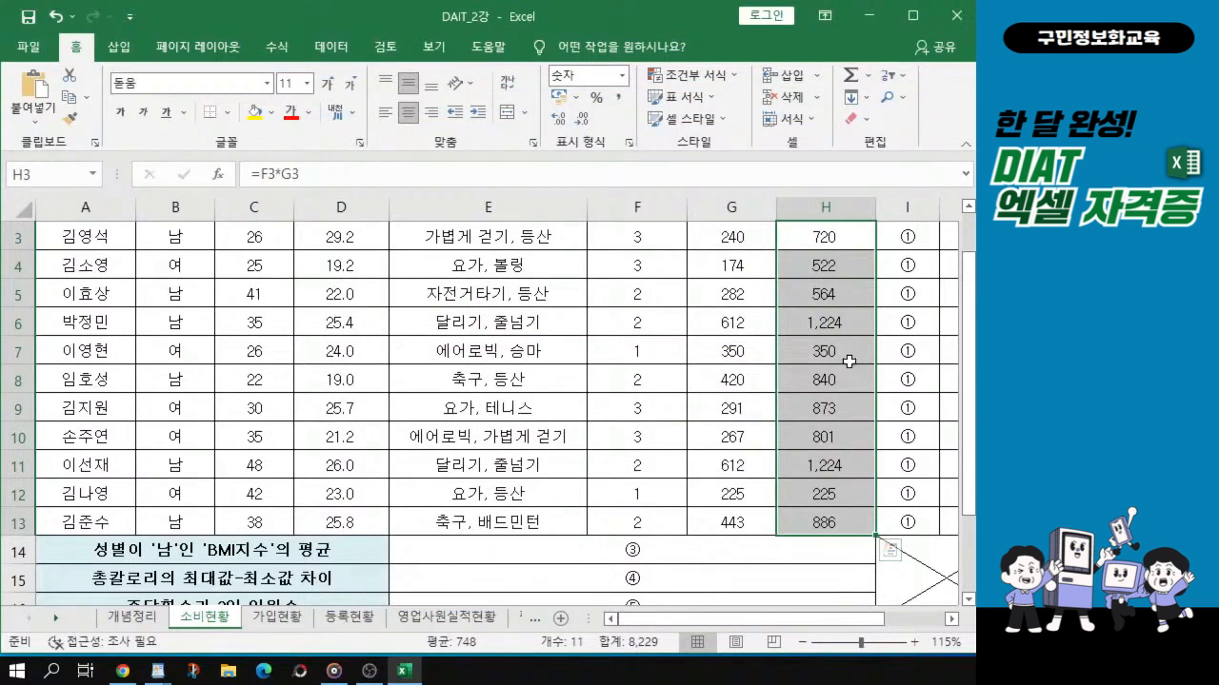
key("ctrl")
key("Escape")
key("ctrl+q")
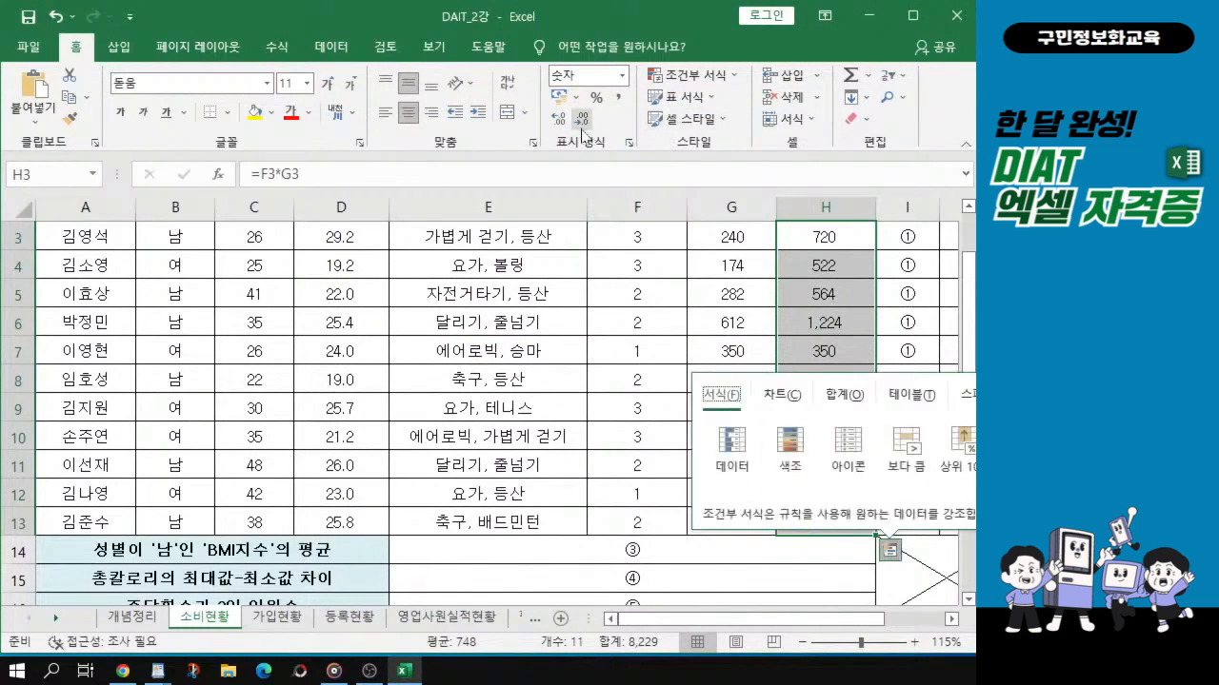
key("ctrl")
key("ctrl")
left_click(806, 246)
left_click_drag(825, 321, 854, 525)
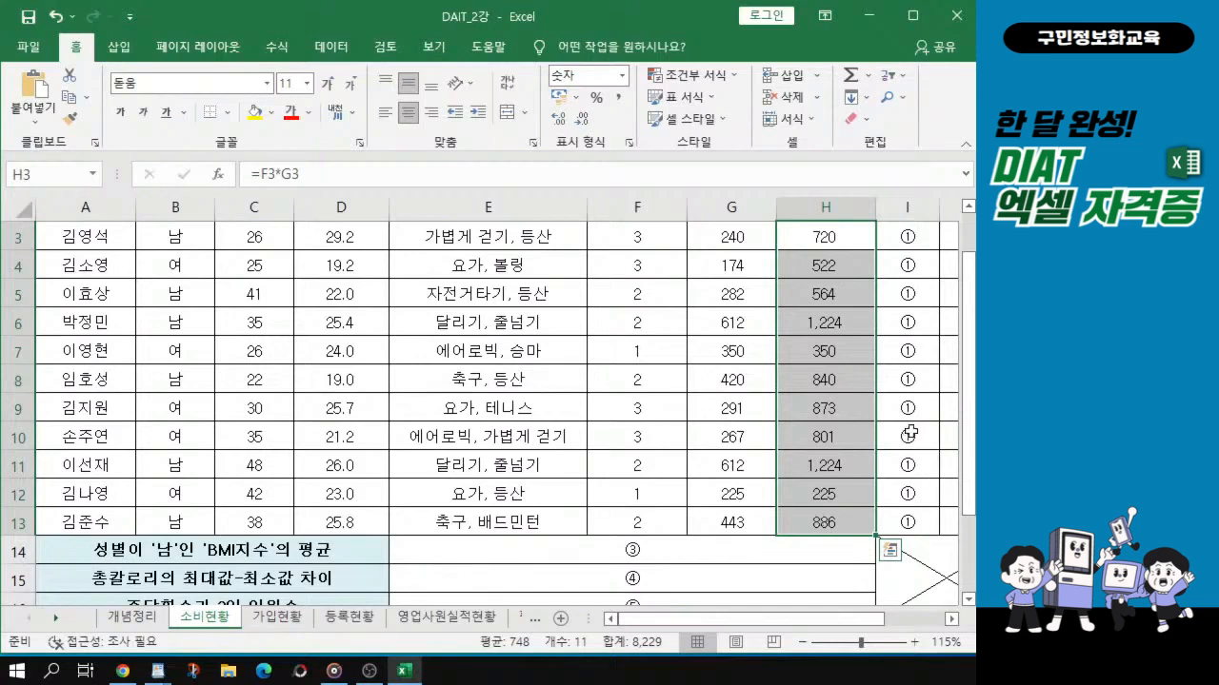
key("alt+Tab")
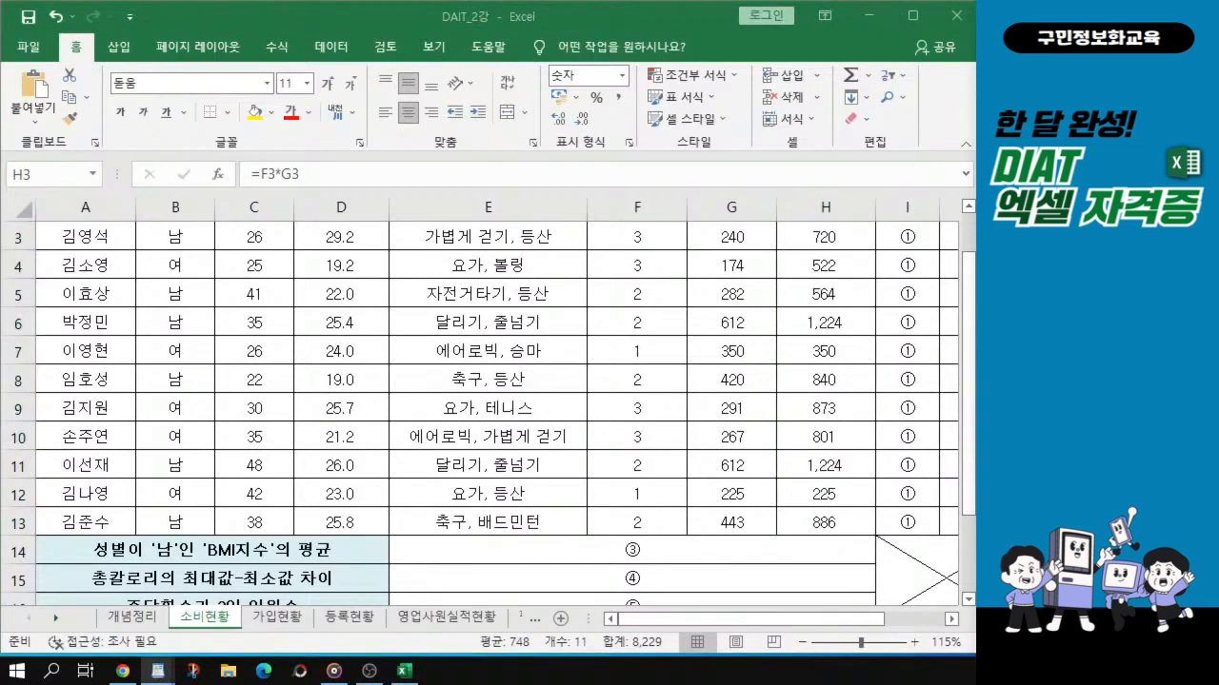
key("alt+Tab")
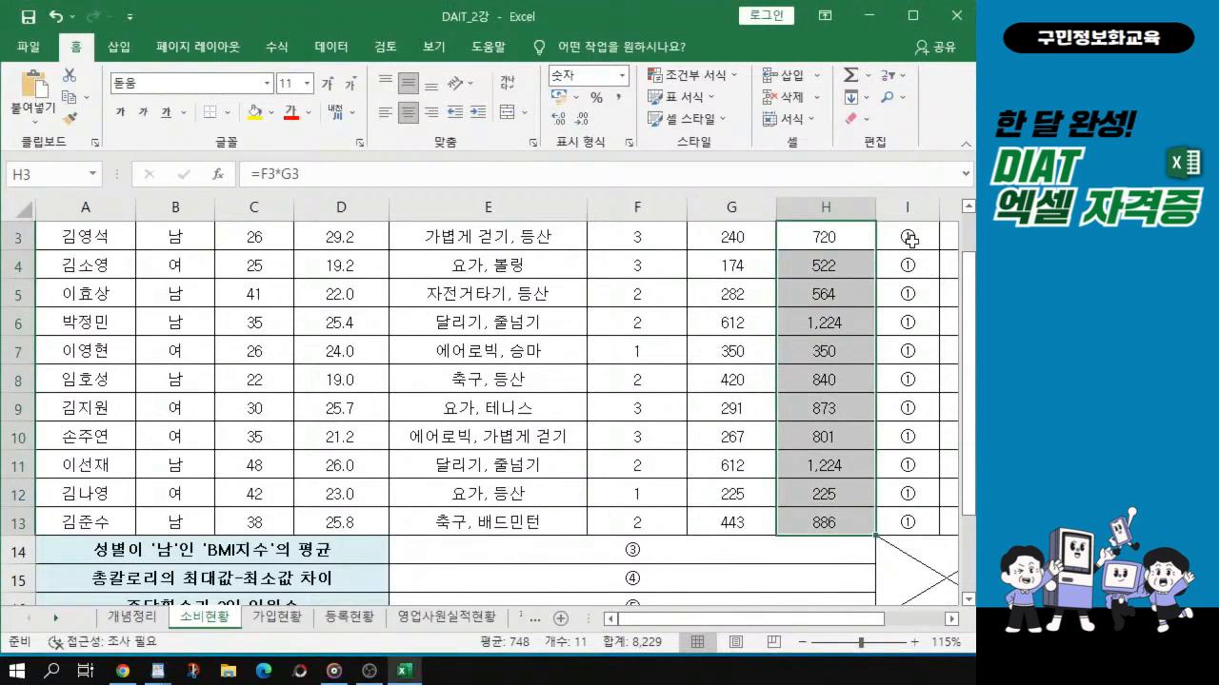
Apply the custom (사용자 지정) number format #"위" to the rank cells I3:I13
left_click(907, 238)
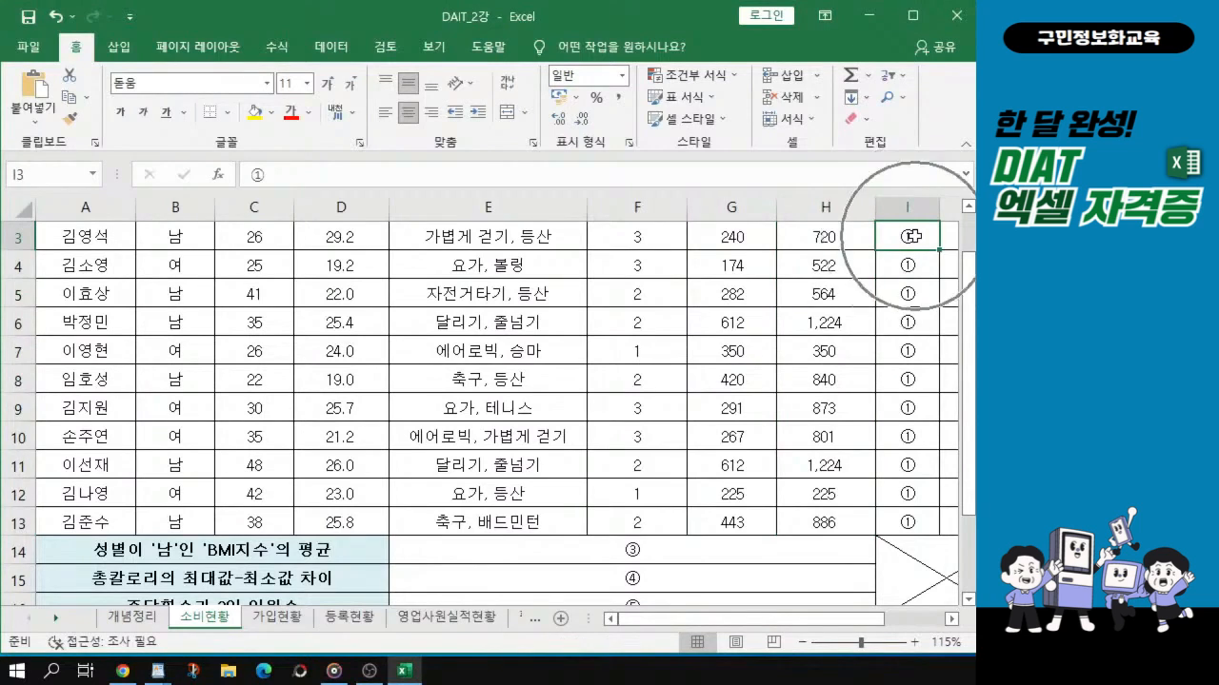
left_click_drag(911, 236, 927, 534)
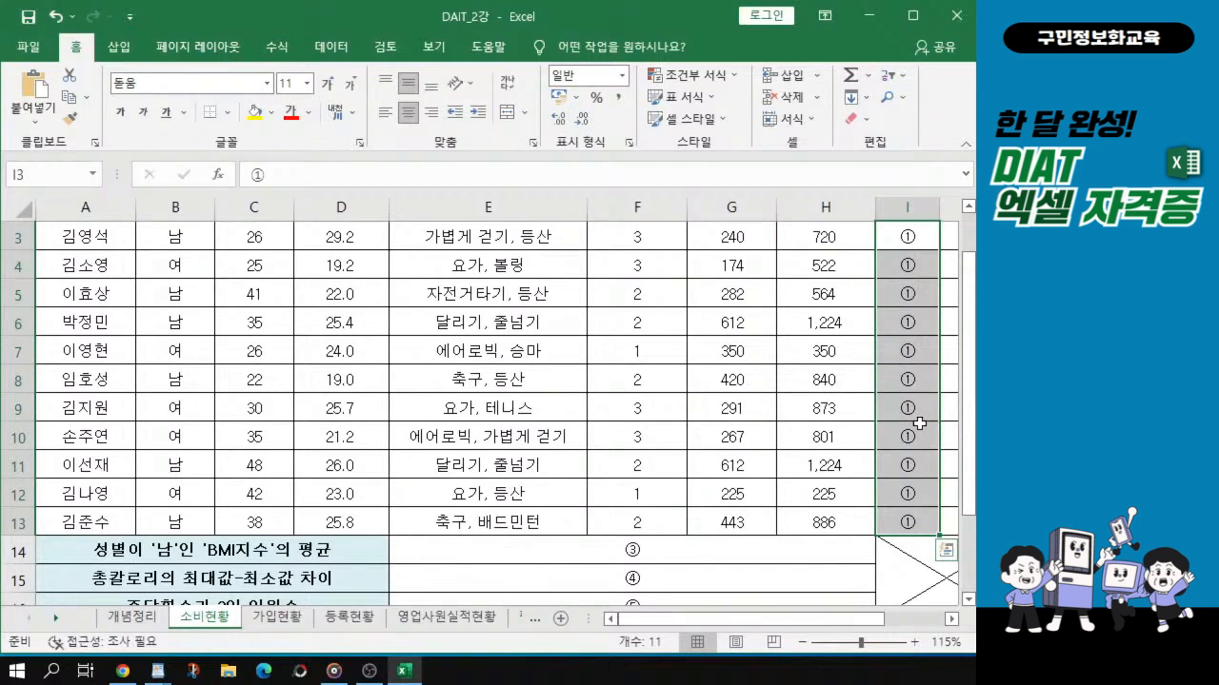
left_click(946, 551)
left_click(917, 275)
left_click_drag(909, 235, 910, 520)
key("ctrl+1")
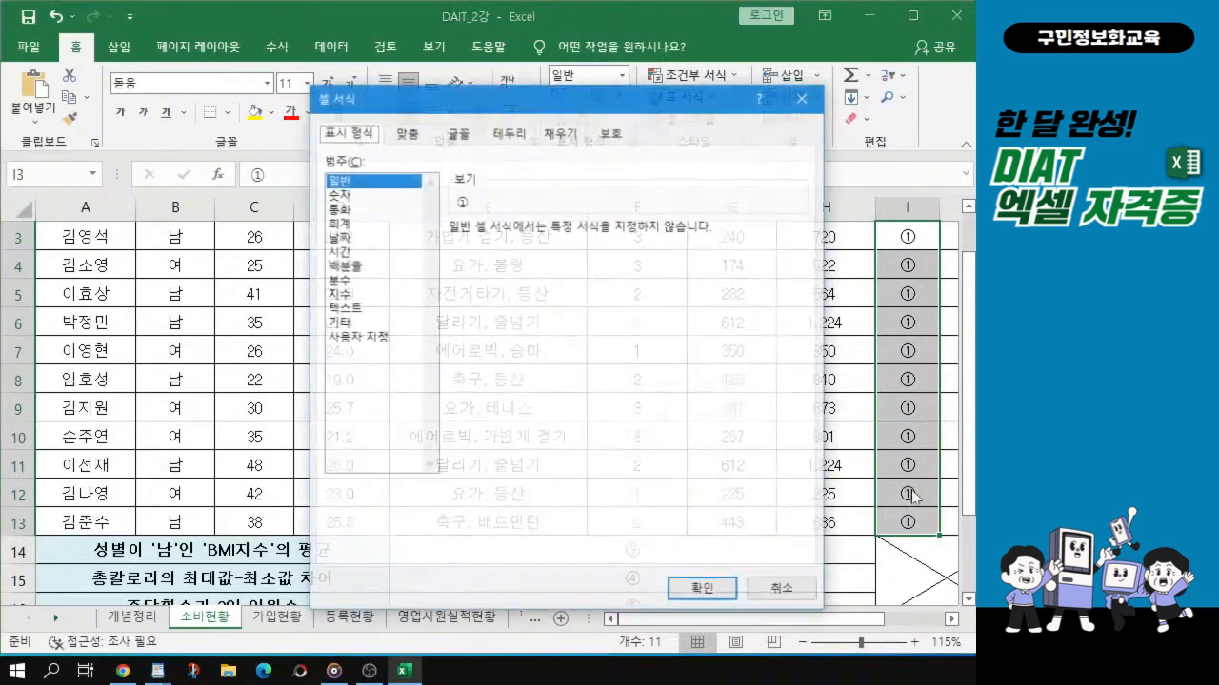
left_click(376, 338)
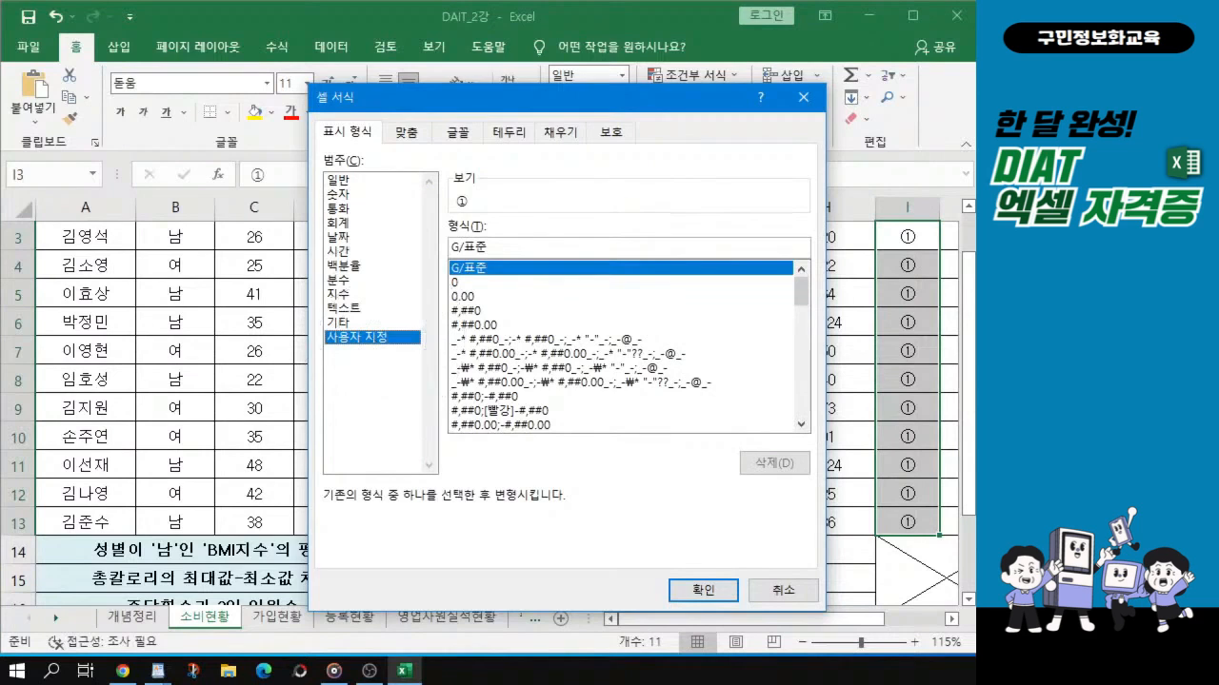
left_click_drag(491, 248, 354, 226)
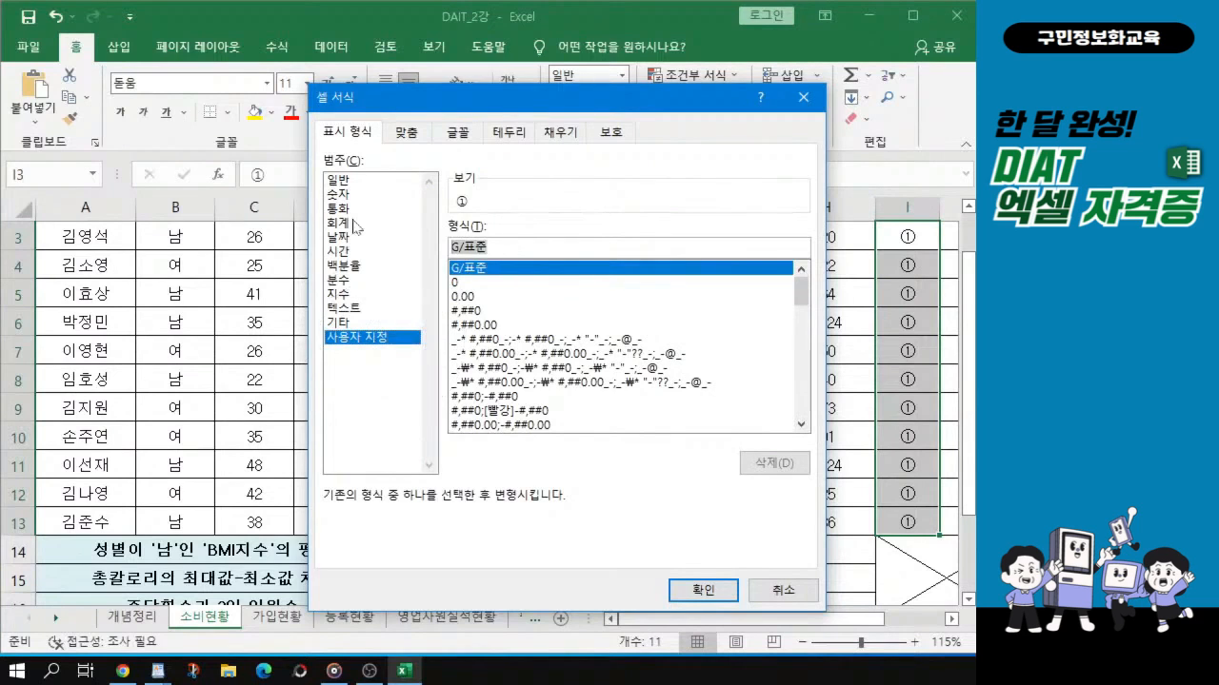
key("BackSpace")
type("#")
type("\"dn")
key("BackSpace")
key("BackSpace")
type("위\"")
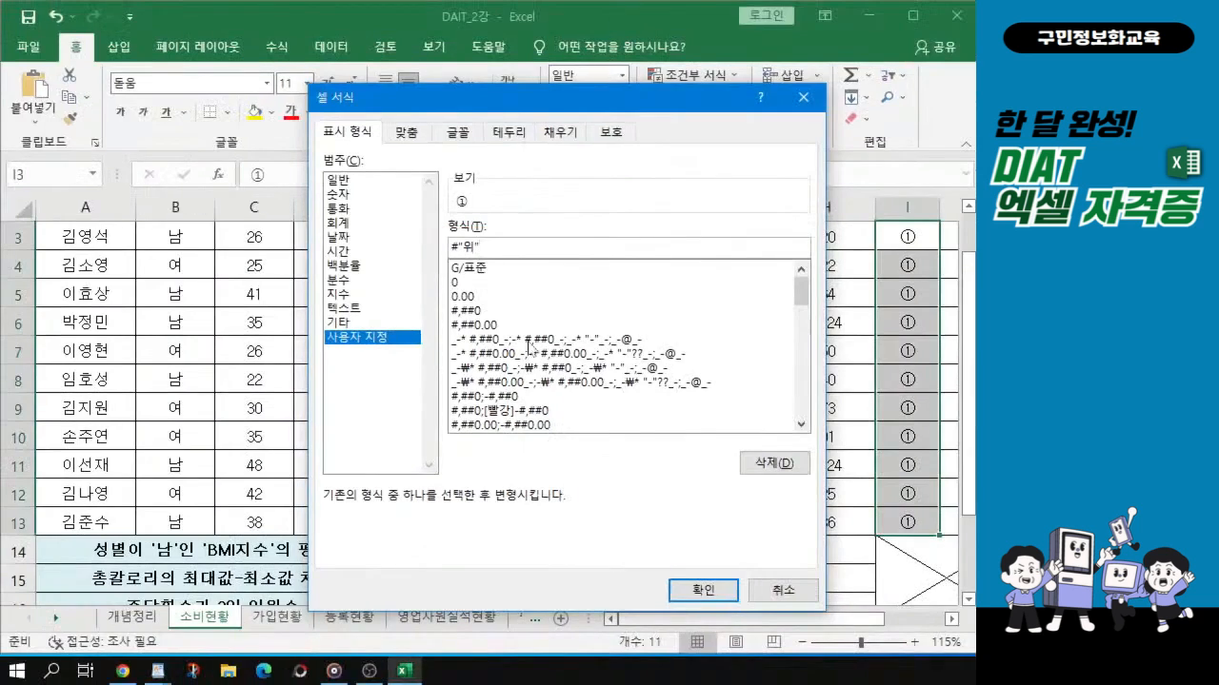
left_click(705, 591)
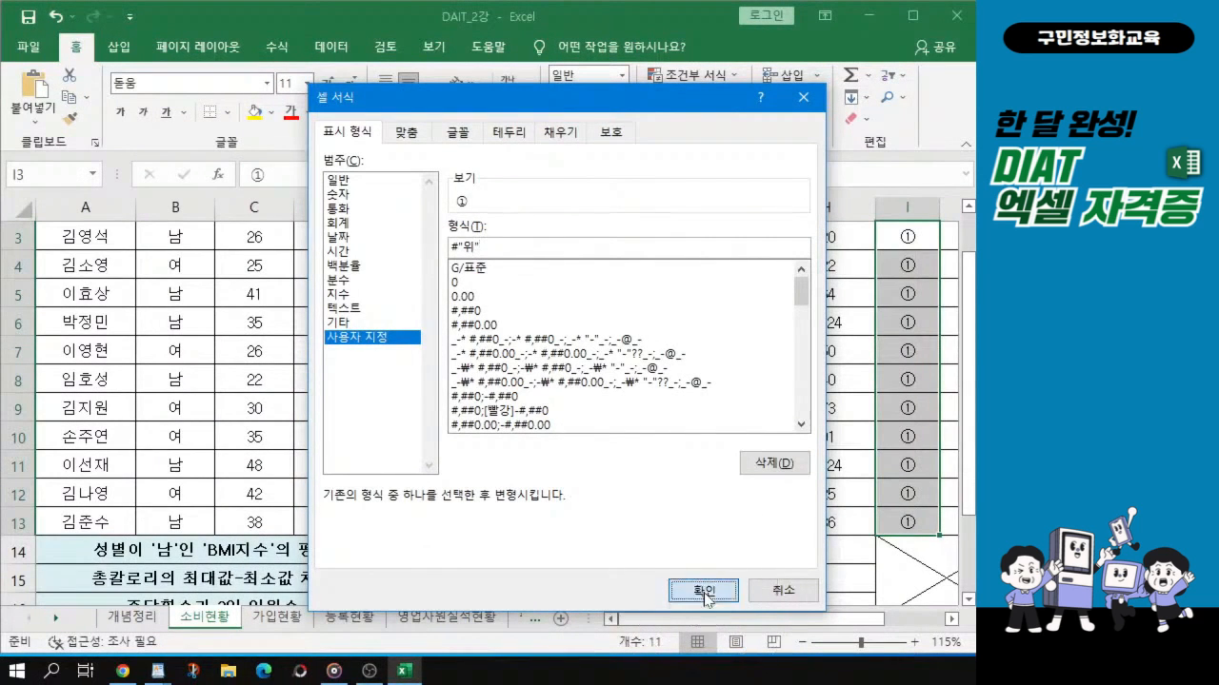
left_click(704, 591)
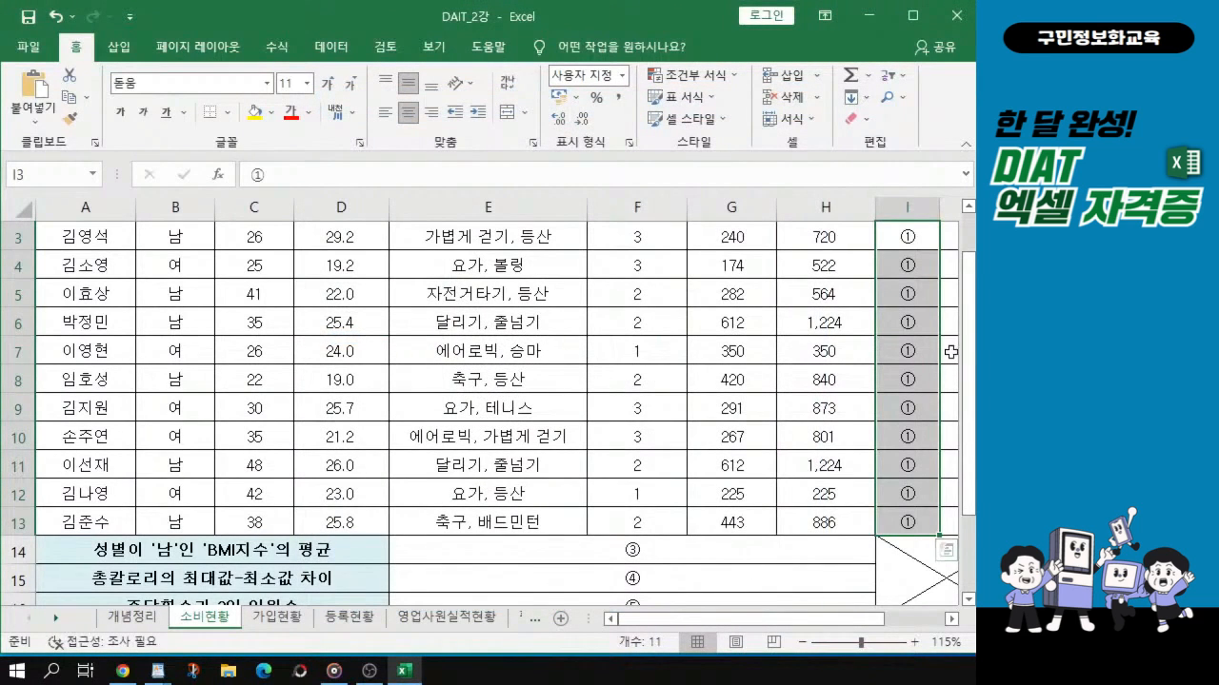
key("ctrl+q")
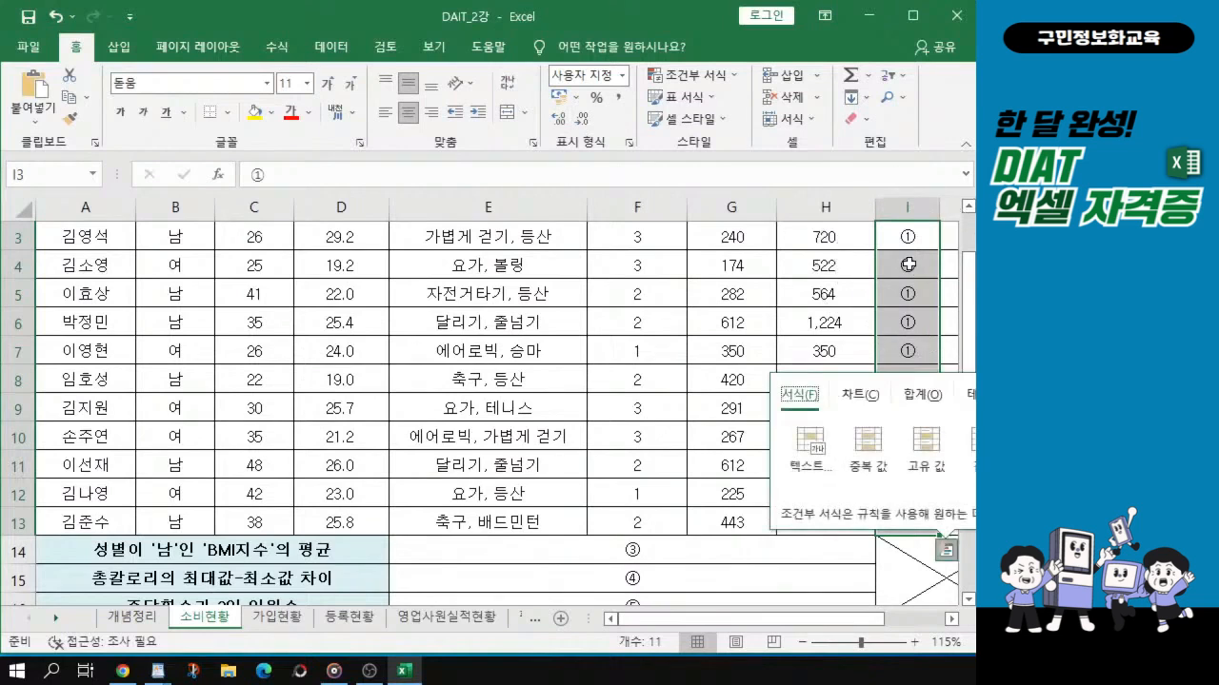
key("Escape")
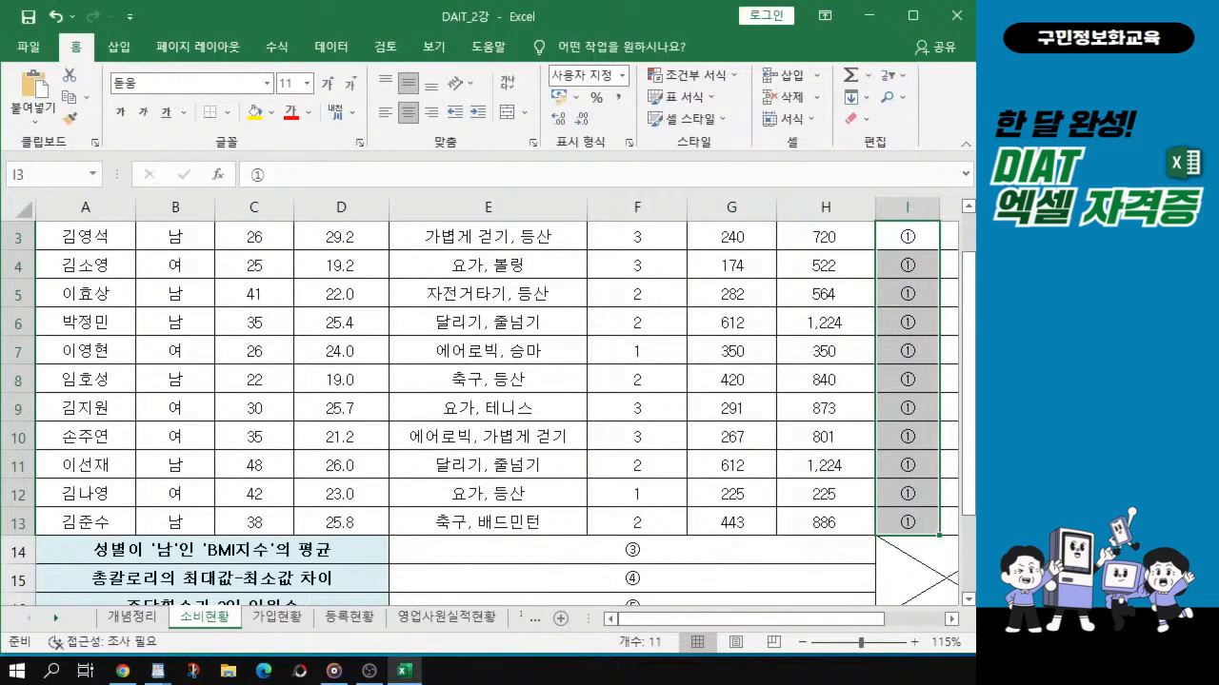
key("alt+Tab")
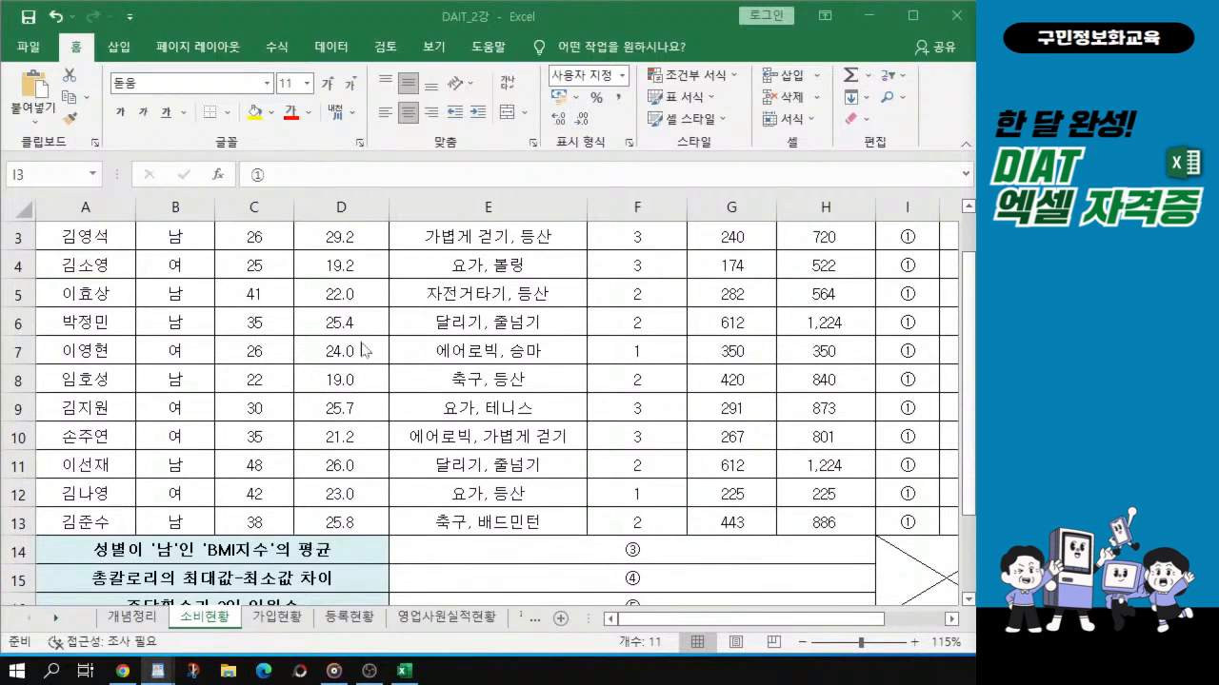
Create a new conditional formatting rule for A3:J13 that uses a formula to determine which cells to format
scroll(362, 351, "down", 1)
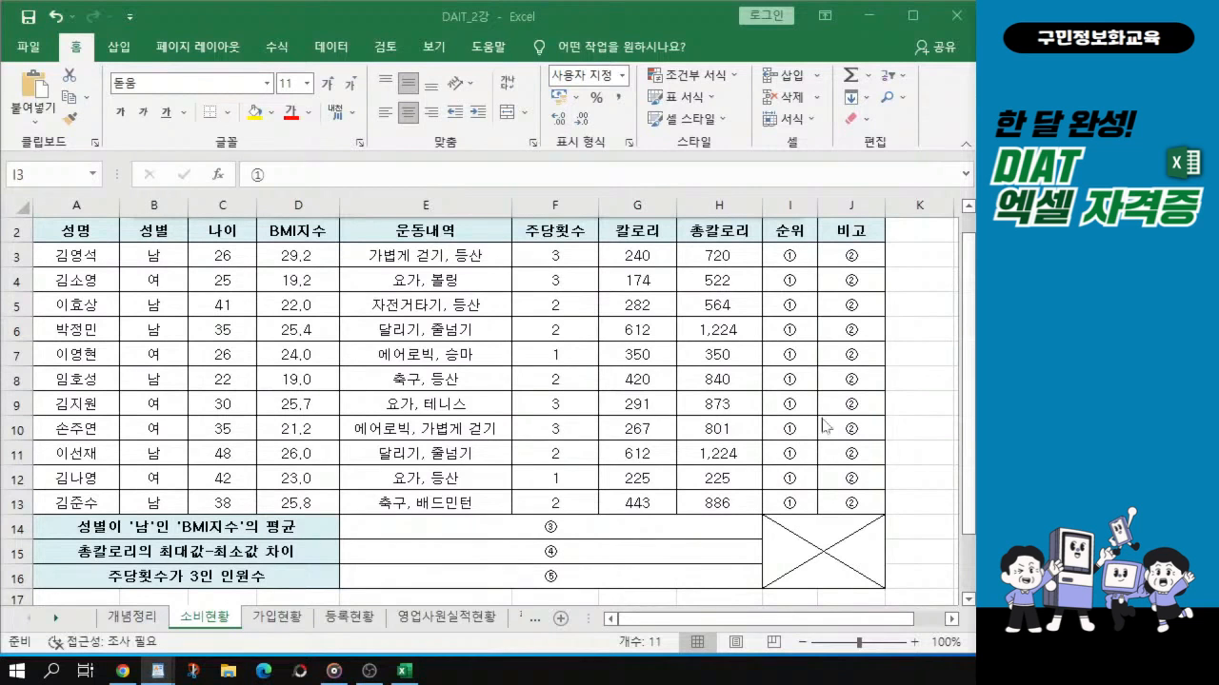
left_click(63, 255)
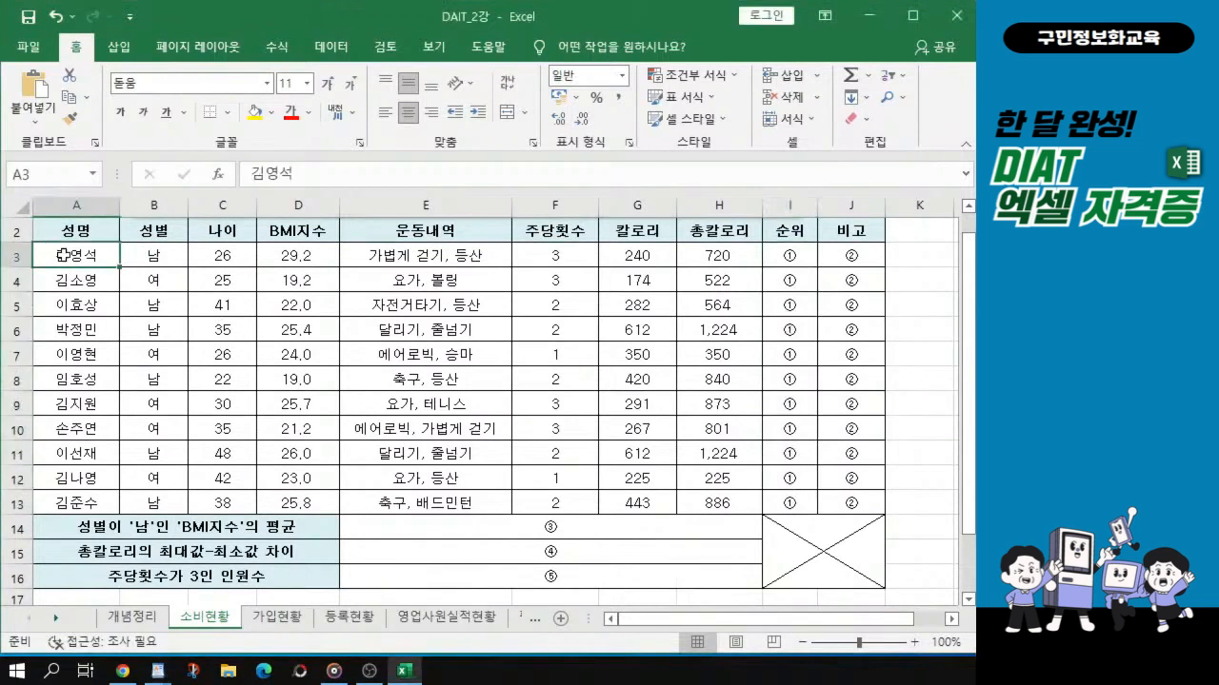
left_click_drag(63, 255, 609, 399)
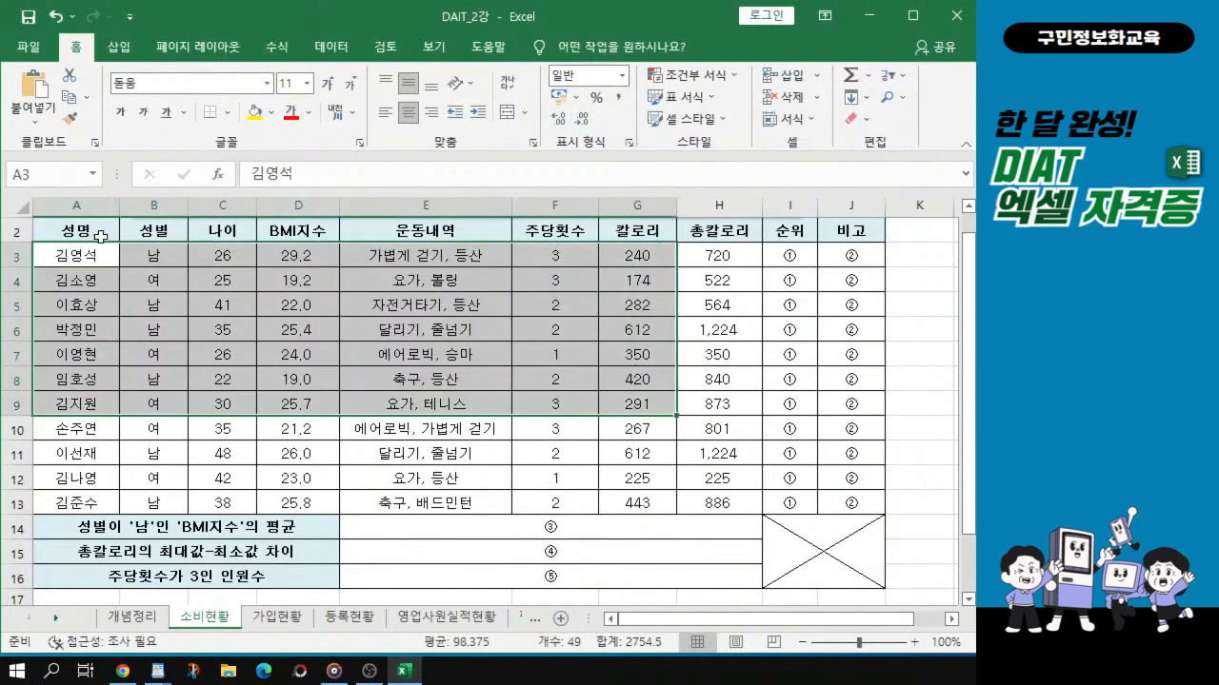
left_click(65, 256)
left_click_drag(65, 255, 844, 495)
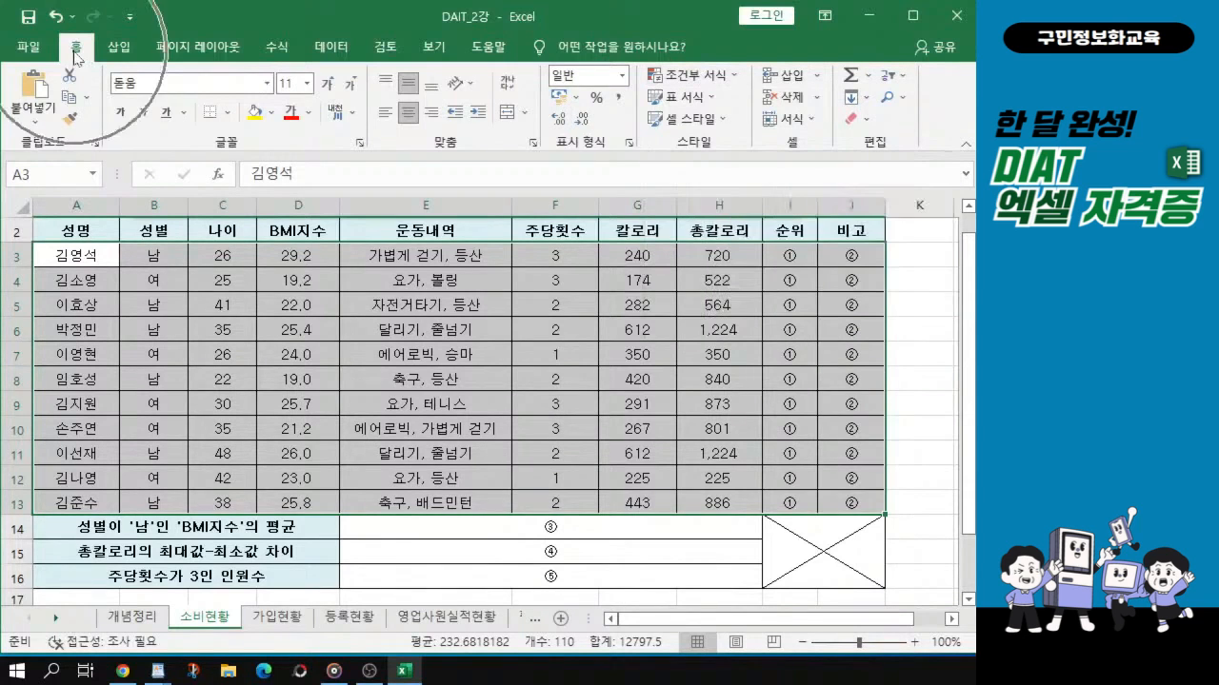
key("ctrl+q")
key("Escape")
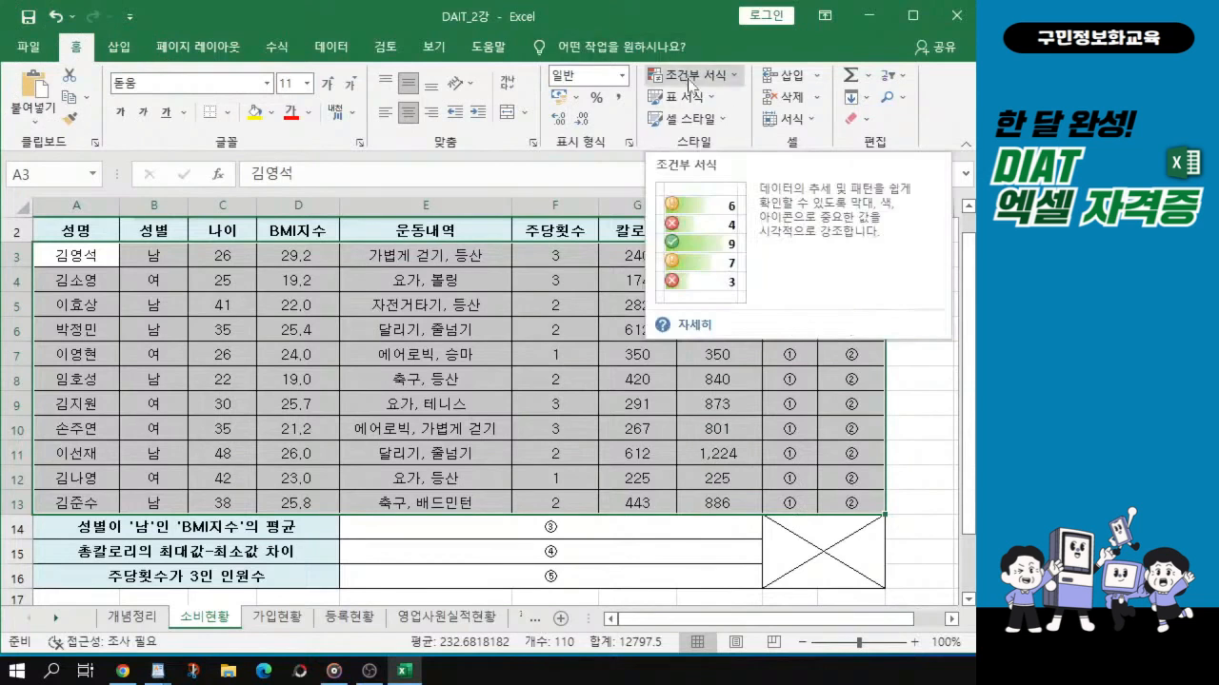
left_click(693, 82)
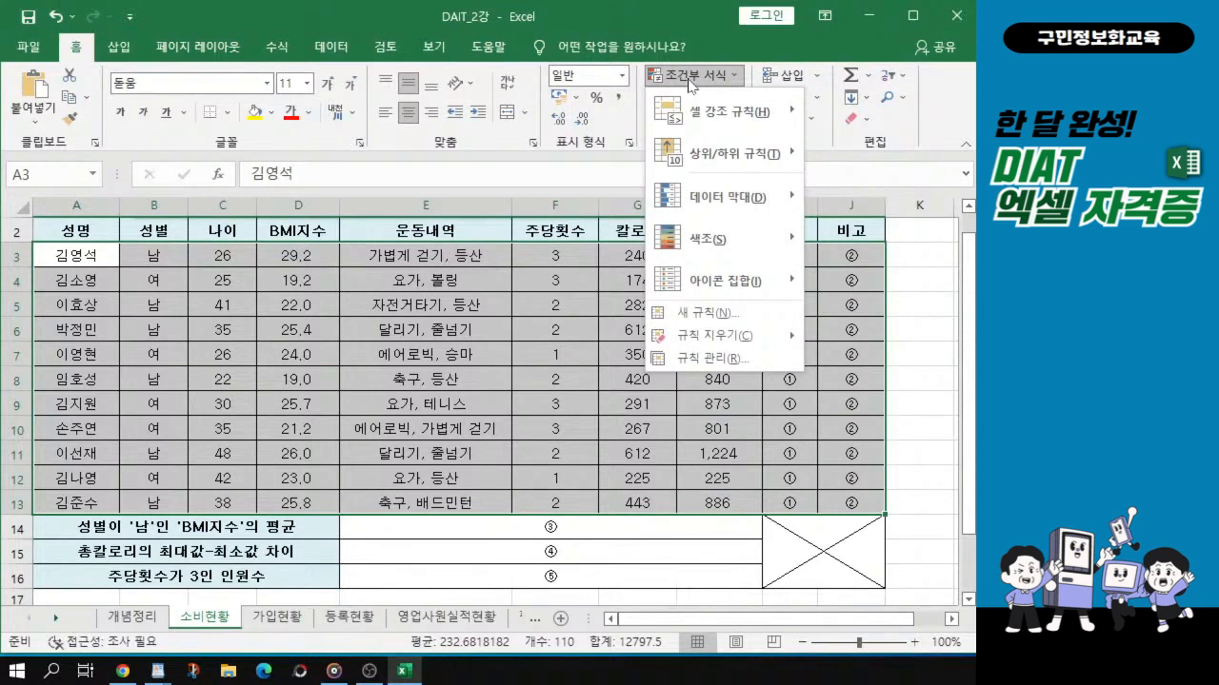
left_click(709, 319)
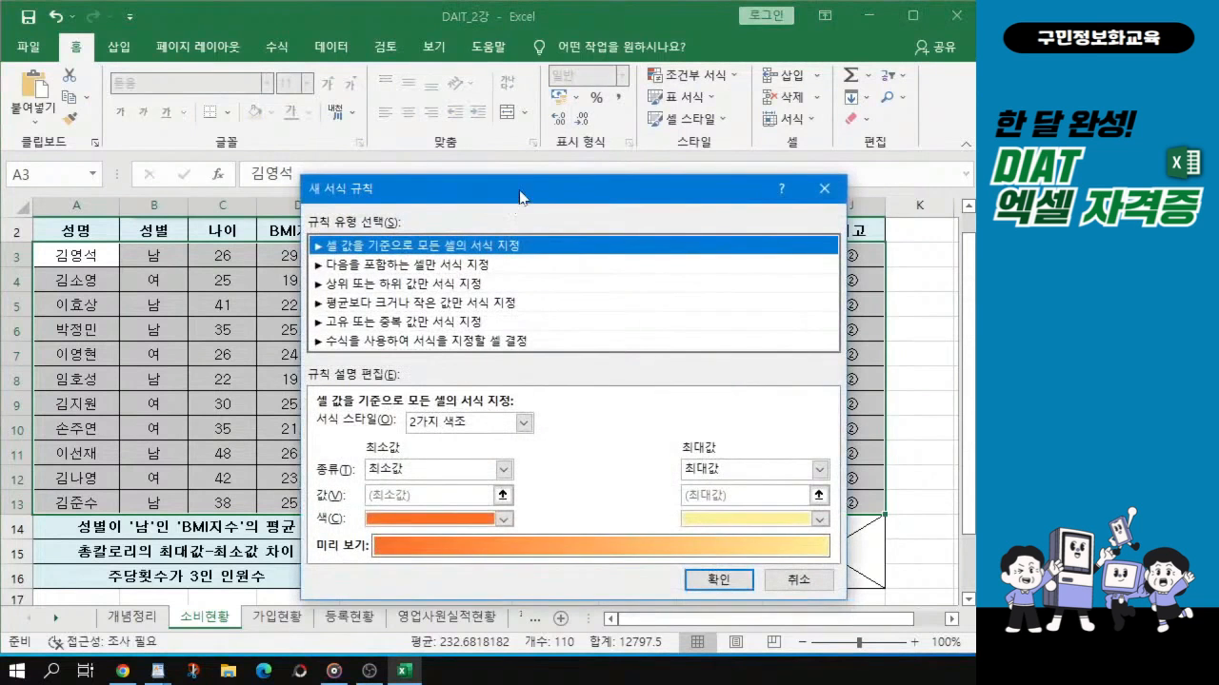
left_click_drag(520, 190, 513, 146)
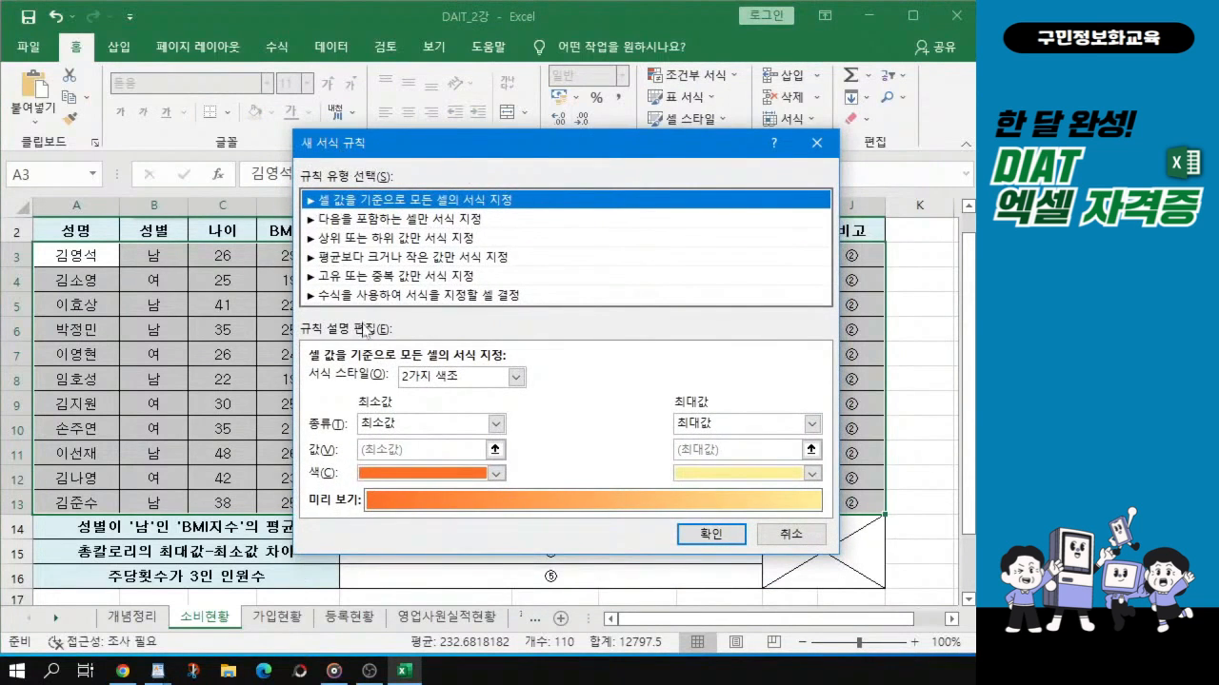
left_click(349, 296)
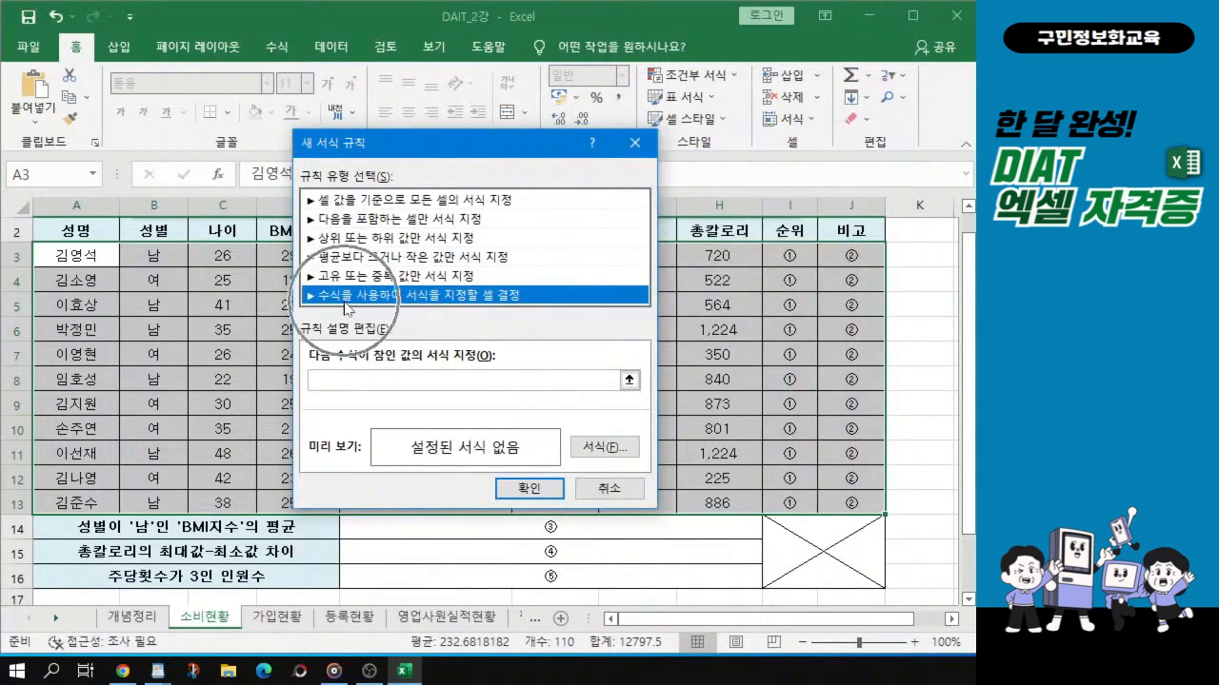
key("ctrl")
key("ctrl")
key("ctrl")
key("ctrl")
key("ctrl")
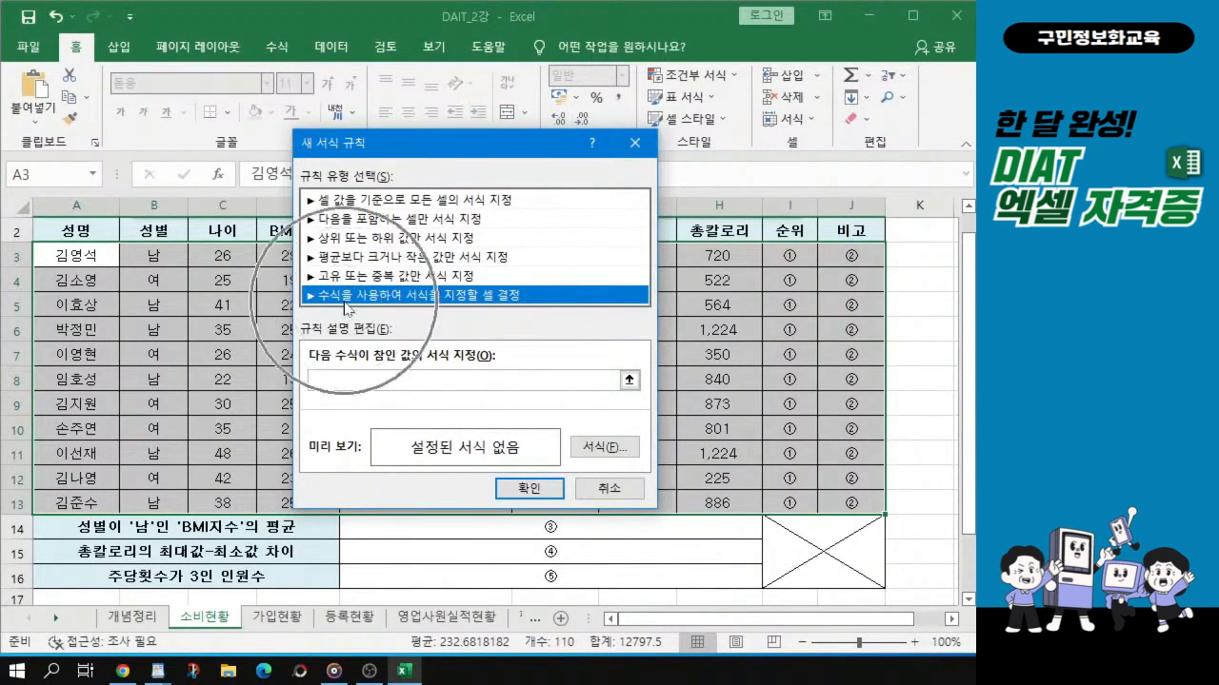
key("ctrl")
key("ctrl")
key("ctrl")
key("ctrl")
key("ctrl")
key("ctrl")
key("ctrl")
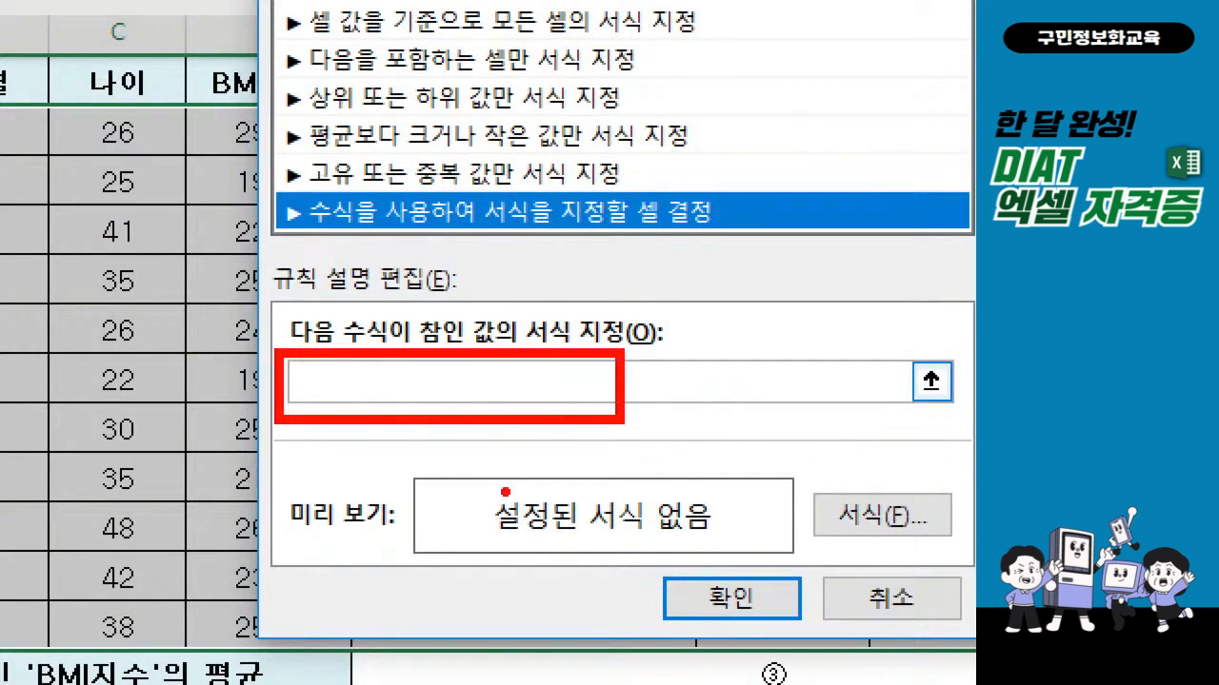
mouse_move(317, 370)
left_mouse_down()
mouse_move(337, 389)
mouse_move(374, 360)
left_mouse_up()
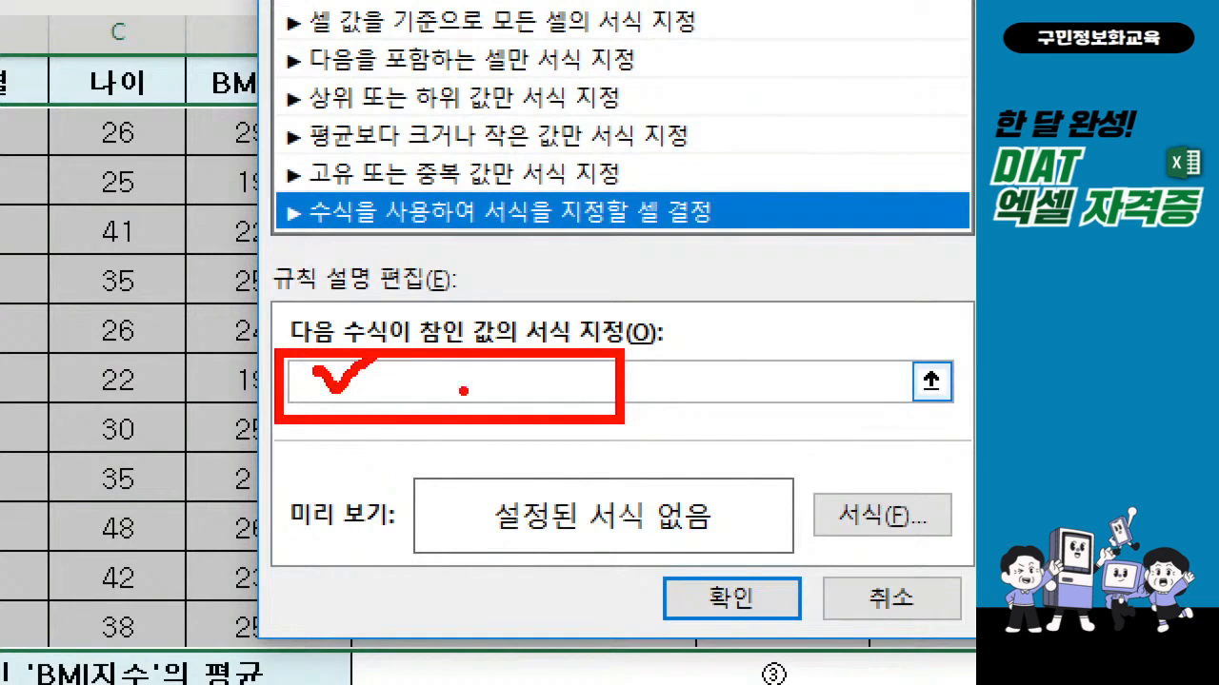
key("Escape")
Begin the rule's formula with an equals sign and move the dialog clear of the 총칼로리 column
left_click(383, 382)
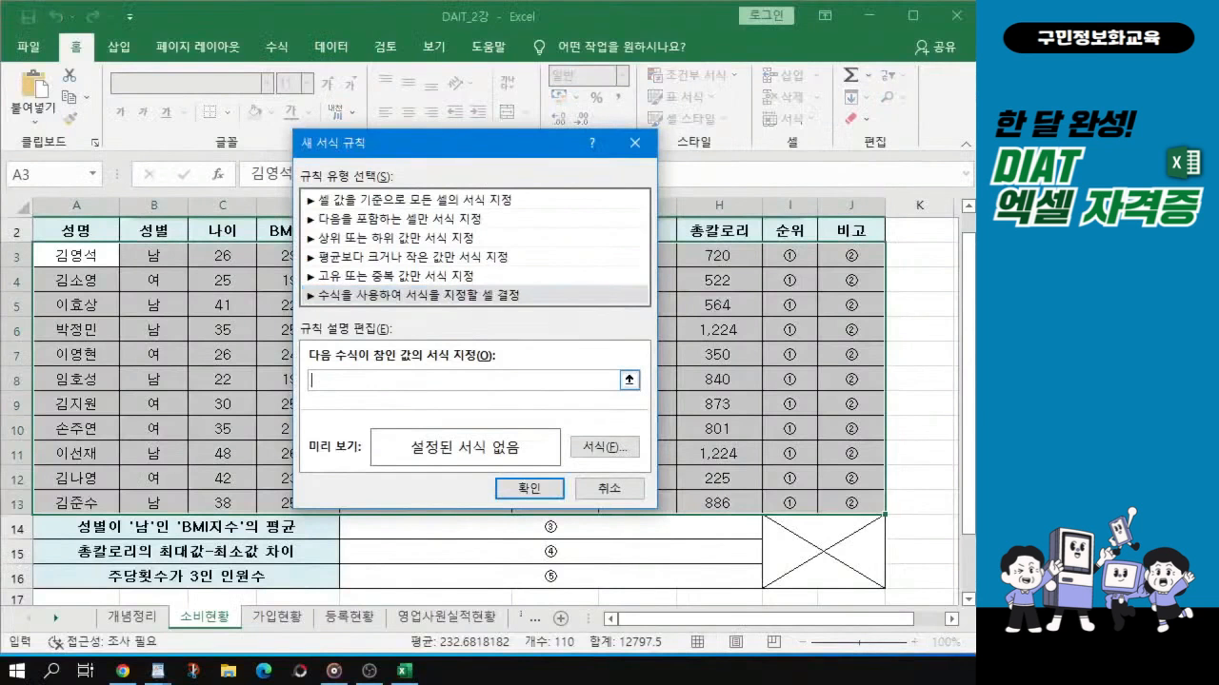
type("=")
left_click_drag(499, 143, 420, 148)
key("ctrl")
key("ctrl")
key("ctrl")
mouse_move(359, 153)
left_mouse_down()
mouse_move(374, 176)
mouse_move(480, 188)
mouse_move(473, 158)
mouse_move(653, 191)
mouse_move(651, 205)
mouse_move(276, 159)
mouse_move(683, 184)
mouse_move(338, 169)
mouse_move(536, 162)
mouse_move(374, 201)
mouse_move(357, 164)
left_mouse_up()
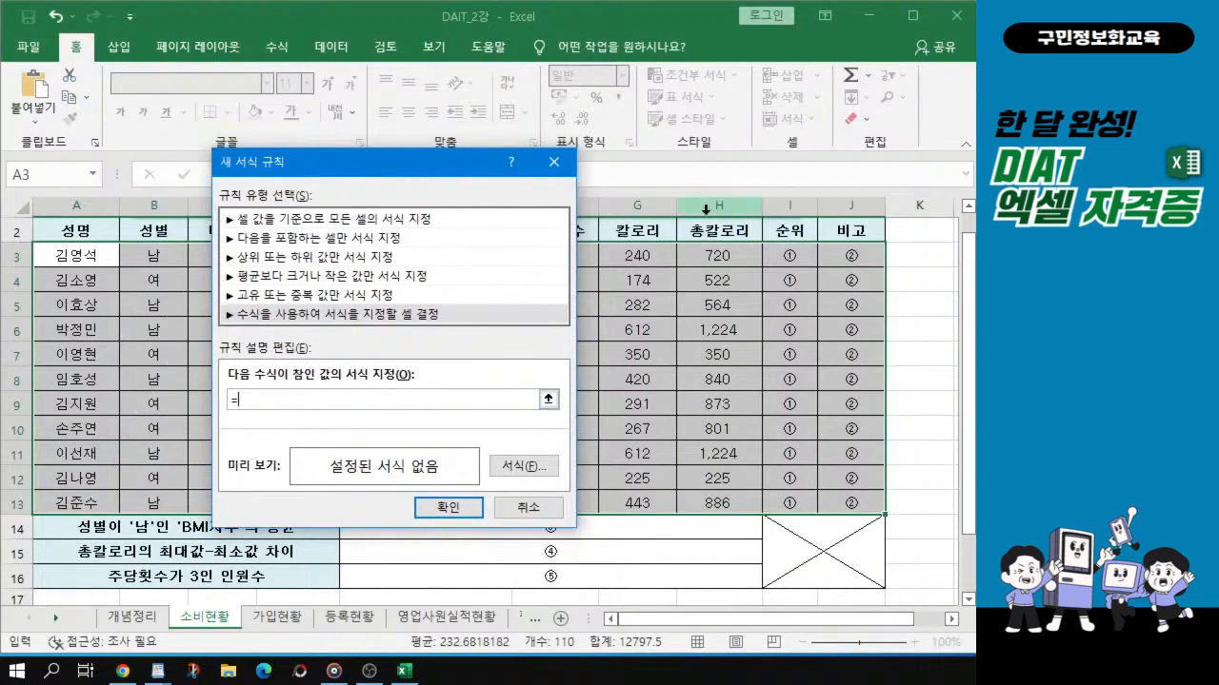
left_click(719, 257)
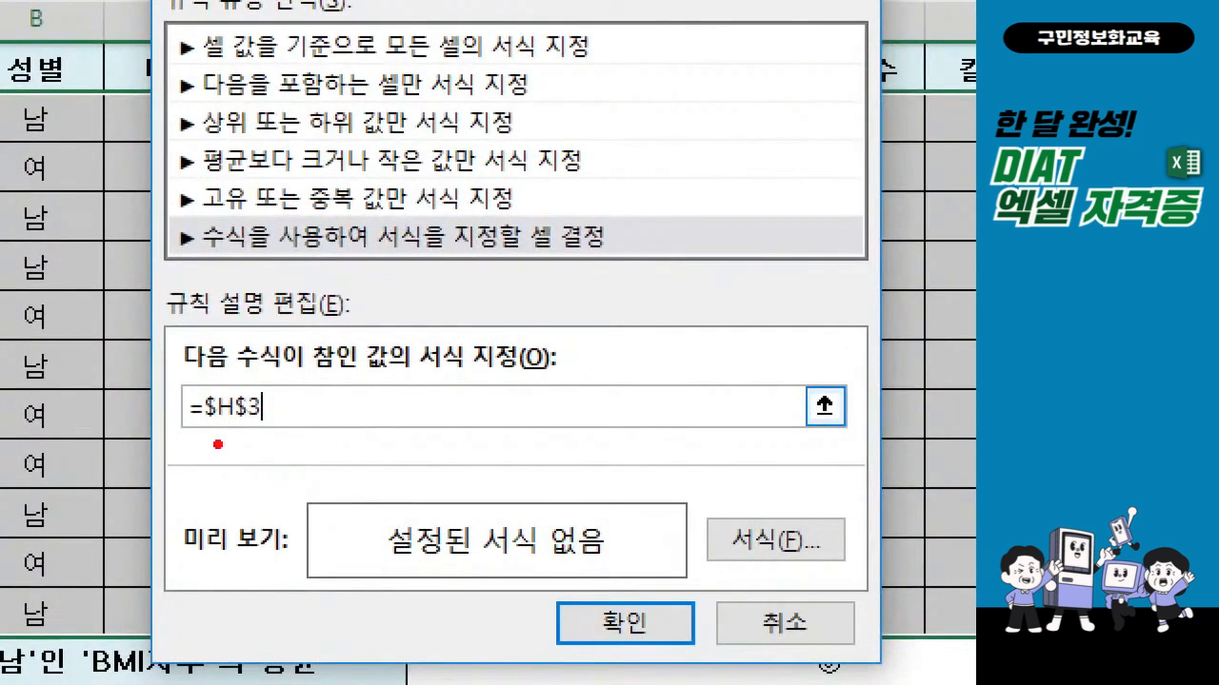
left_click_drag(203, 425, 268, 429)
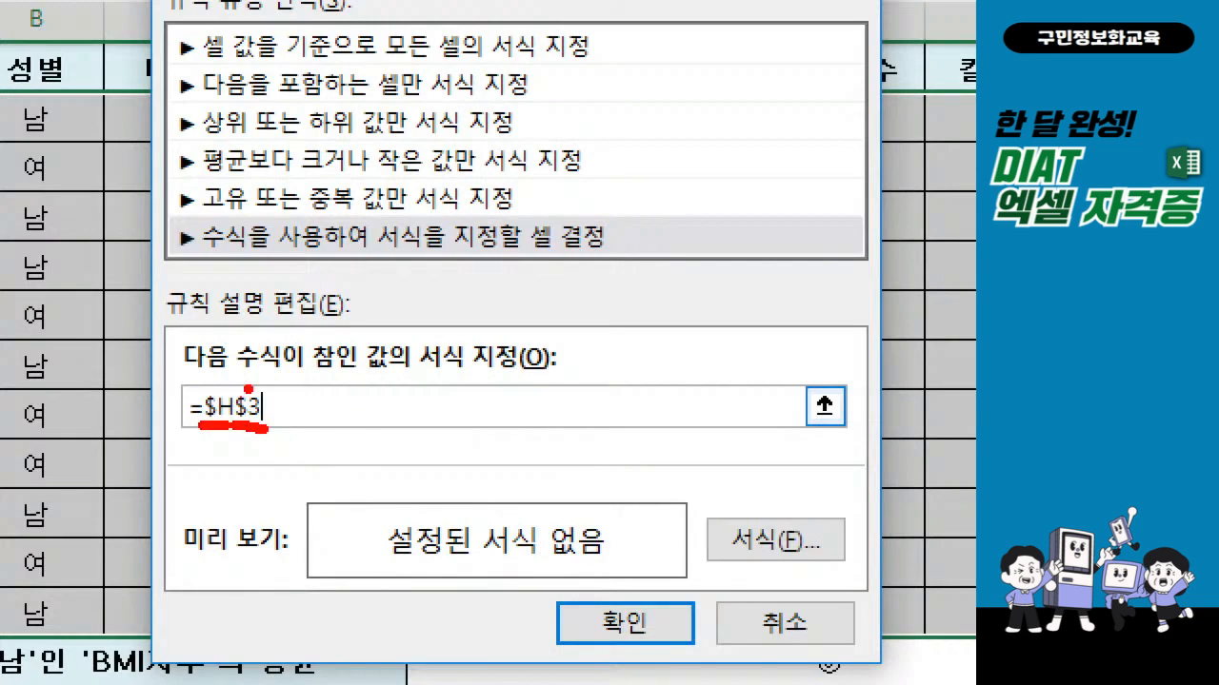
mouse_move(245, 358)
left_mouse_down()
mouse_move(236, 390)
mouse_move(234, 369)
mouse_move(263, 394)
left_mouse_up()
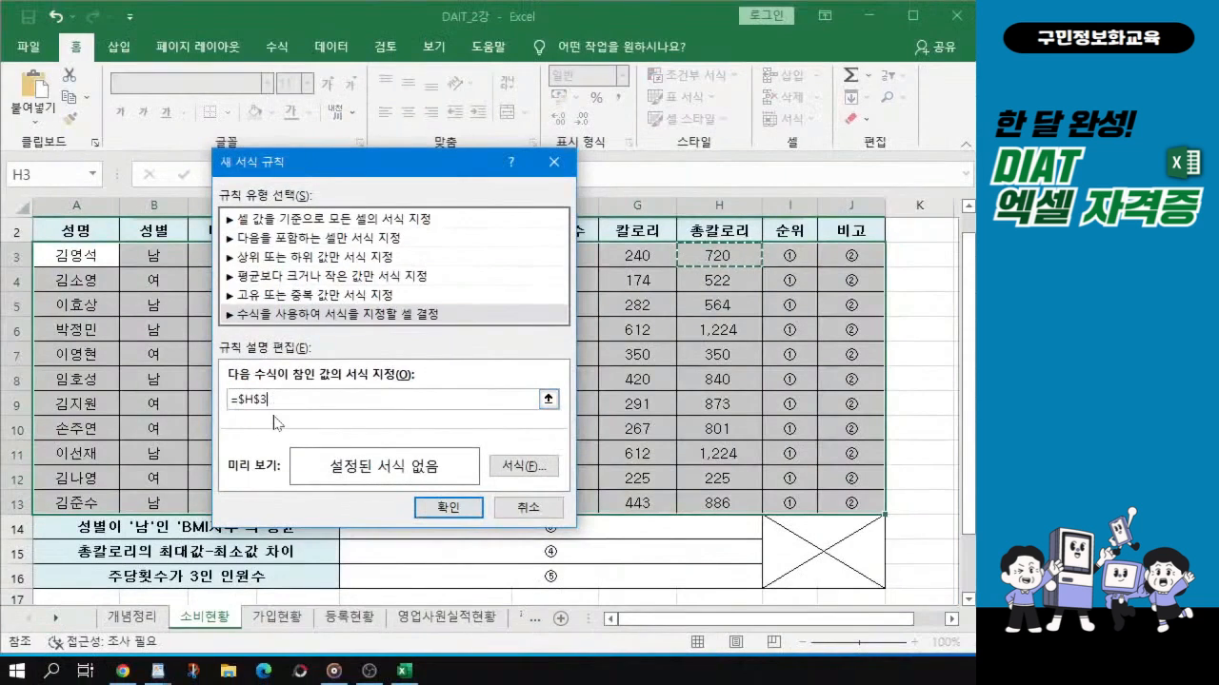
type("=H$3")
key("BackSpace")
key("BackSpace")
key("BackSpace")
key("BackSpace")
key("BackSpace")
key("BackSpace")
key("BackSpace")
key("BackSpace")
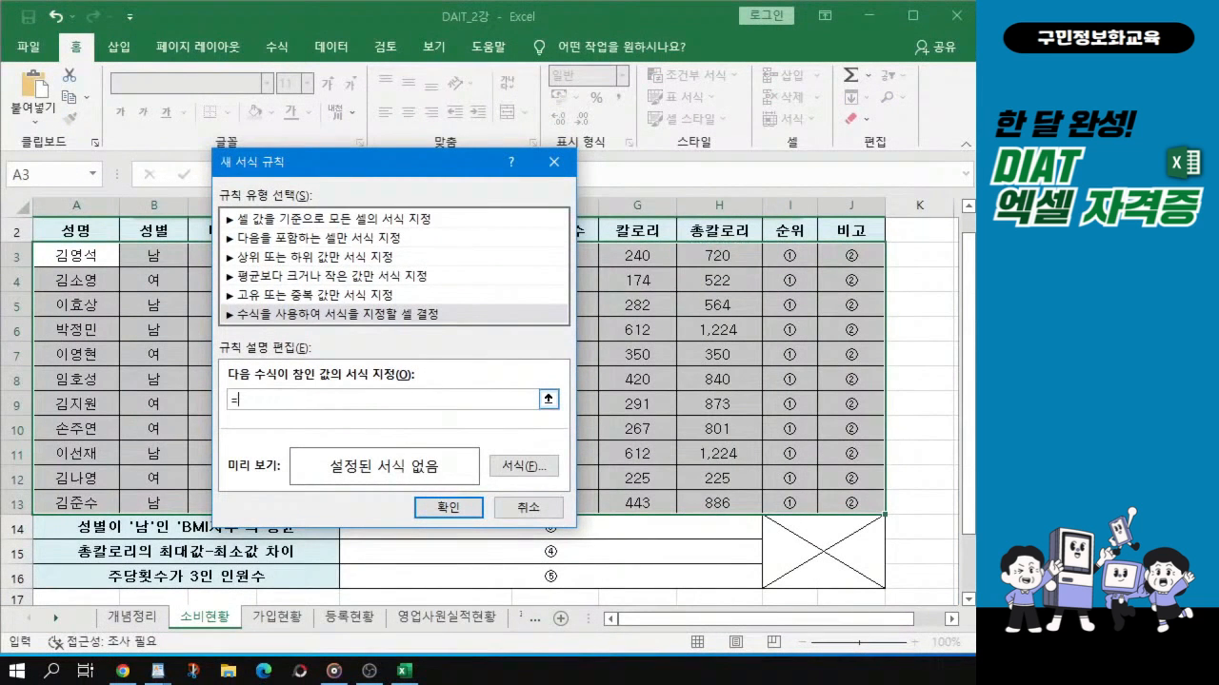
Complete the rule's formula as =$H3>=800, referencing the first 총칼로리 cell with only its column fixed
left_click(719, 255)
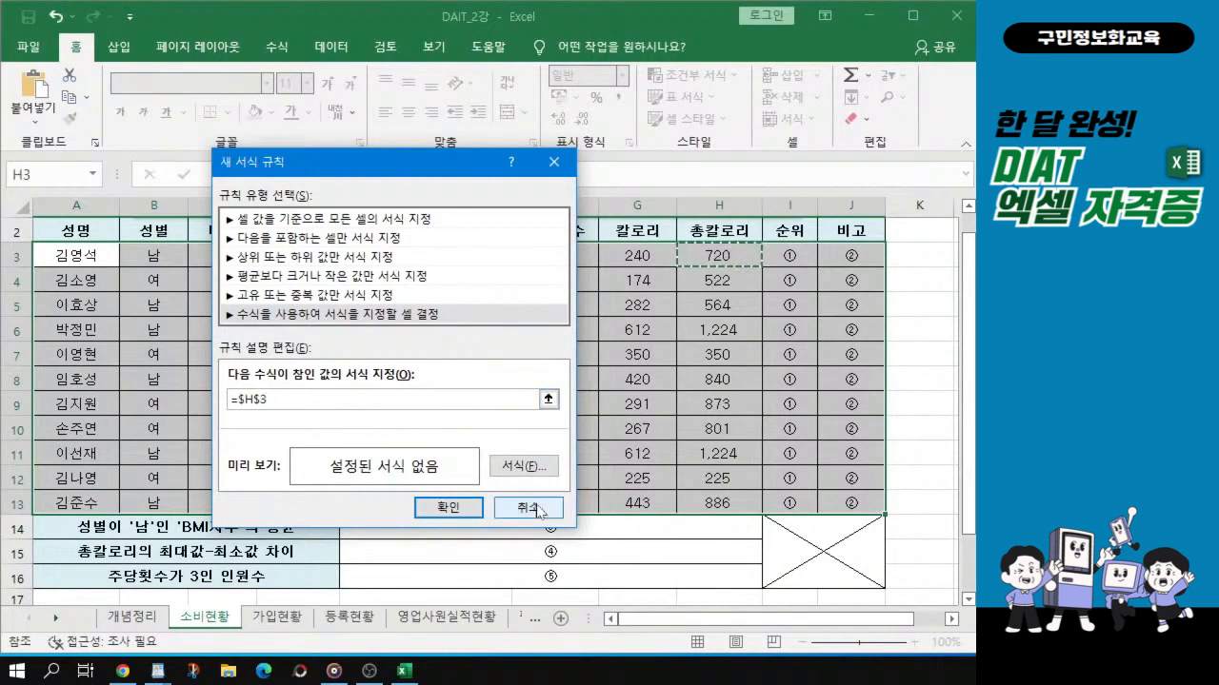
key("F4")
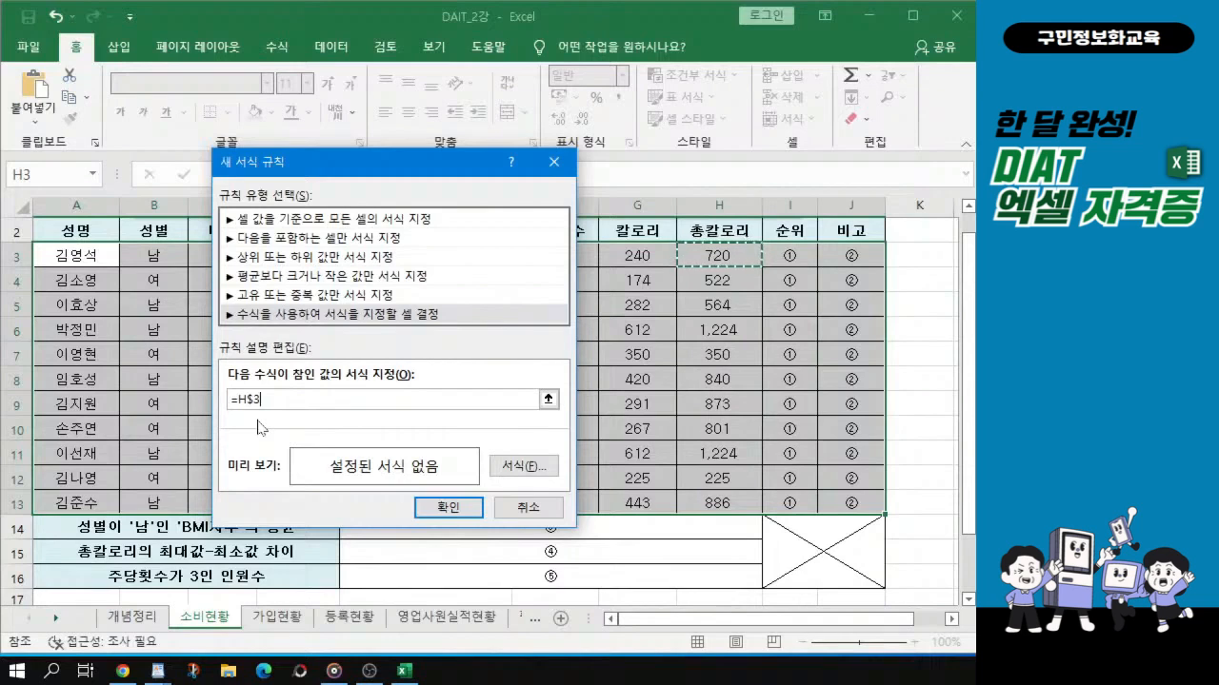
key("F4")
type(">=8")
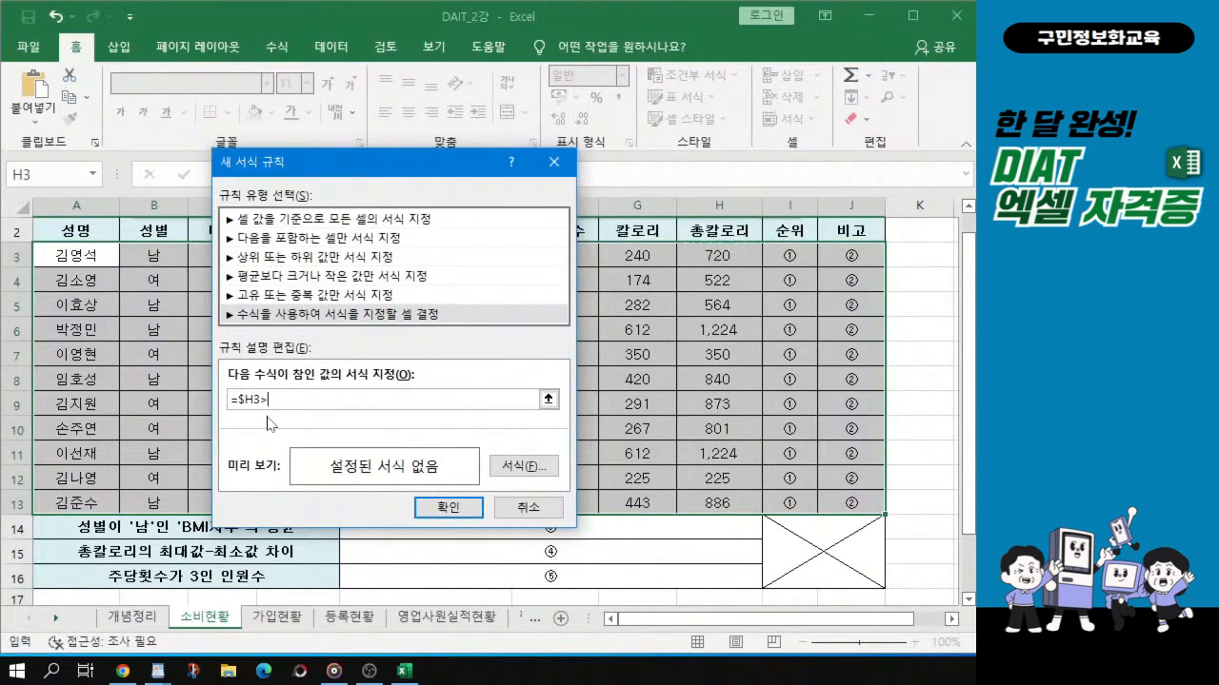
type("00")
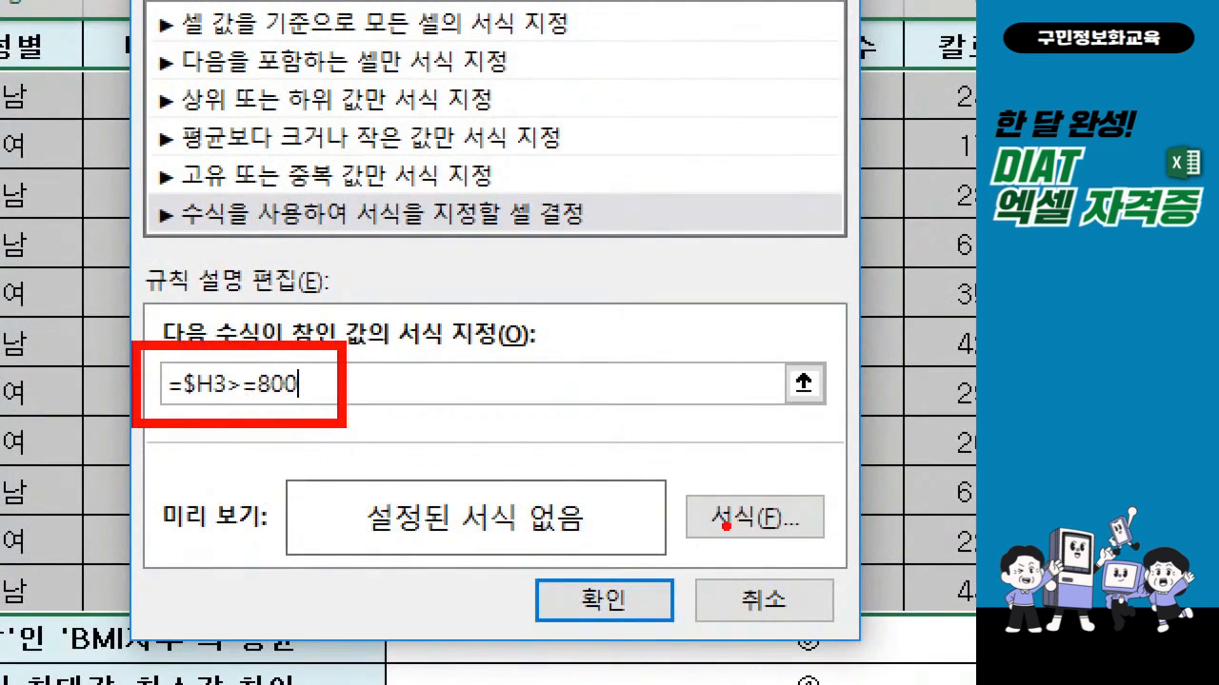
mouse_move(729, 465)
left_mouse_down()
mouse_move(752, 515)
mouse_move(815, 444)
left_mouse_up()
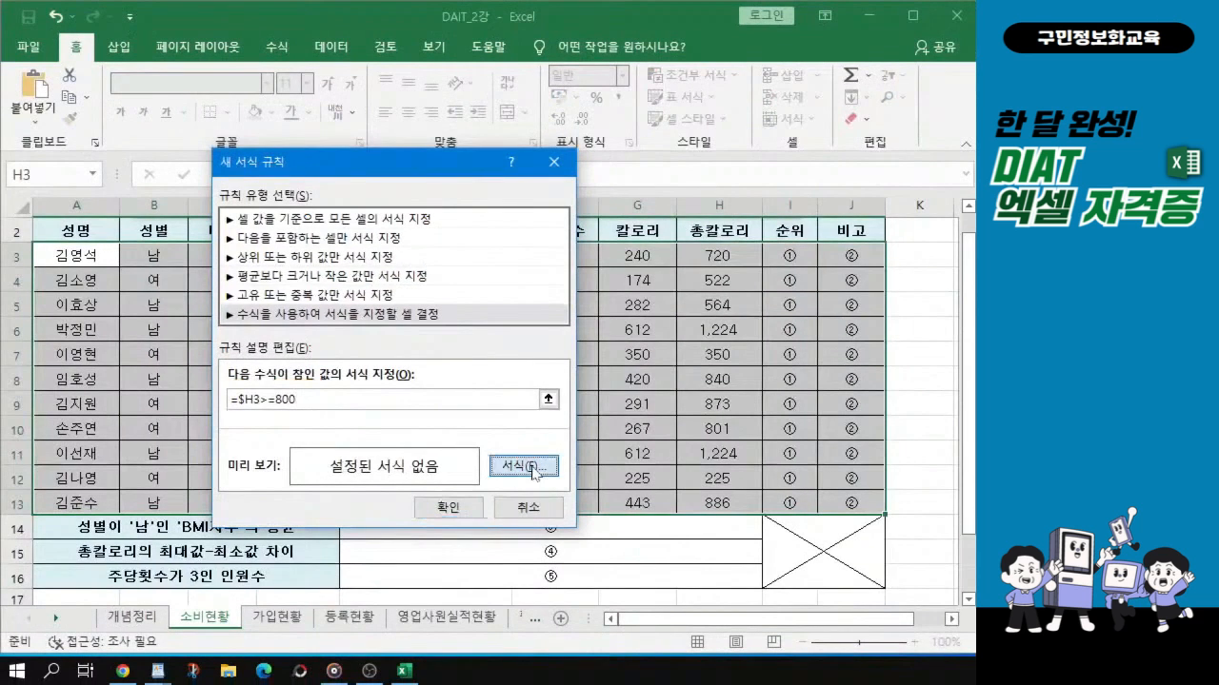
Set the rule's font to bold (굵게) in standard blue and apply the rule to the selected rows
left_click(531, 468)
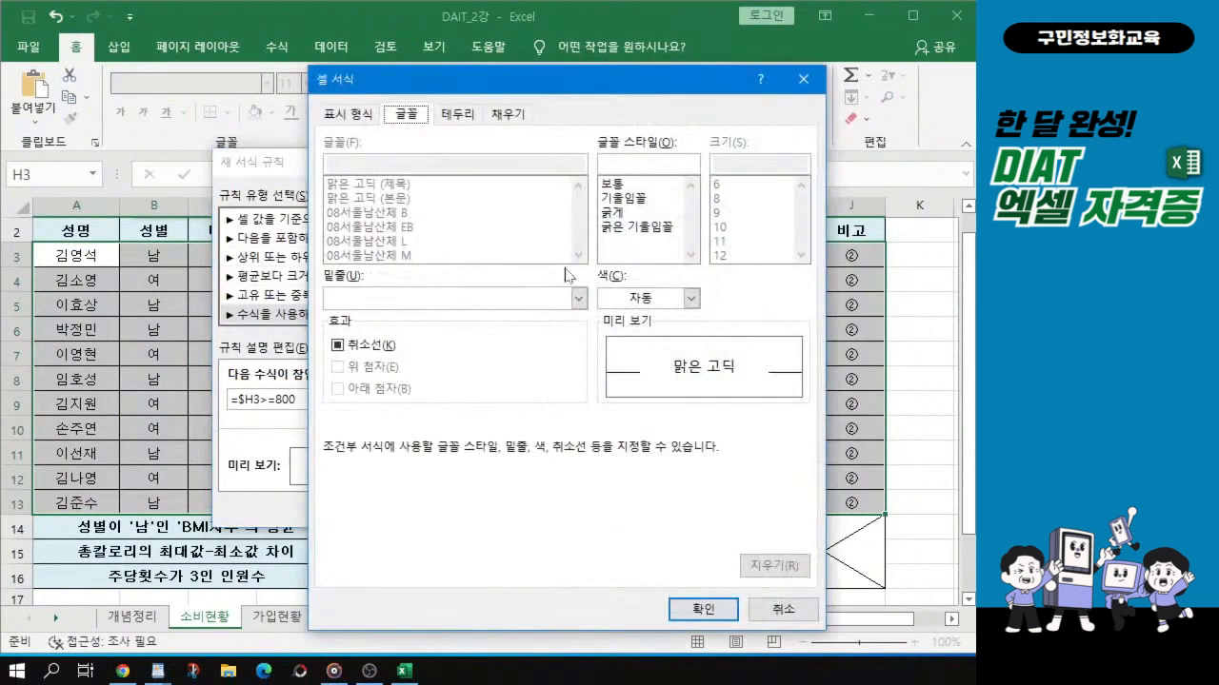
left_click_drag(513, 69, 385, 62)
left_click(494, 205)
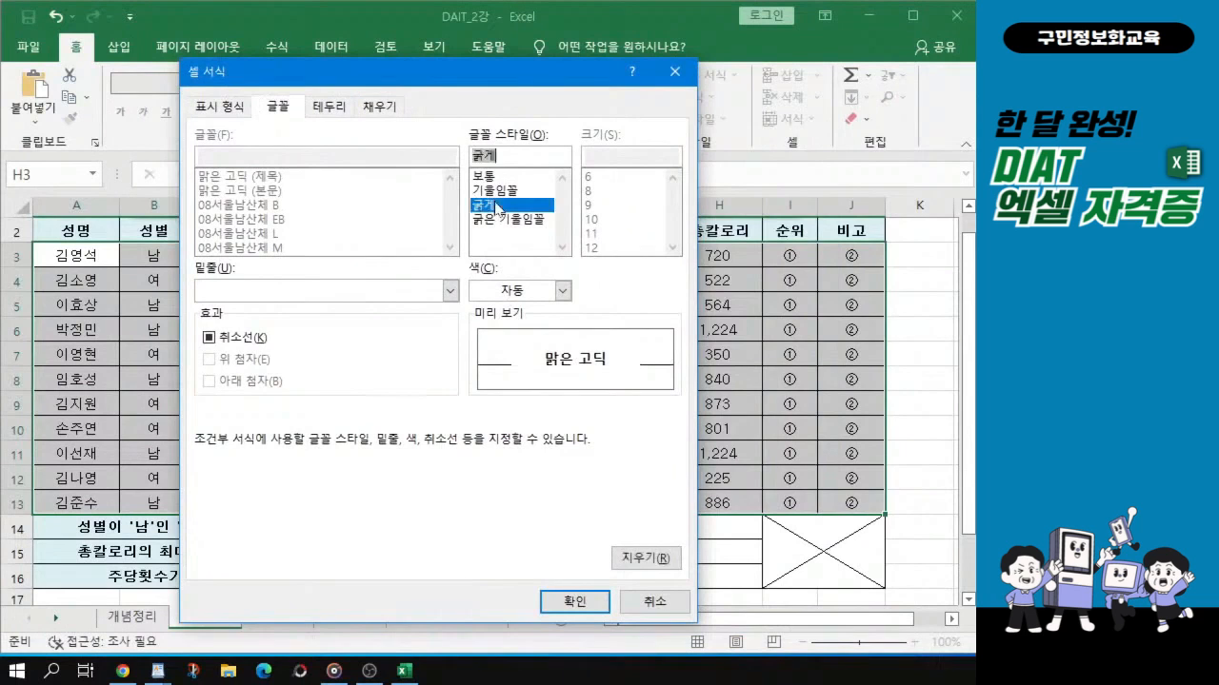
left_click(563, 290)
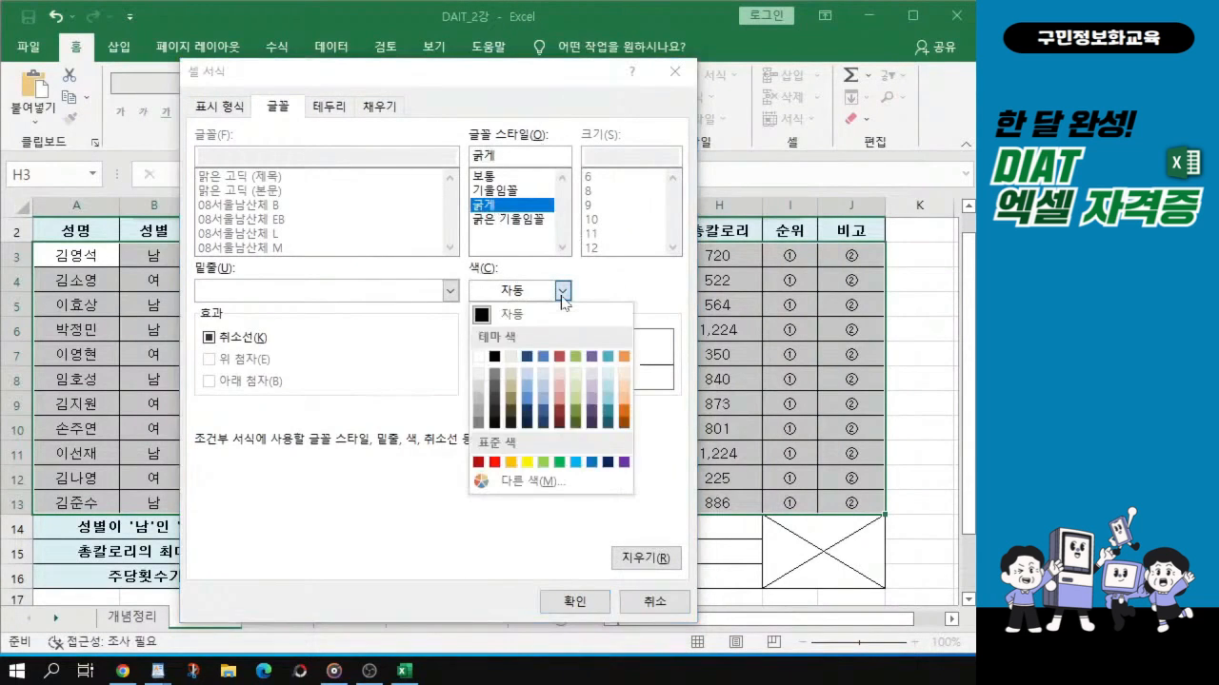
left_click(591, 463)
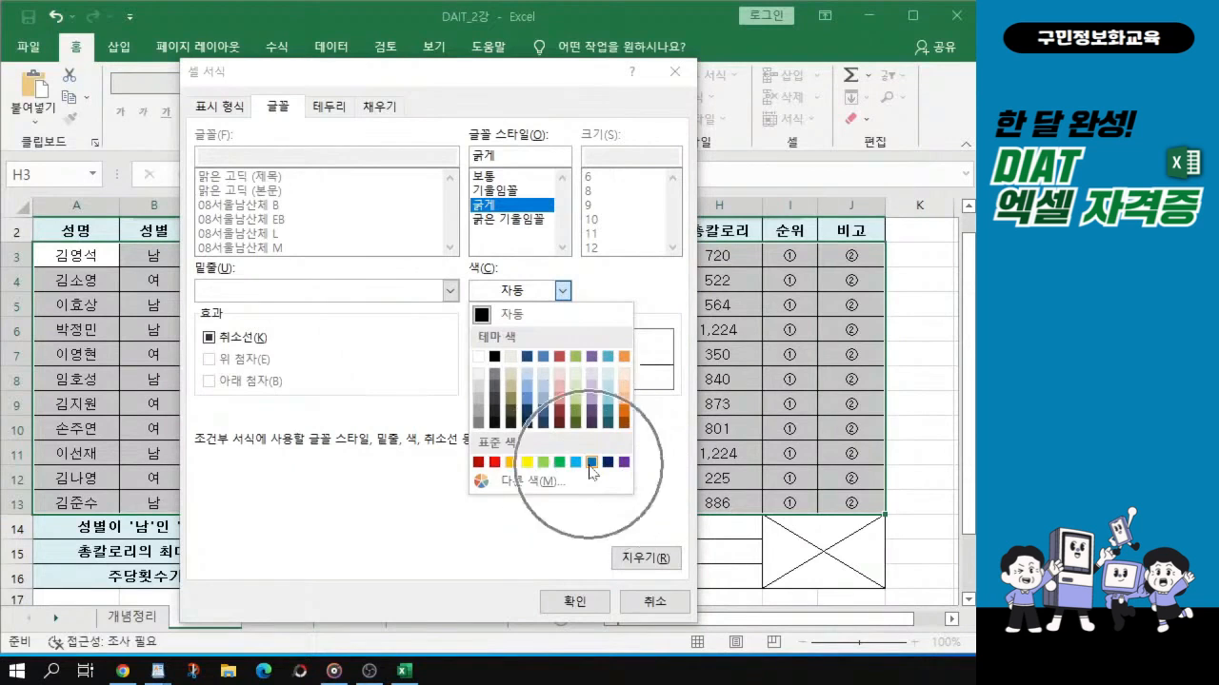
left_click(591, 463)
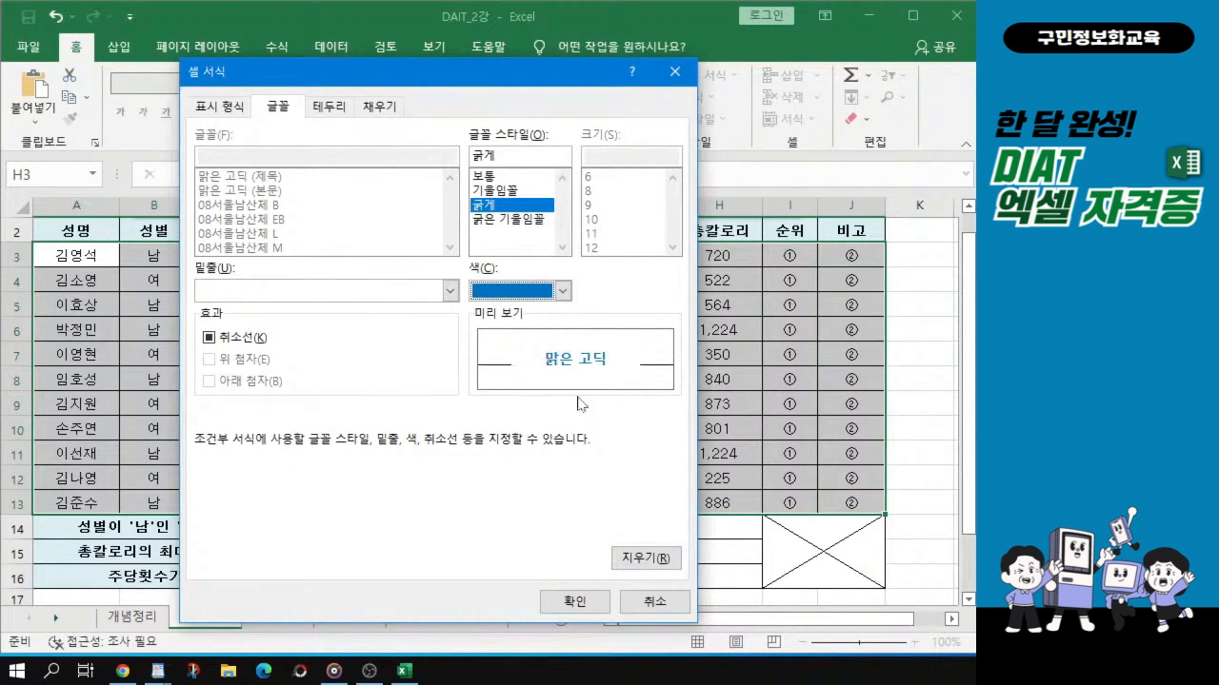
key("ctrl")
key("ctrl")
key("ctrl")
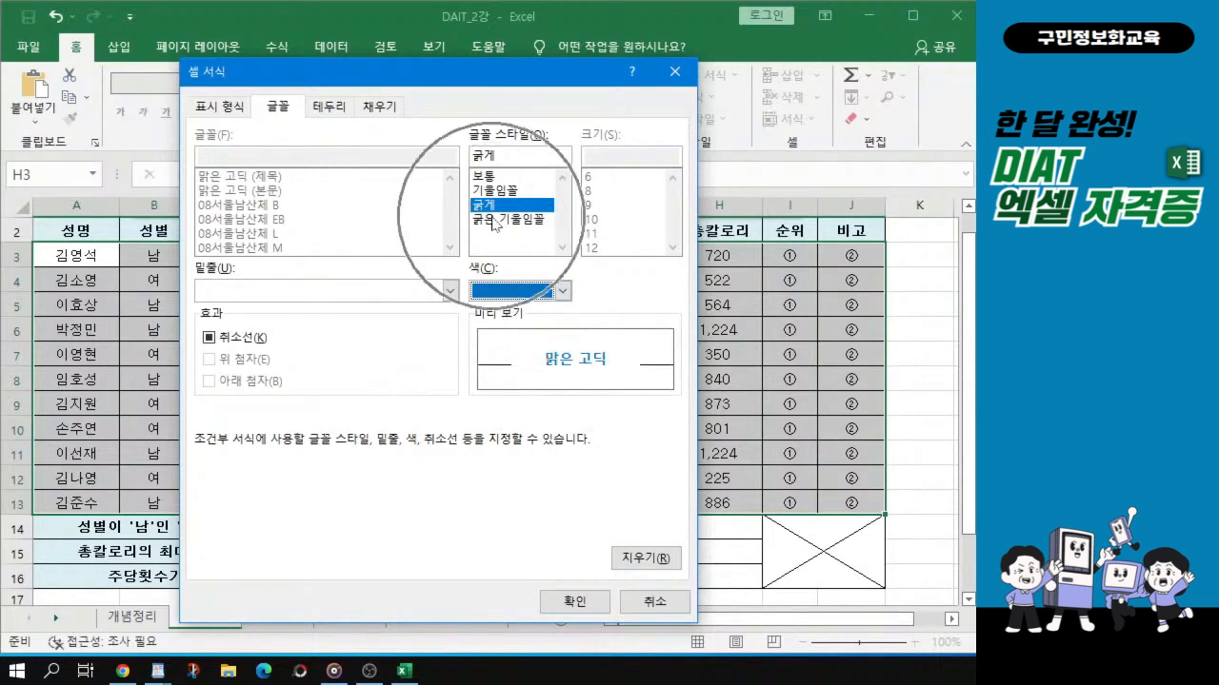
key("ctrl")
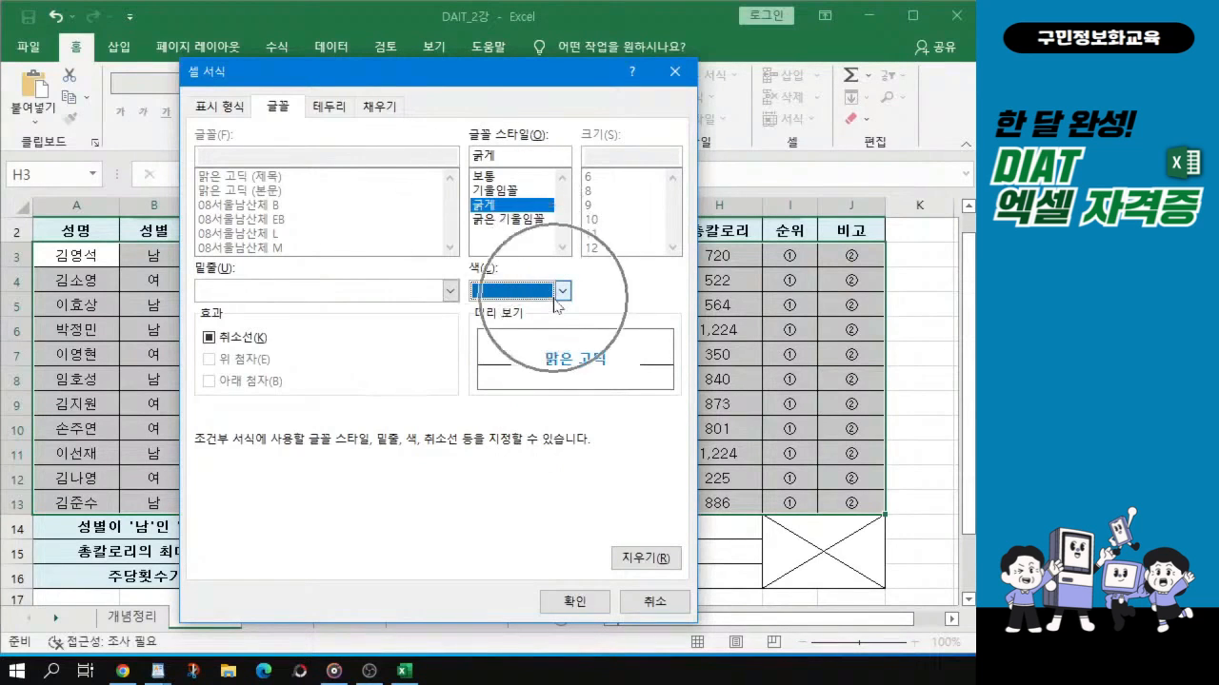
key("ctrl")
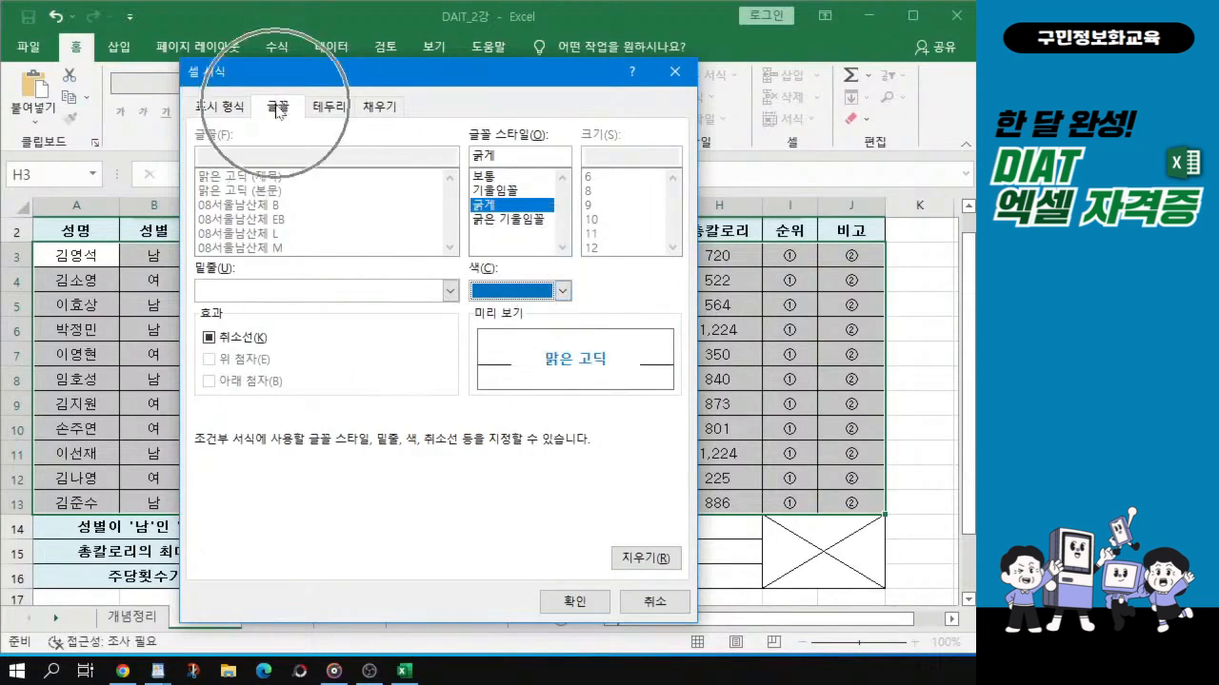
key("ctrl")
key("ctrl")
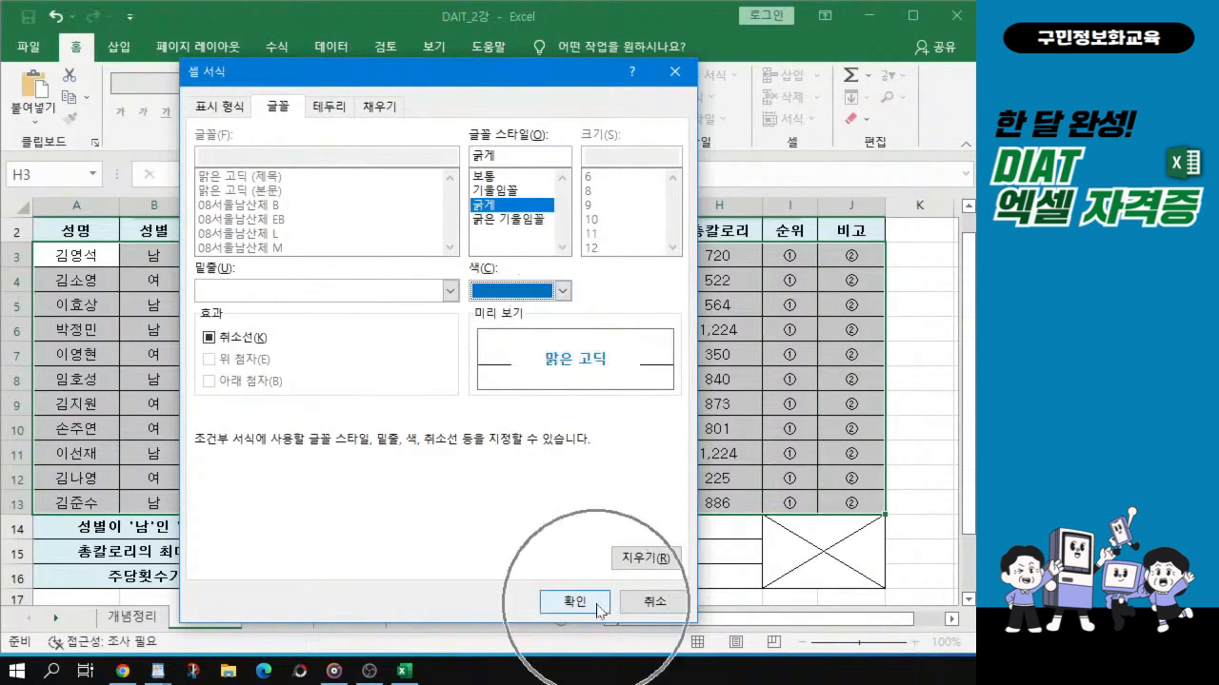
key("ctrl")
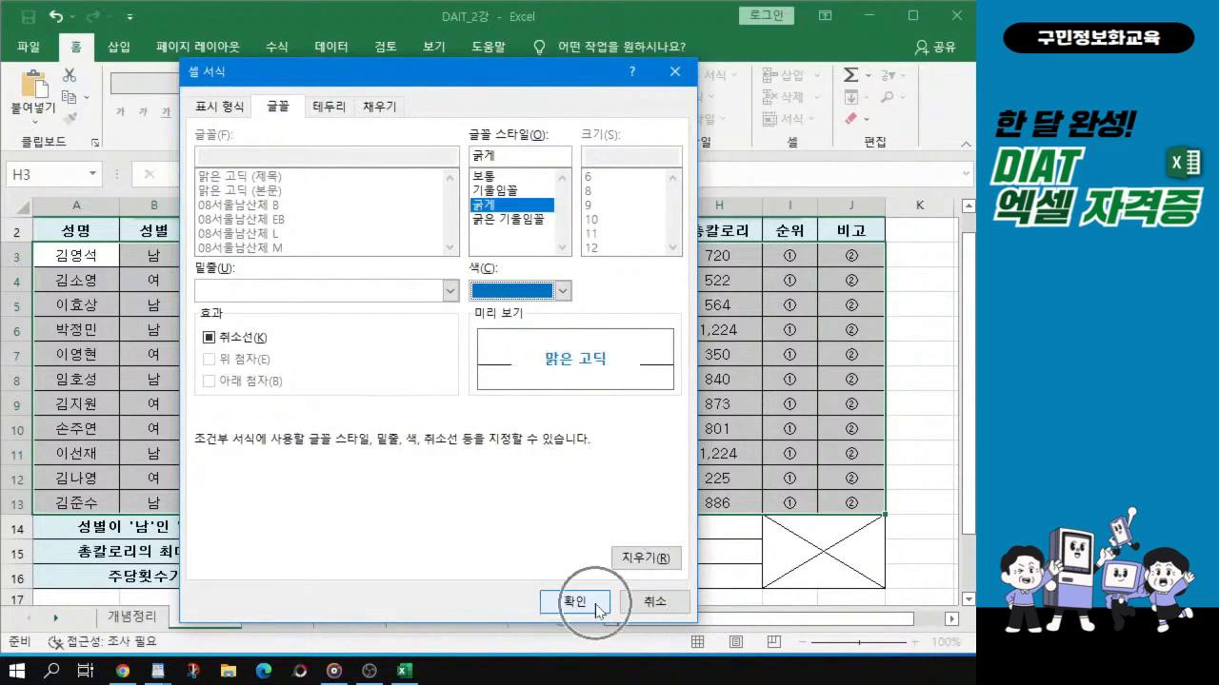
left_click(599, 610)
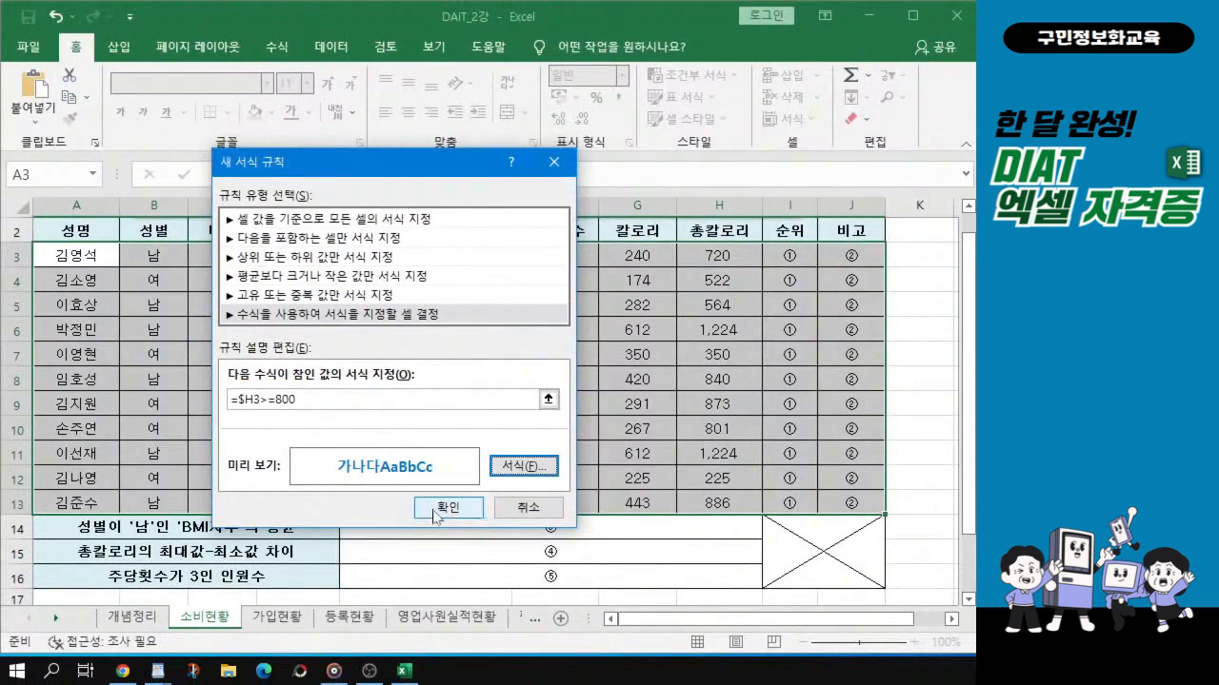
left_click(448, 508)
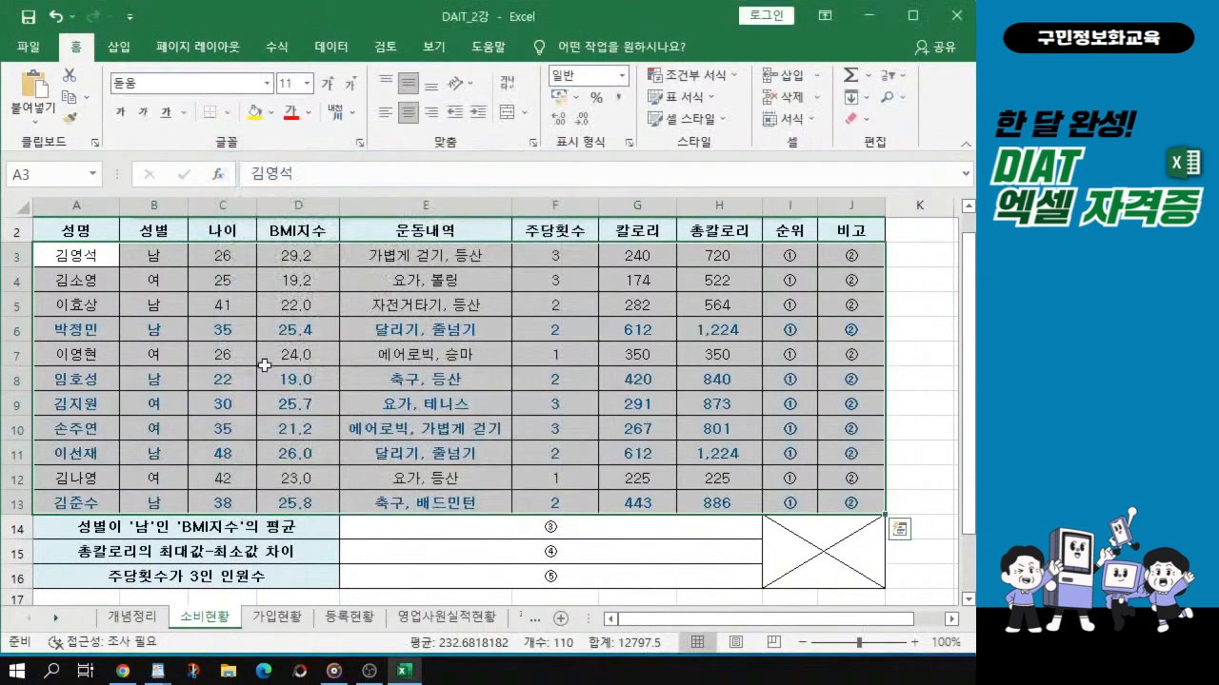
Check the rows formatted in bold blue against their 총칼로리 values in H6:H13, including the unformatted row 7
left_click(637, 379)
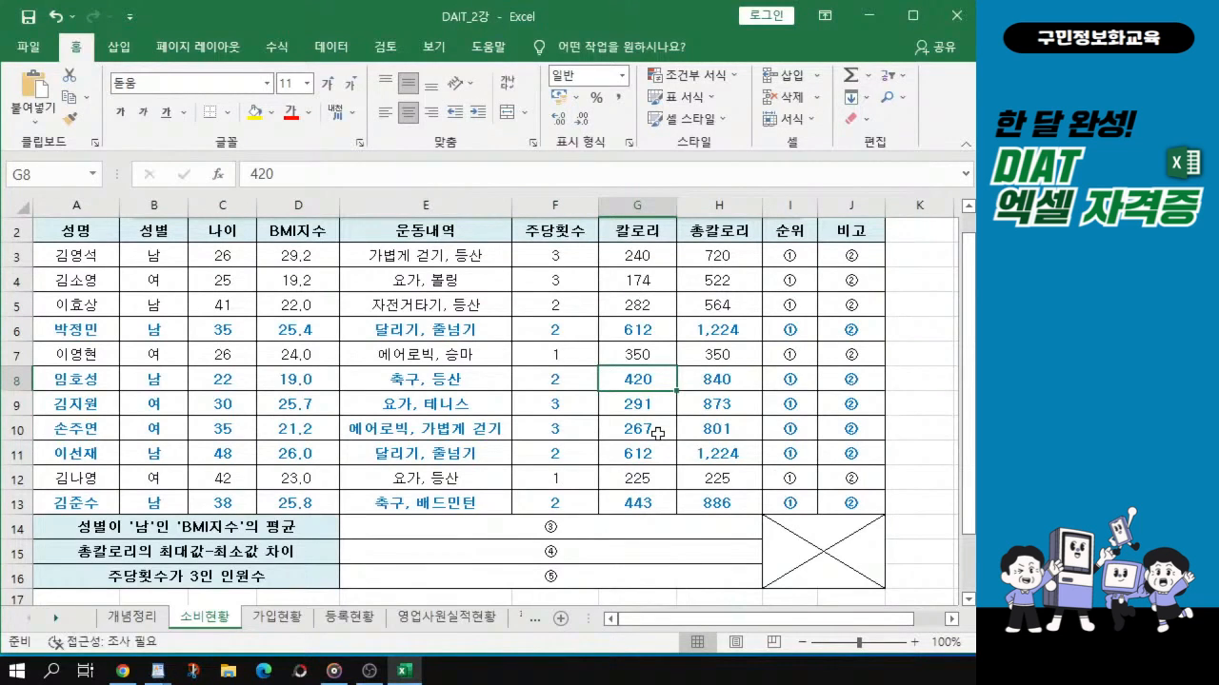
left_click_drag(733, 329, 732, 505)
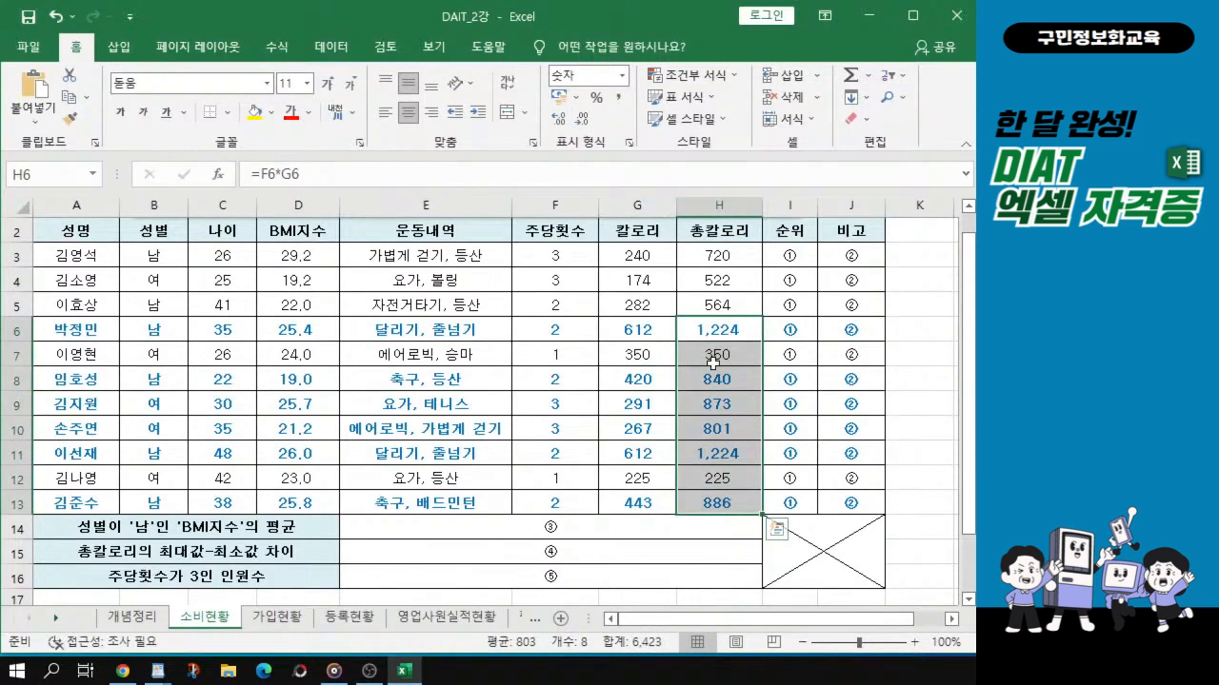
left_click(693, 354)
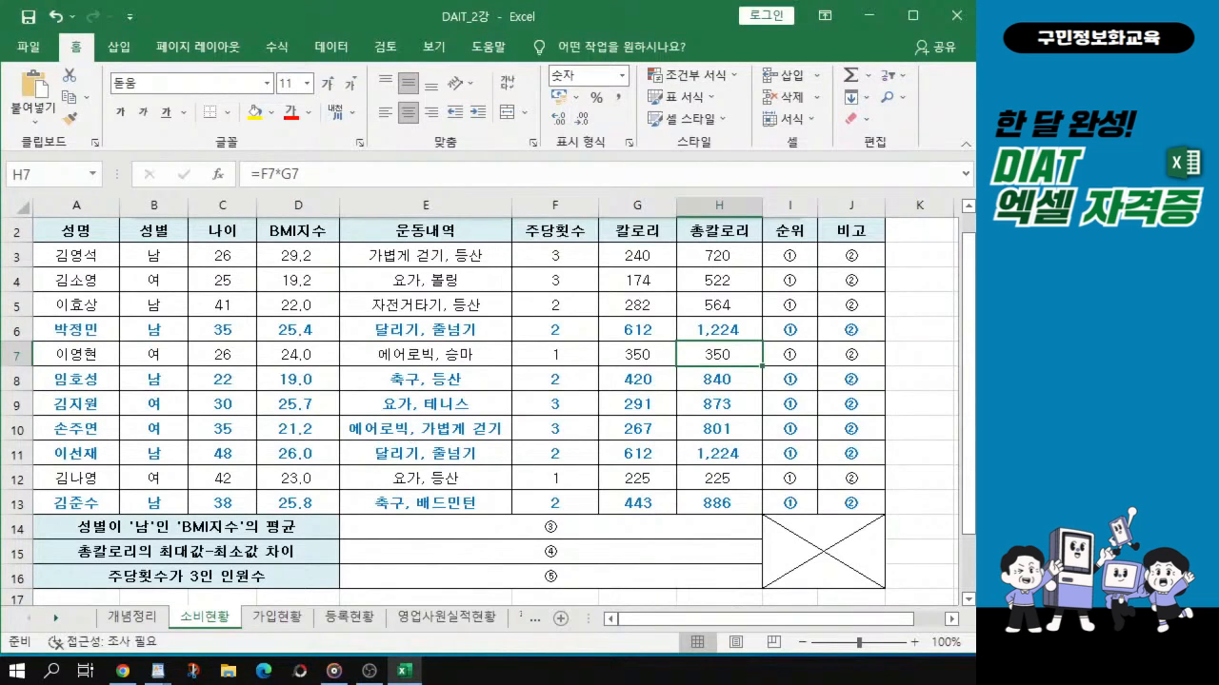
key("alt+Tab")
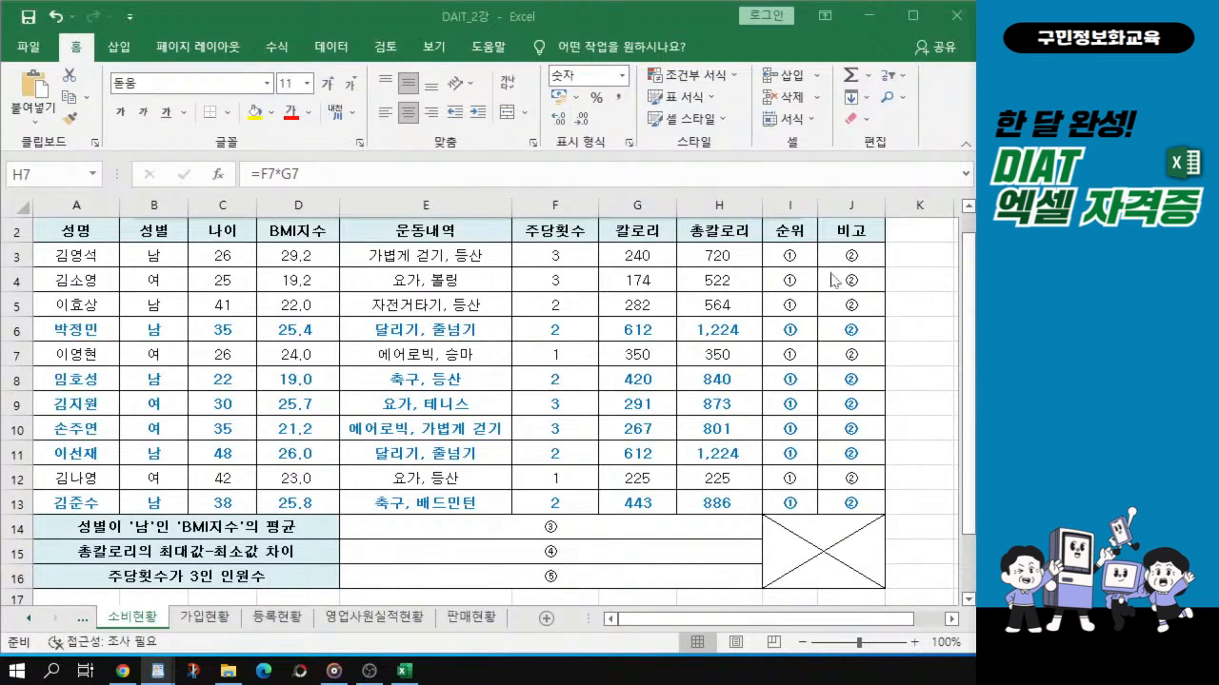
Select the 순위 cells I3:I13 with the sheet enlarged to 115%, leaving no quick analysis options open
left_click(794, 252)
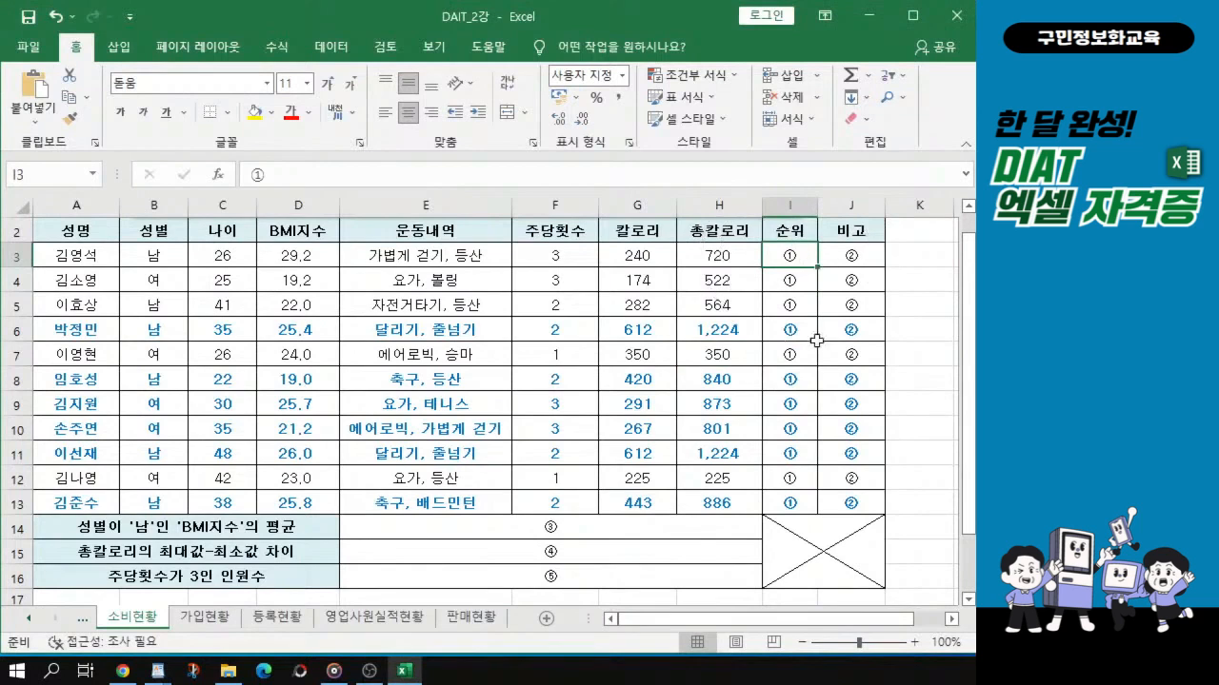
left_click_drag(792, 253, 790, 500)
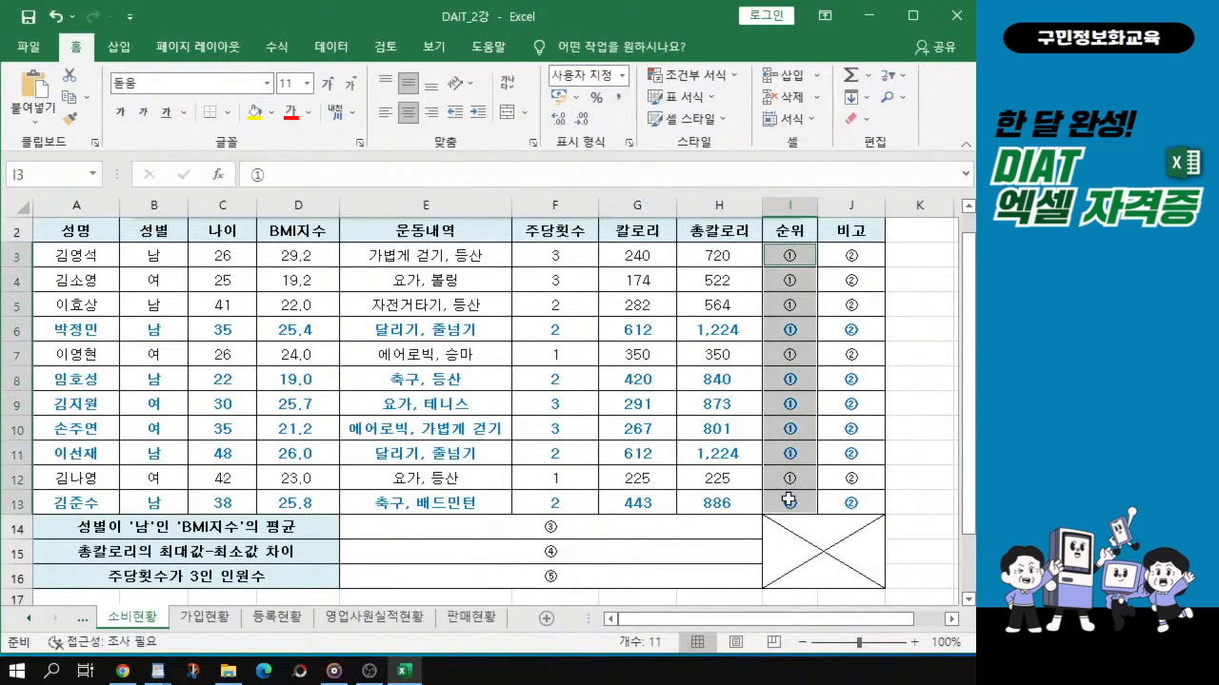
left_click(793, 261)
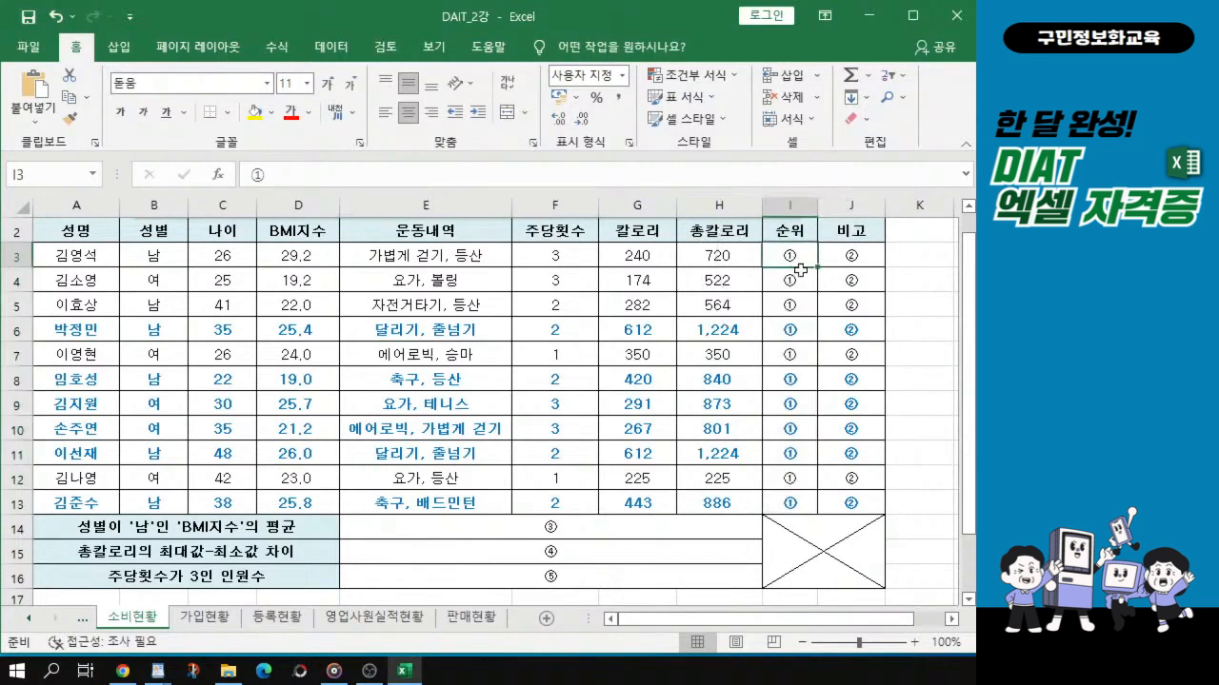
scroll(800, 270, "up", 1, "ctrl")
left_click_drag(812, 621, 853, 623)
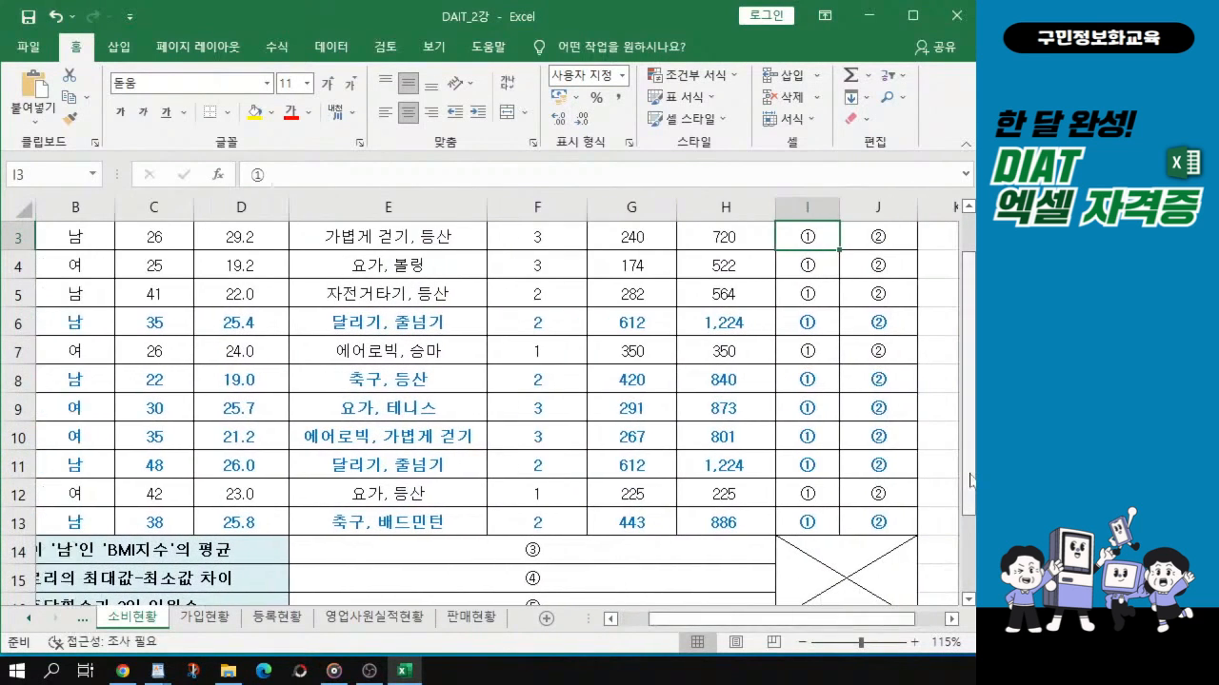
scroll(970, 479, "up", 1)
key("ctrl")
key("ctrl")
mouse_move(806, 266)
left_mouse_down()
mouse_move(808, 493)
mouse_move(824, 550)
left_mouse_up()
key("ctrl")
key("ctrl+q")
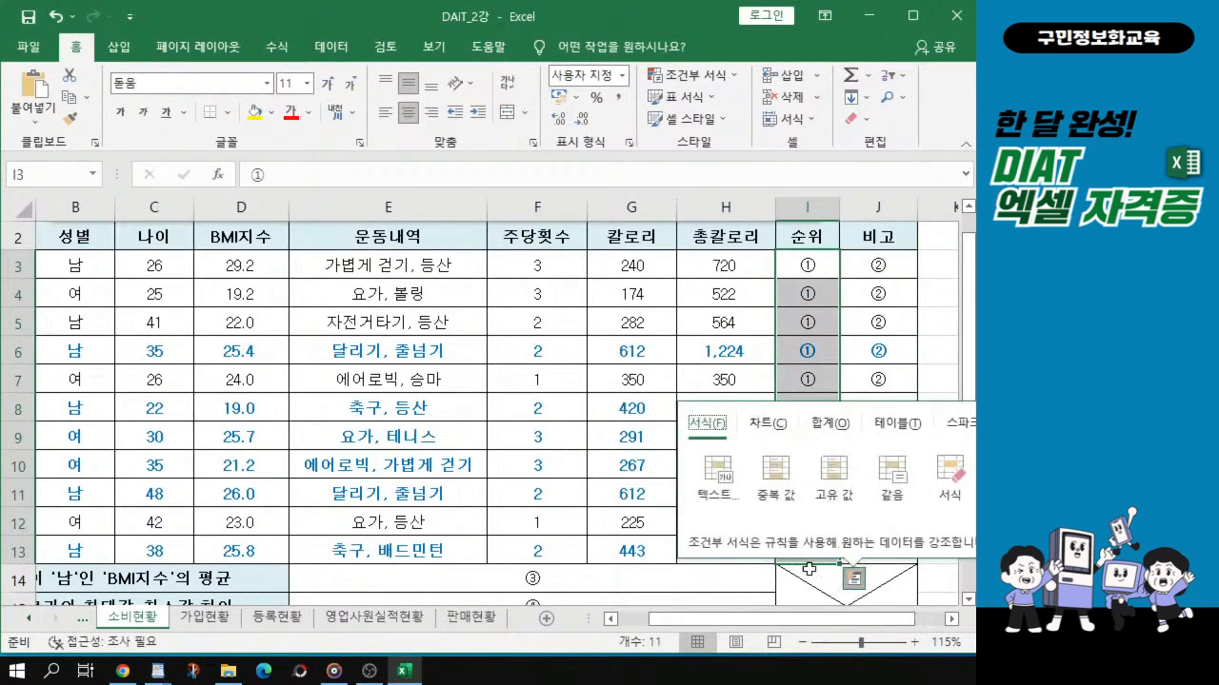
key("Escape")
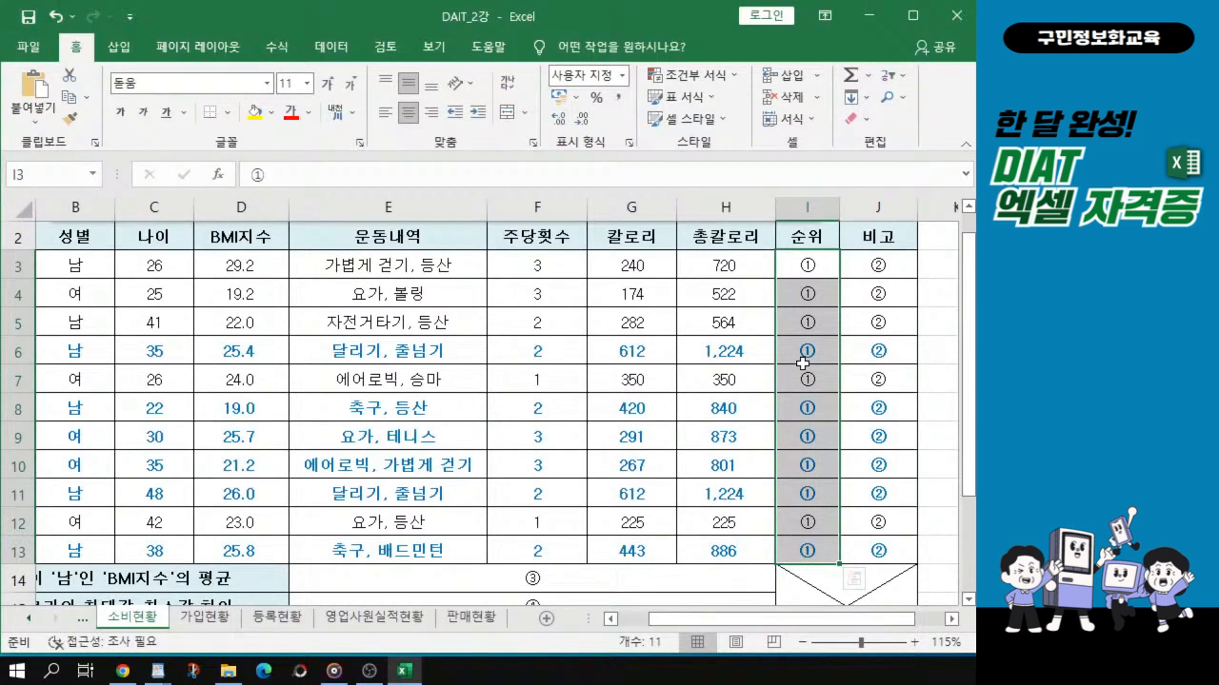
Begin a RANK.EQ formula in the first cell of the selected 순위 range
type("=")
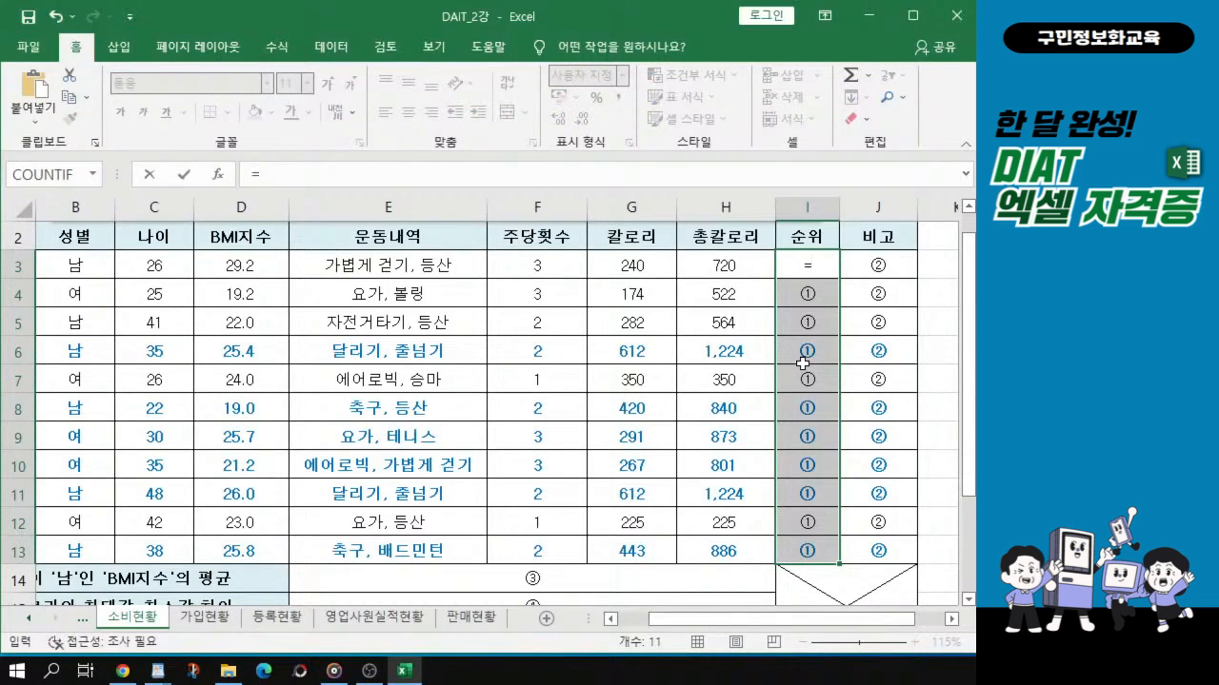
type("r")
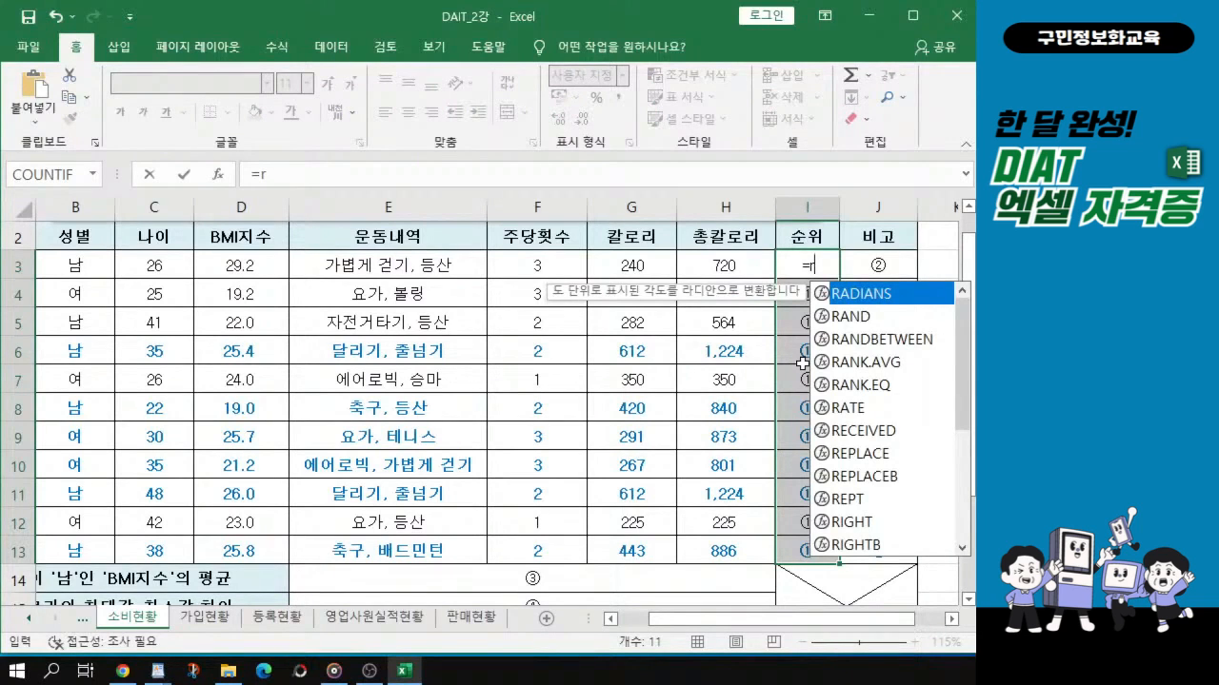
type("a")
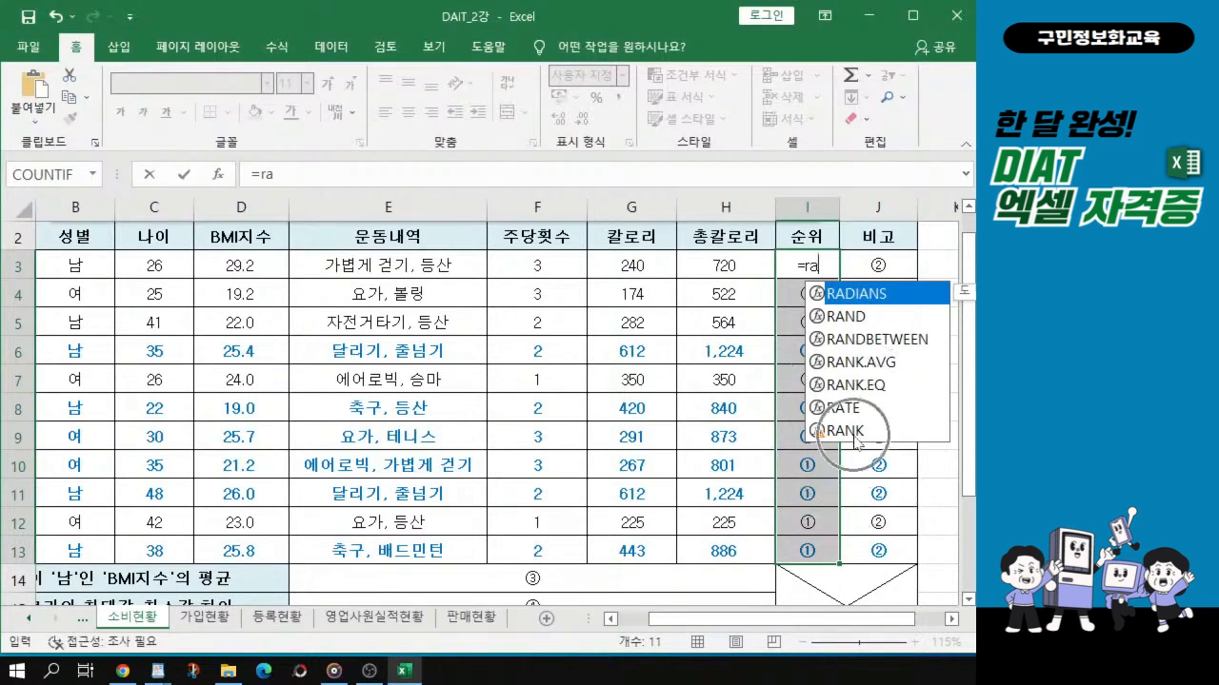
left_click(863, 390)
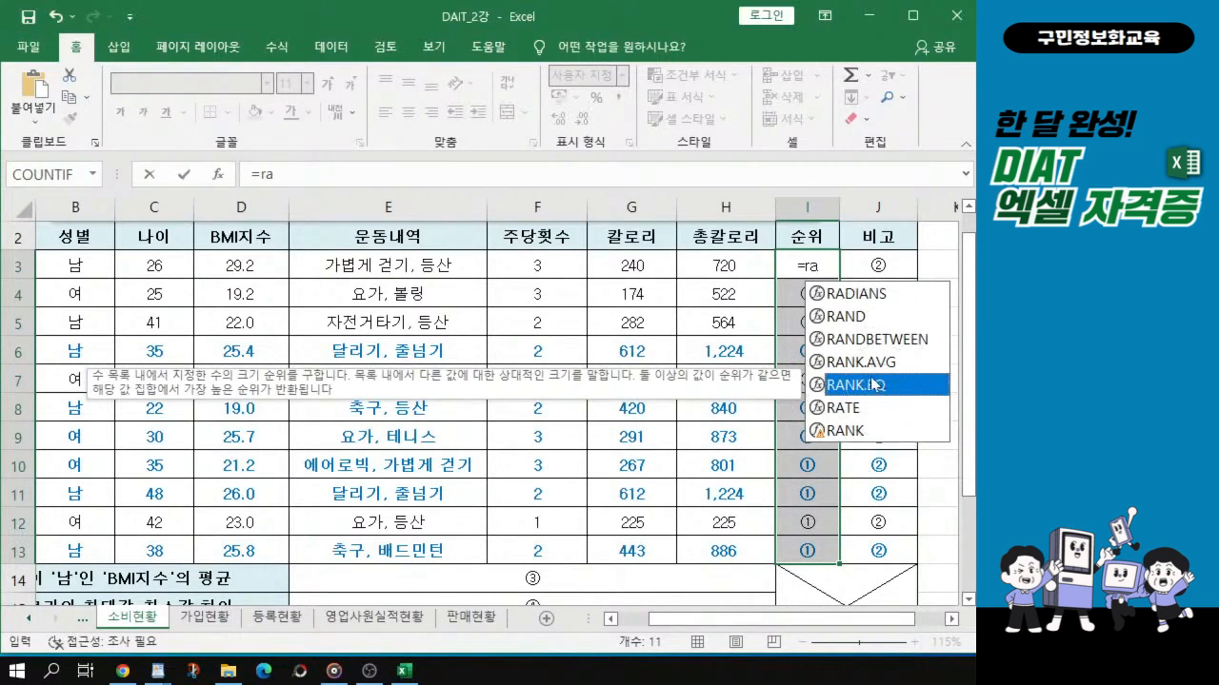
key("ctrl")
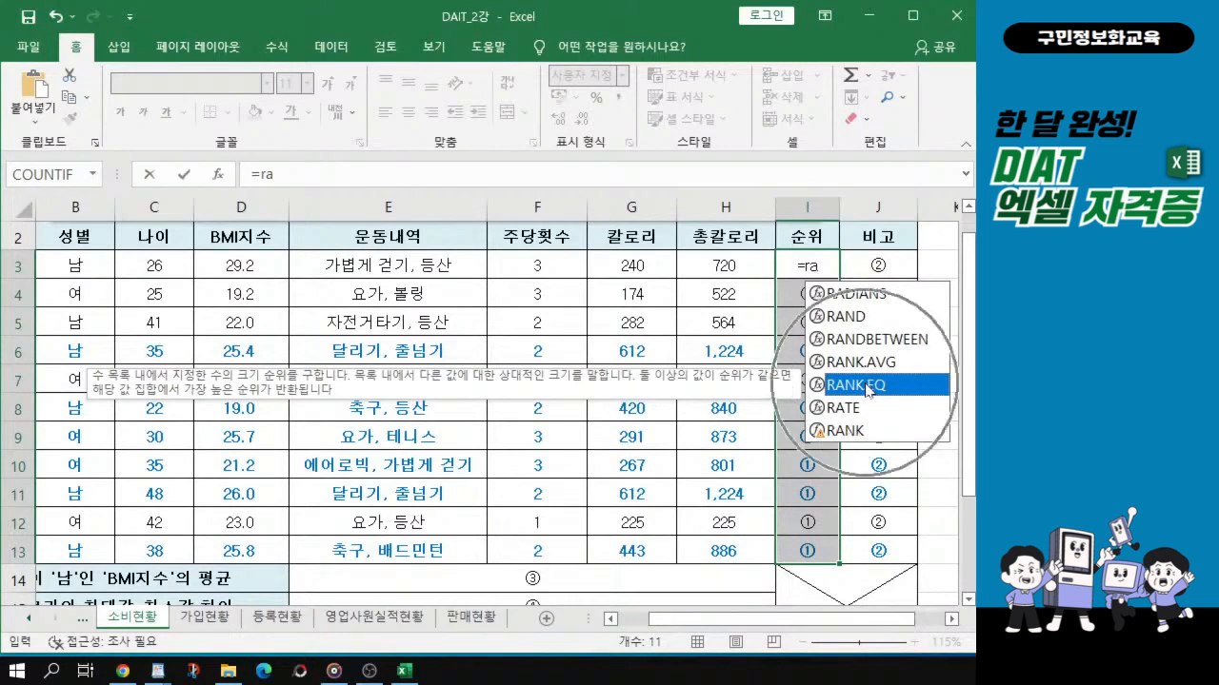
key("ctrl")
key("ctrl")
key("ctrl")
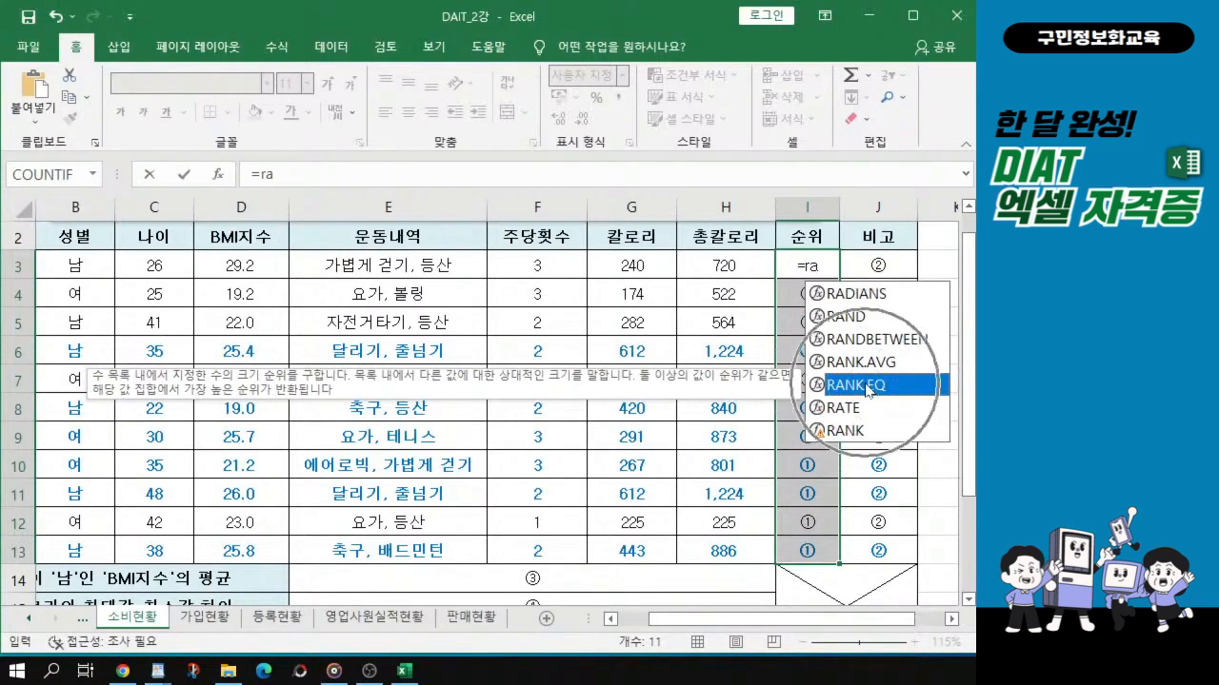
key("ctrl")
double_click(867, 385)
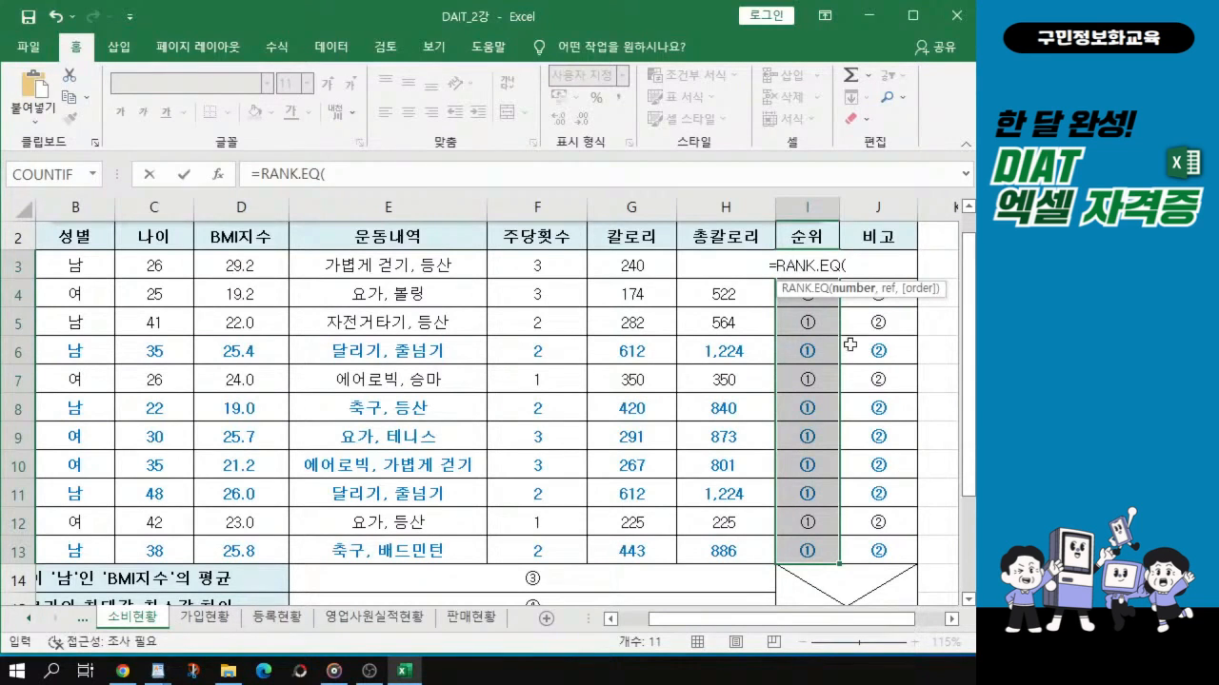
Enter H3, the first 총칼로리 cell, as the RANK.EQ number argument and continue to the ref argument
left_click(683, 271)
key("ctrl")
key("ctrl")
key("ctrl")
key("ctrl")
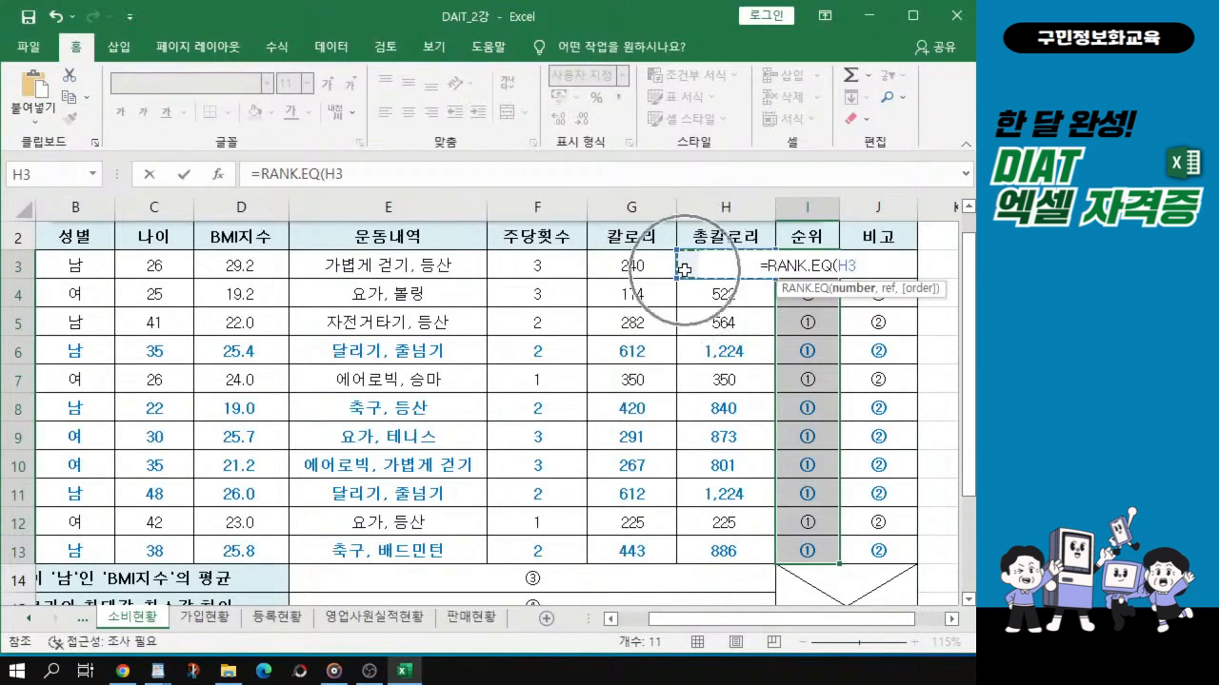
key("ctrl")
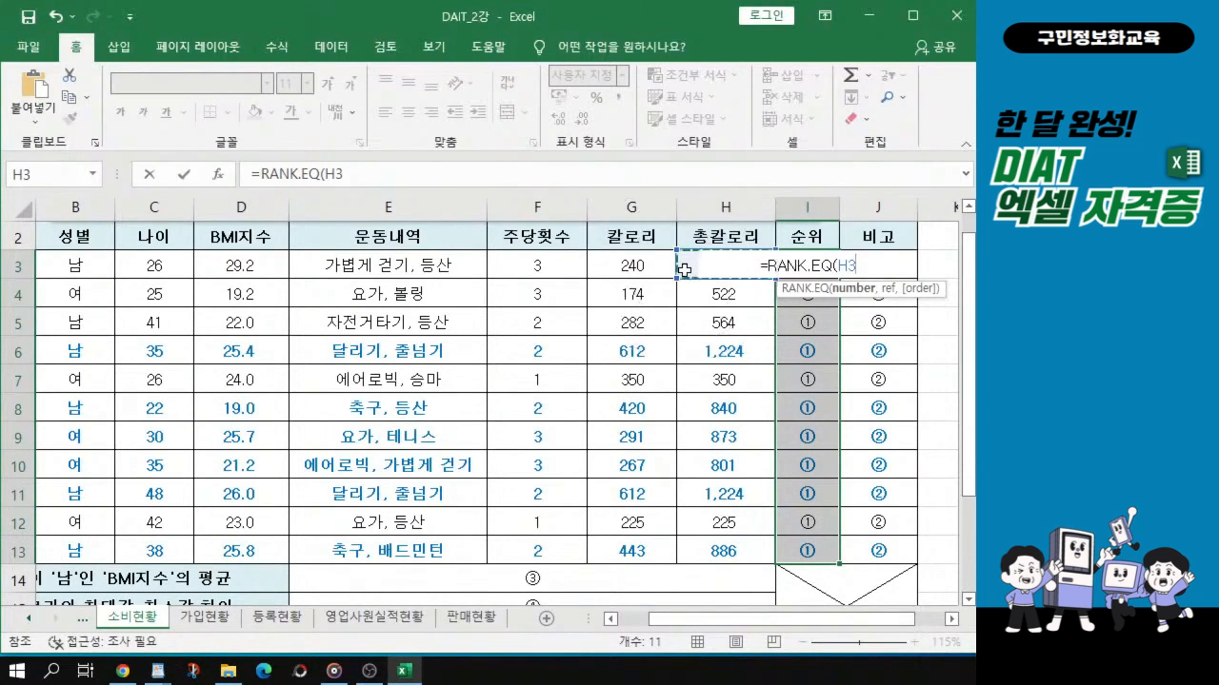
left_click_drag(896, 623, 973, 625)
key("ctrl")
key("ctrl")
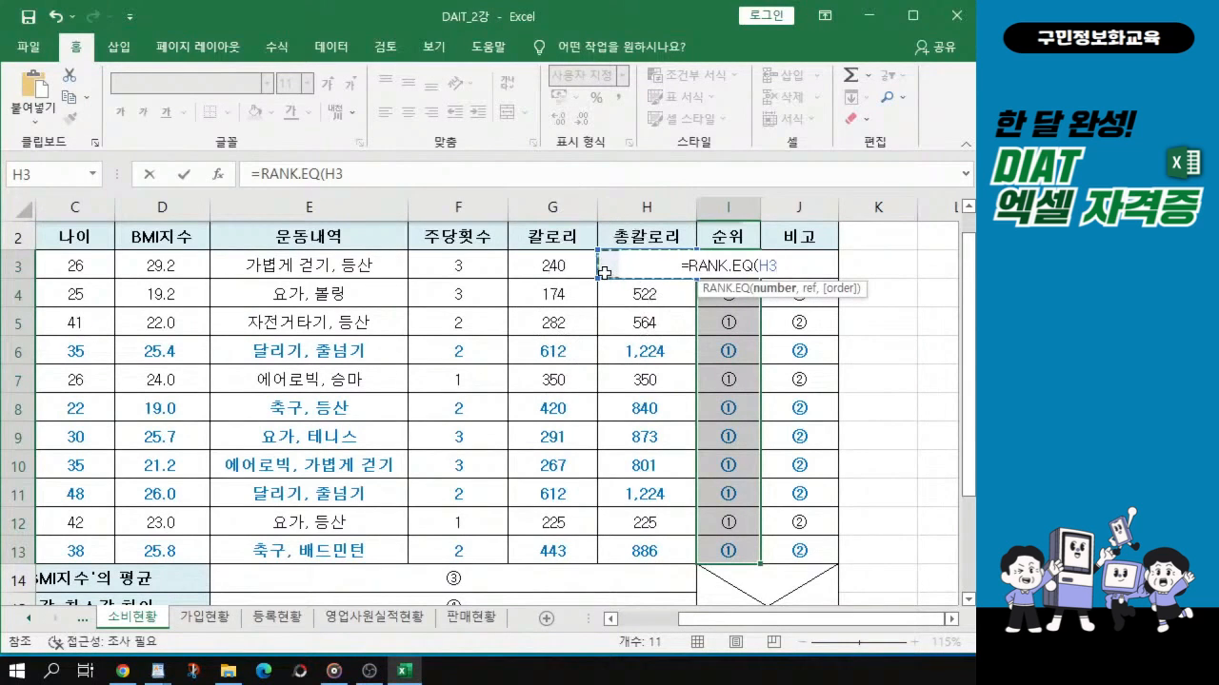
type(",")
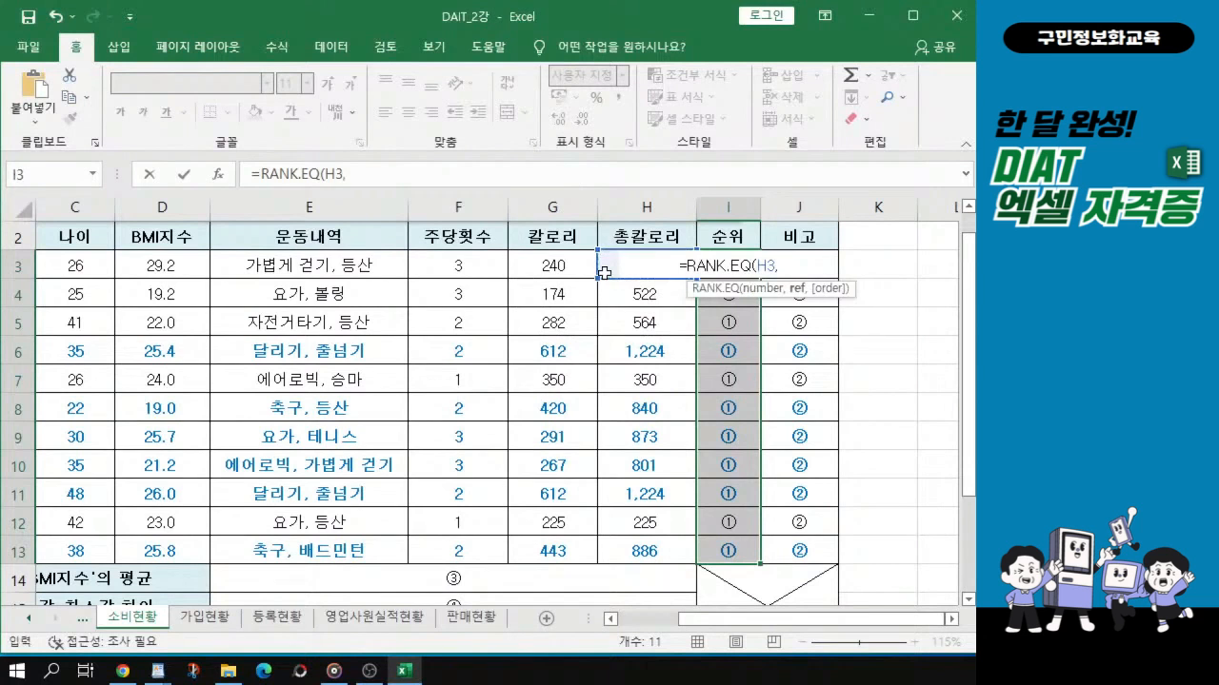
Enter the 총칼로리 range H3:H13 as the ref argument and make it absolute as $H$3:$H$13
key("ctrl")
left_click(604, 265)
left_click_drag(603, 265, 662, 548)
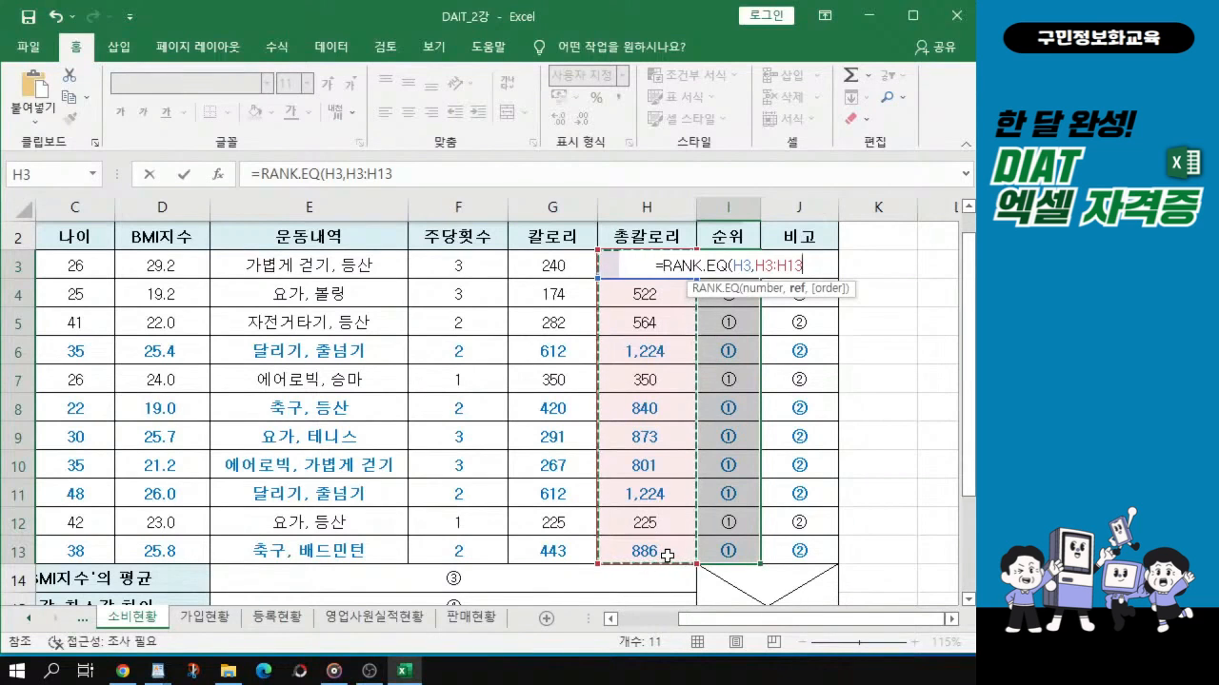
key("F4")
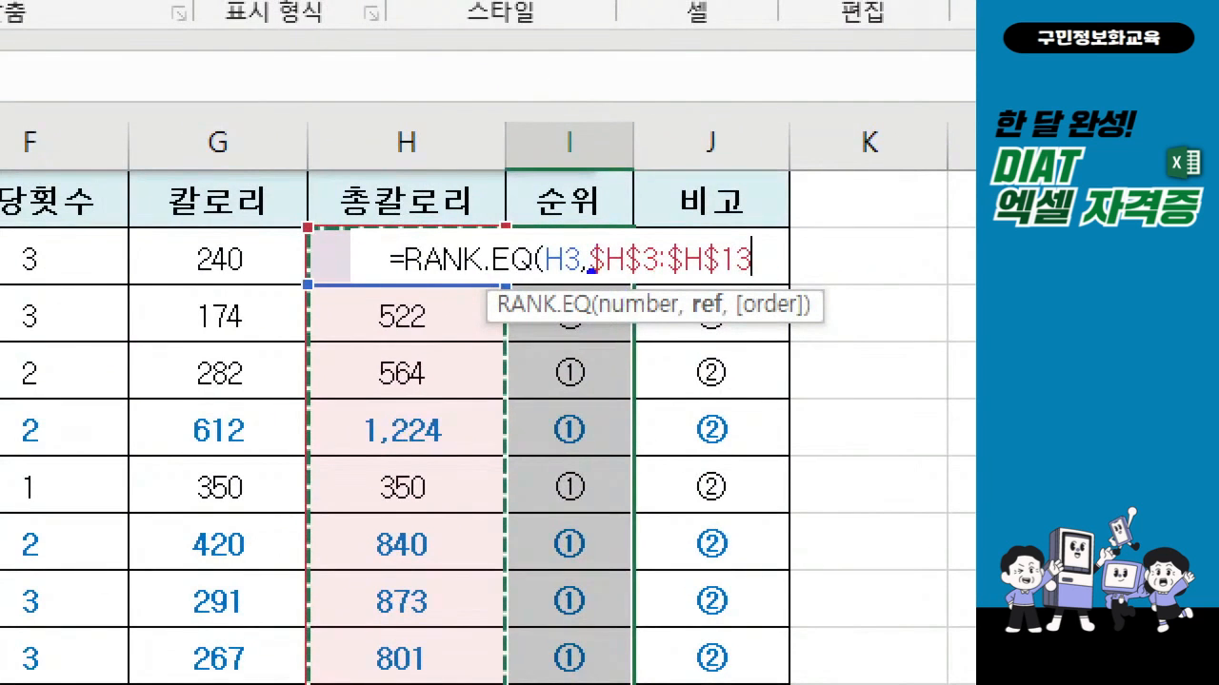
left_click_drag(594, 281, 750, 284)
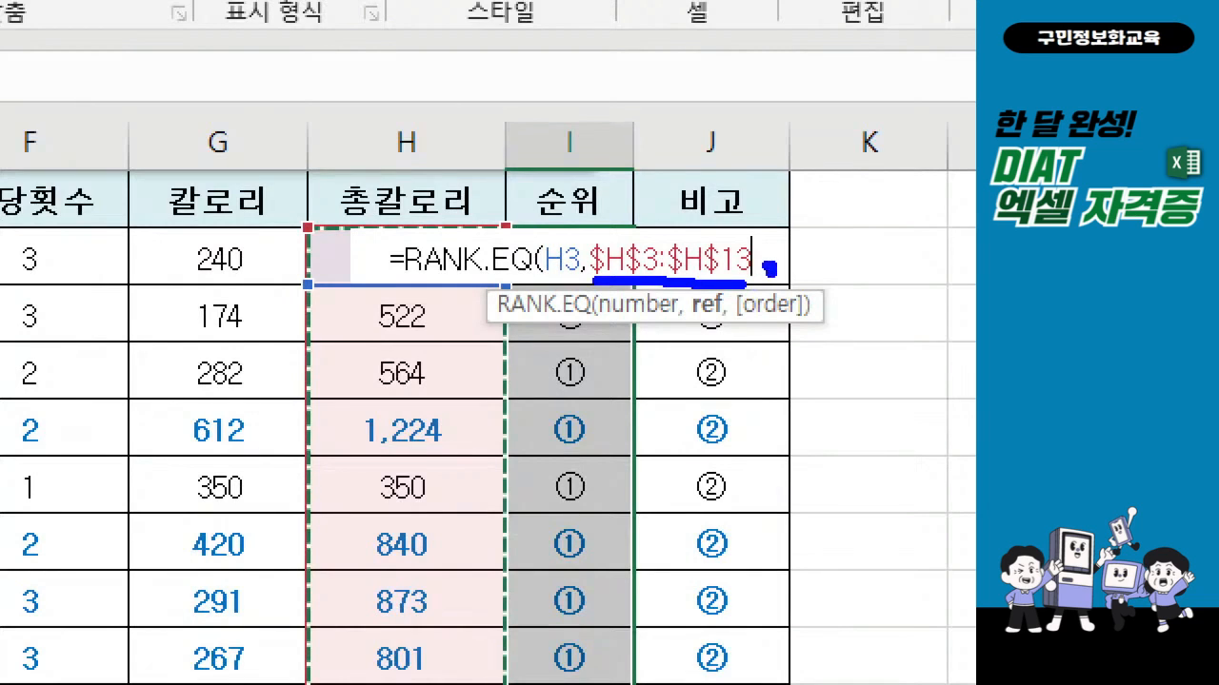
left_click_drag(770, 269, 758, 286)
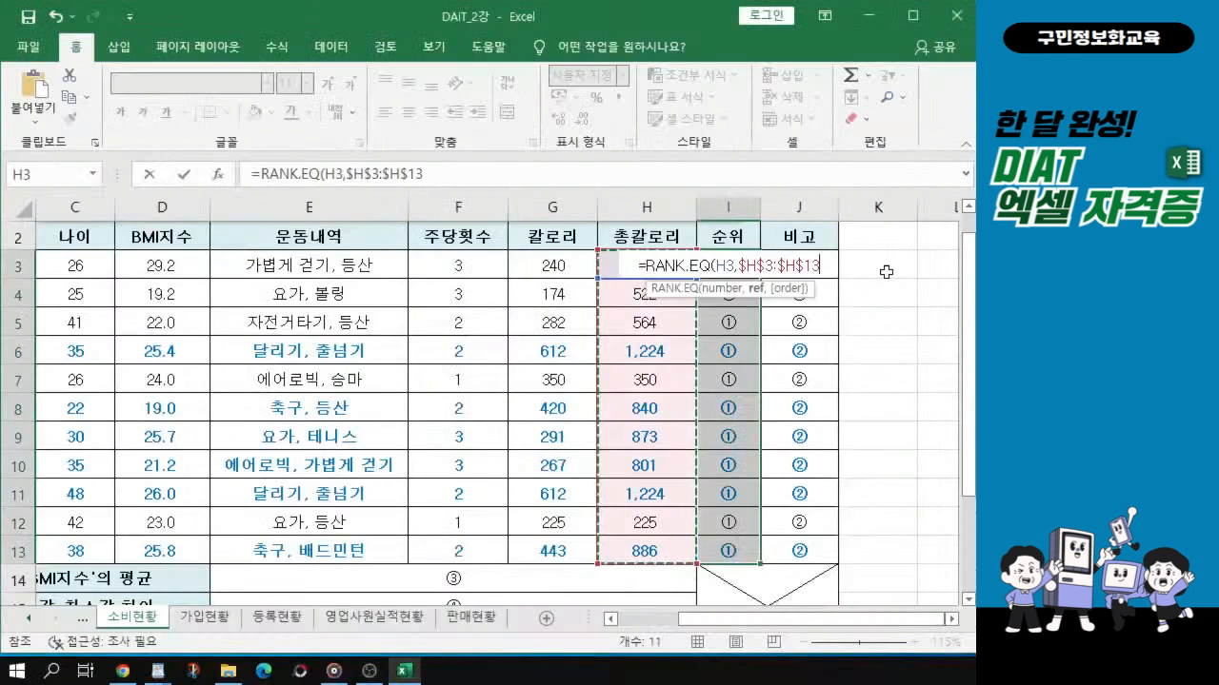
Complete the formula as =RANK.EQ(H3,$H$3:$H$13,0) for descending order and fill it into all of I3:I13
type(",")
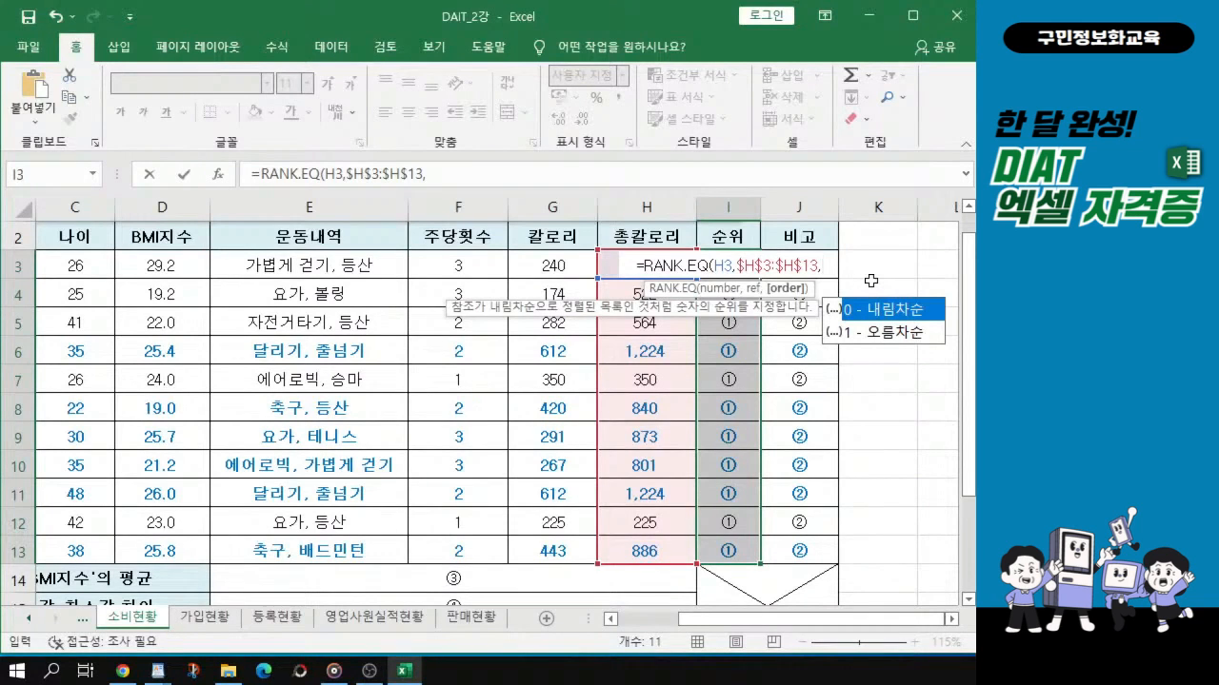
type("0")
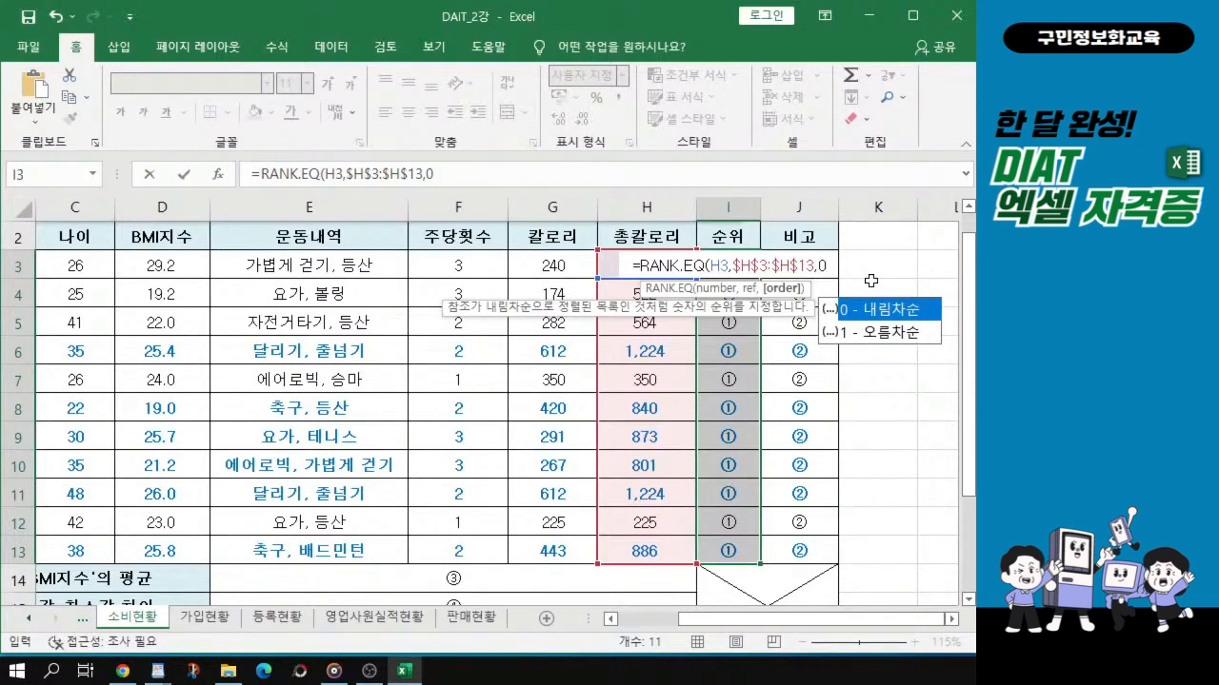
type(")")
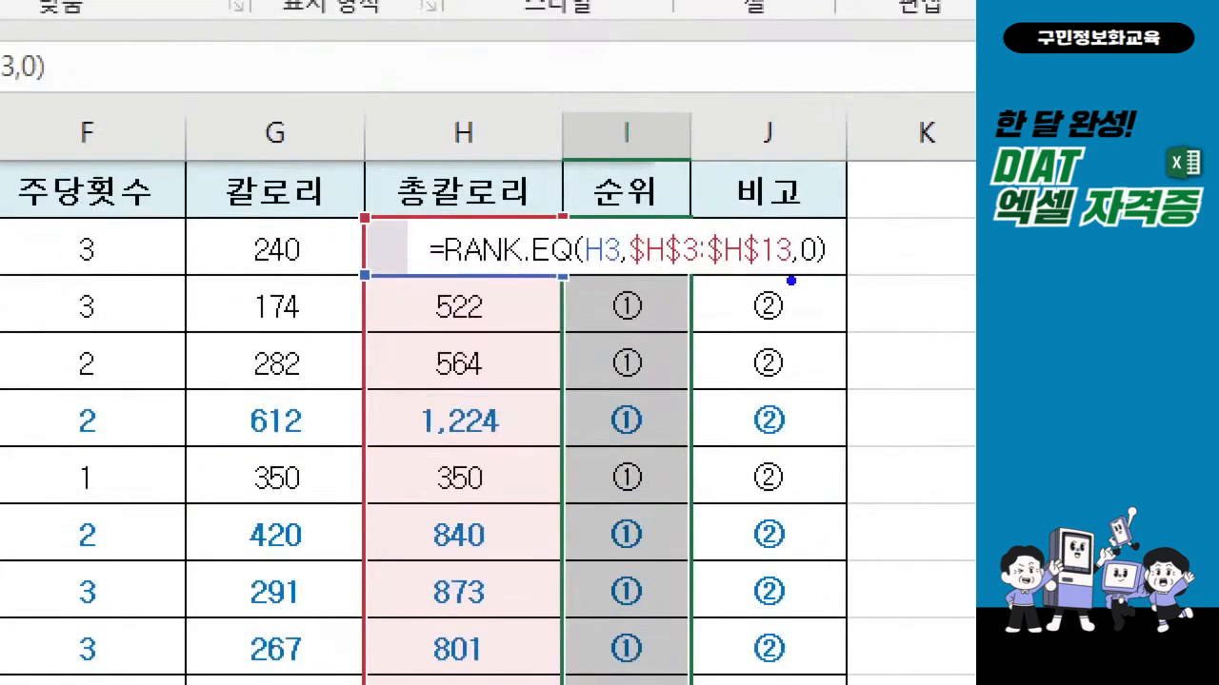
left_click_drag(785, 277, 825, 277)
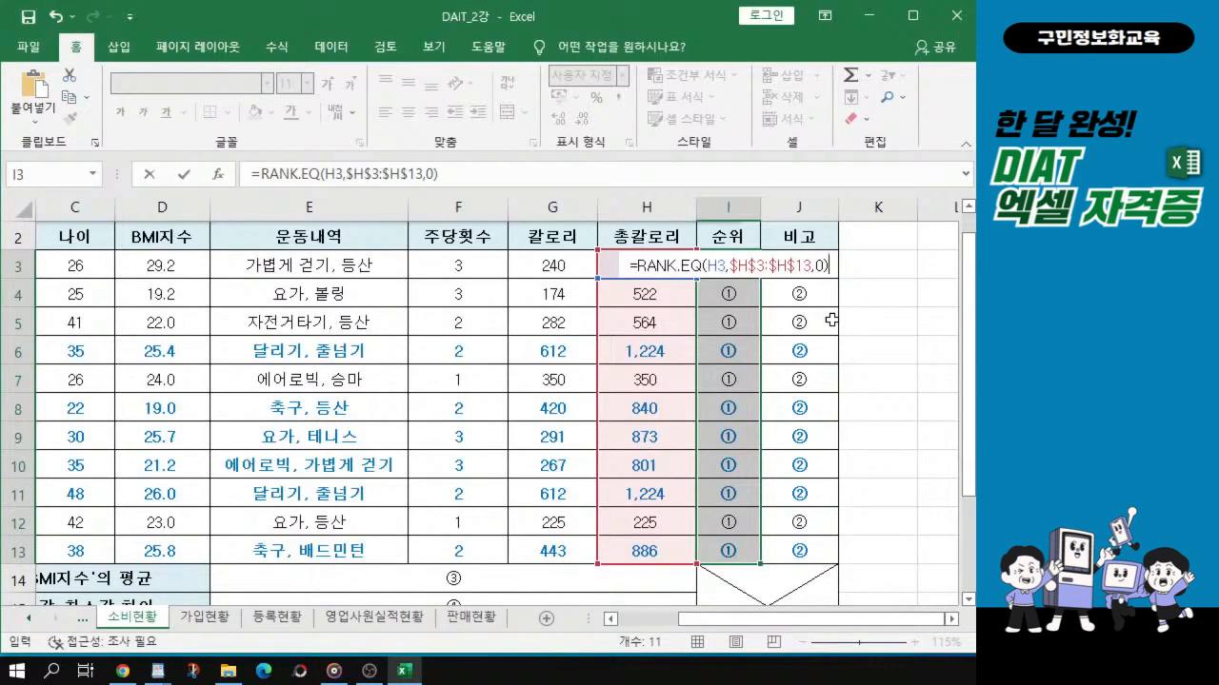
key("ctrl+Return")
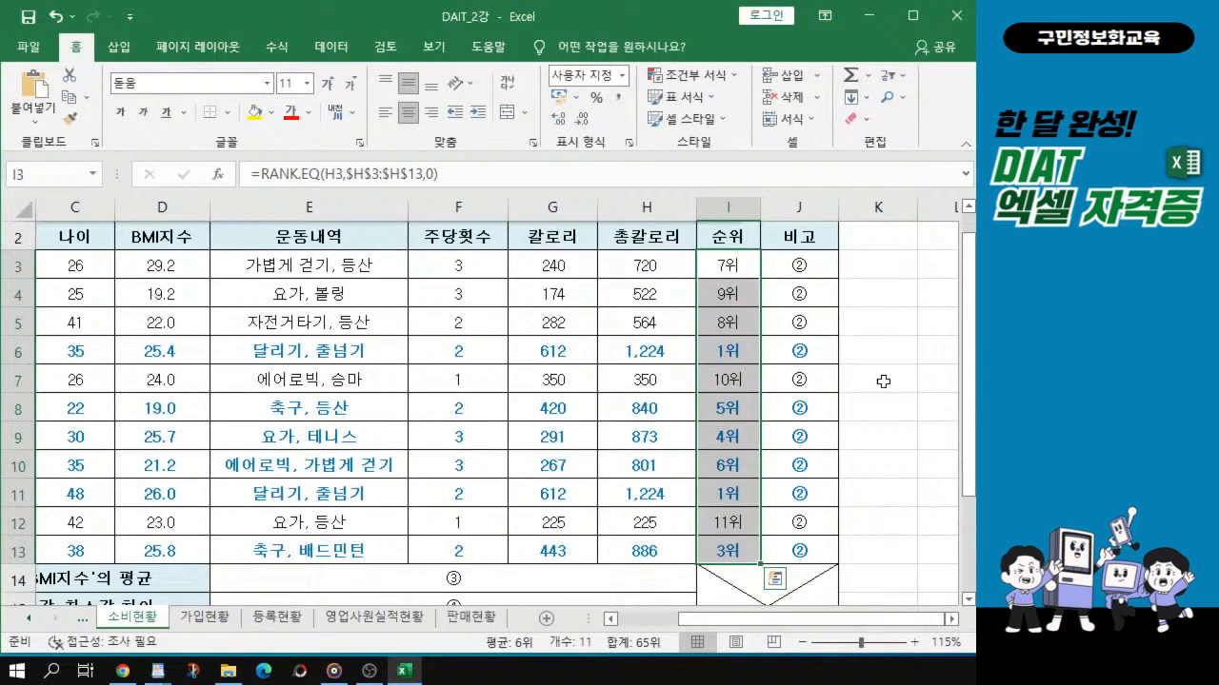
Review the ranks in I3:I13 and inspect the formula in I6, closing the quick analysis options
key("ctrl+q")
left_click(742, 326)
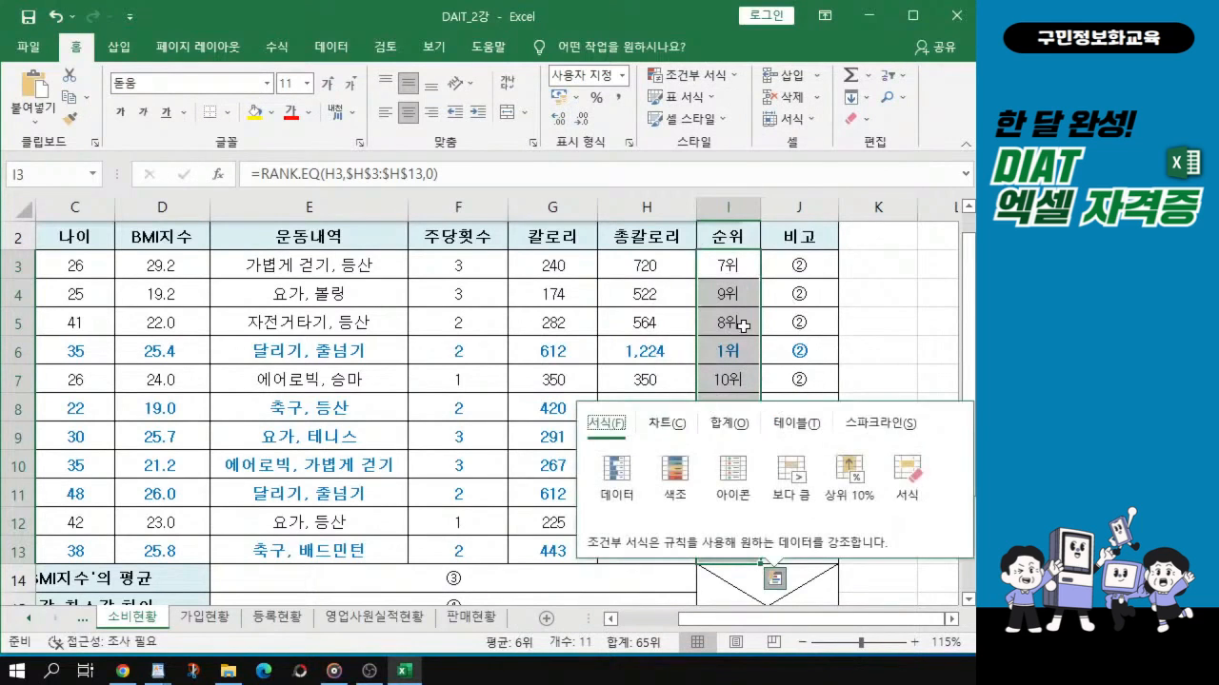
left_click(743, 267)
left_click_drag(743, 266, 731, 550)
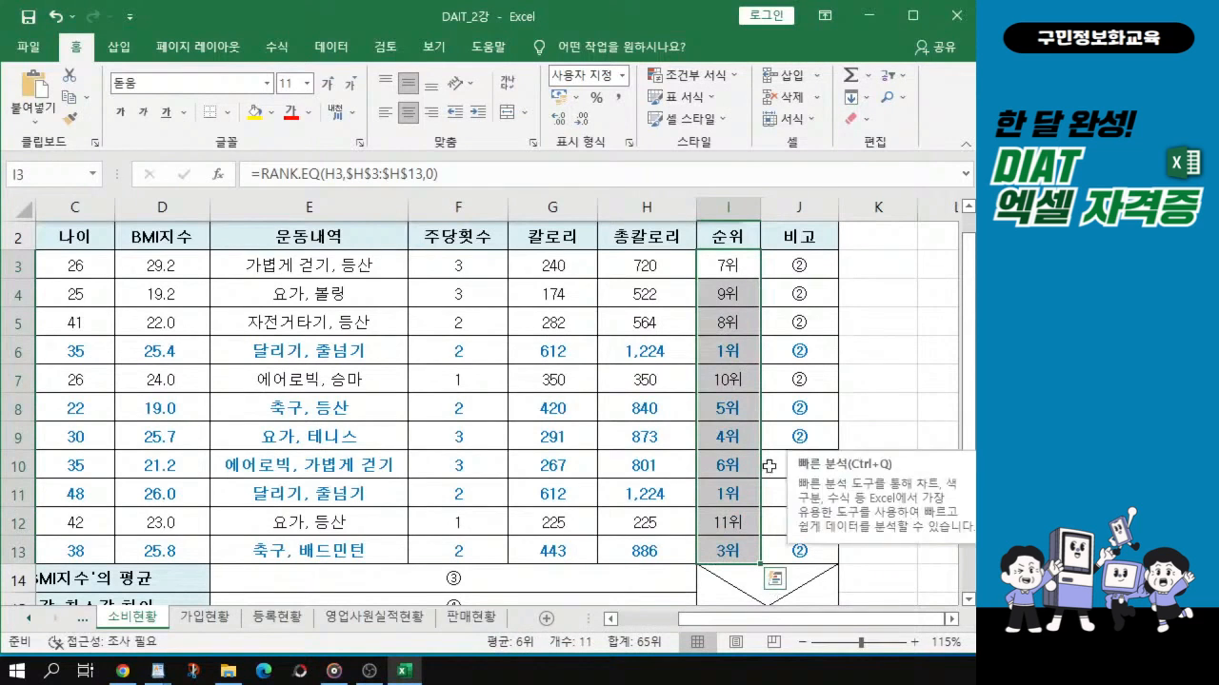
left_click(720, 360)
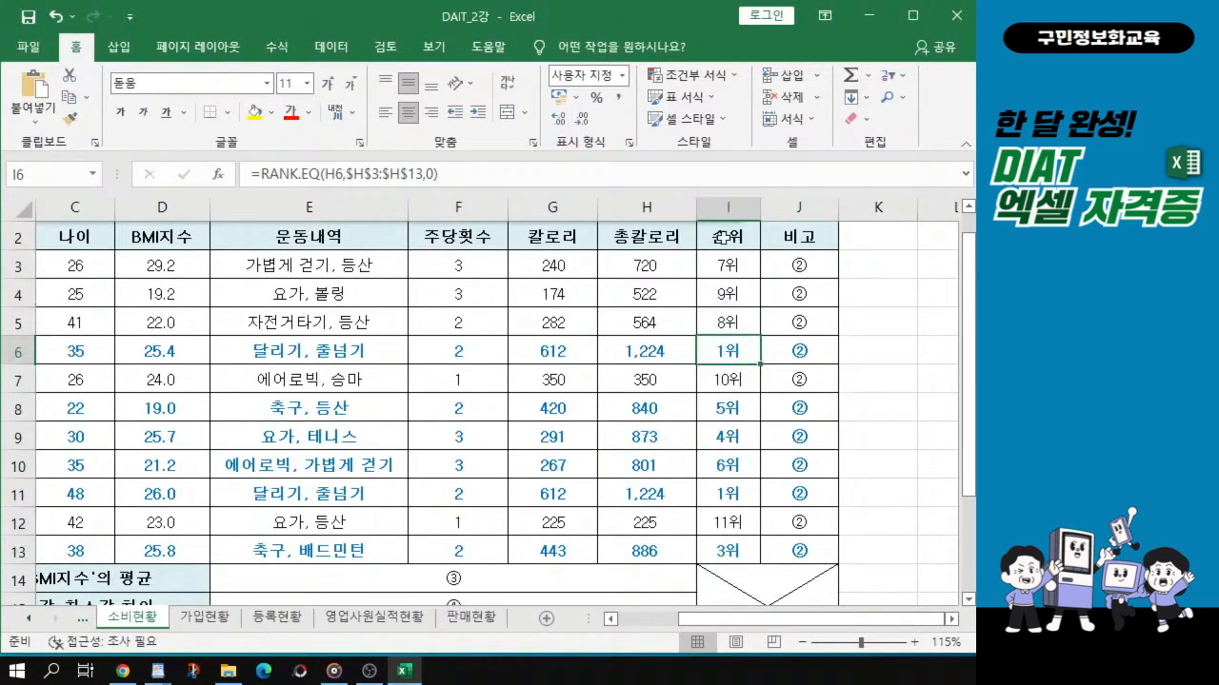
Select the 비고 cells J3:J13 and start an IF formula for the whole range
key("alt+Tab")
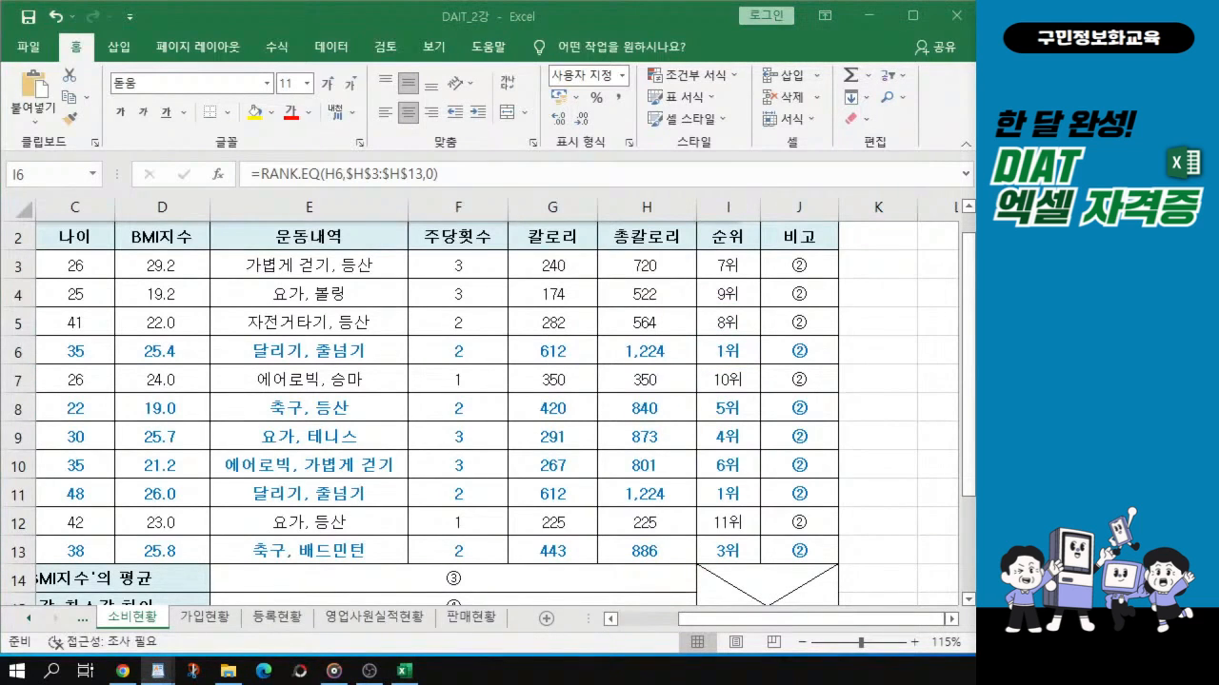
left_click(801, 267)
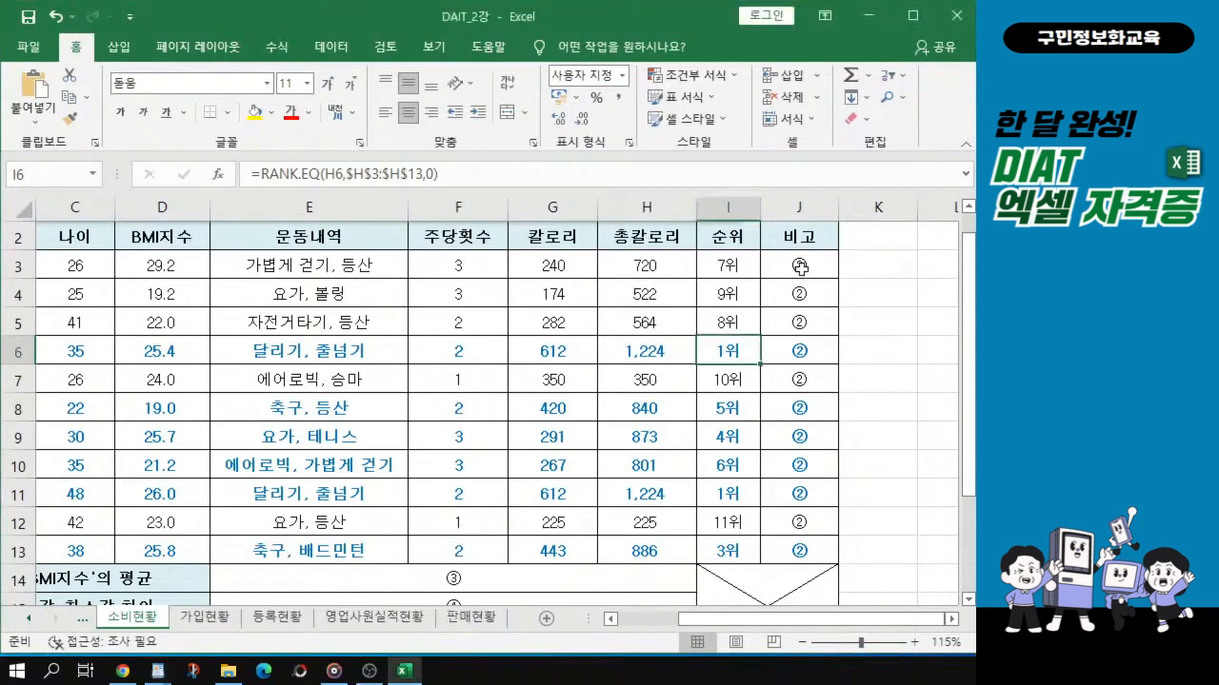
left_click(802, 267)
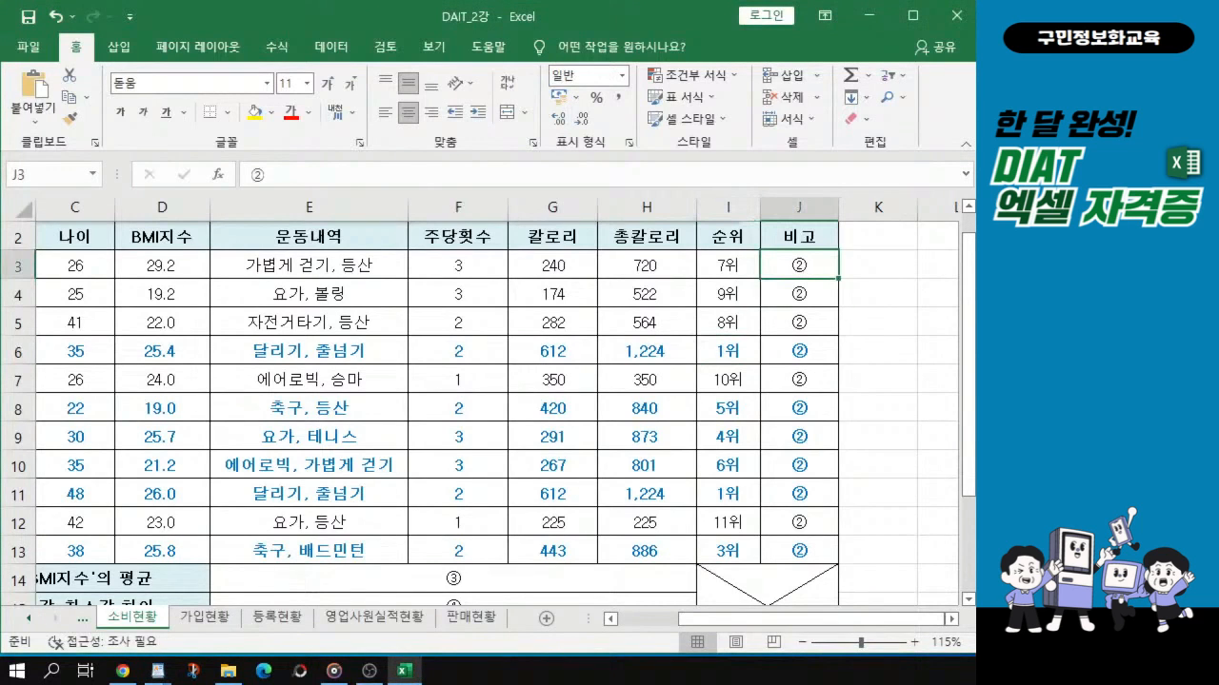
left_click_drag(809, 272, 804, 544)
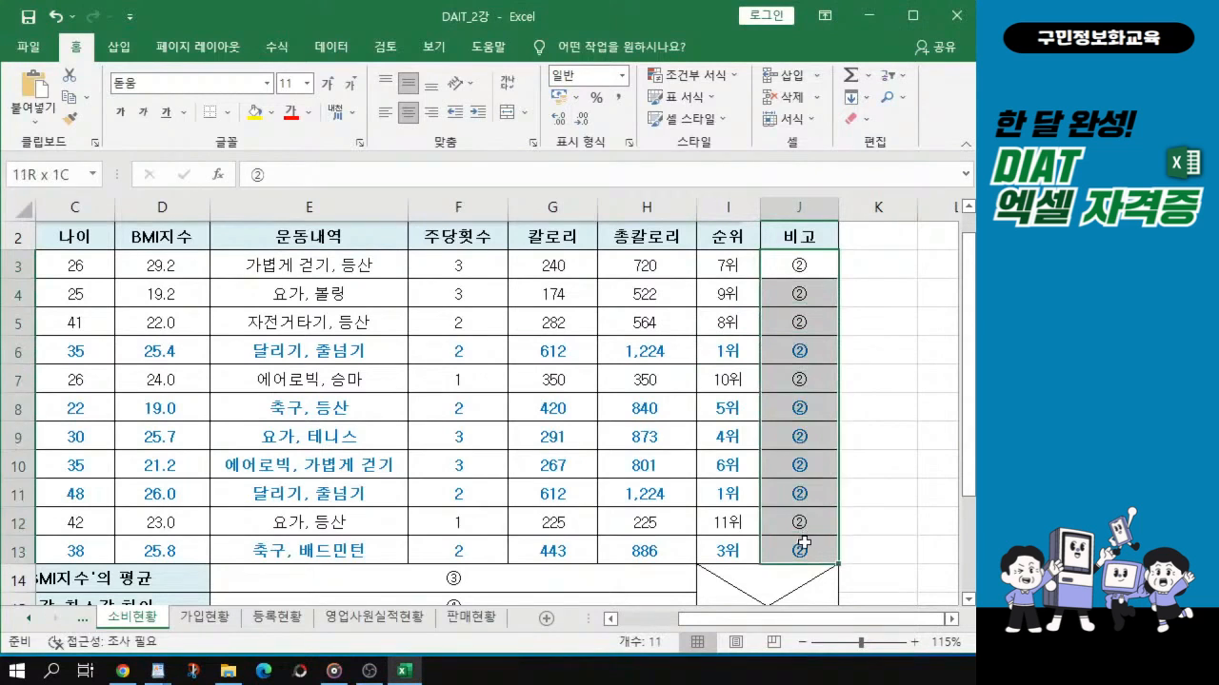
left_click(814, 262)
left_click_drag(814, 264, 810, 557)
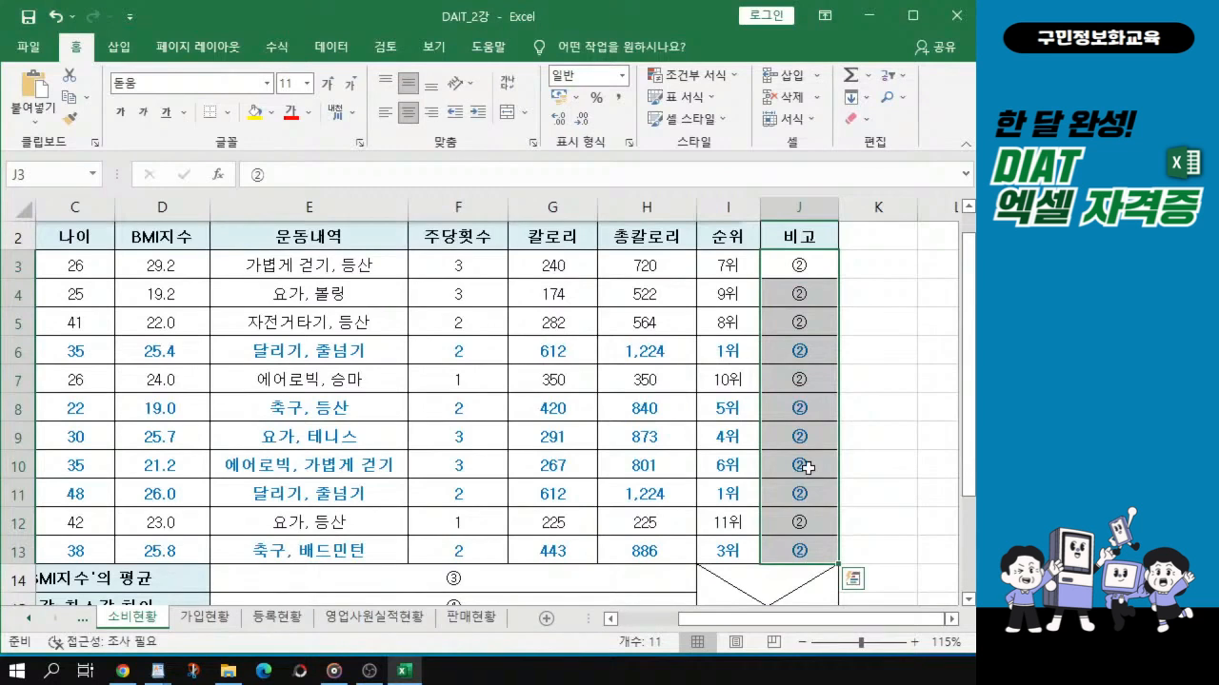
scroll(807, 467, "up", 1)
left_click_drag(895, 627, 924, 628)
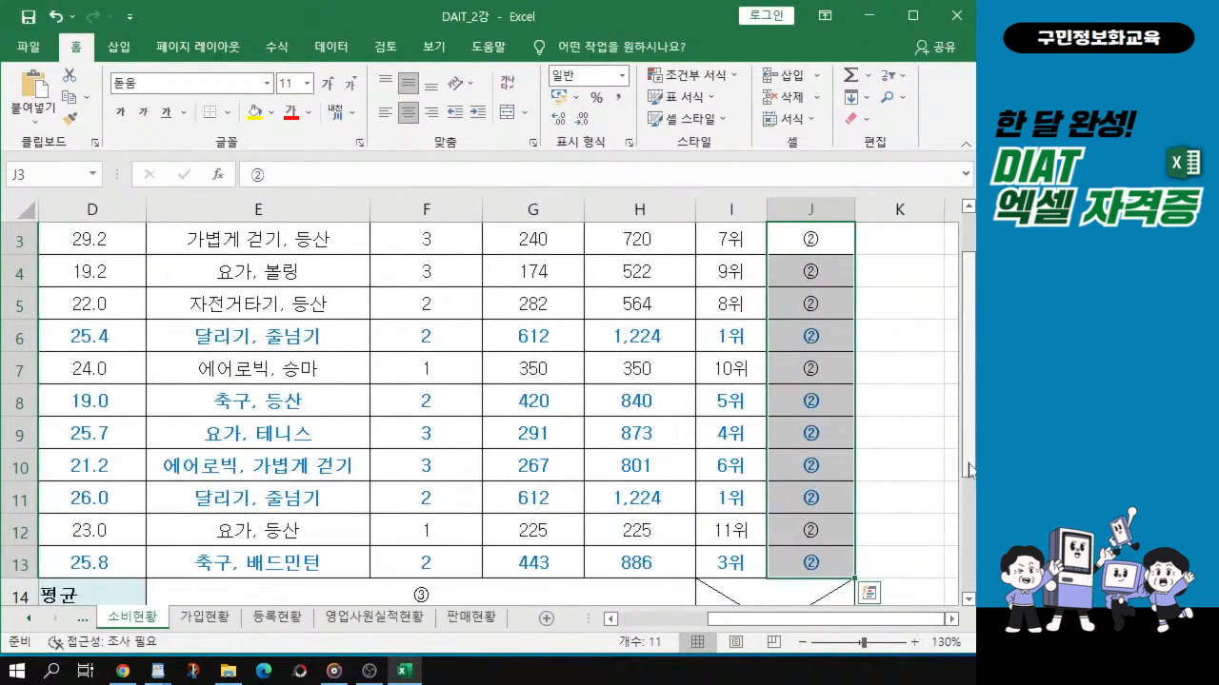
scroll(970, 470, "up", 1)
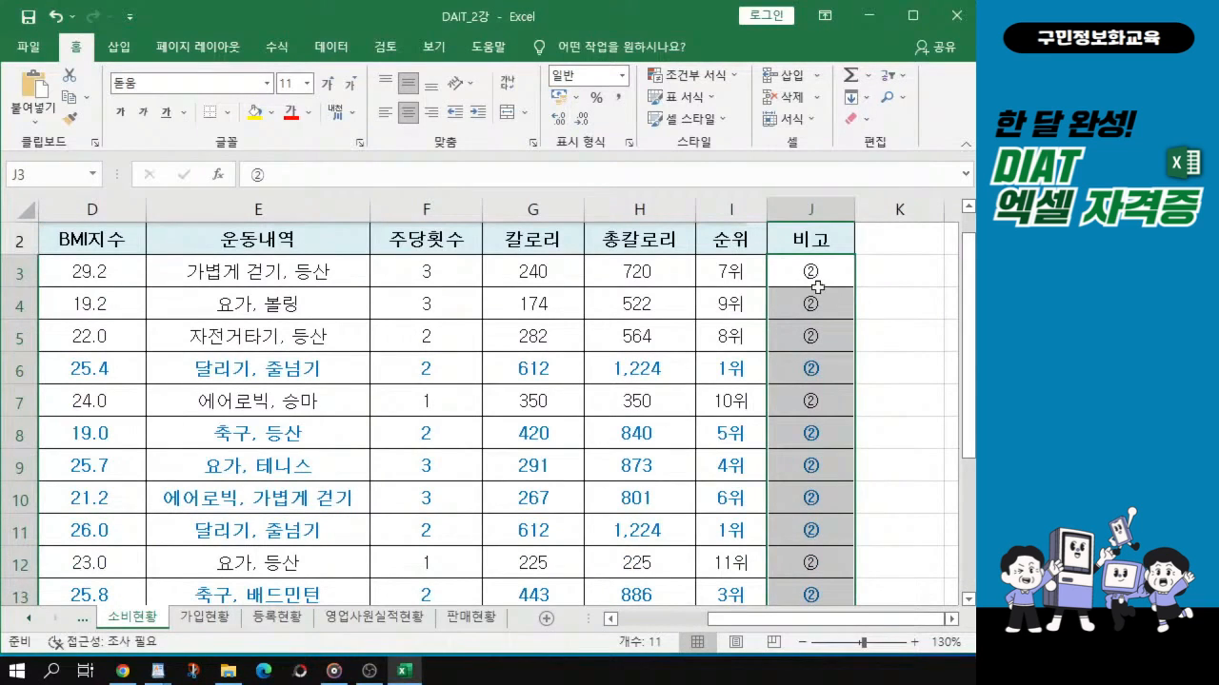
left_click_drag(802, 271, 810, 494)
scroll(811, 462, "up", 1)
type("=")
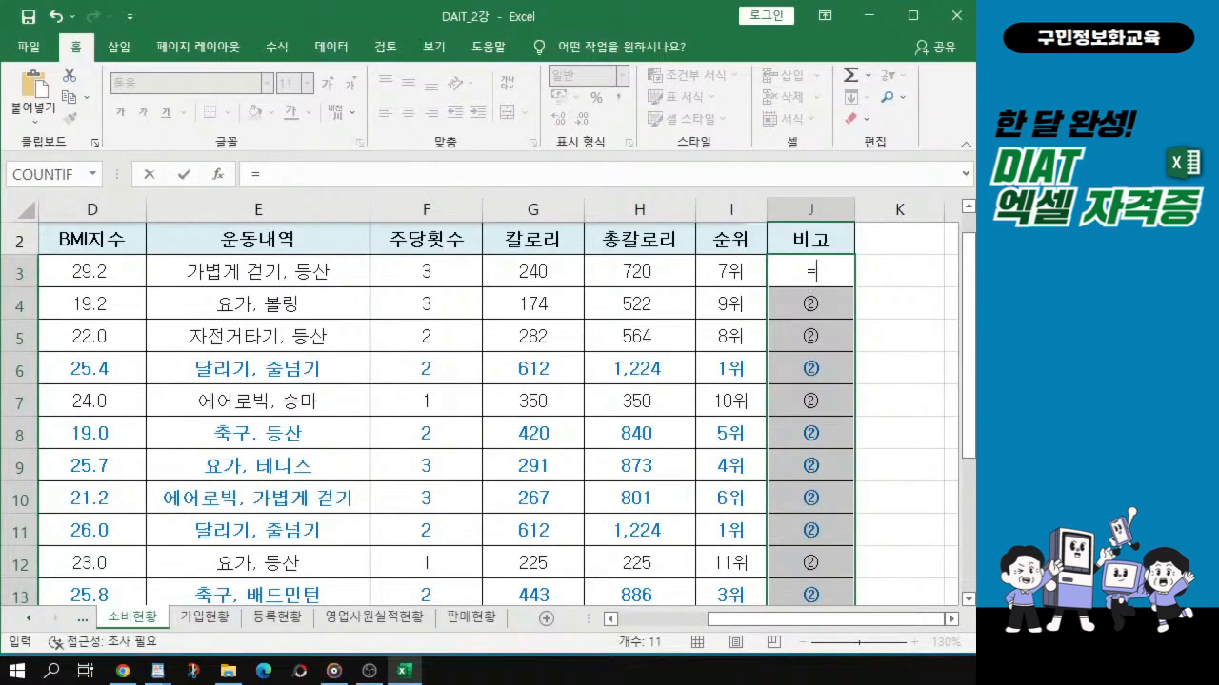
type("i")
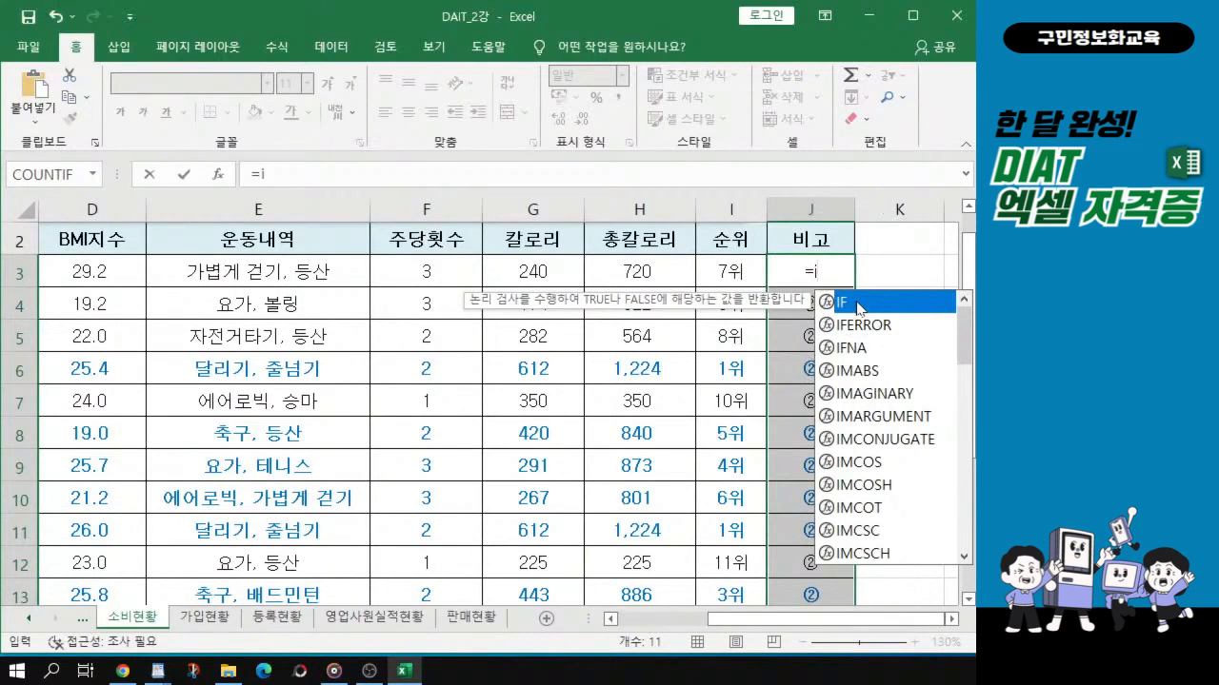
key("ctrl")
double_click(859, 306)
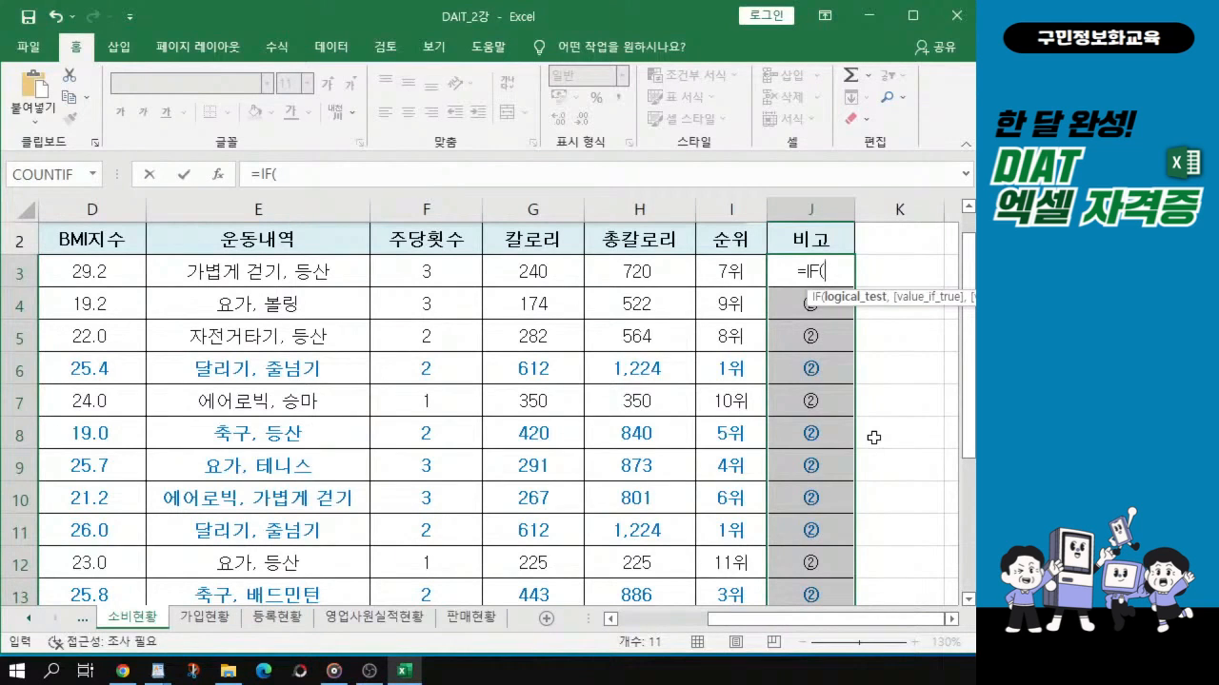
Enter D3>=25 as the IF function's logical test on BMI지수 and continue to the value_if_true argument
left_click(96, 273)
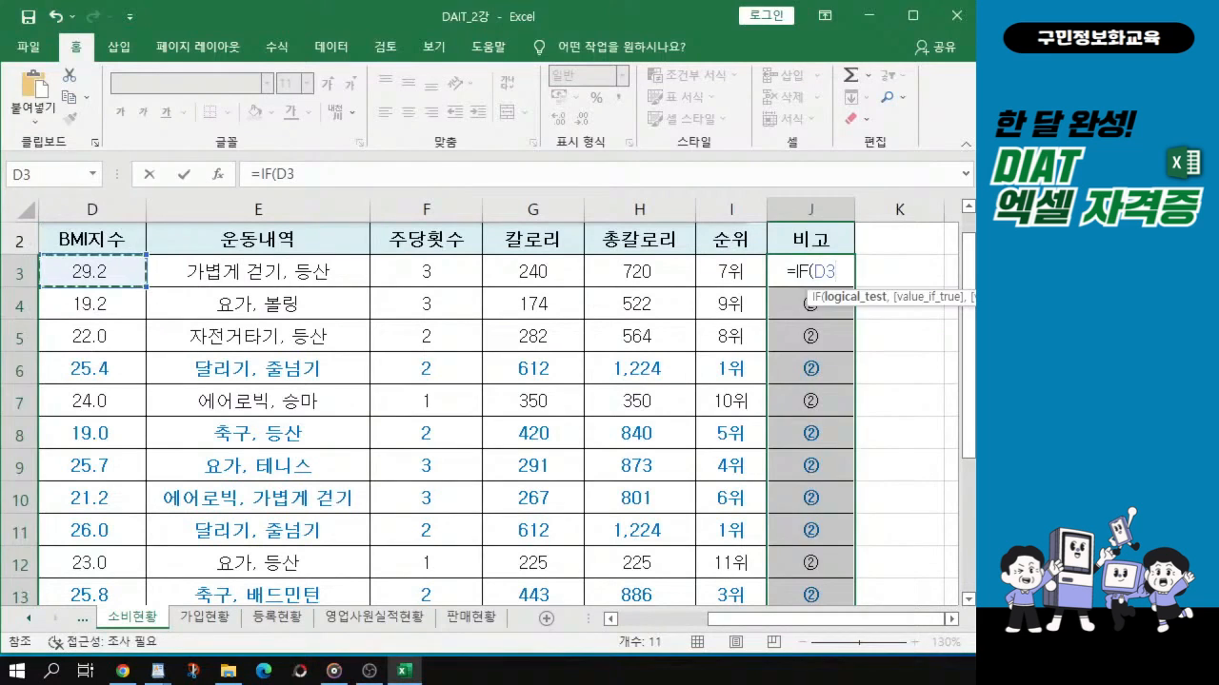
key("alt+Tab")
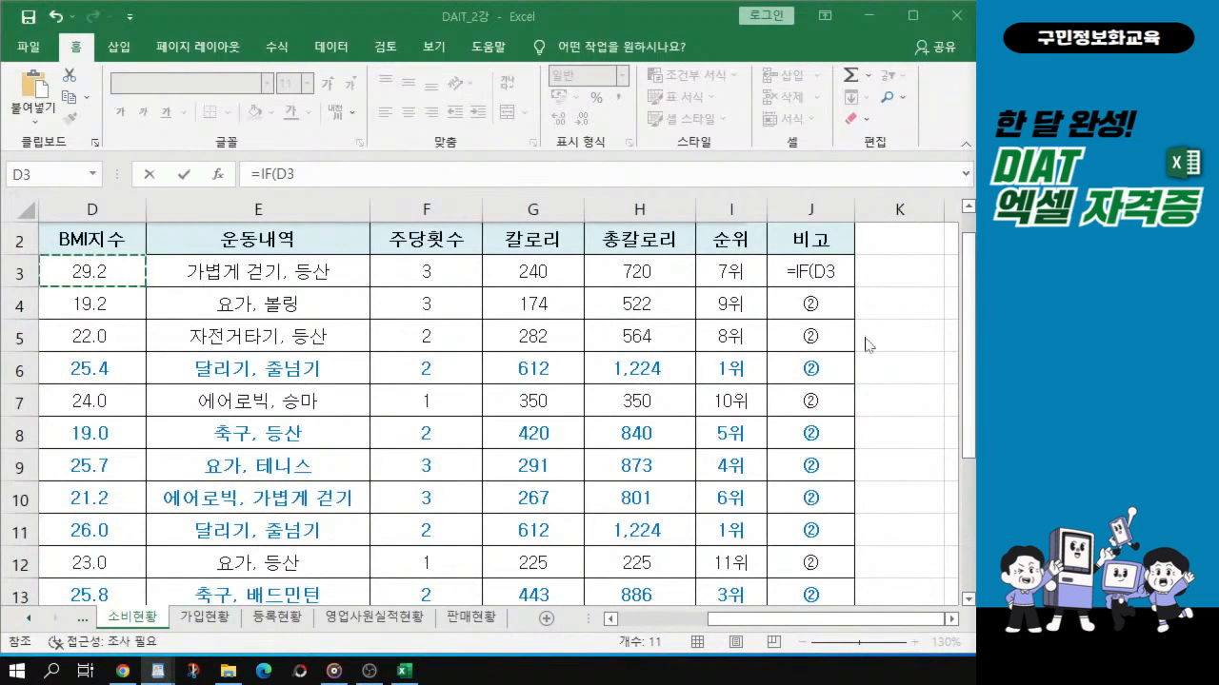
key("alt+Tab")
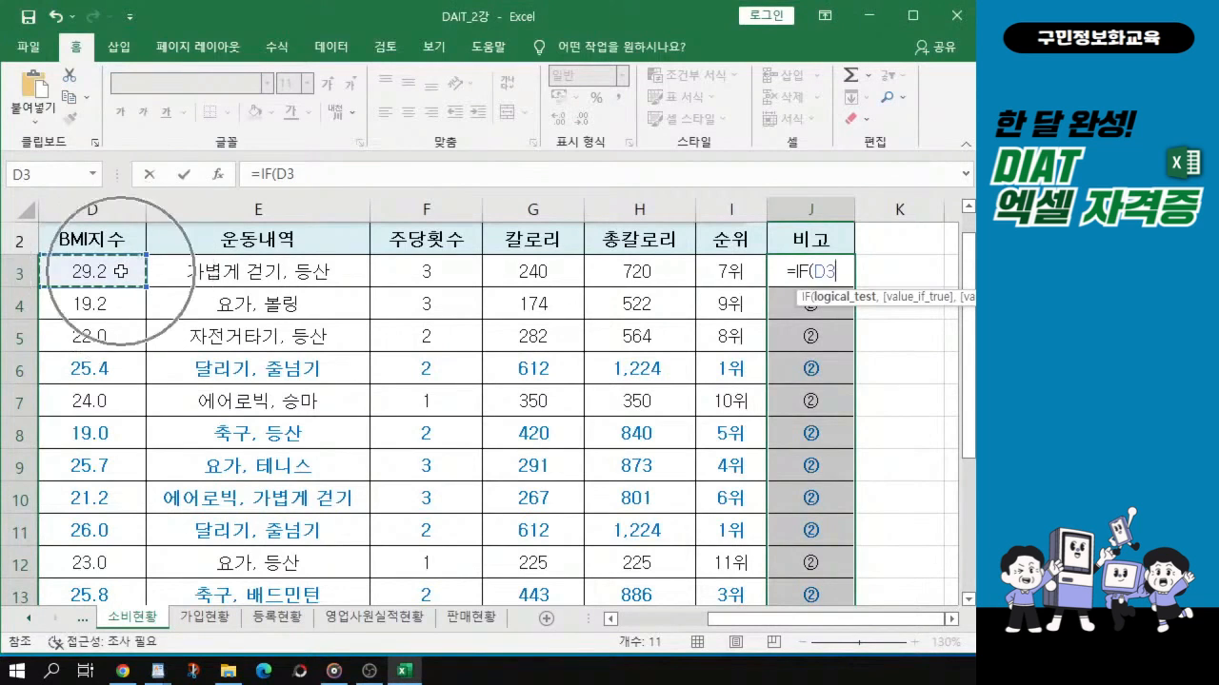
type(">=25")
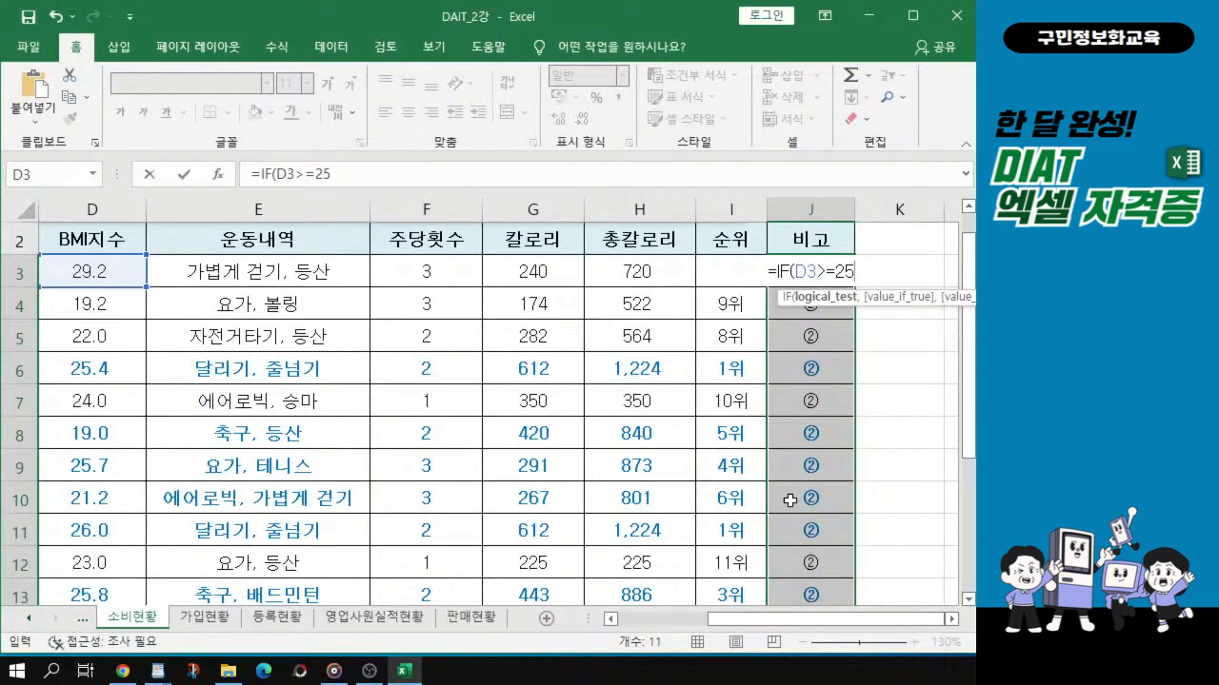
type(",")
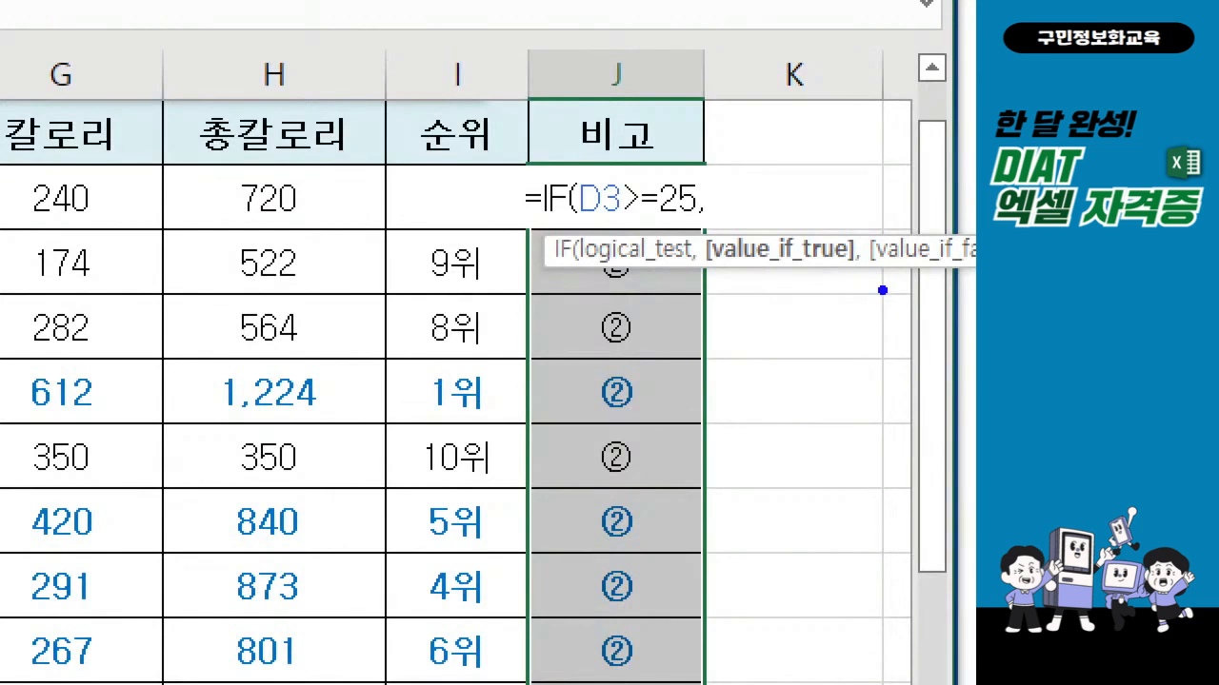
Complete the formula as =IF(D3>=25,"비만","") and fill it into all of J3:J13
key("r")
left_click_drag(692, 220, 712, 220)
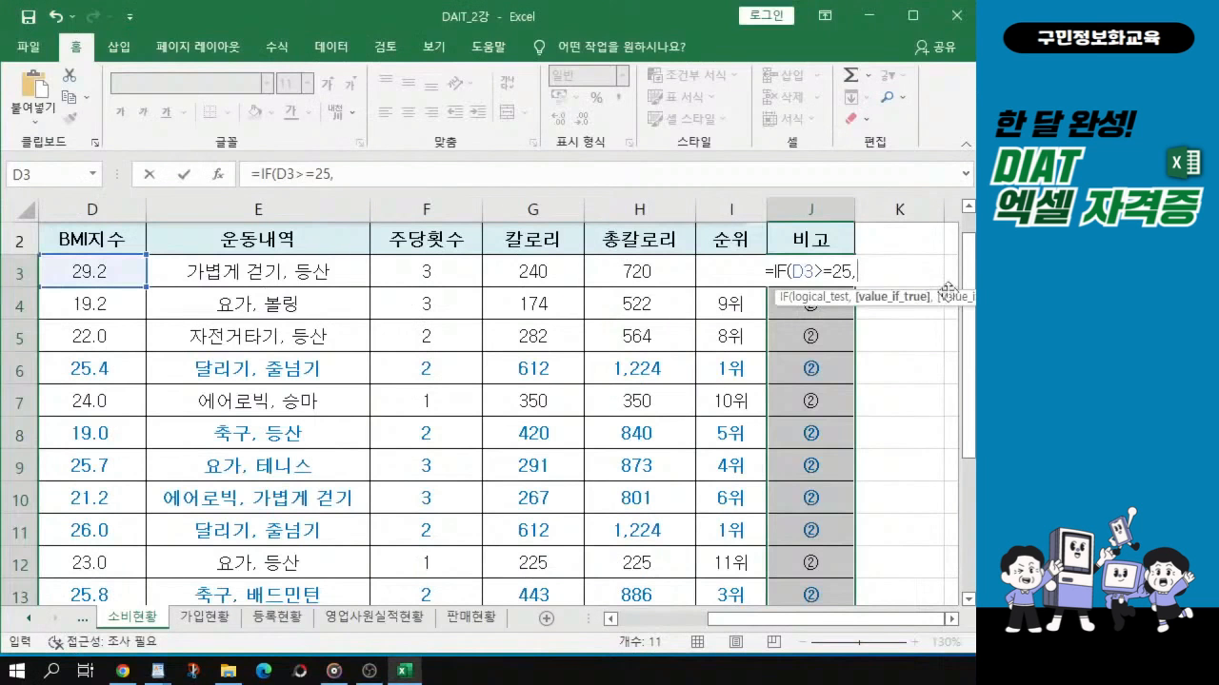
type("\"")
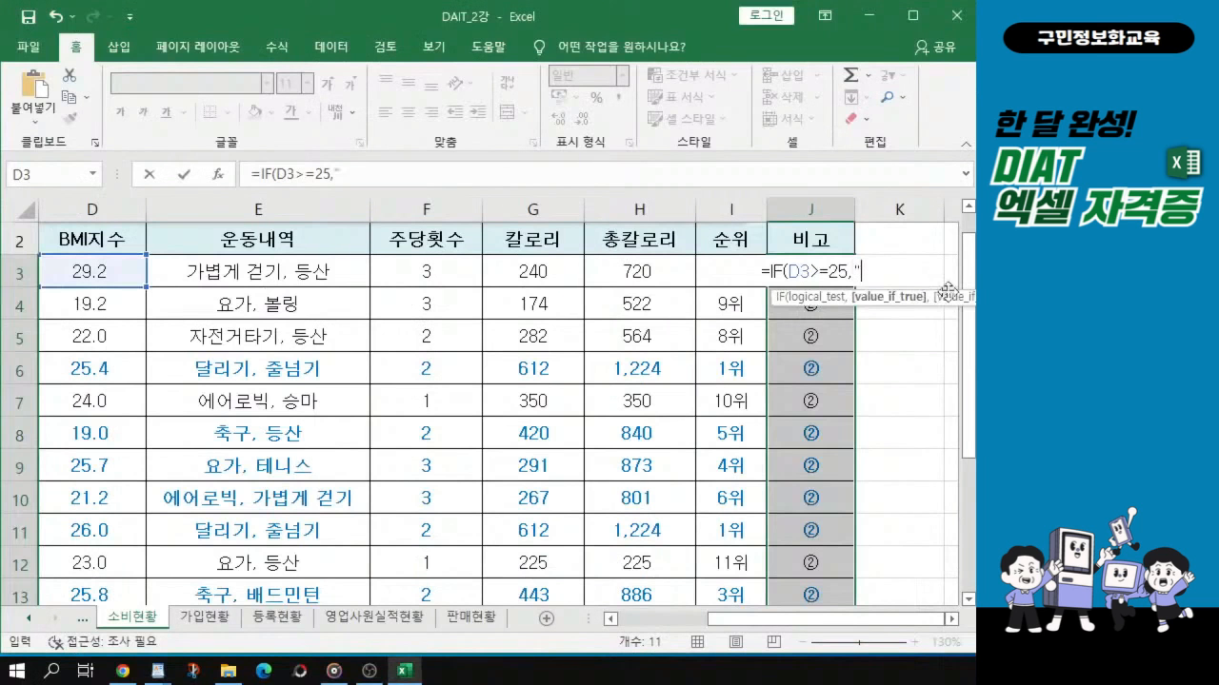
type("비만\",\"\")")
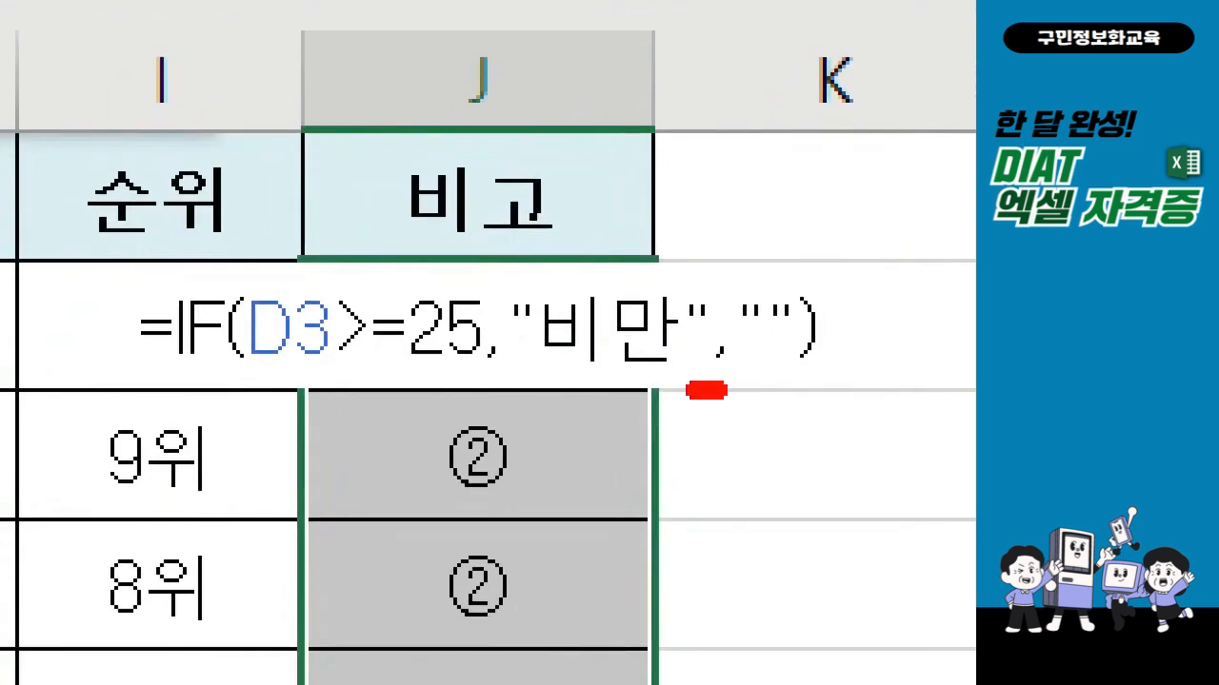
left_click_drag(723, 391, 746, 390)
left_click_drag(767, 278, 830, 77)
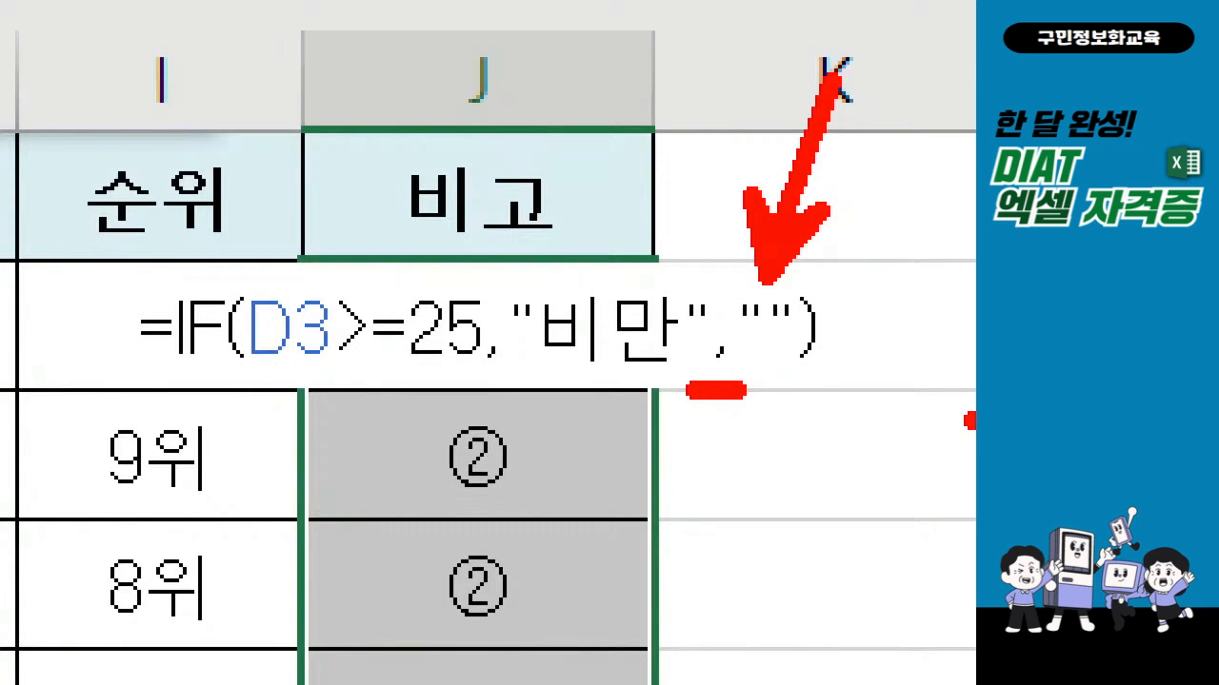
left_click_drag(792, 390, 829, 393)
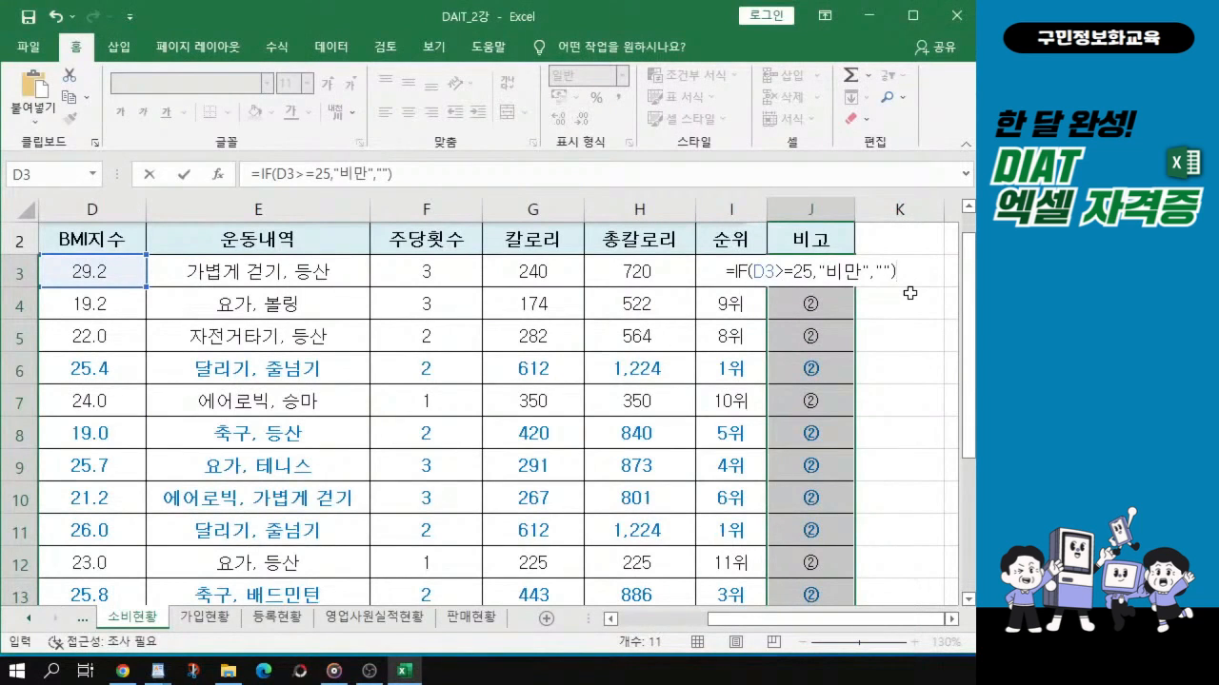
key("ctrl+Return")
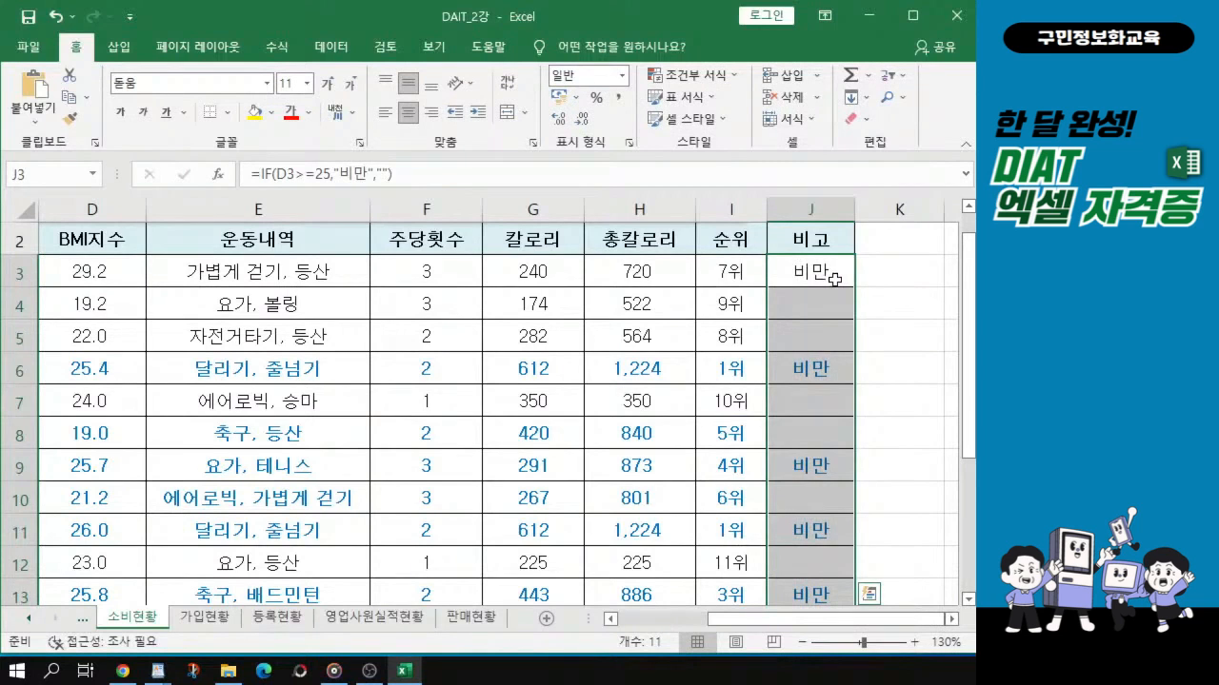
key("ctrl+q")
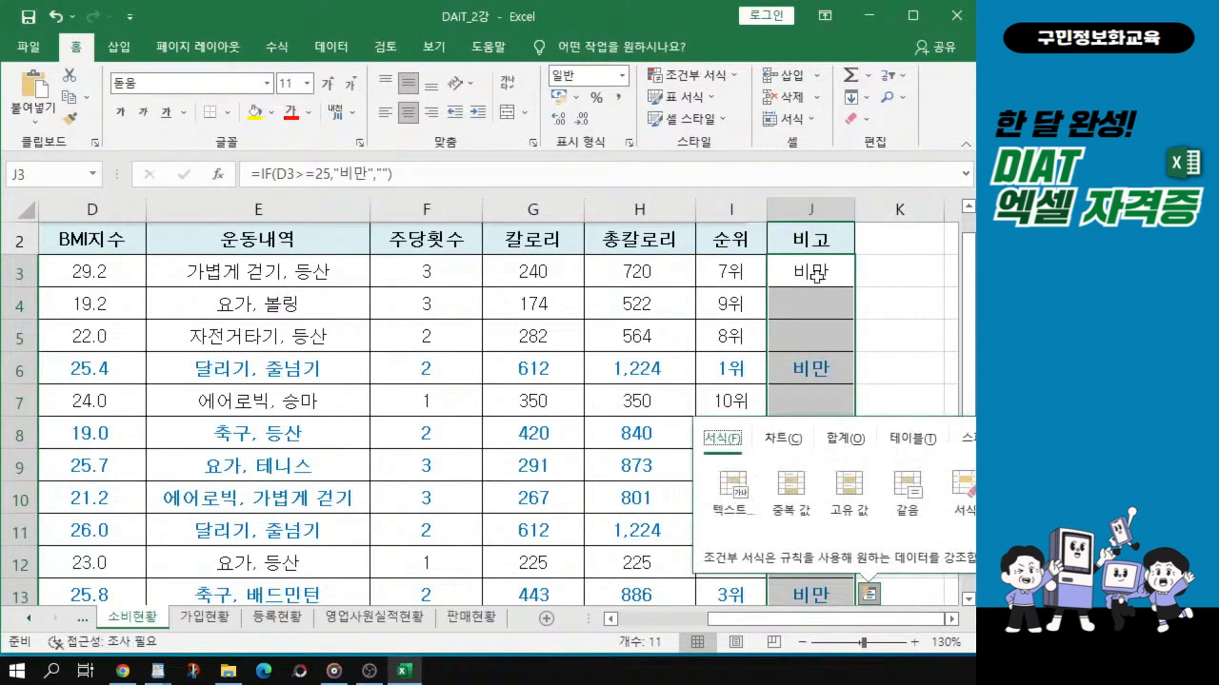
key("Escape")
scroll(810, 464, "down", 1)
scroll(810, 464, "up", 1)
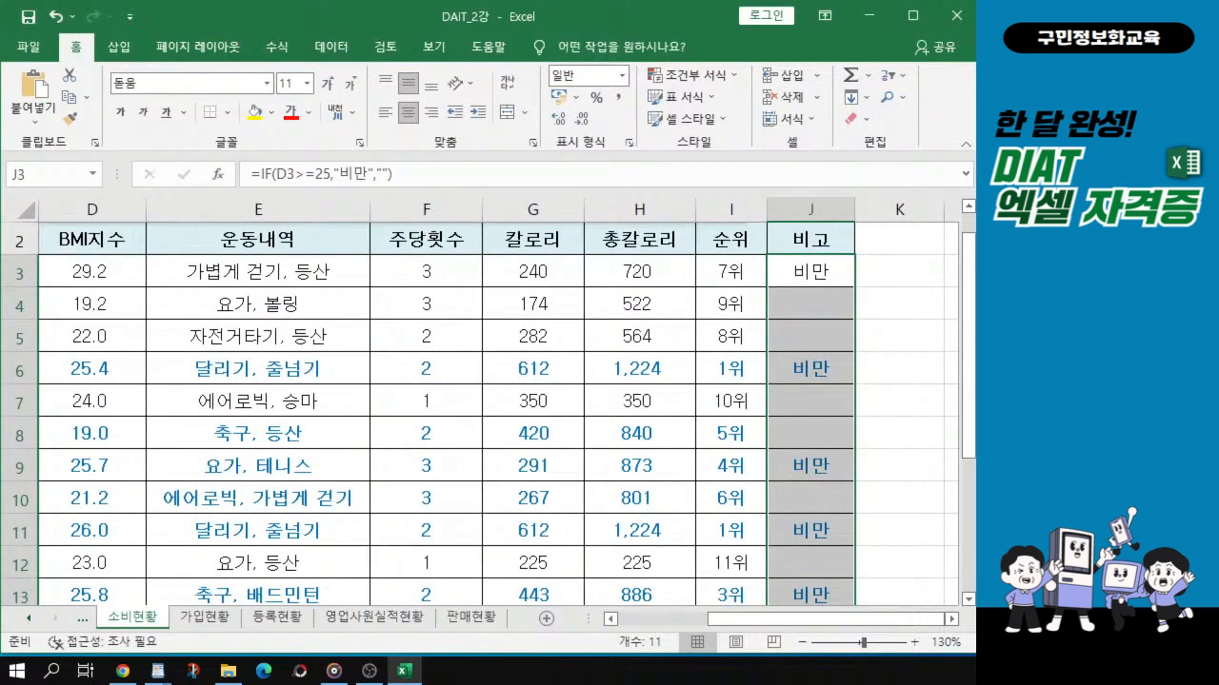
Examine the summary labels in rows 14 to 16 that go with blanks ③ to ⑤
key("alt+Tab")
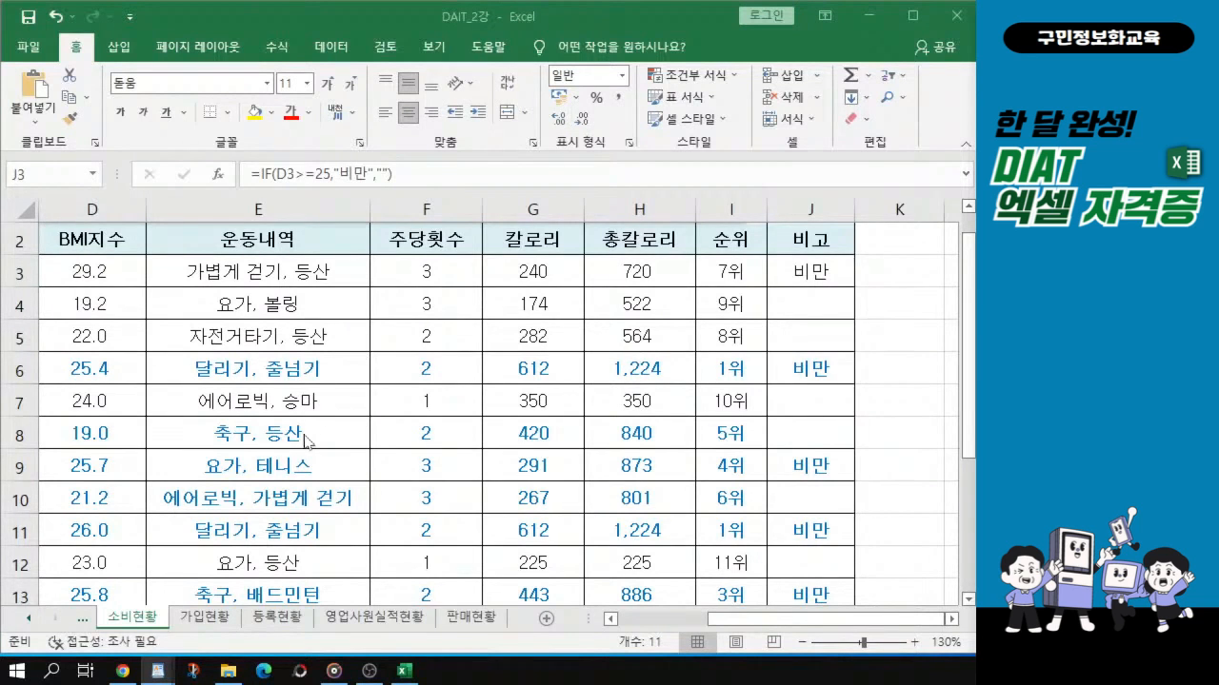
scroll(307, 439, "down", 1)
scroll(307, 440, "down", 1)
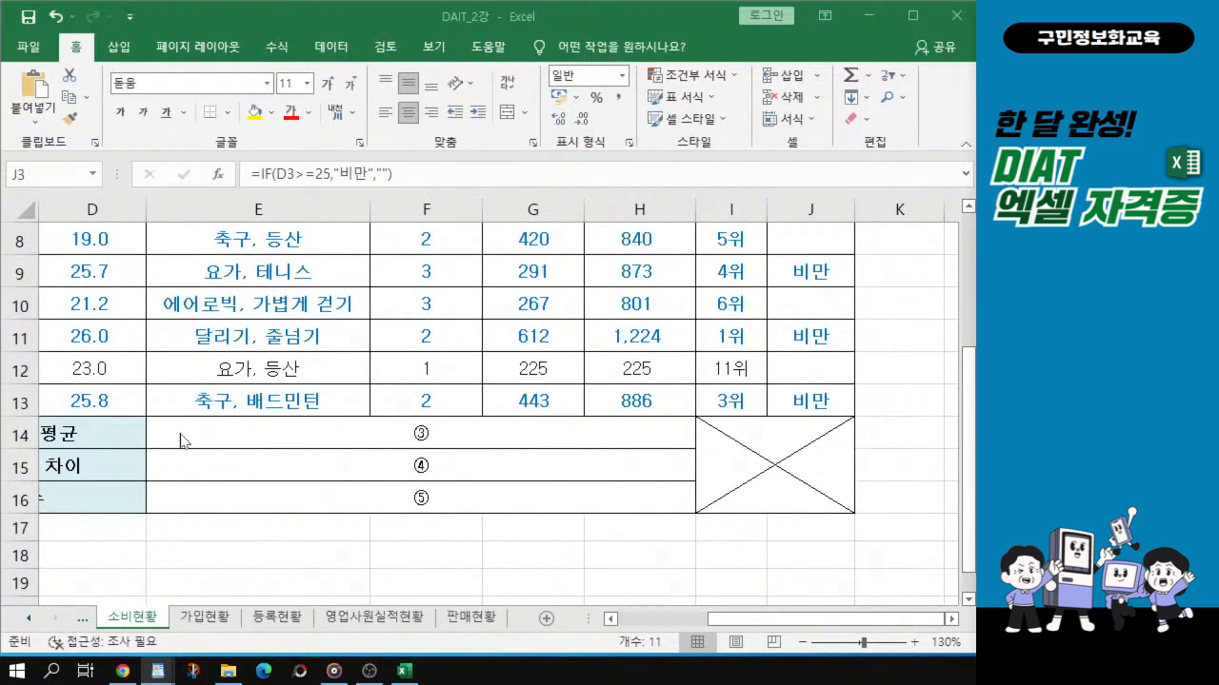
left_click(746, 622)
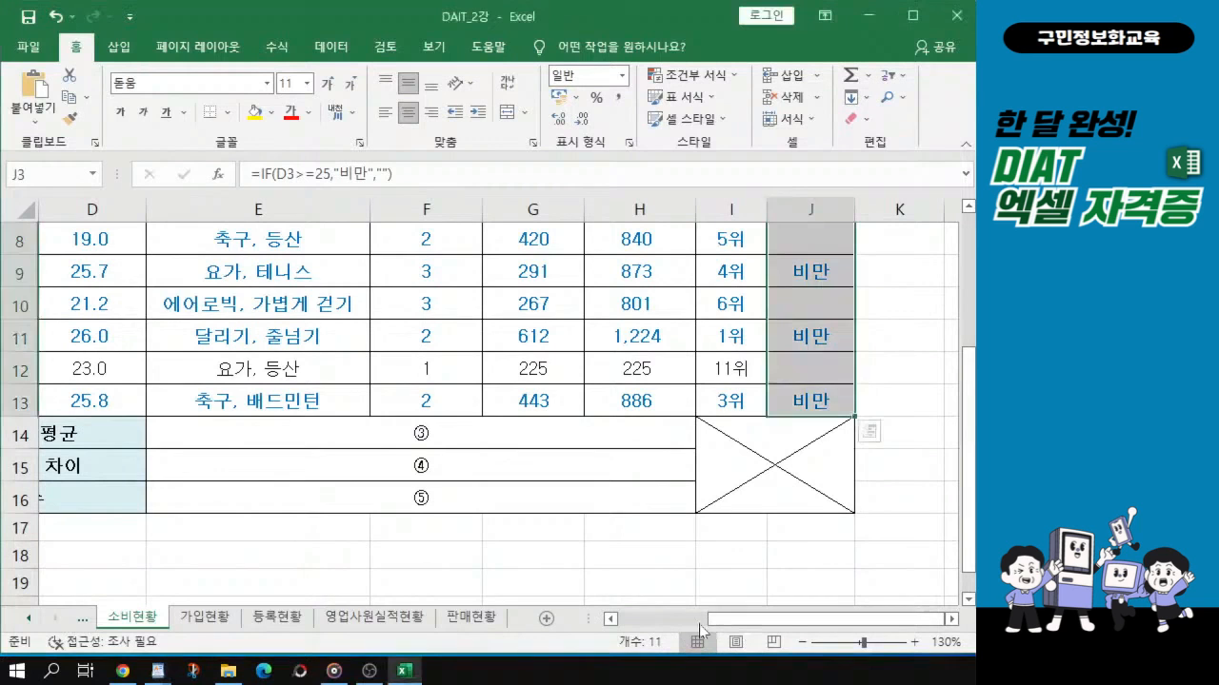
left_click_drag(717, 620, 634, 629)
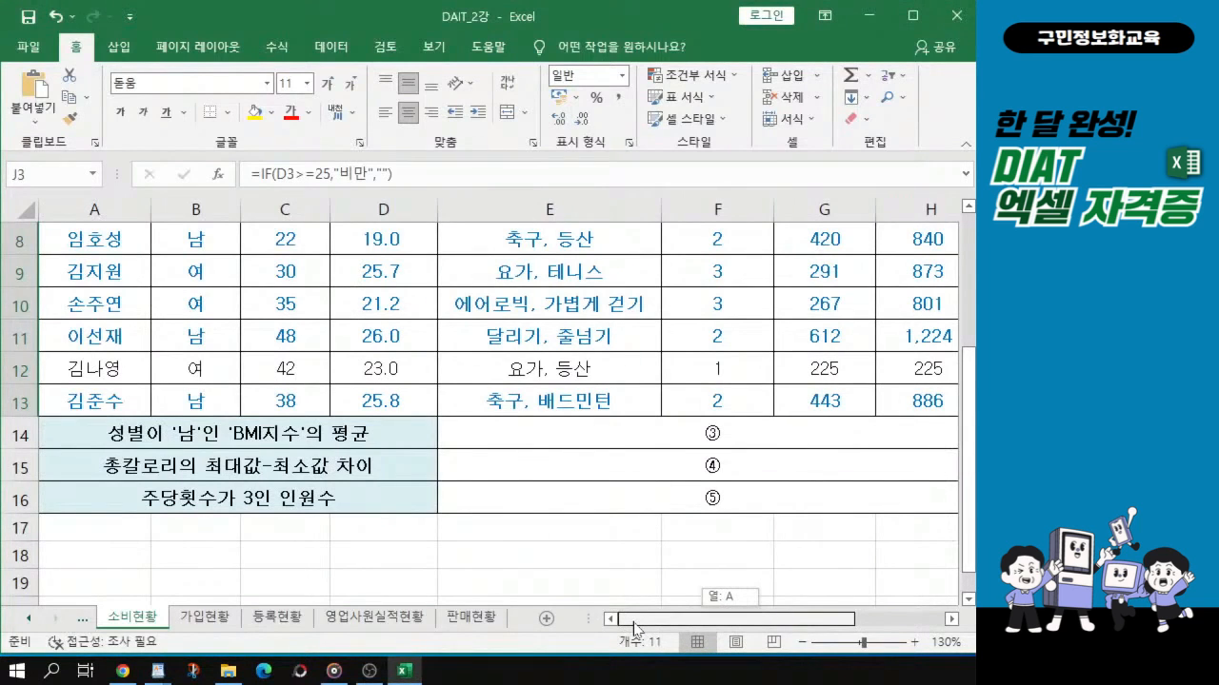
left_click_drag(634, 628, 634, 628)
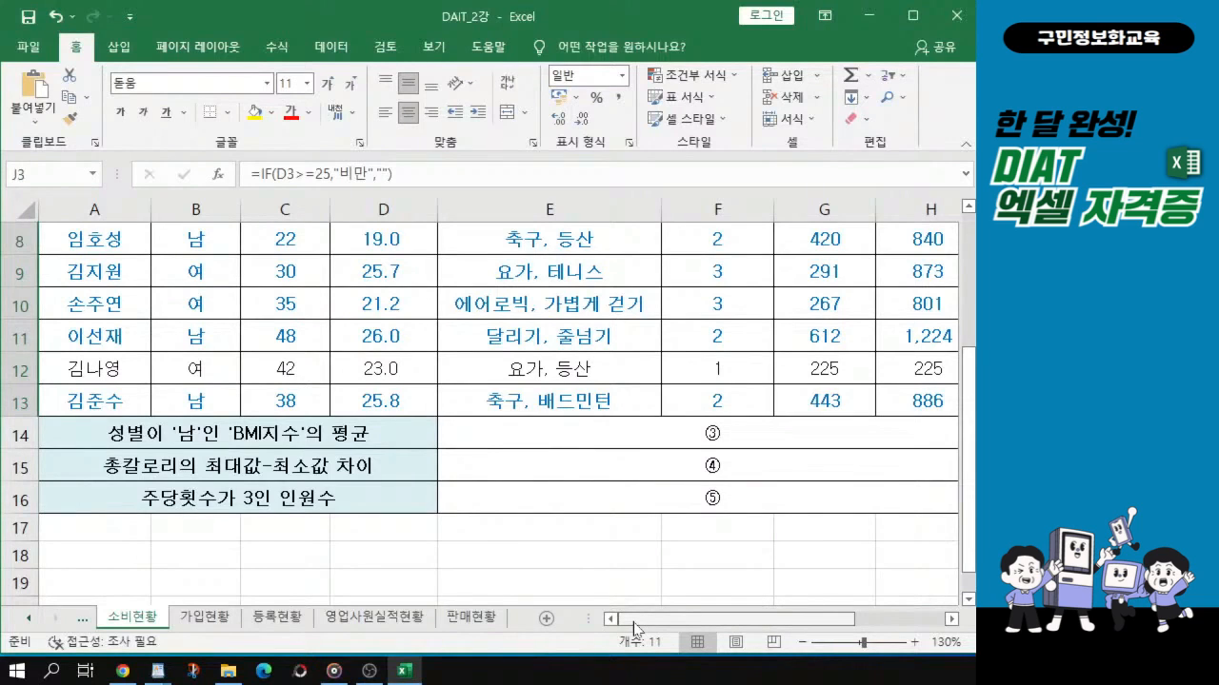
key("alt+Tab")
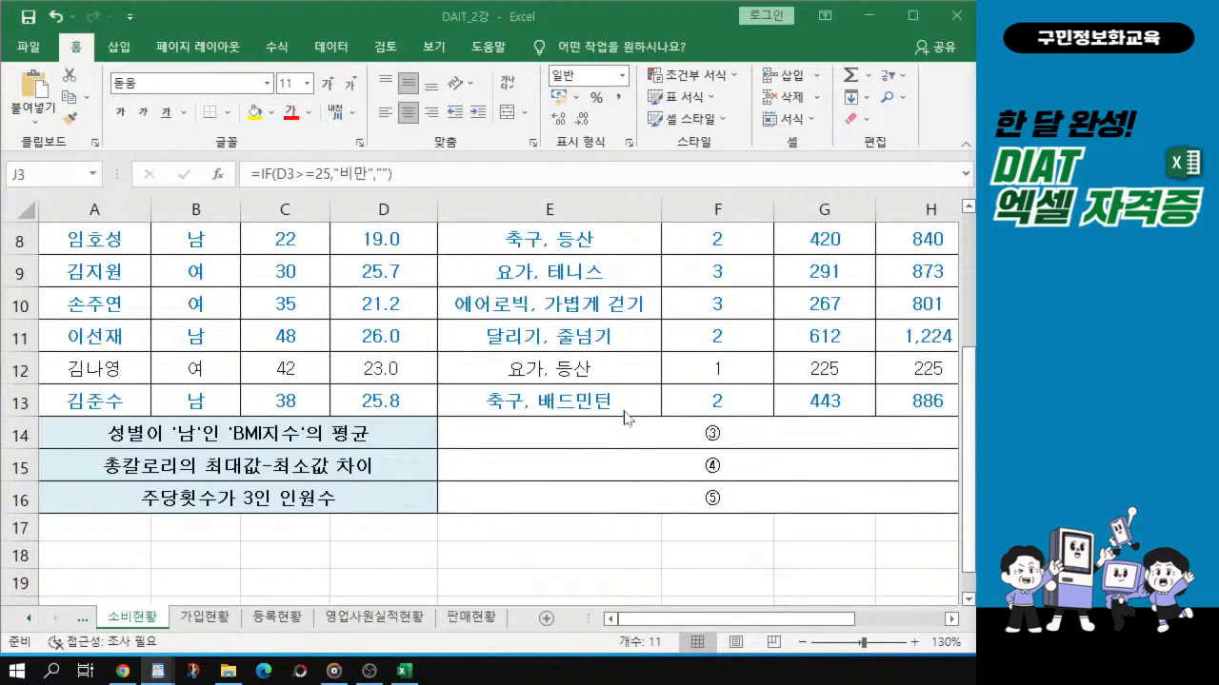
Start a DAVERAGE formula in the merged cell E14 for blank ③, the average BMI지수 where 성별 is 남
left_click(581, 437)
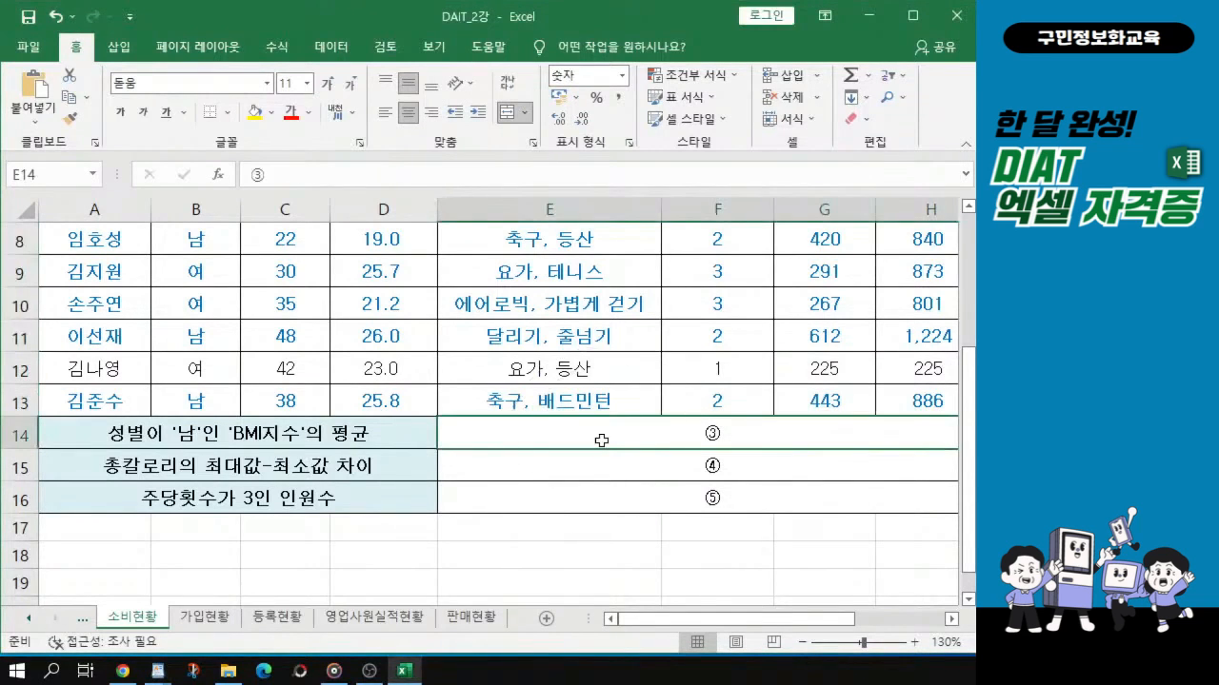
key("ctrl")
key("ctrl")
key("ctrl")
key("ctrl")
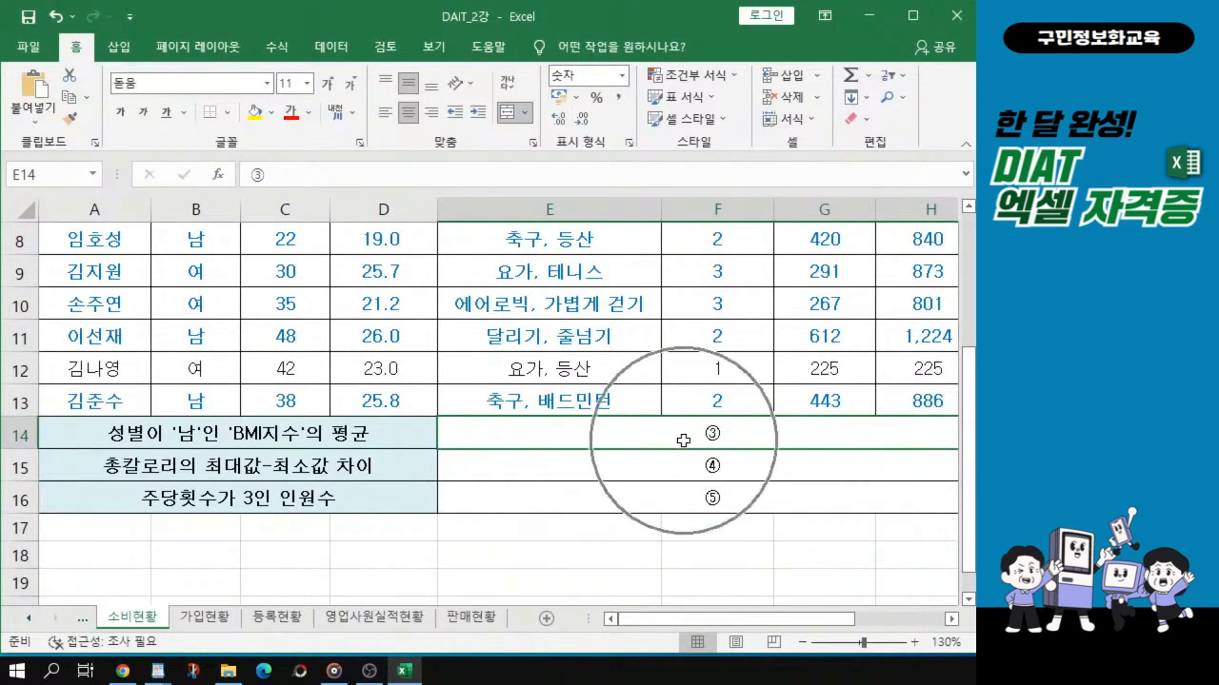
key("ctrl")
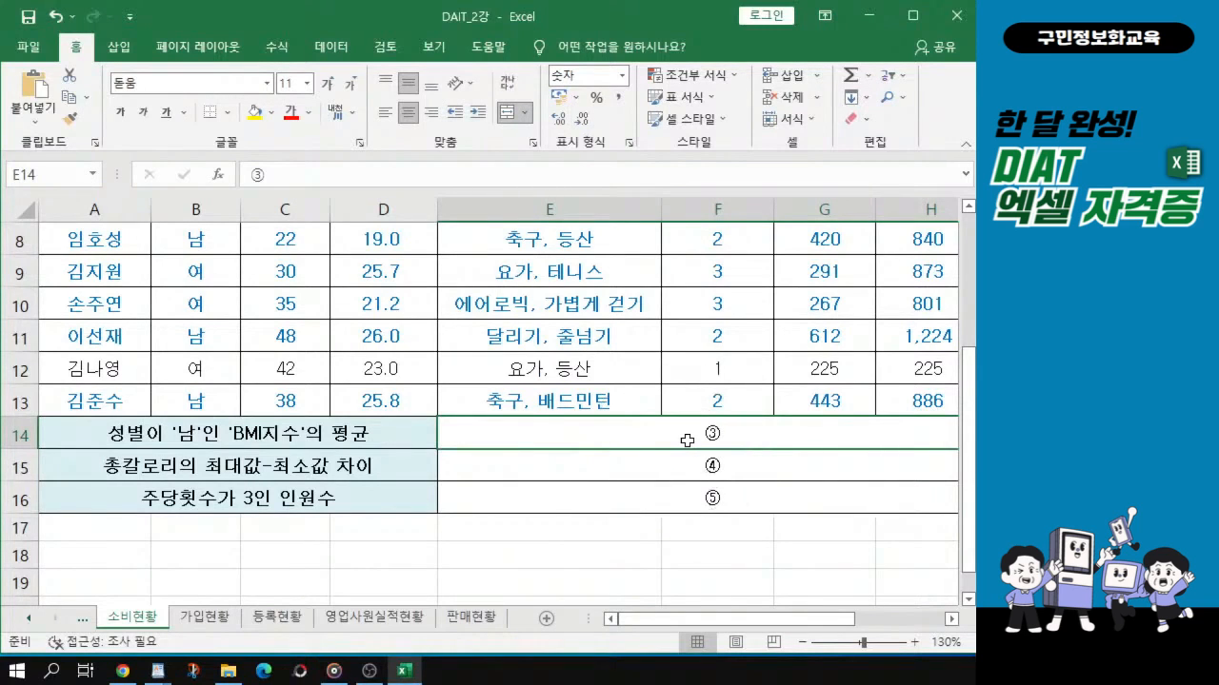
key("ctrl")
key("ctrl")
scroll(691, 436, "up", 1)
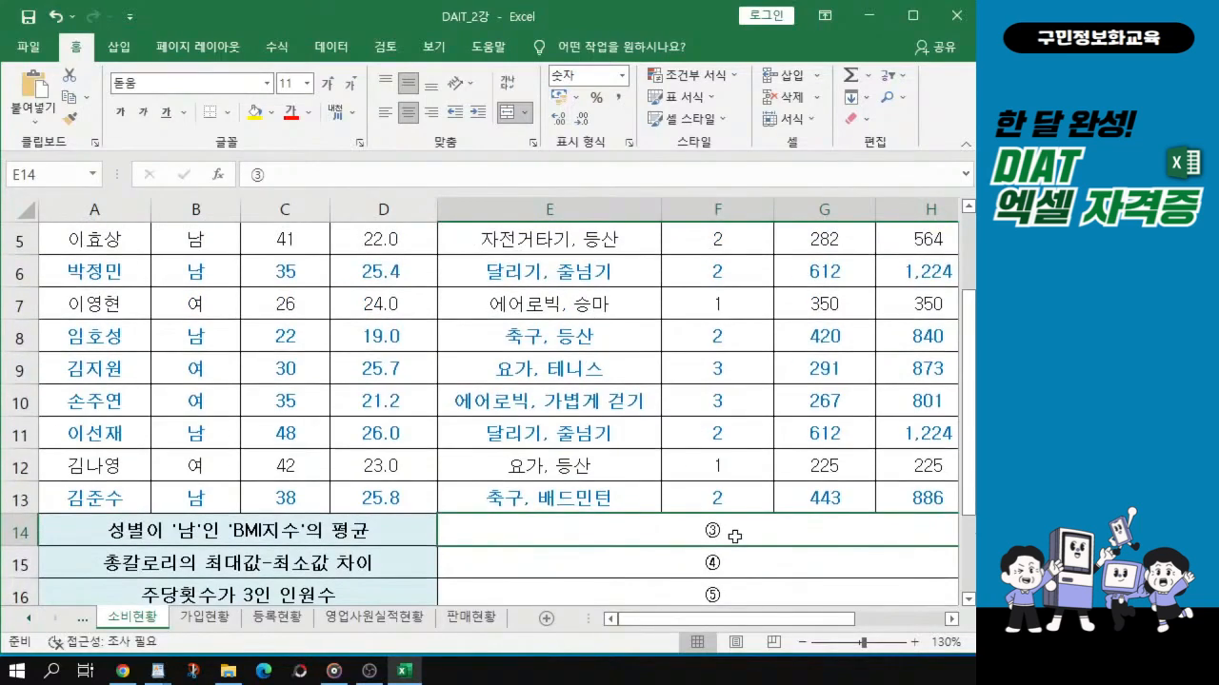
scroll(734, 536, "down", 1)
scroll(781, 514, "up", 1)
scroll(771, 511, "down", 1)
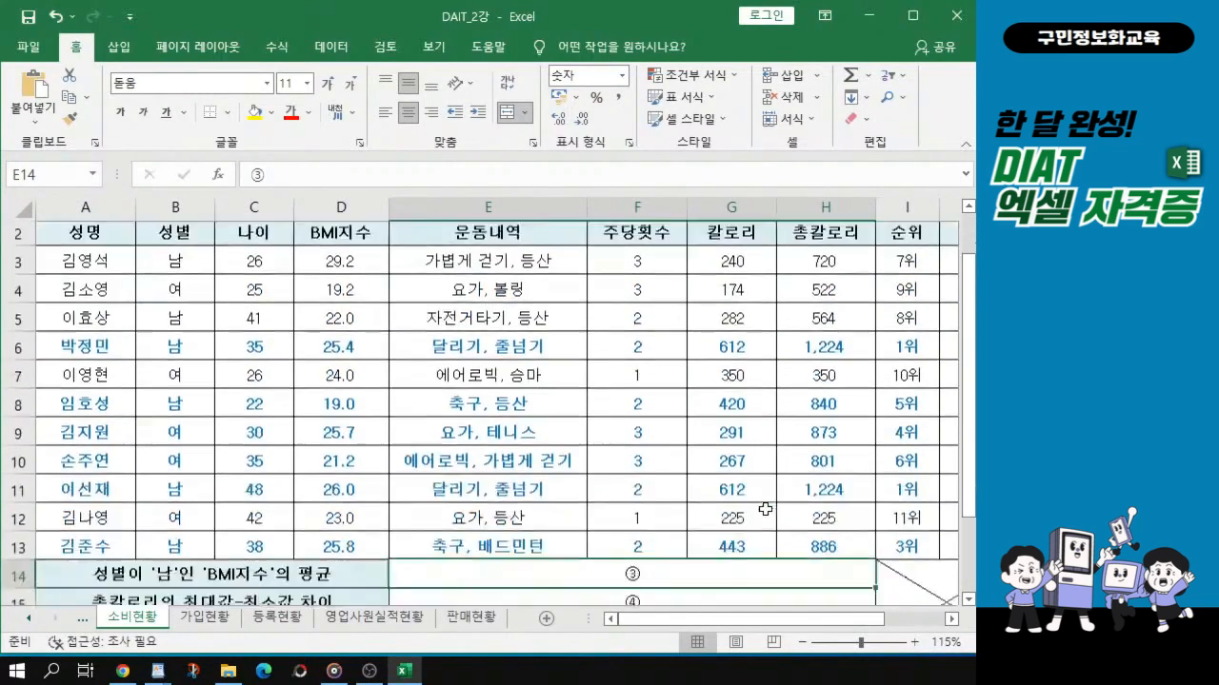
scroll(765, 509, "down", 1)
left_click_drag(969, 468, 969, 433)
type("=")
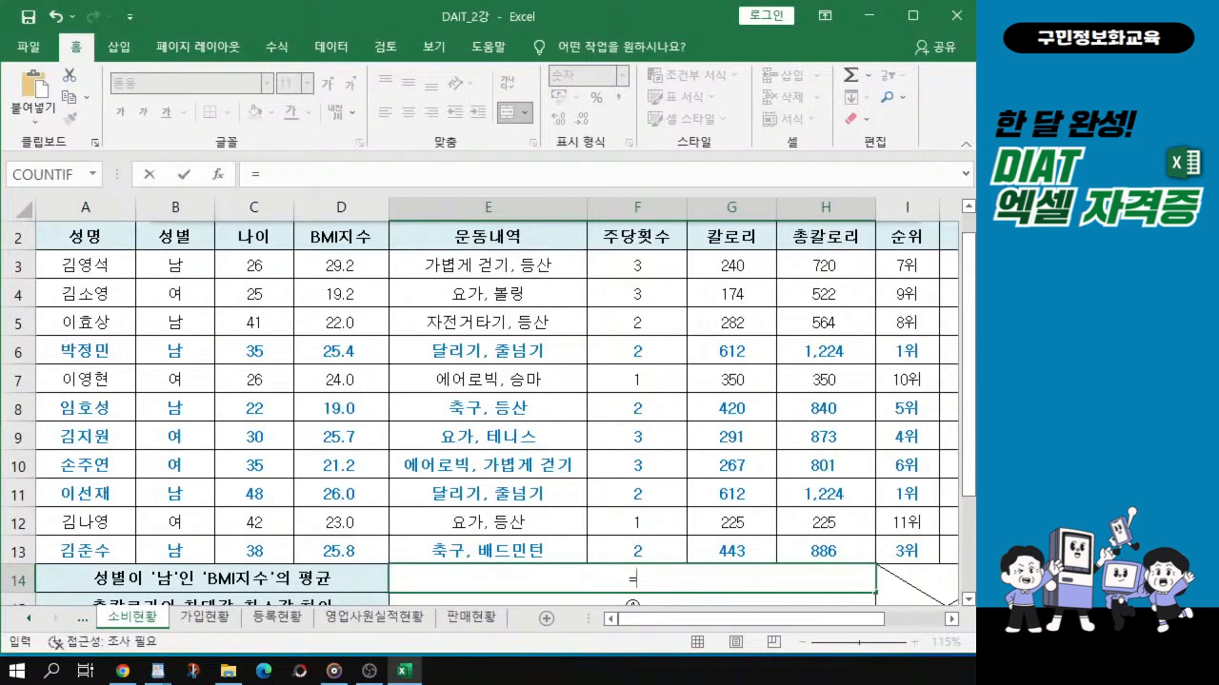
type("d")
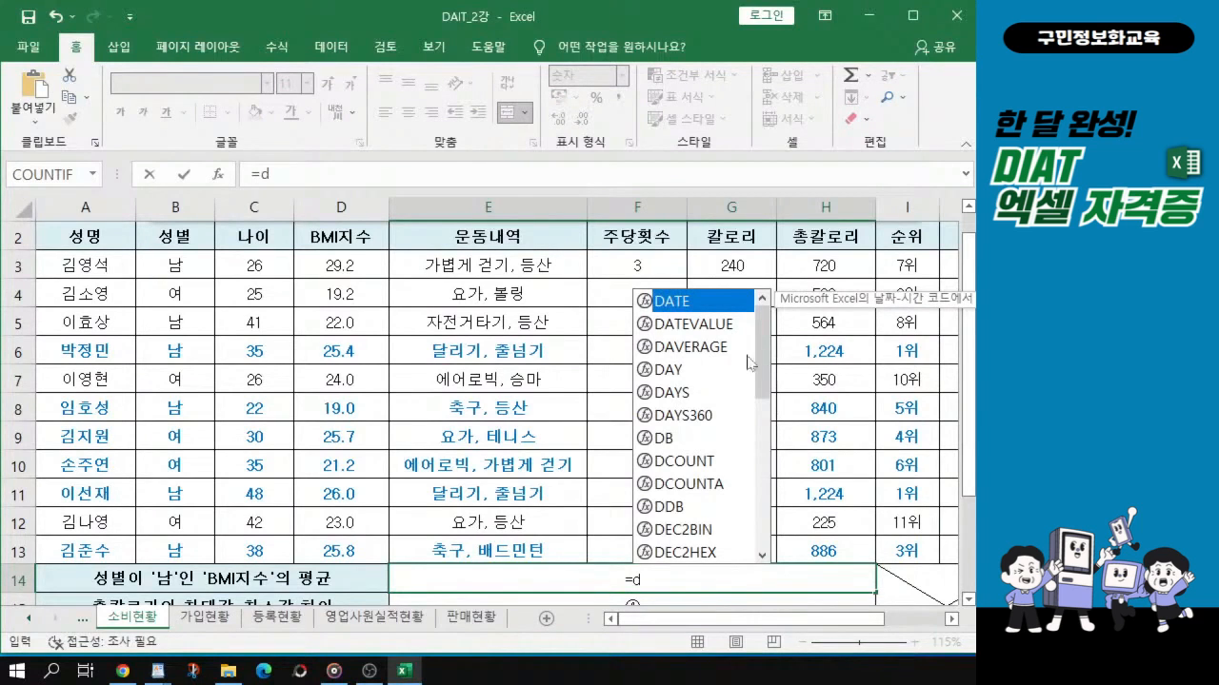
left_click(706, 351)
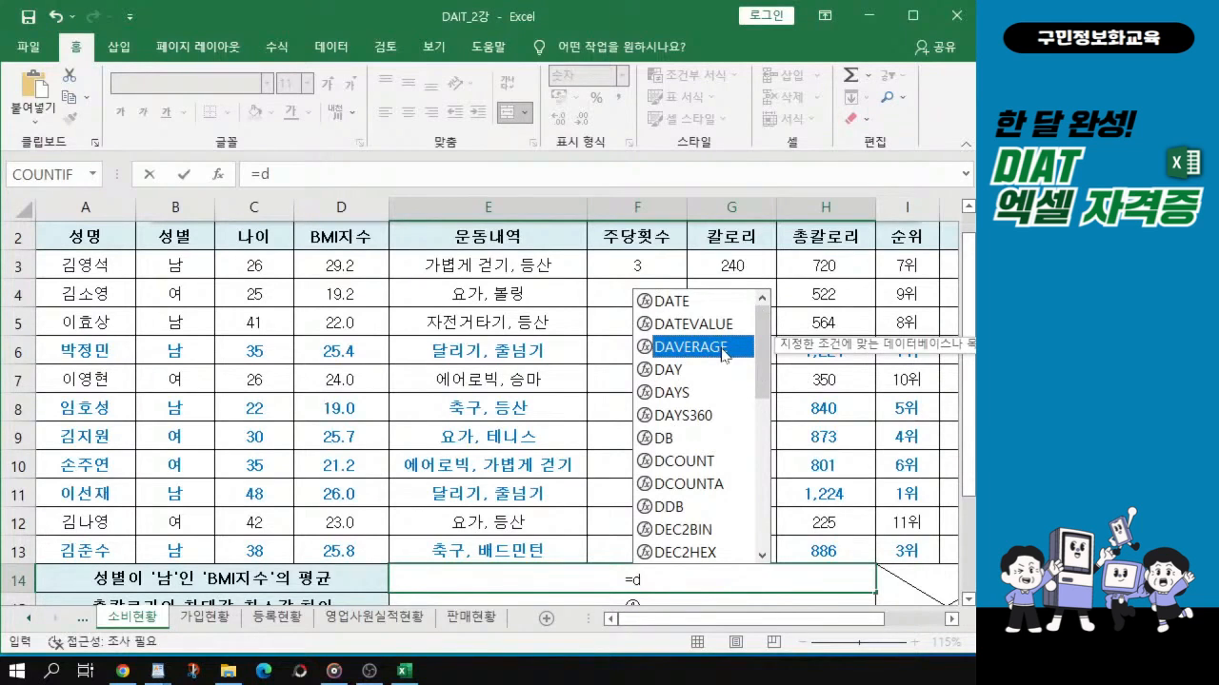
double_click(723, 350)
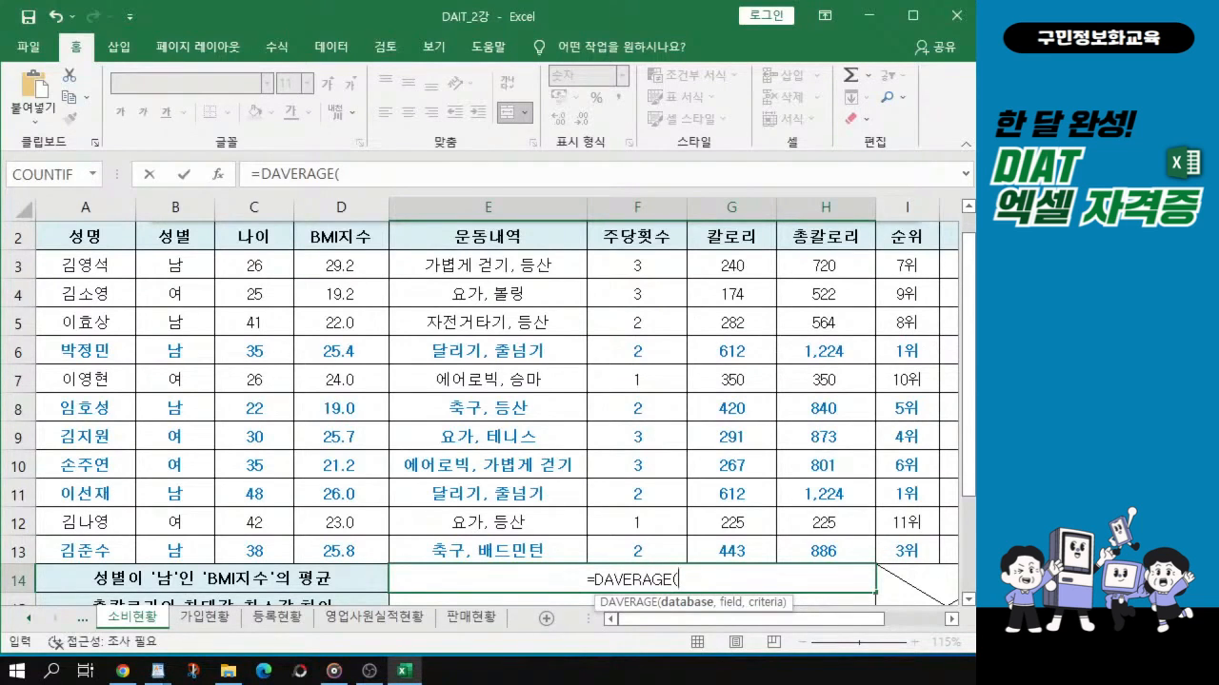
Enter A2:J13 as the DAVERAGE database and 4 as the field, then continue to the criteria argument
left_click(75, 236)
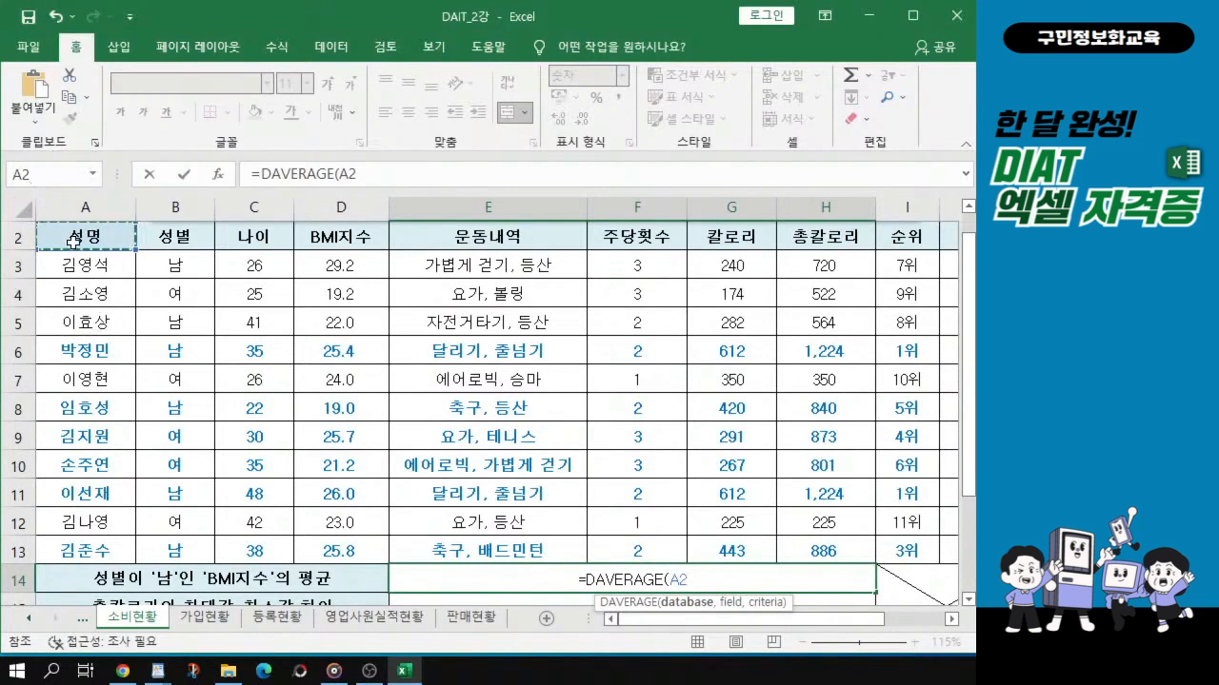
left_click_drag(75, 241, 885, 552)
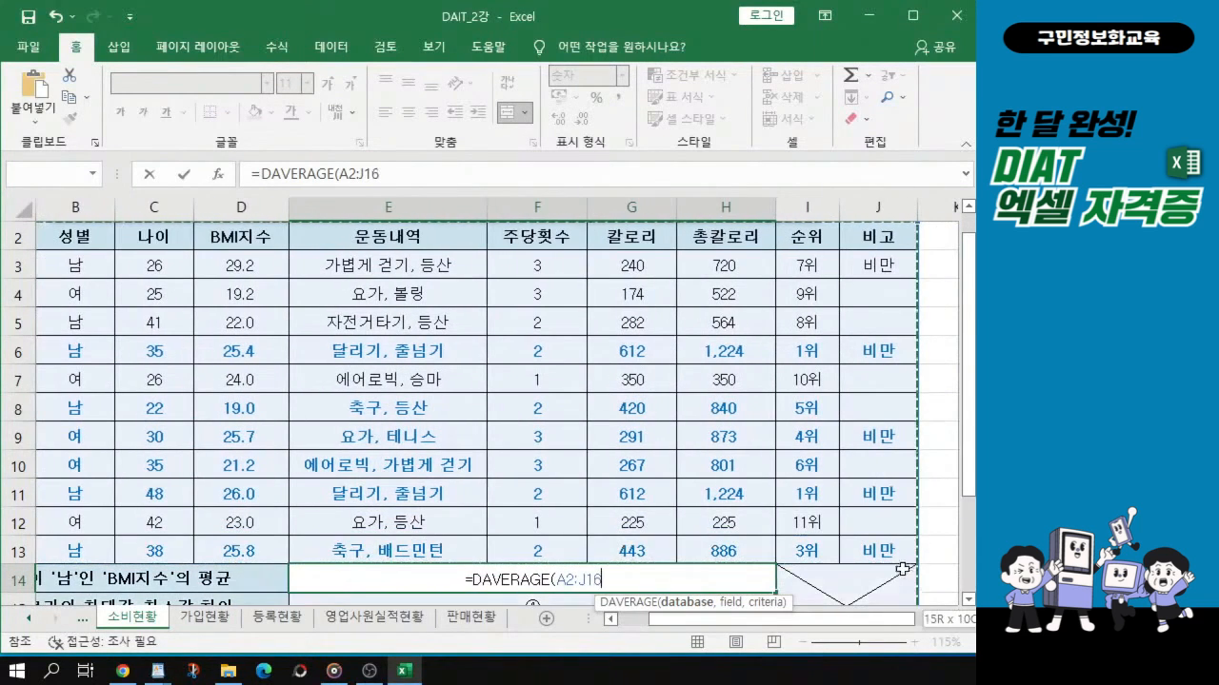
left_click_drag(430, 411, 884, 547)
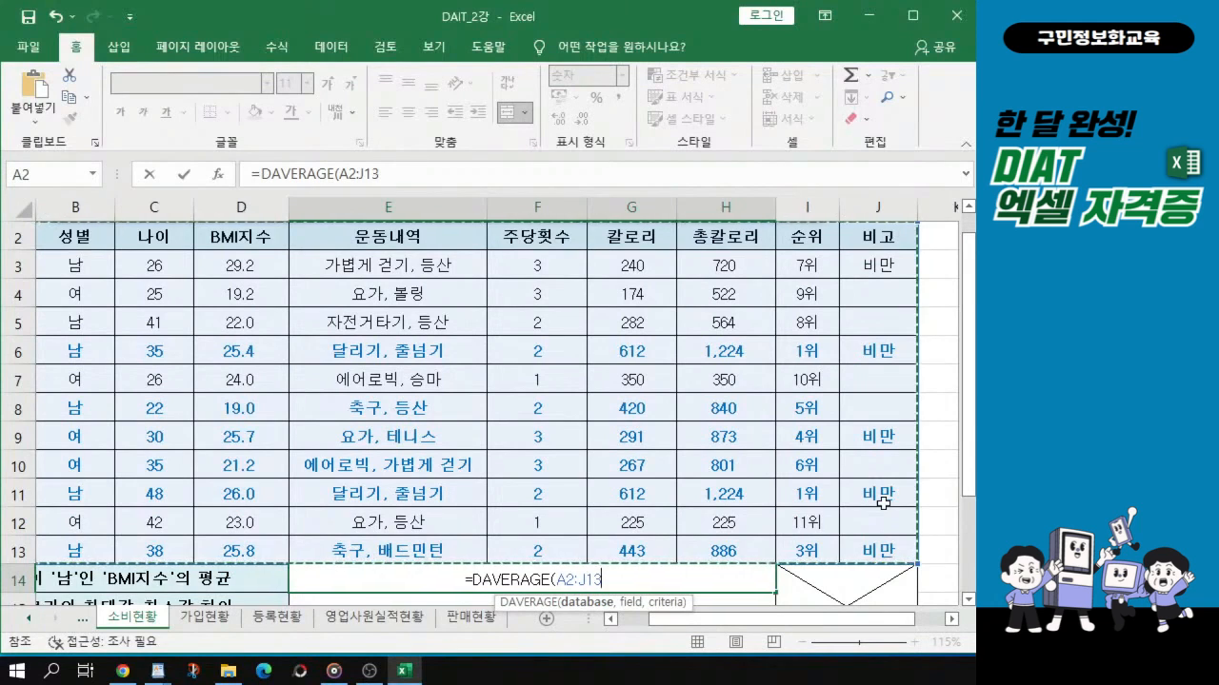
type(",")
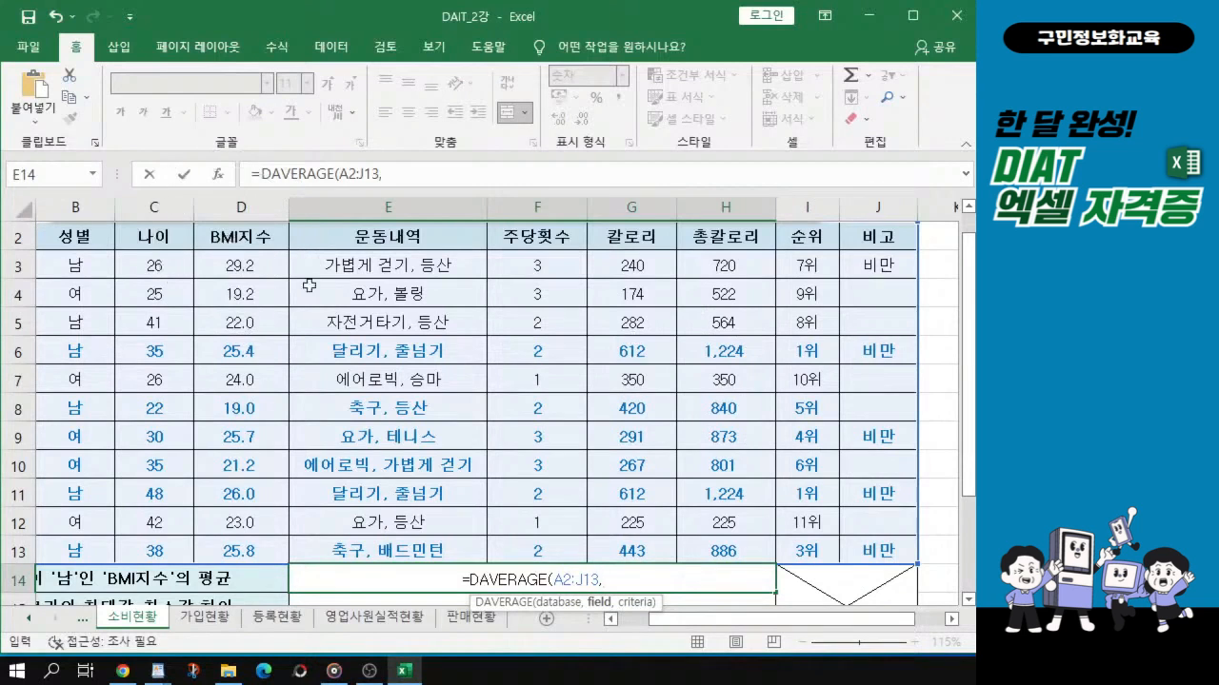
left_click_drag(729, 621, 697, 630)
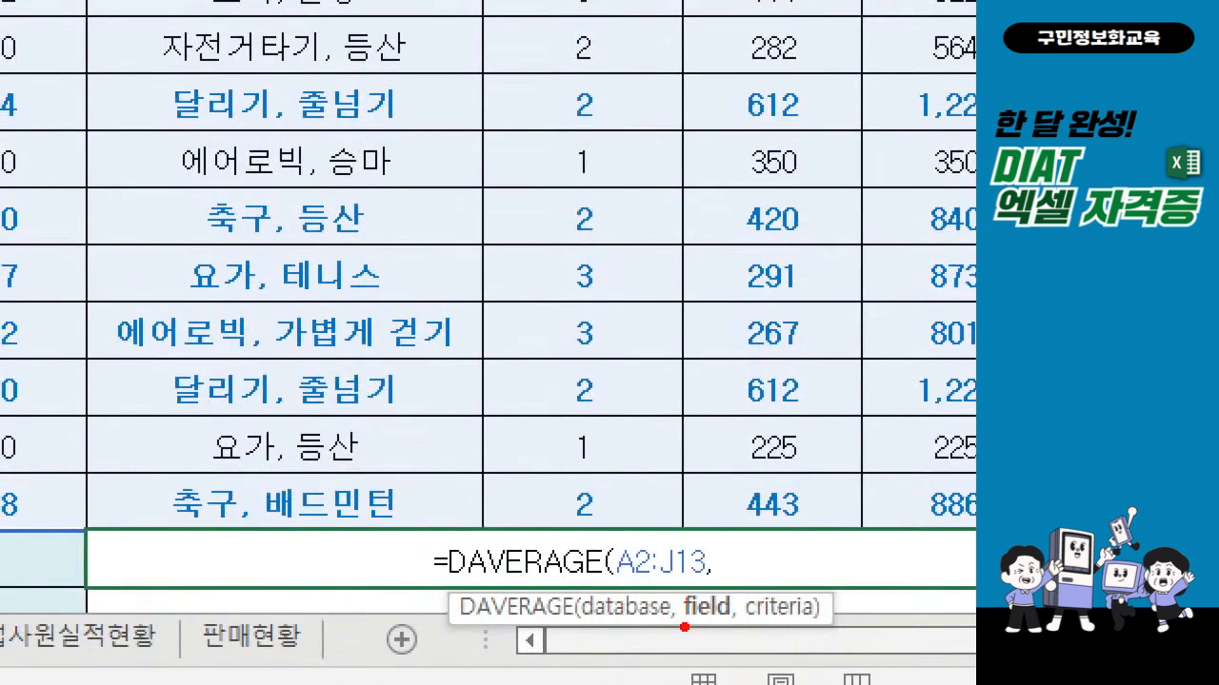
left_click_drag(693, 629, 735, 622)
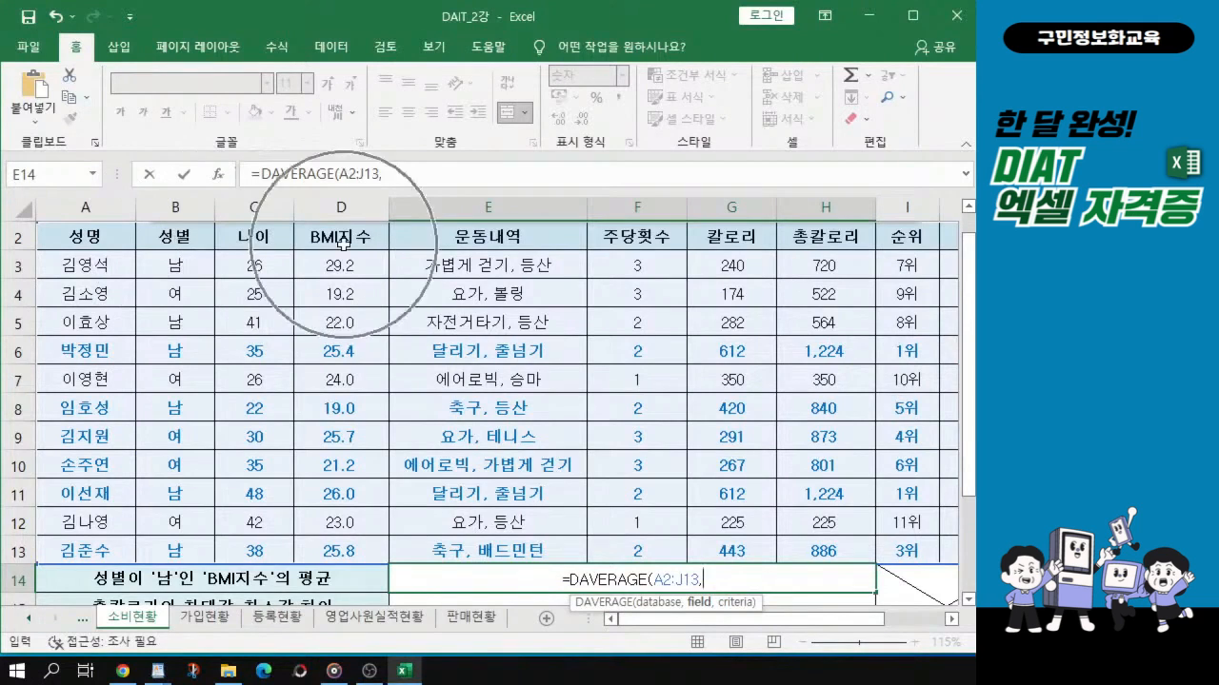
type("4")
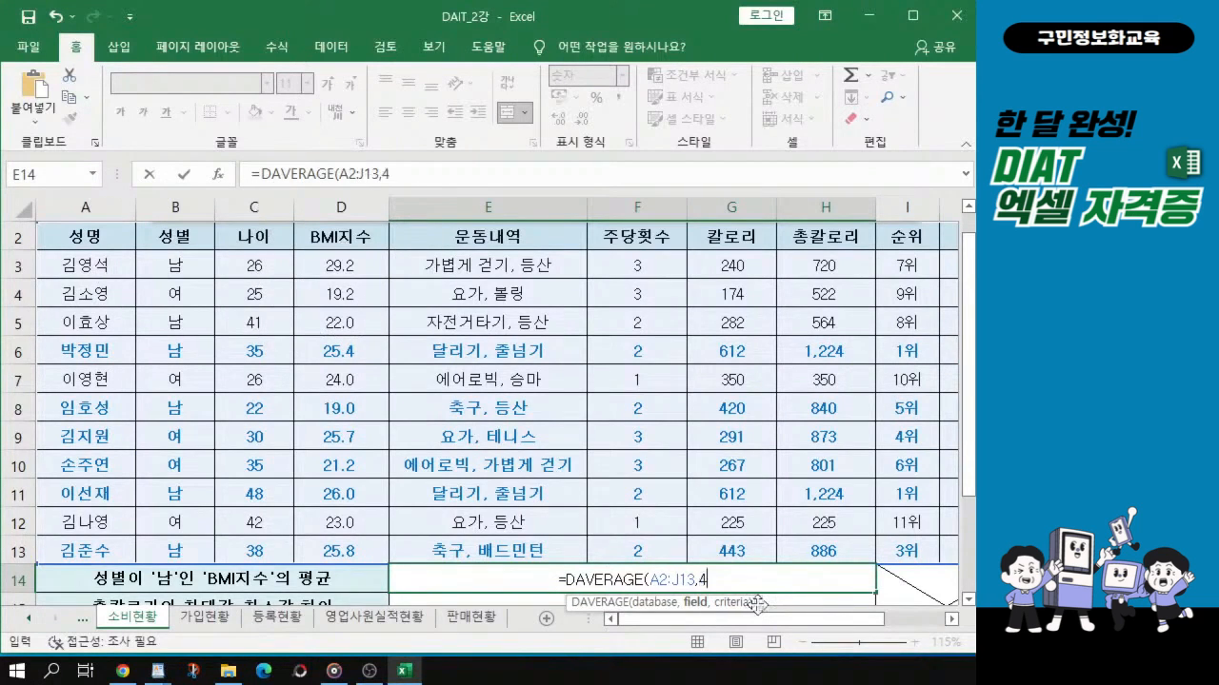
type(",")
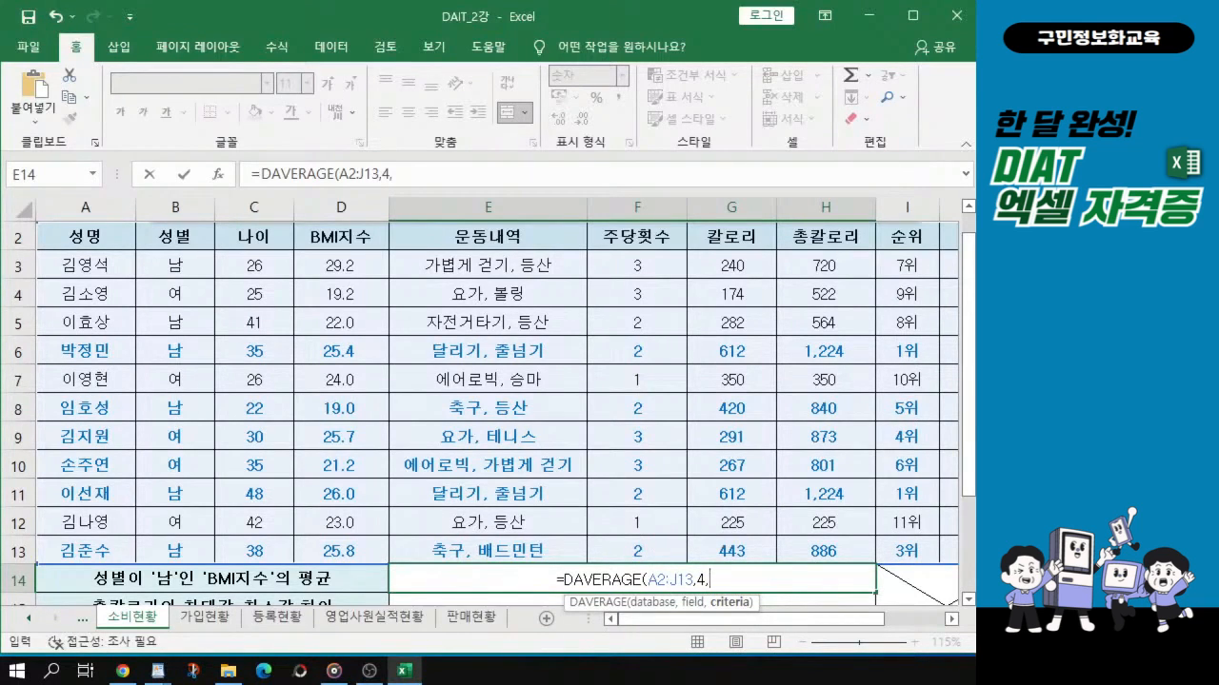
Set B2:B3 as the criteria, complete E14 as =DAVERAGE(A2:J13,4,B2:B3), and check the result cell
left_click(187, 237)
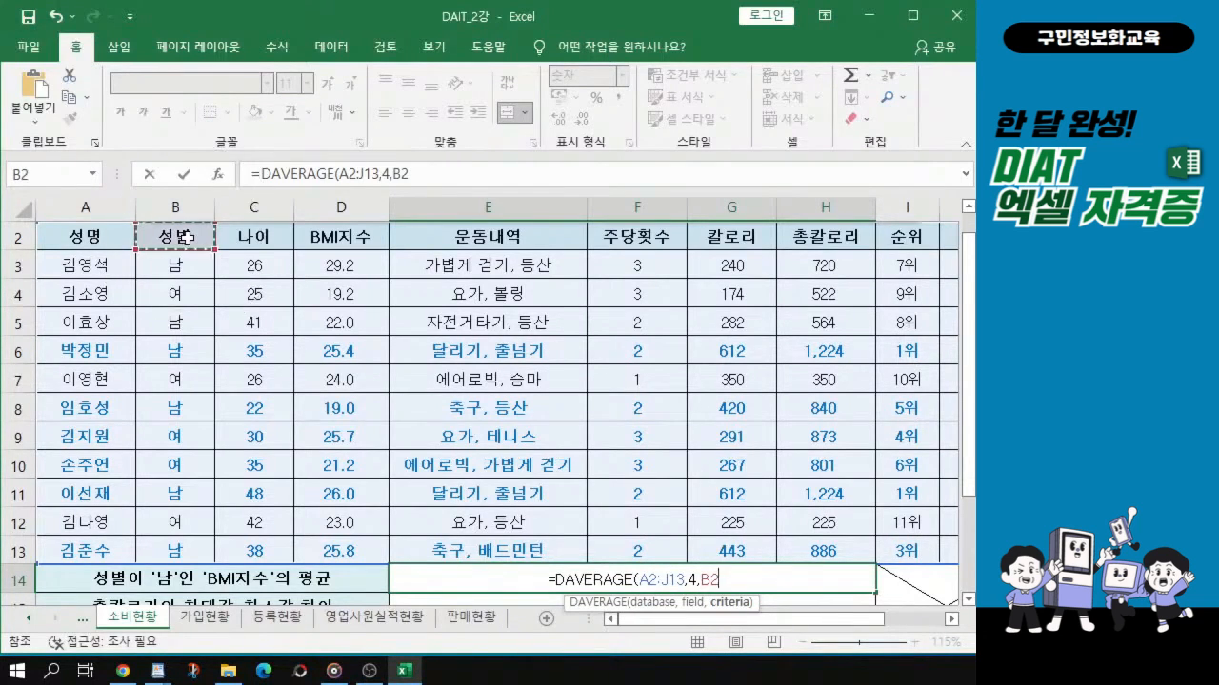
left_click_drag(187, 237, 178, 258)
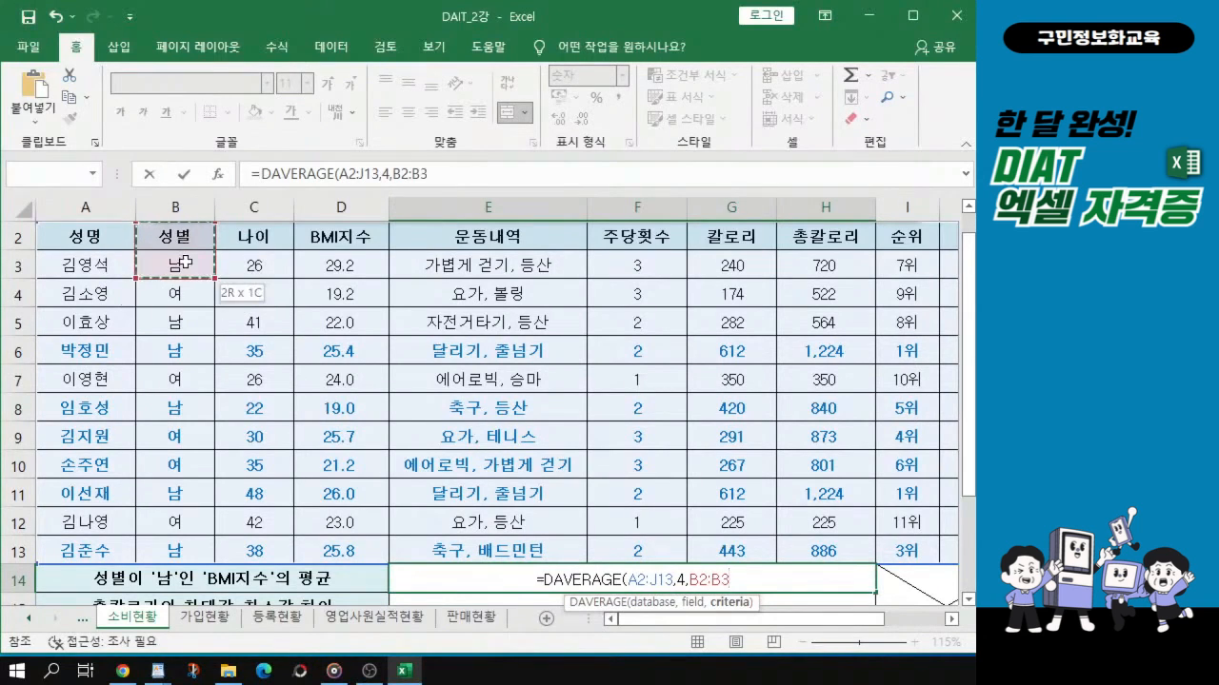
type(")")
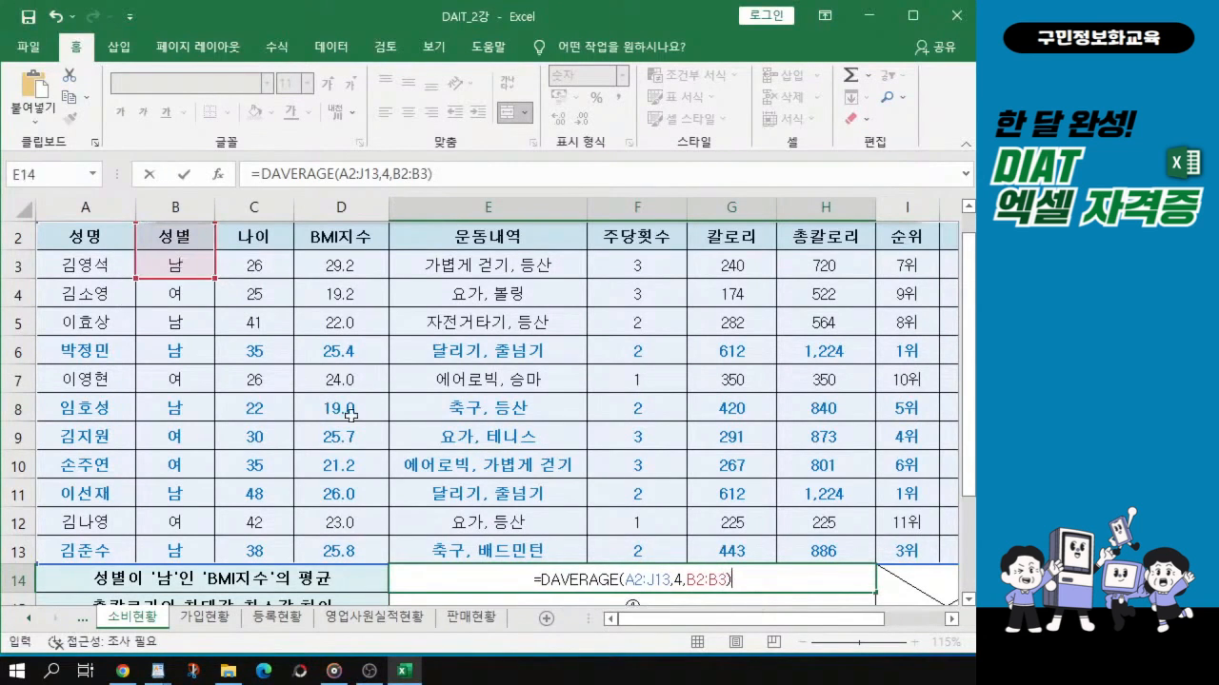
scroll(667, 528, "down", 1)
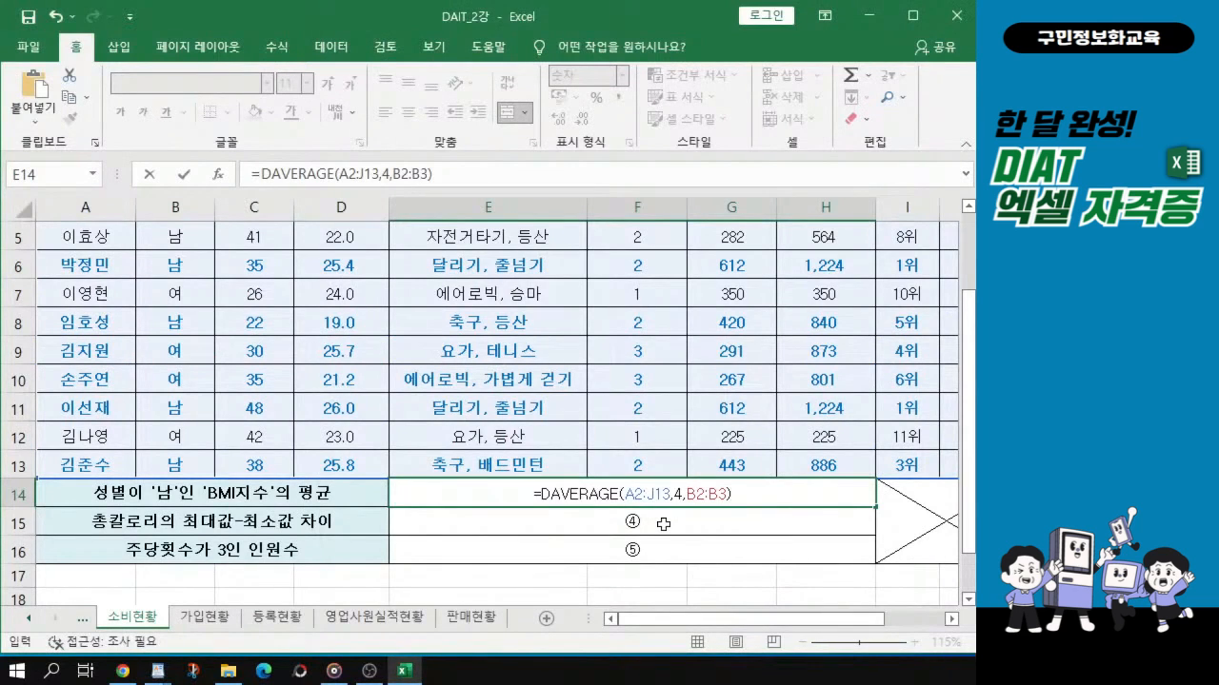
key("Return")
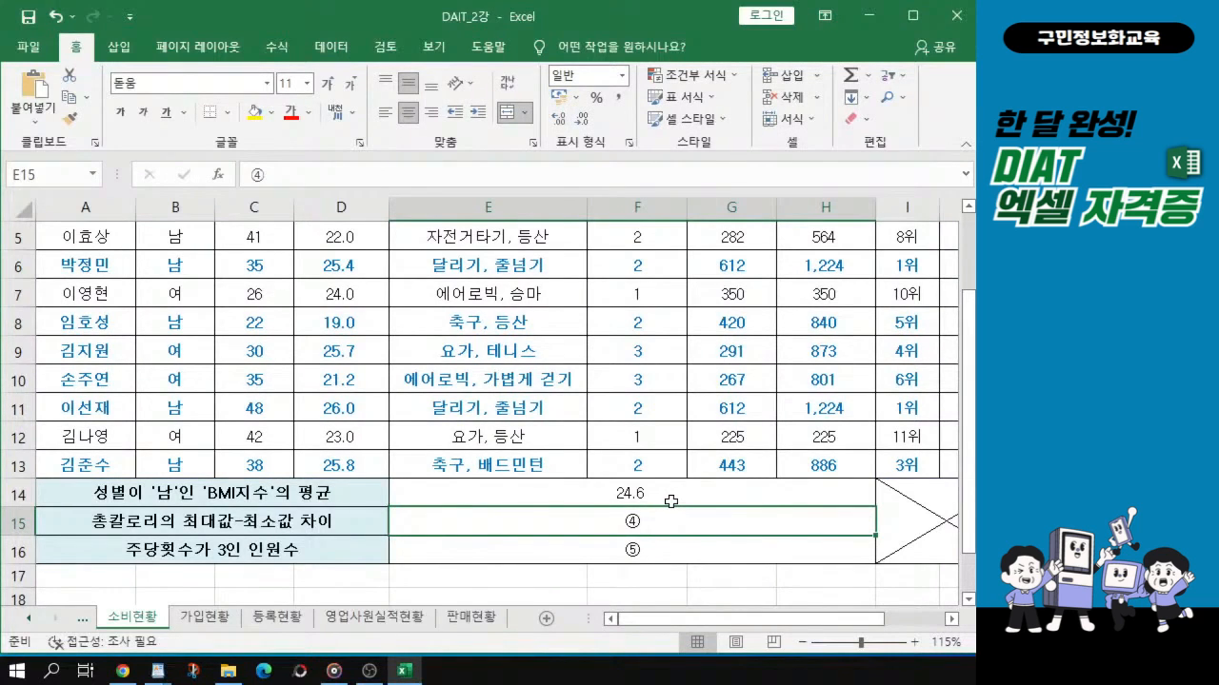
left_click(671, 499)
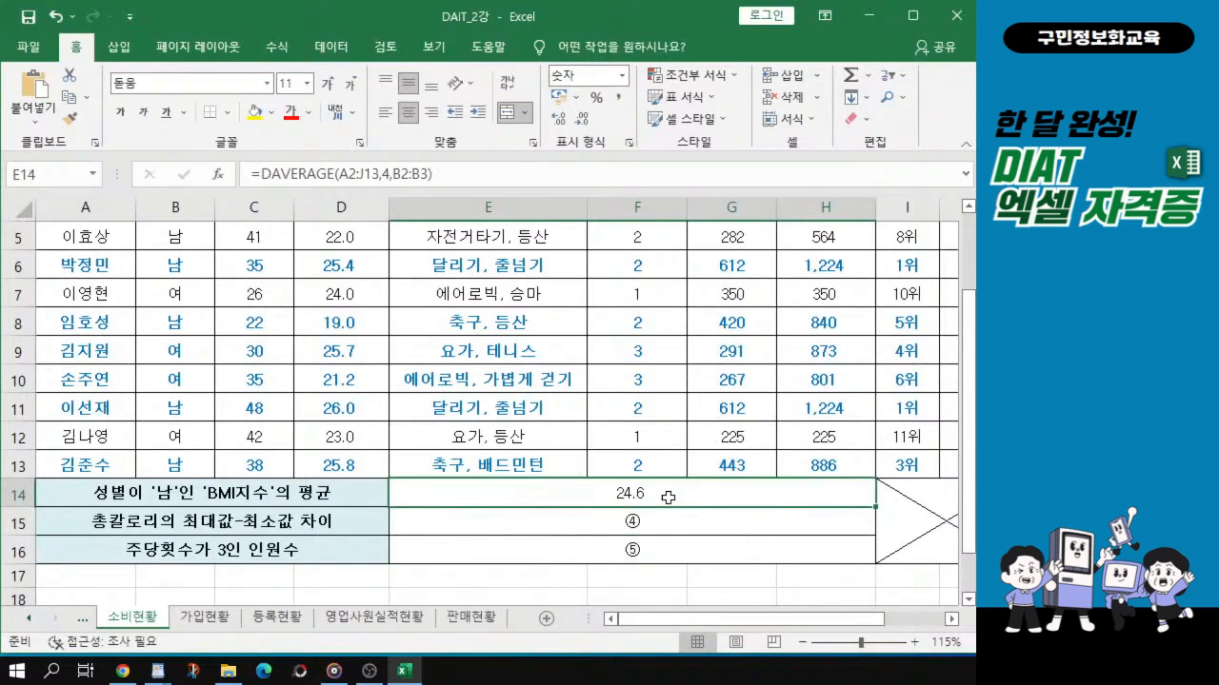
Start a MAX formula in the merged cell E15 for blank ④, the difference between the highest and lowest 총칼로리
left_click(668, 523)
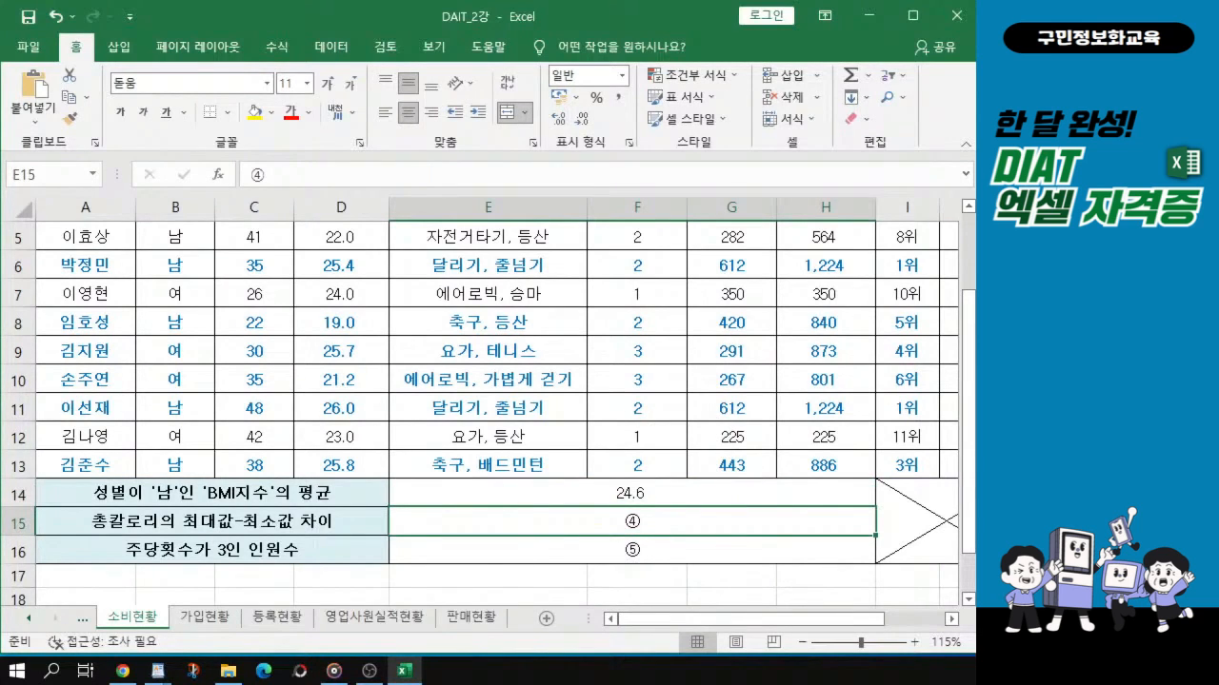
key("alt+Tab")
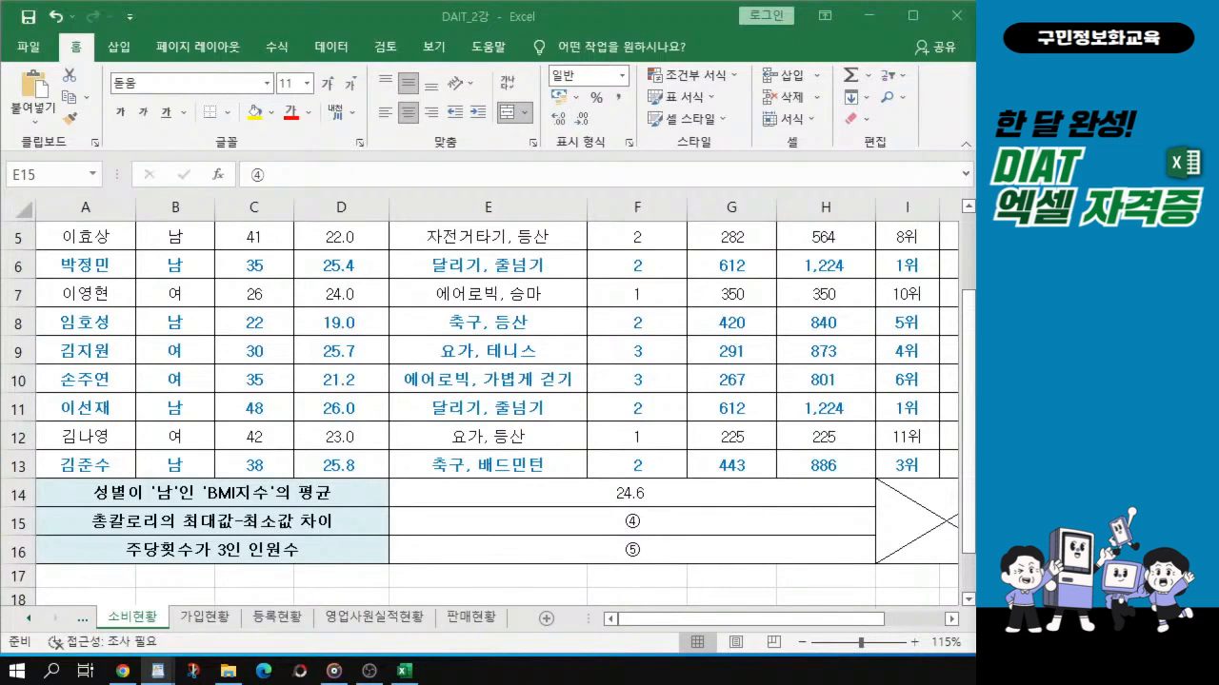
left_click(509, 520)
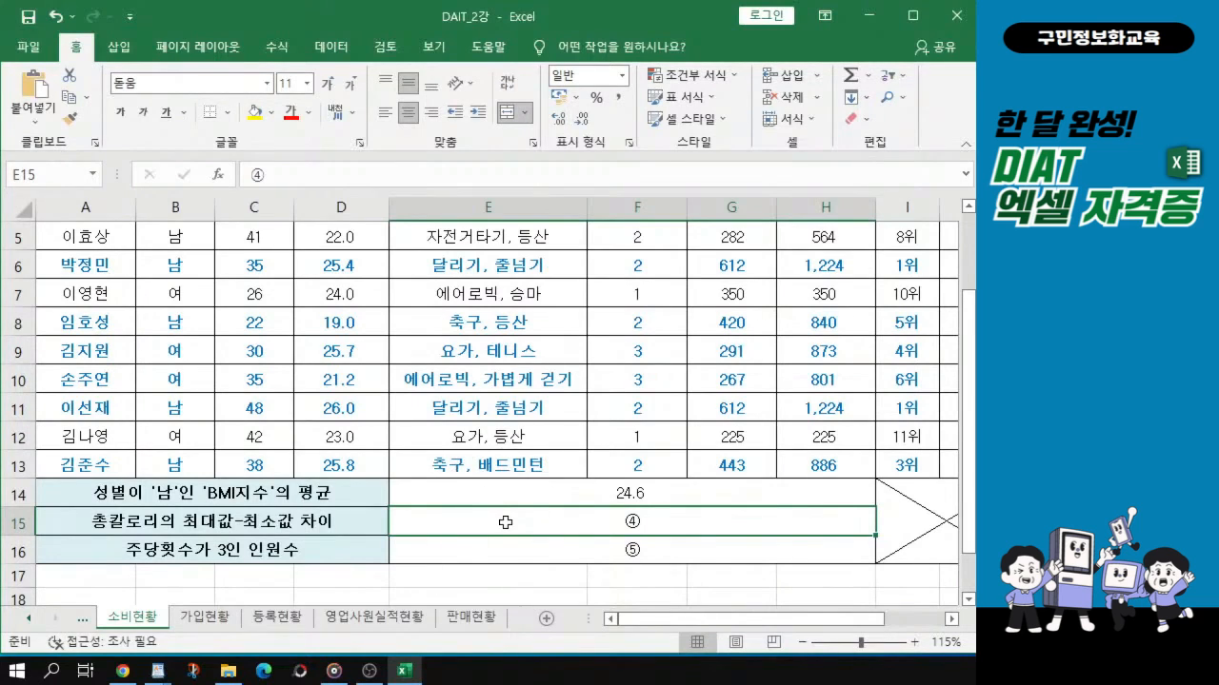
type("=")
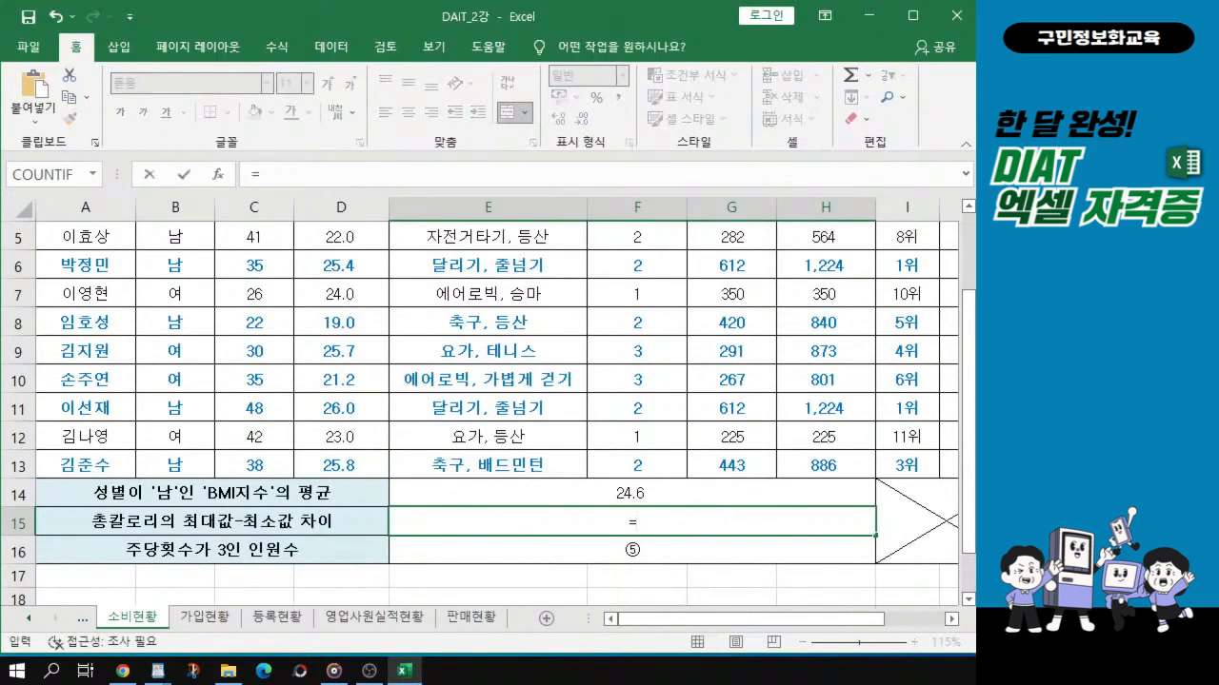
left_click_drag(735, 621, 794, 628)
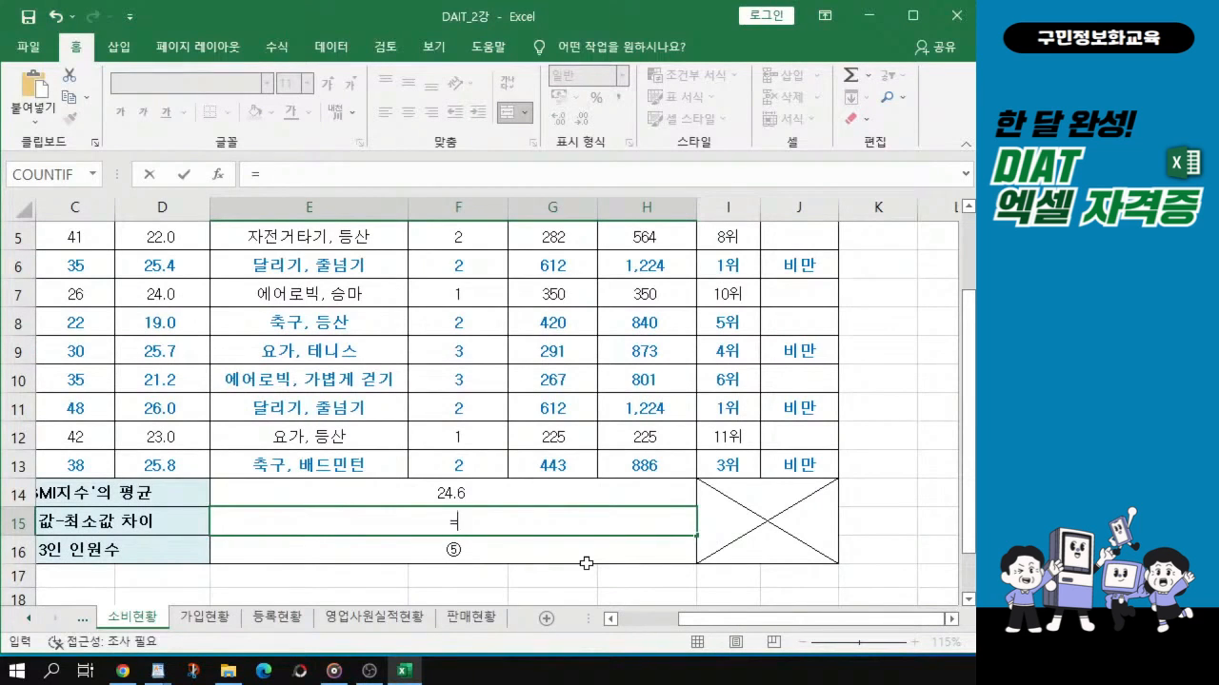
type("m")
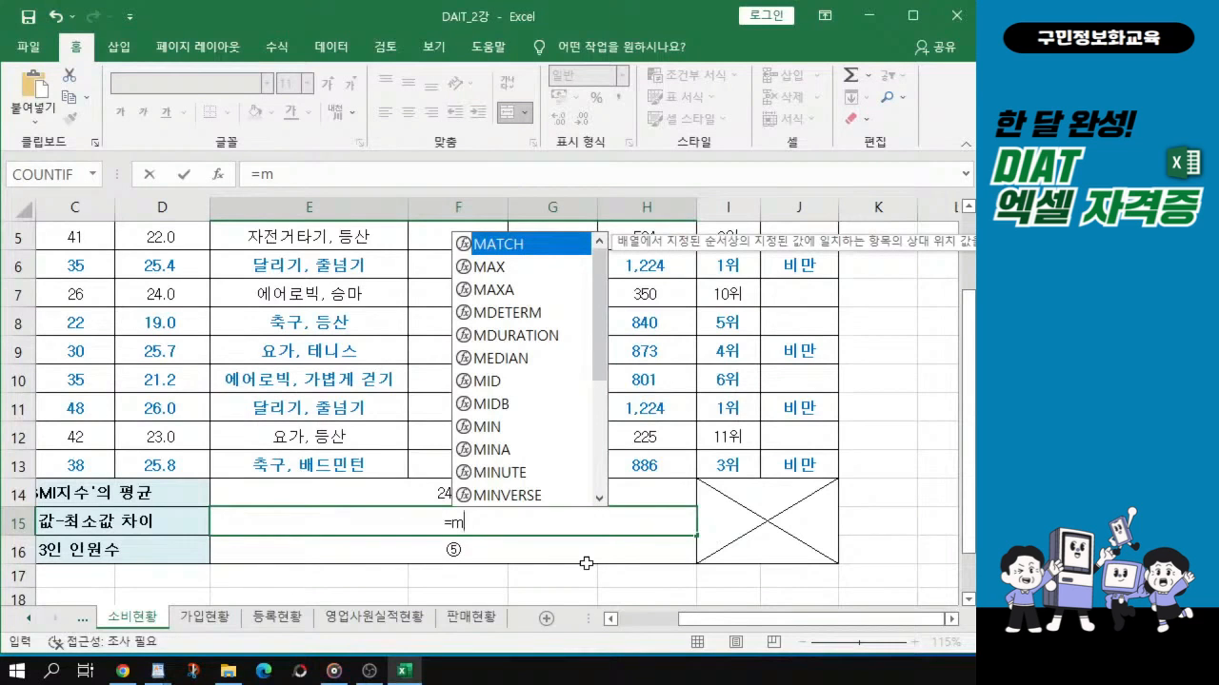
left_click(505, 271)
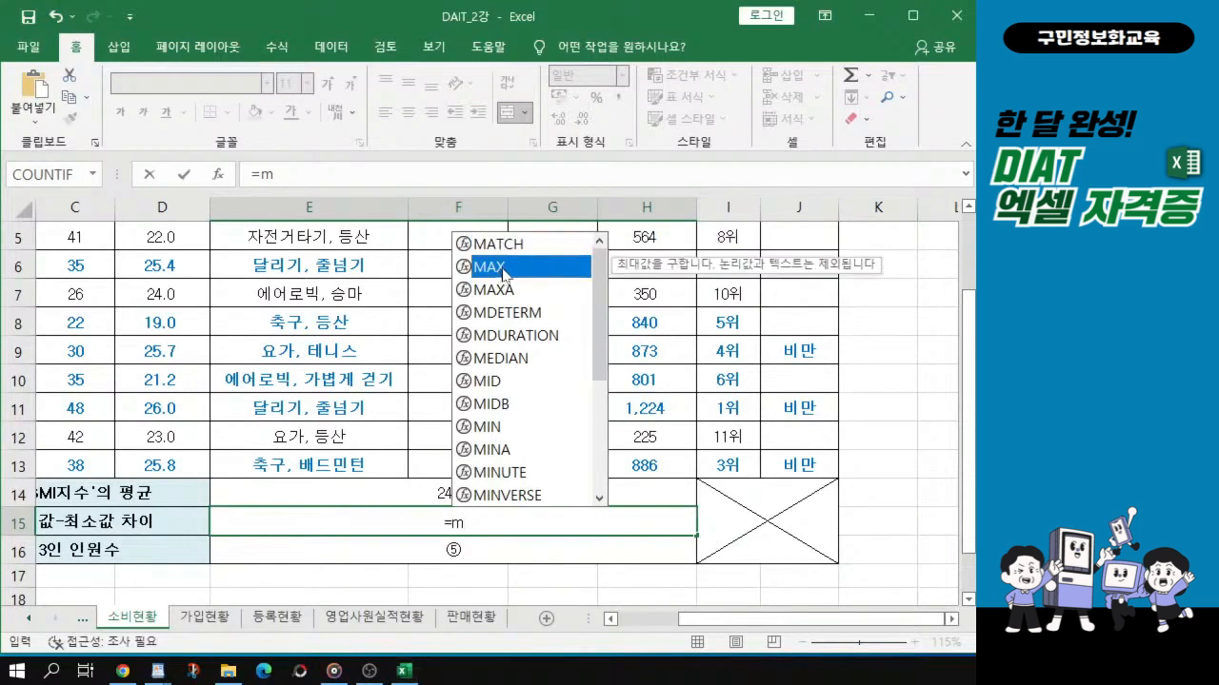
left_click(504, 274)
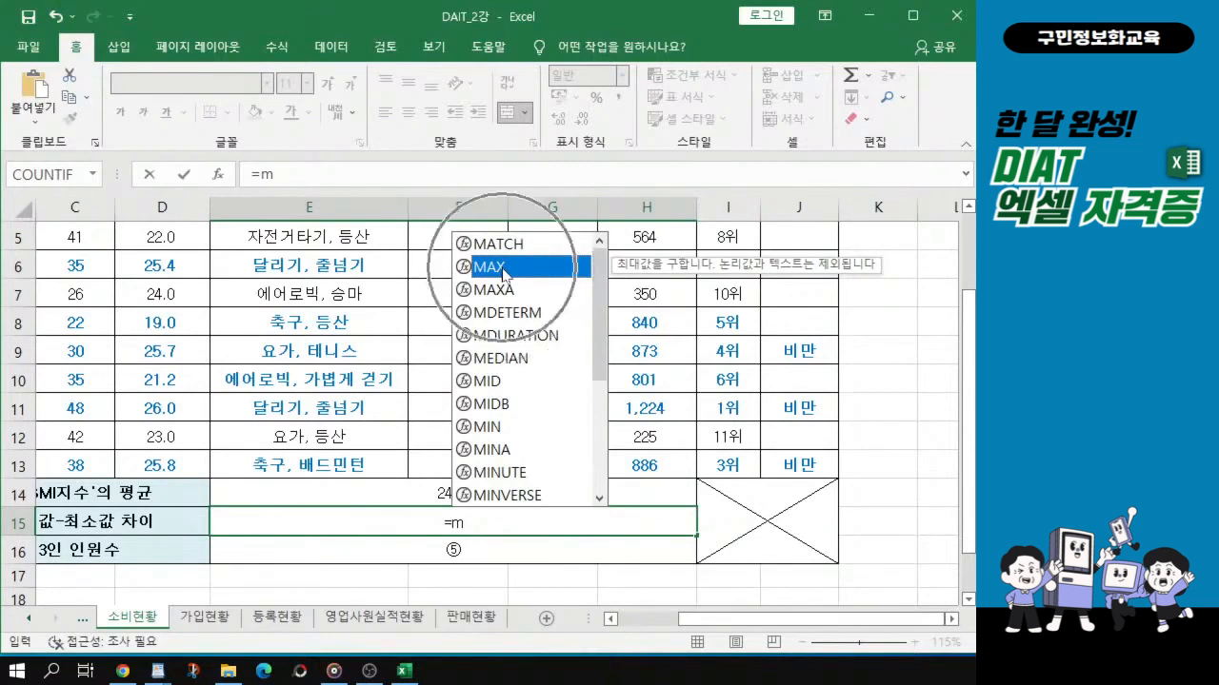
left_click(503, 273)
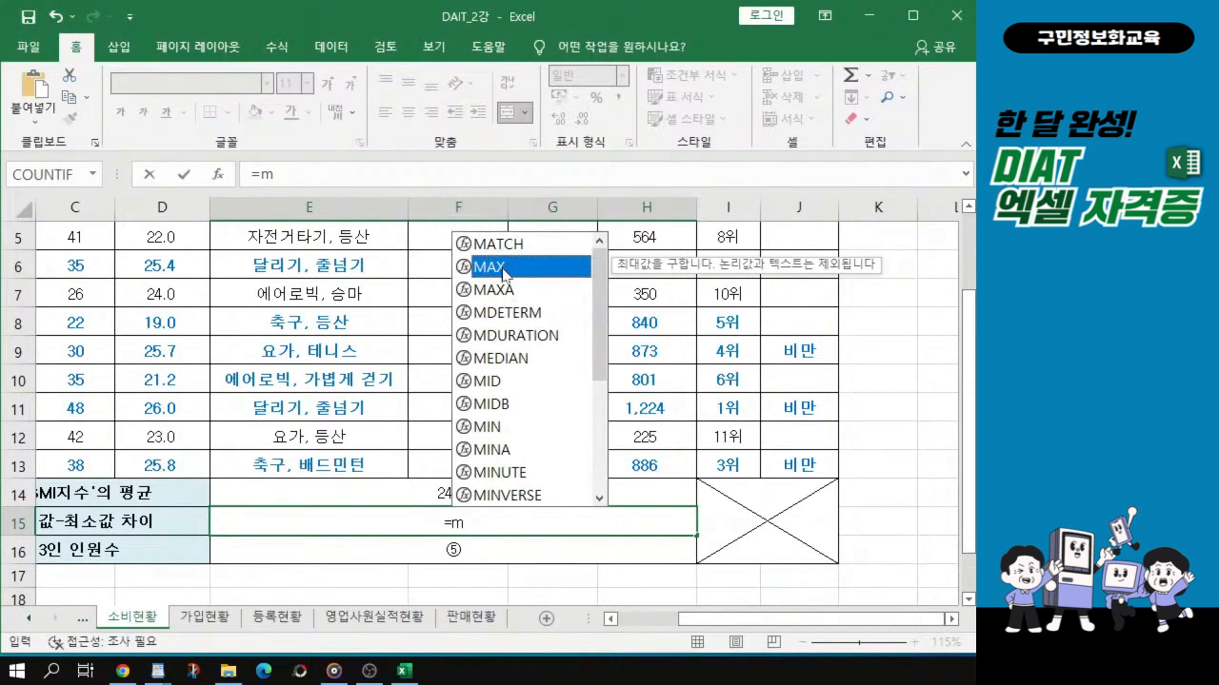
left_click(503, 273)
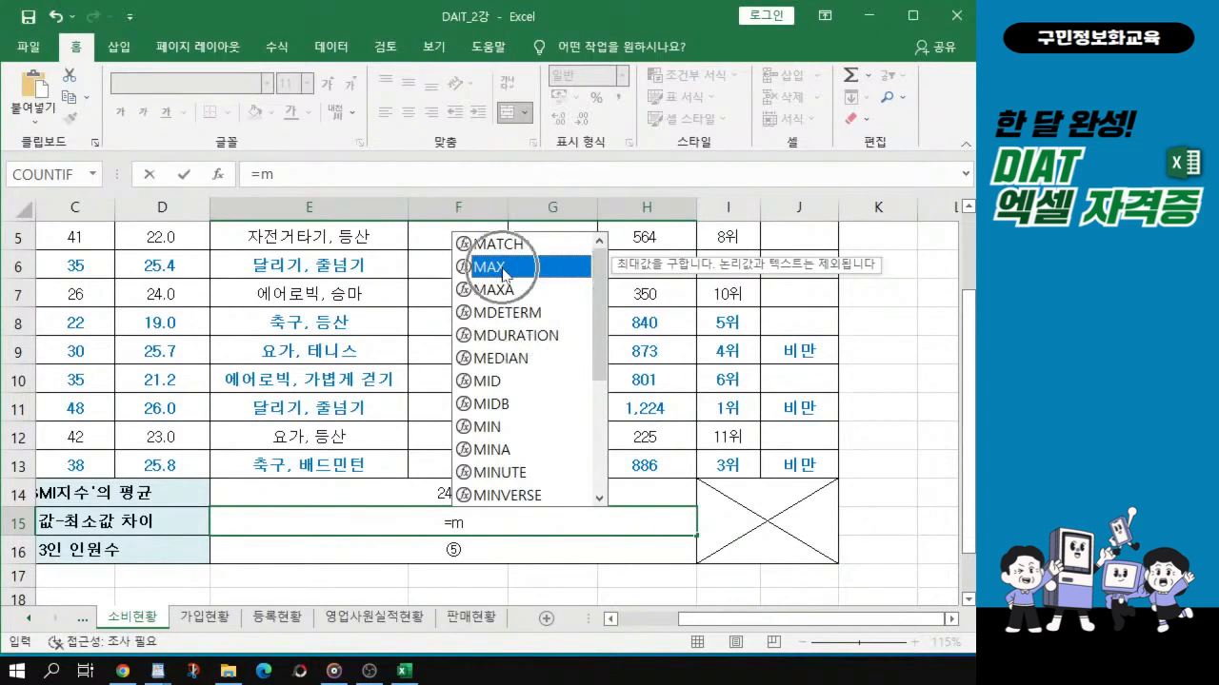
double_click(504, 273)
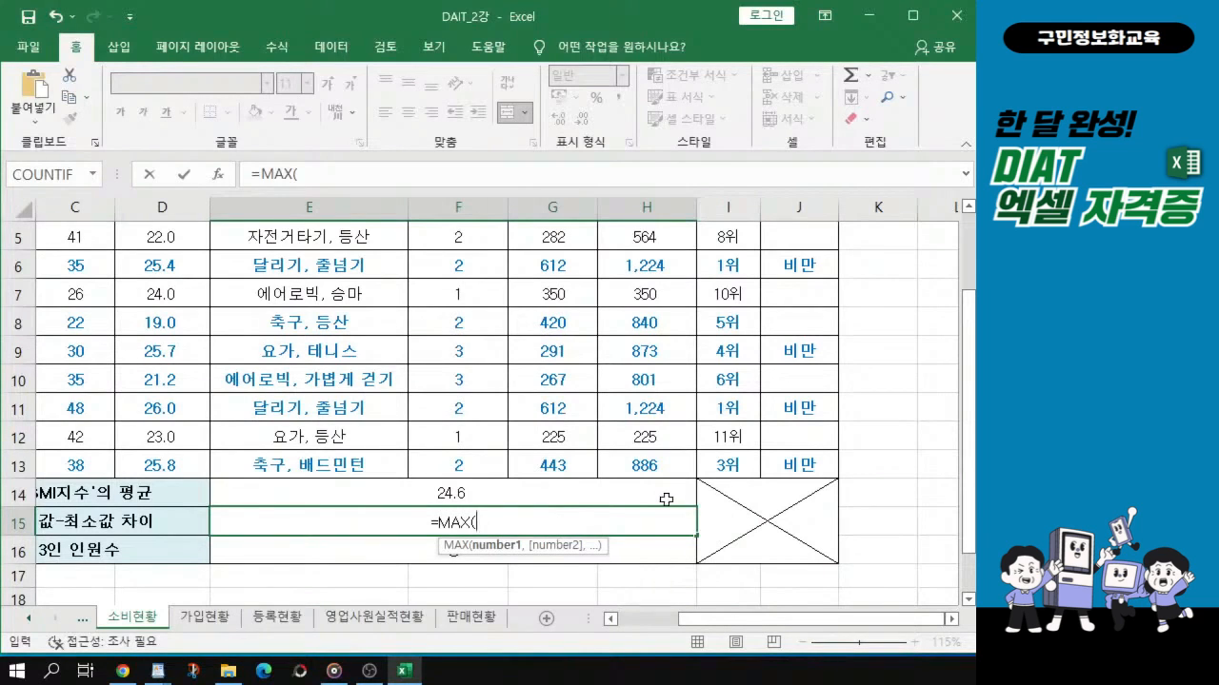
Set the 총칼로리 values H3:H13 as the MAX range and close the function as =MAX(H3:H13)
scroll(666, 499, "up", 1)
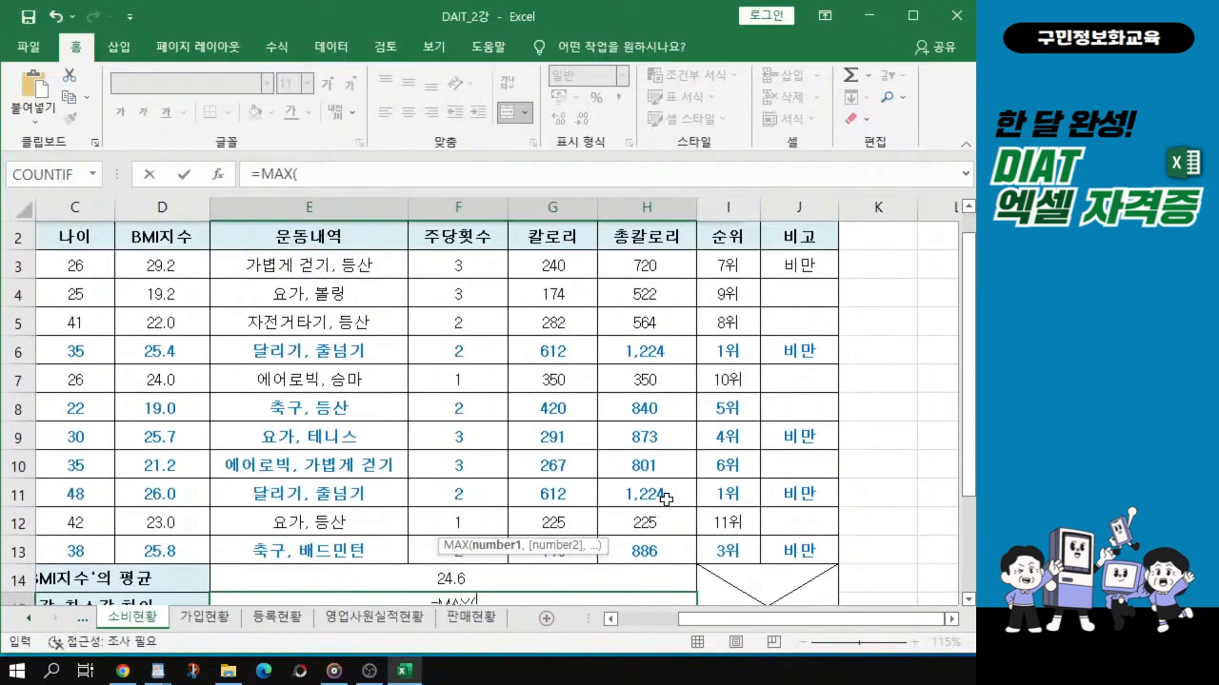
left_click(660, 271)
left_click_drag(659, 272, 660, 553)
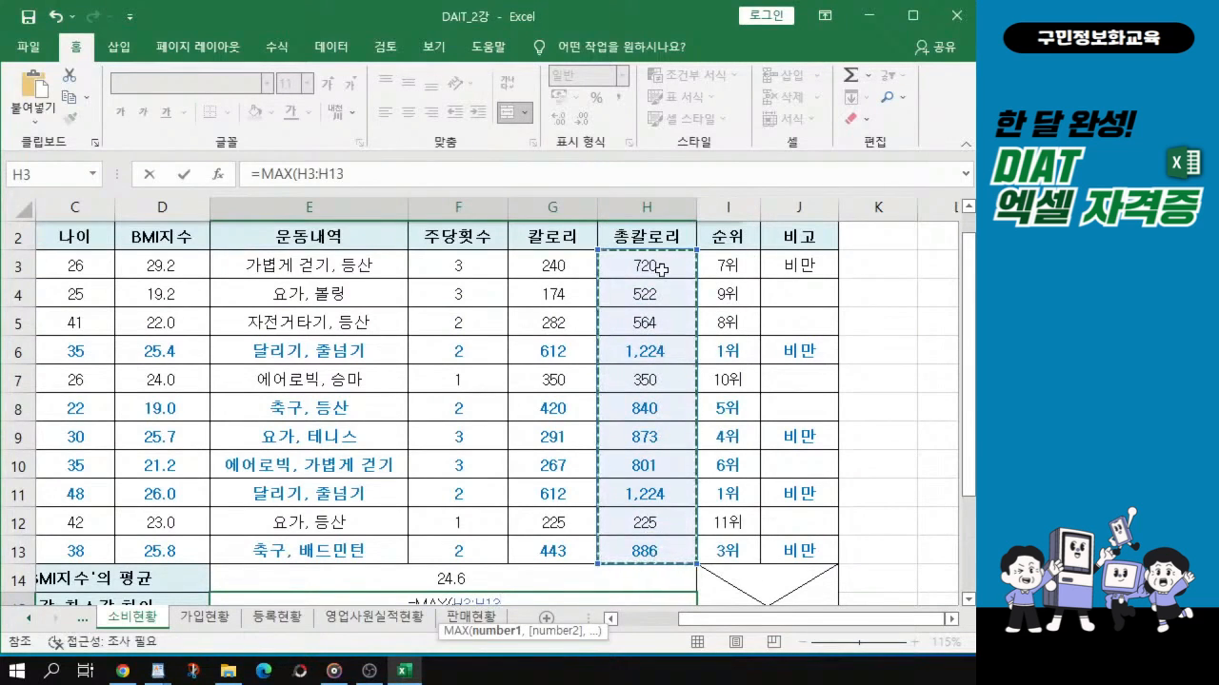
key("ctrl")
key("ctrl")
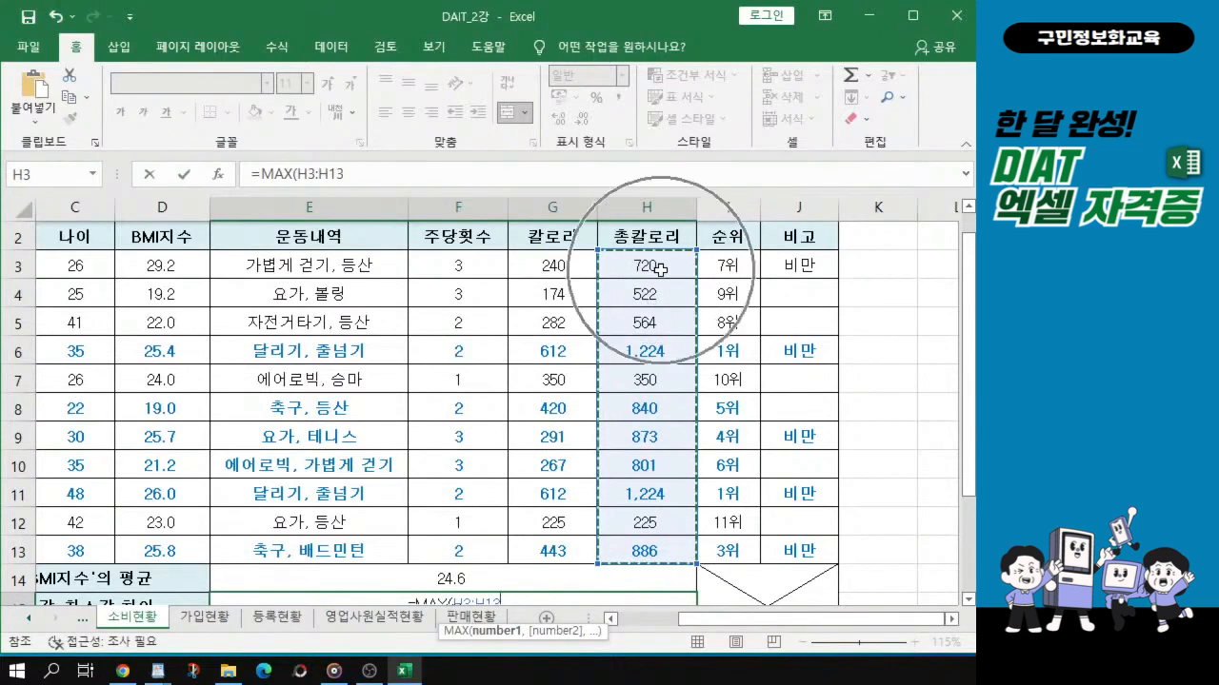
key("ctrl")
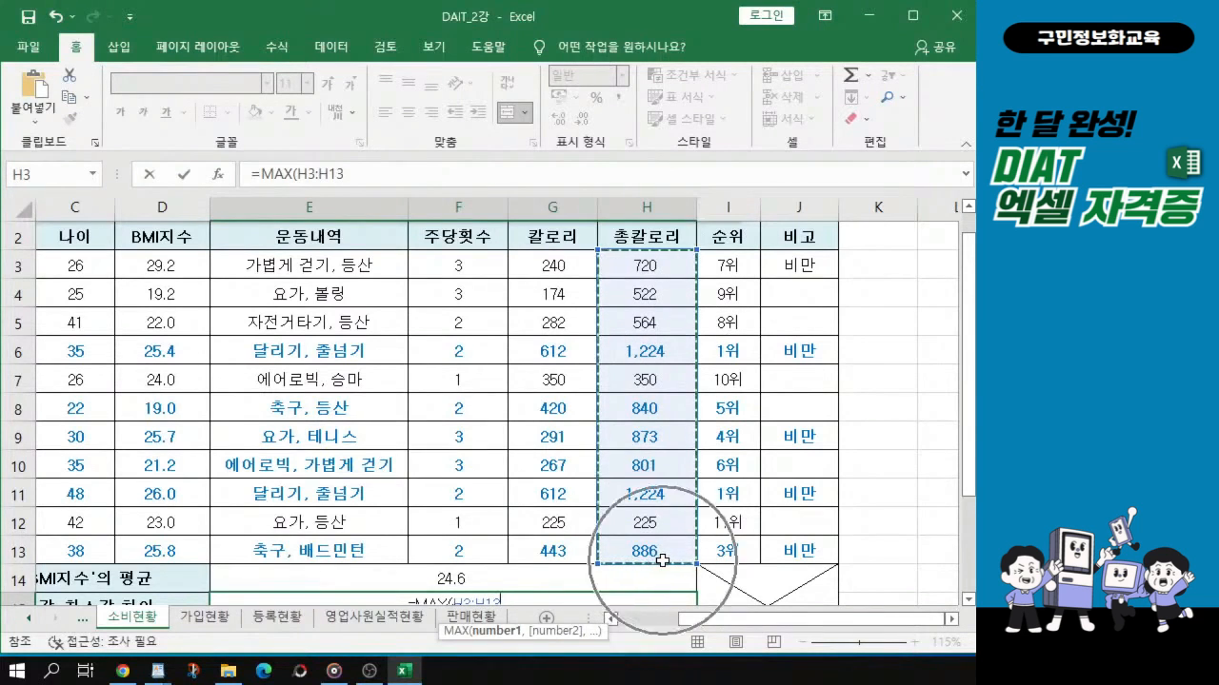
scroll(655, 514, "down", 1)
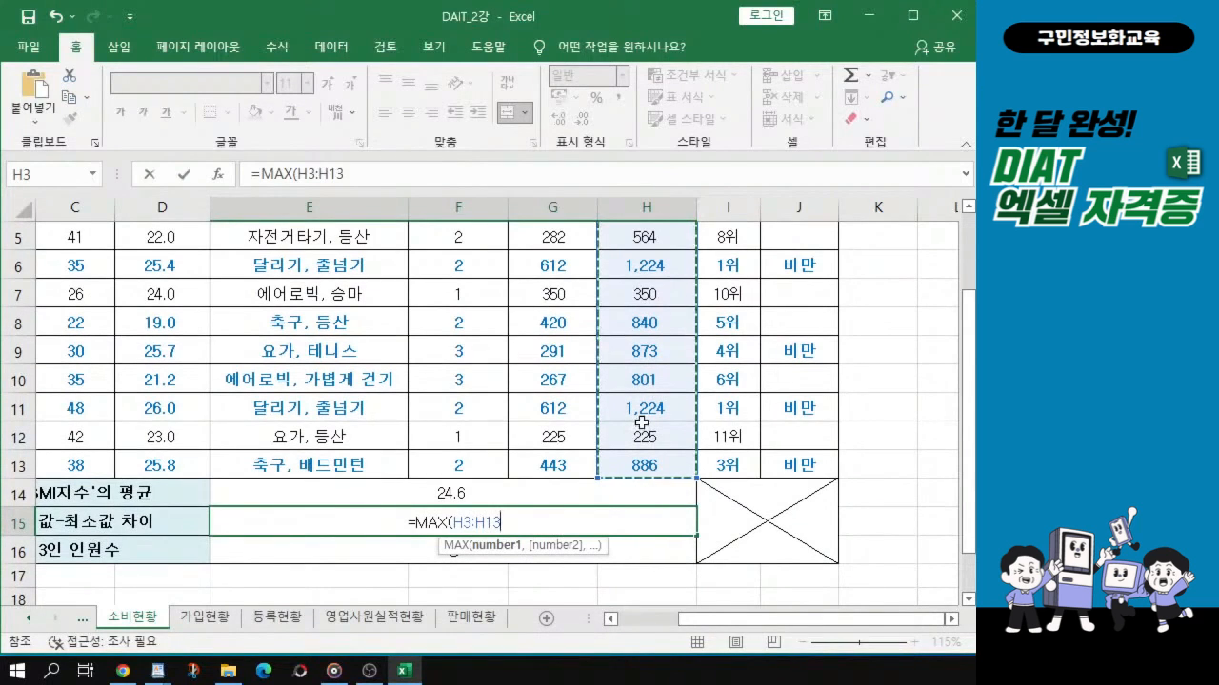
type(")")
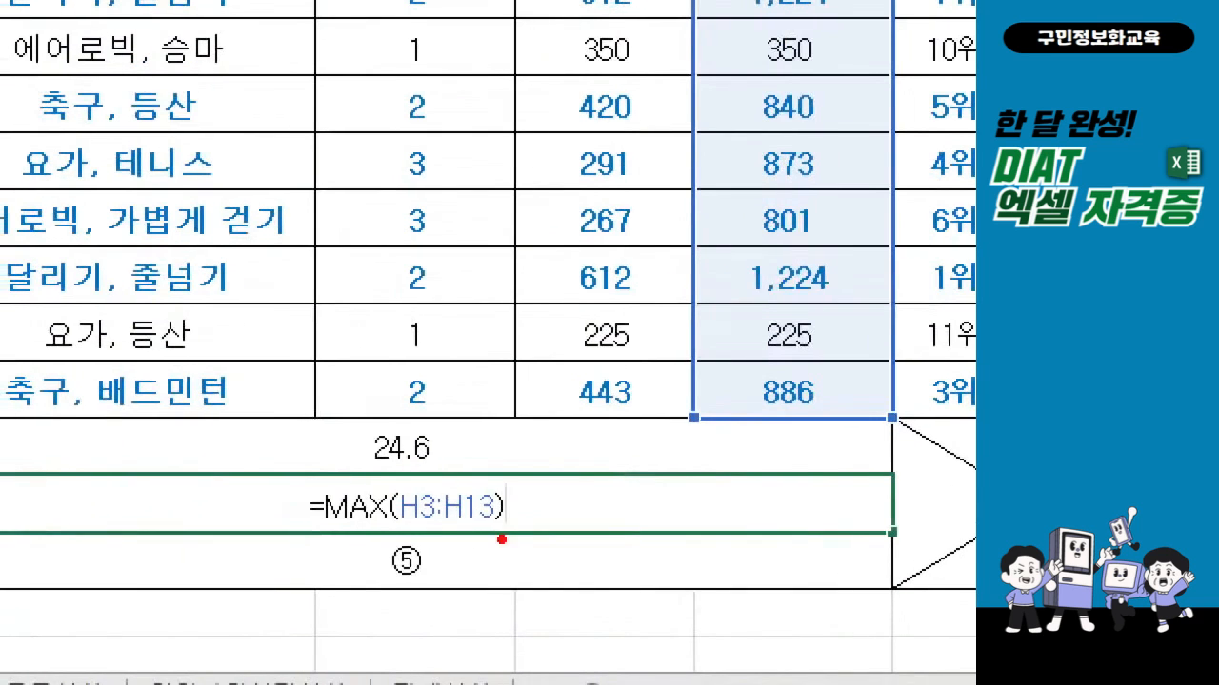
left_click_drag(400, 539, 495, 535)
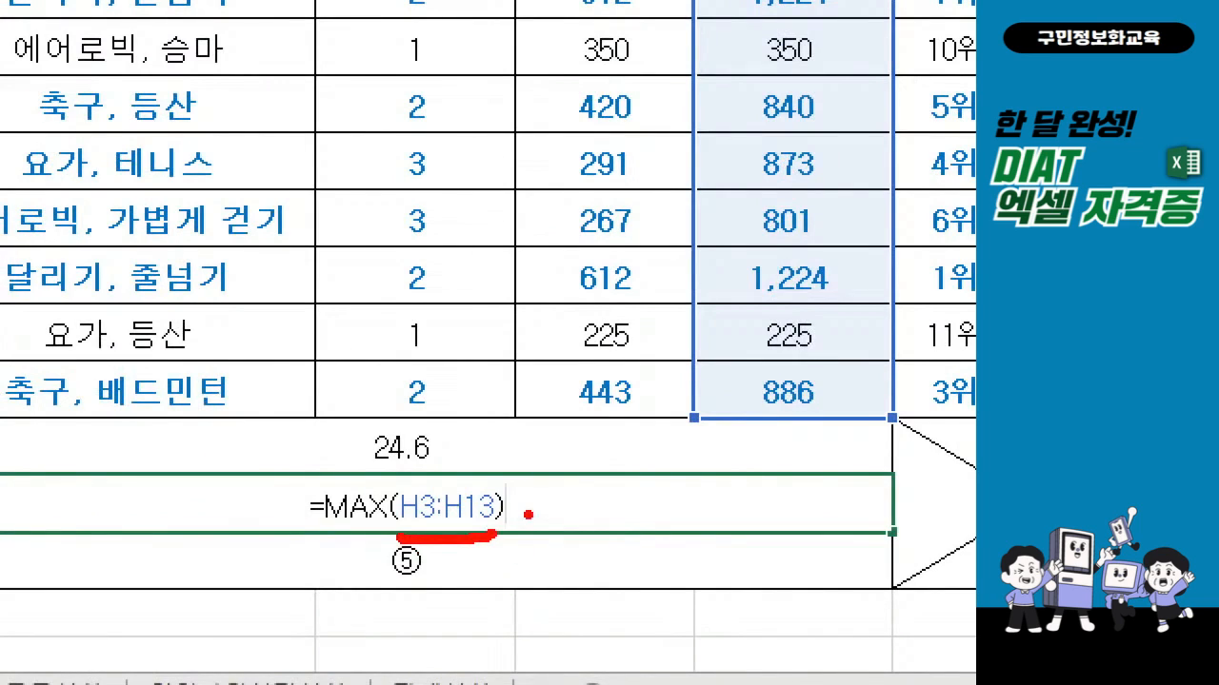
left_click_drag(525, 511, 546, 509)
key("Escape")
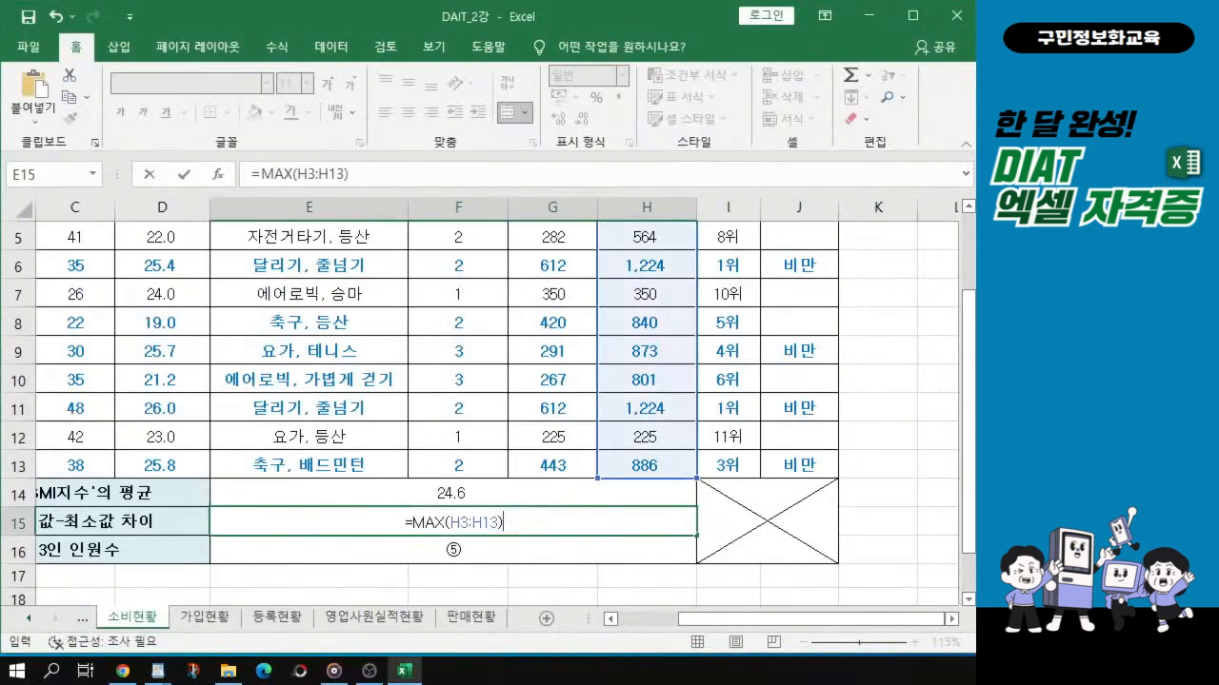
Extend the E15 formula with a subtraction and insert the MIN function after it
type("-")
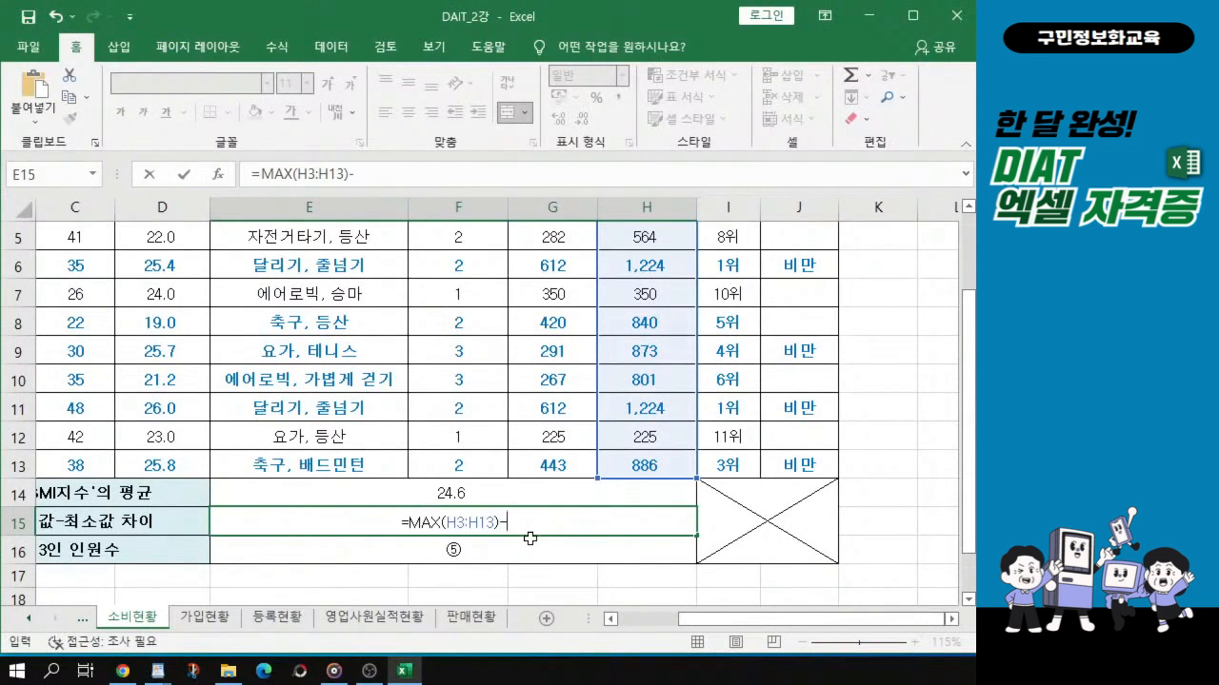
type("m")
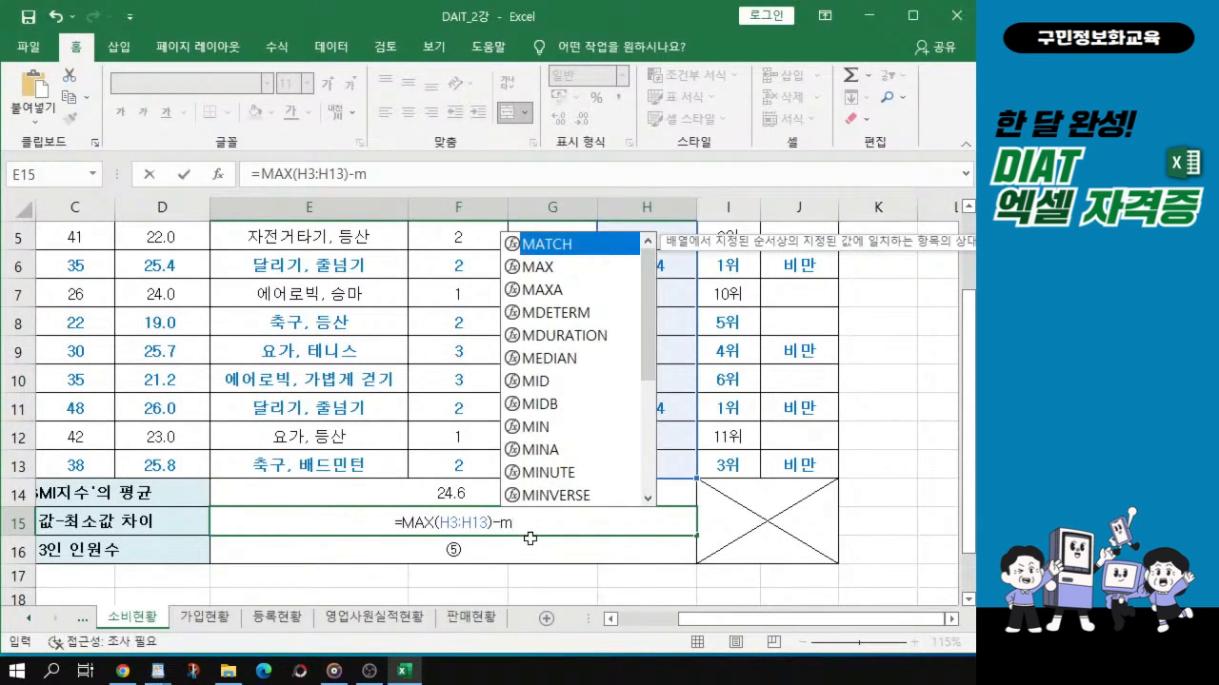
left_click(549, 430)
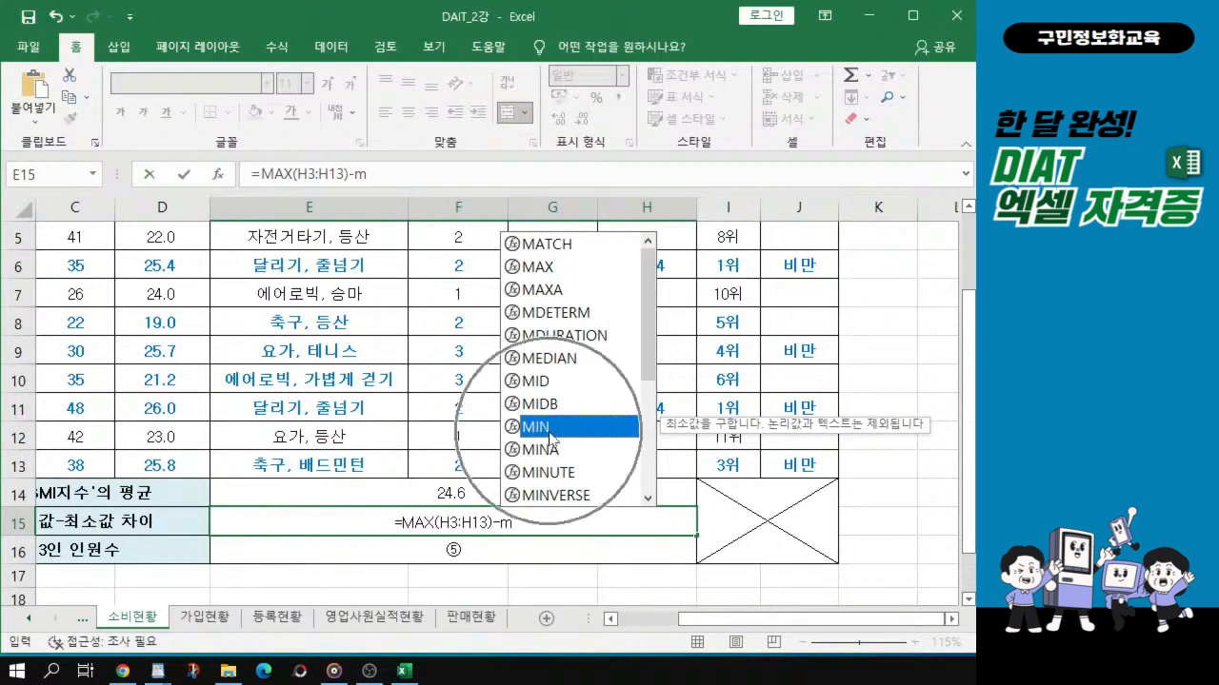
double_click(549, 430)
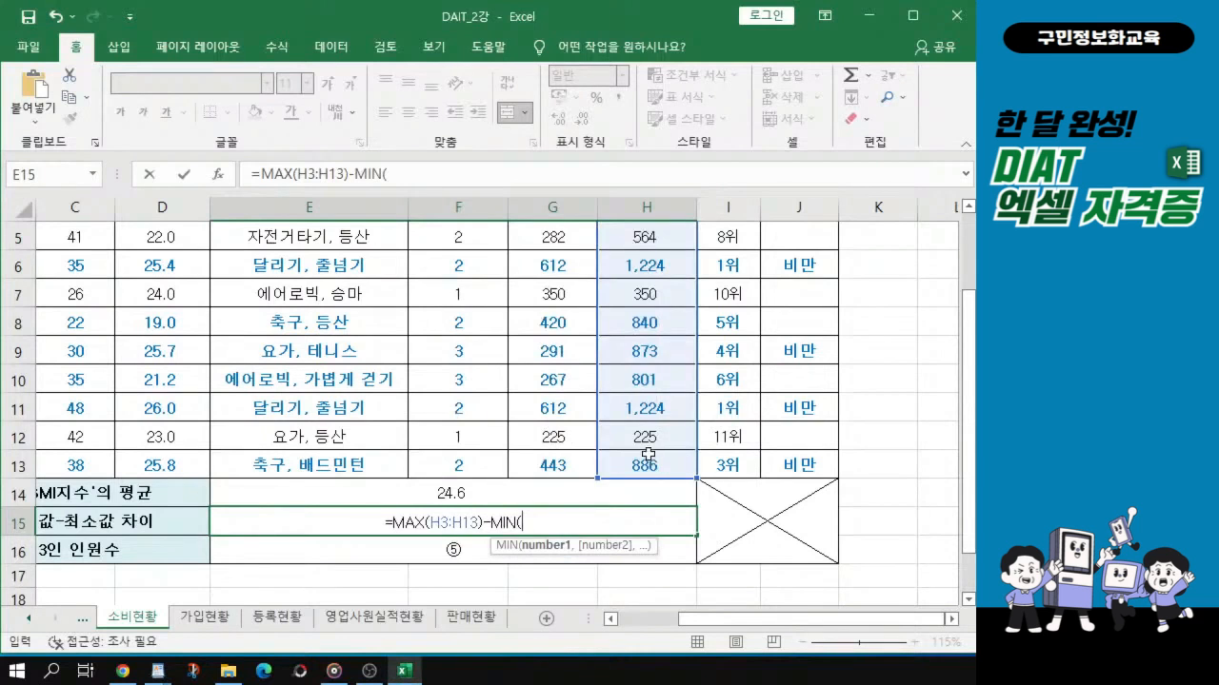
Set H3:H13 as the MIN range and complete E15 as =MAX(H3:H13)-MIN(H3:H13)
scroll(650, 448, "up", 1)
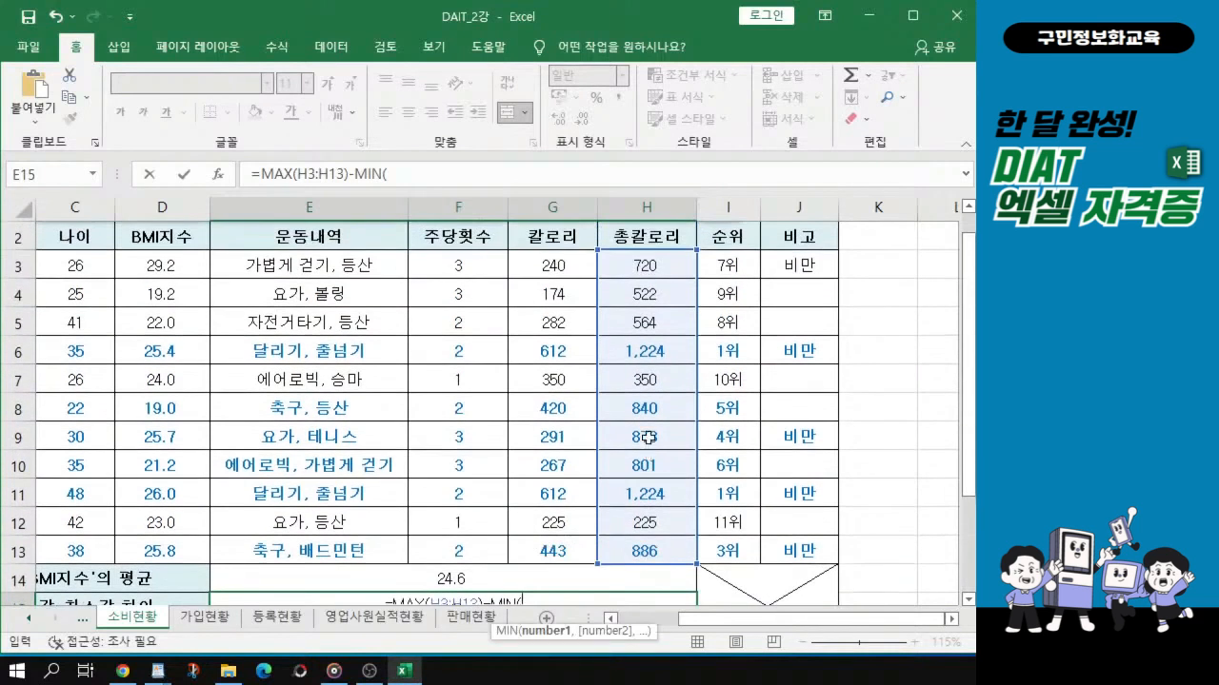
left_click(656, 267)
left_click_drag(656, 268, 648, 553)
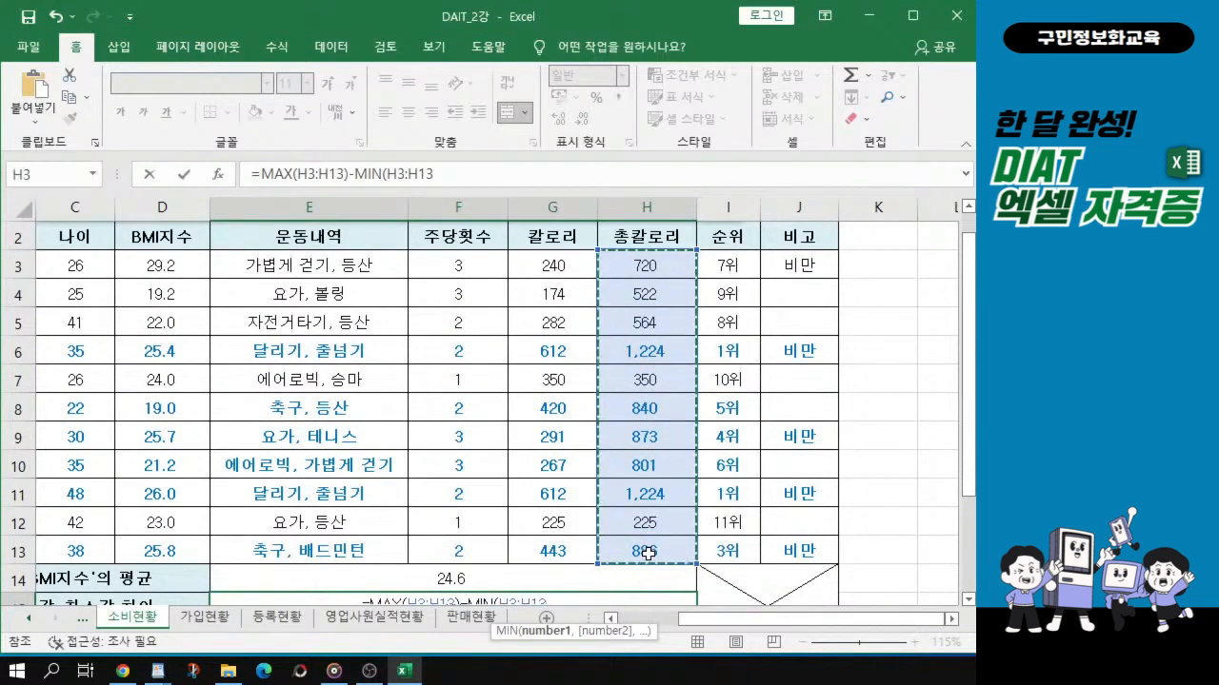
scroll(647, 552, "down", 1)
type(")")
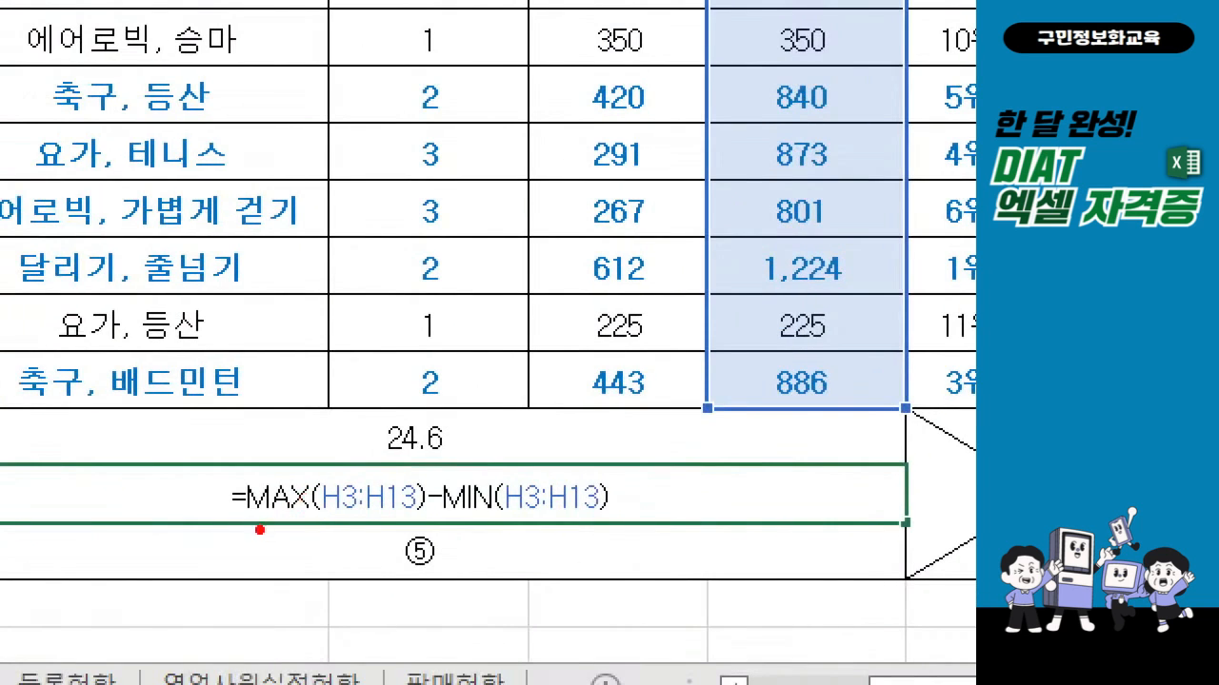
left_click_drag(240, 525, 619, 514)
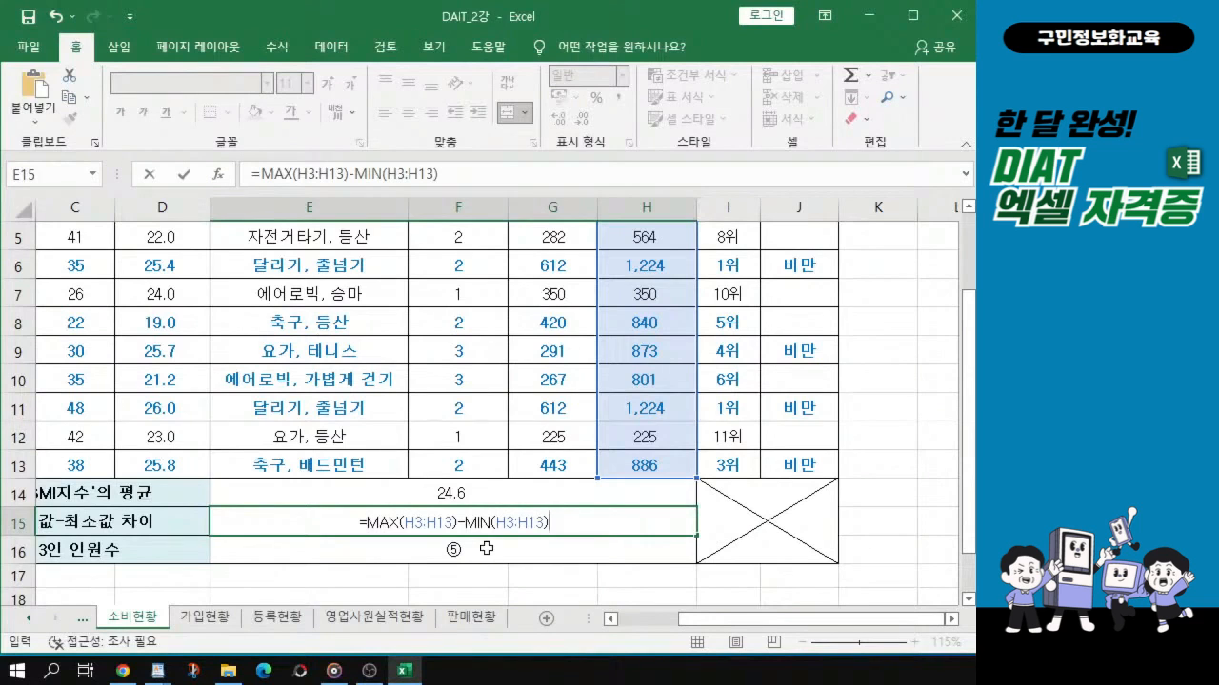
key("Return")
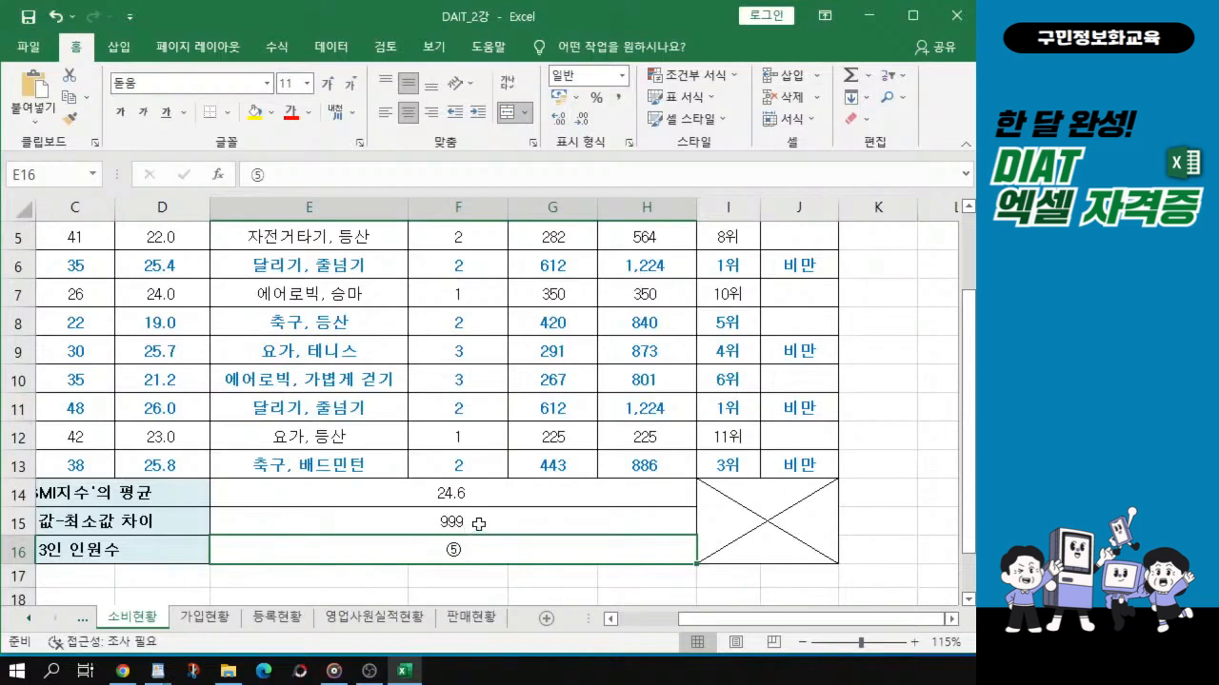
Start a COUNTIF formula in the merged cell E16 for blank ⑤, the number of people whose 주당횟수 is 3
left_click(486, 549)
key("alt+Tab")
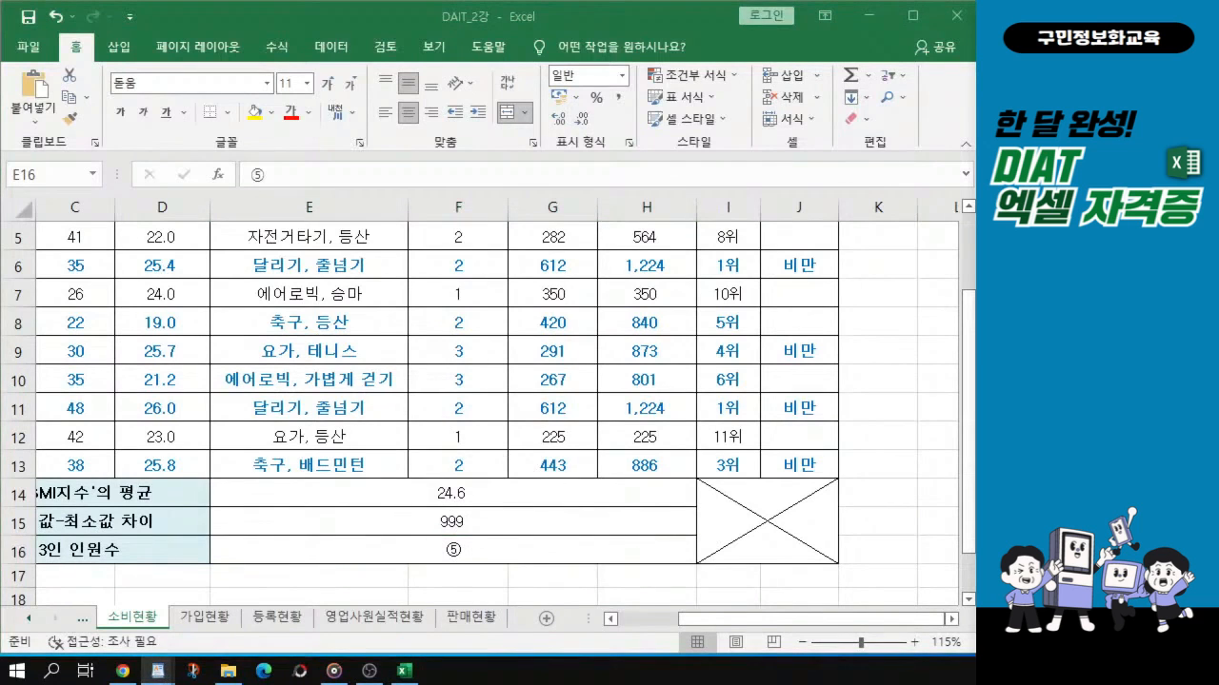
key("alt+Tab")
left_click(424, 549)
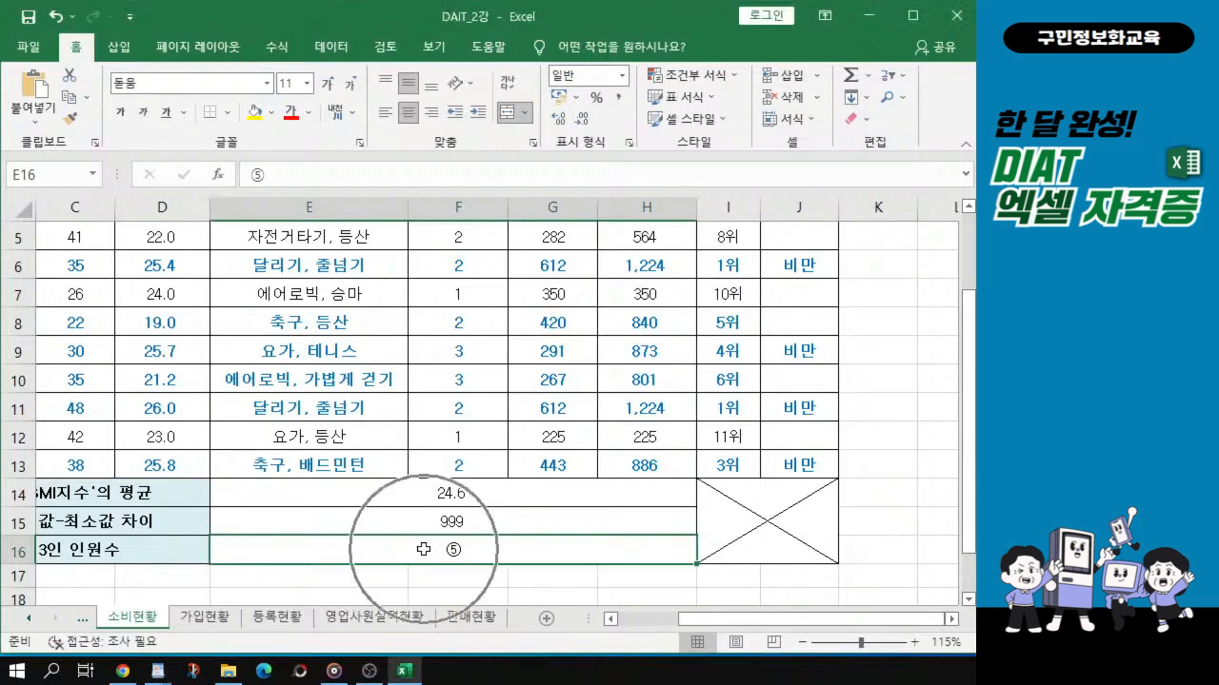
left_click(424, 550)
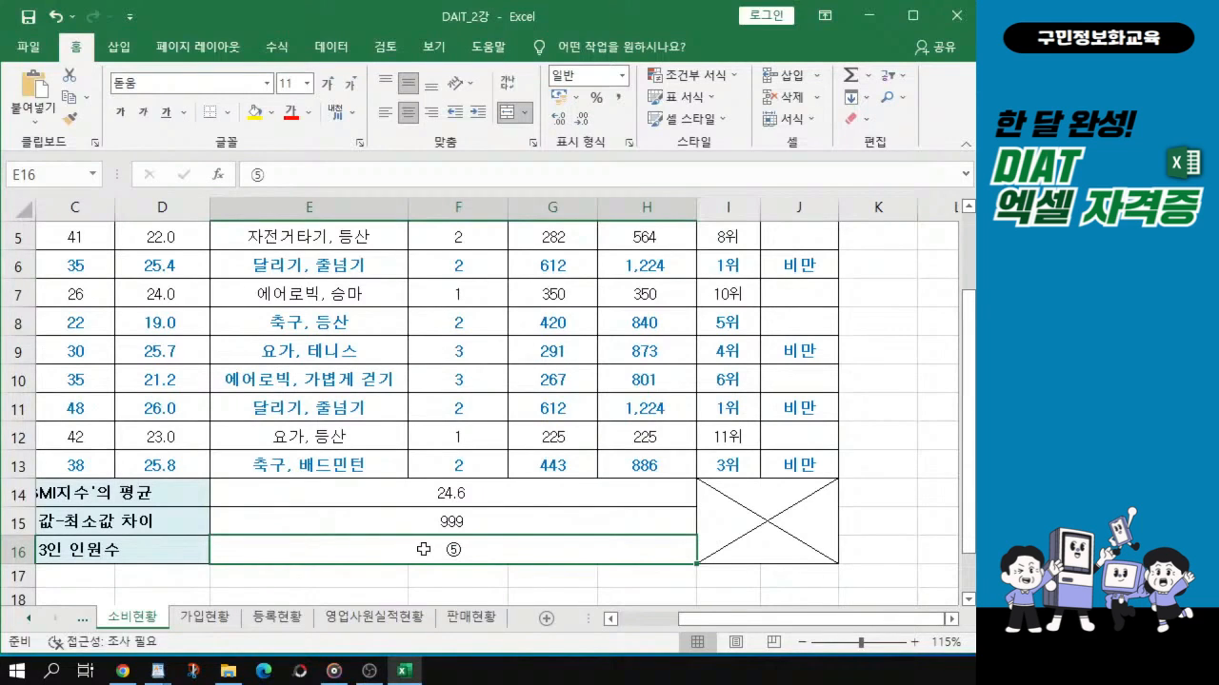
type("=")
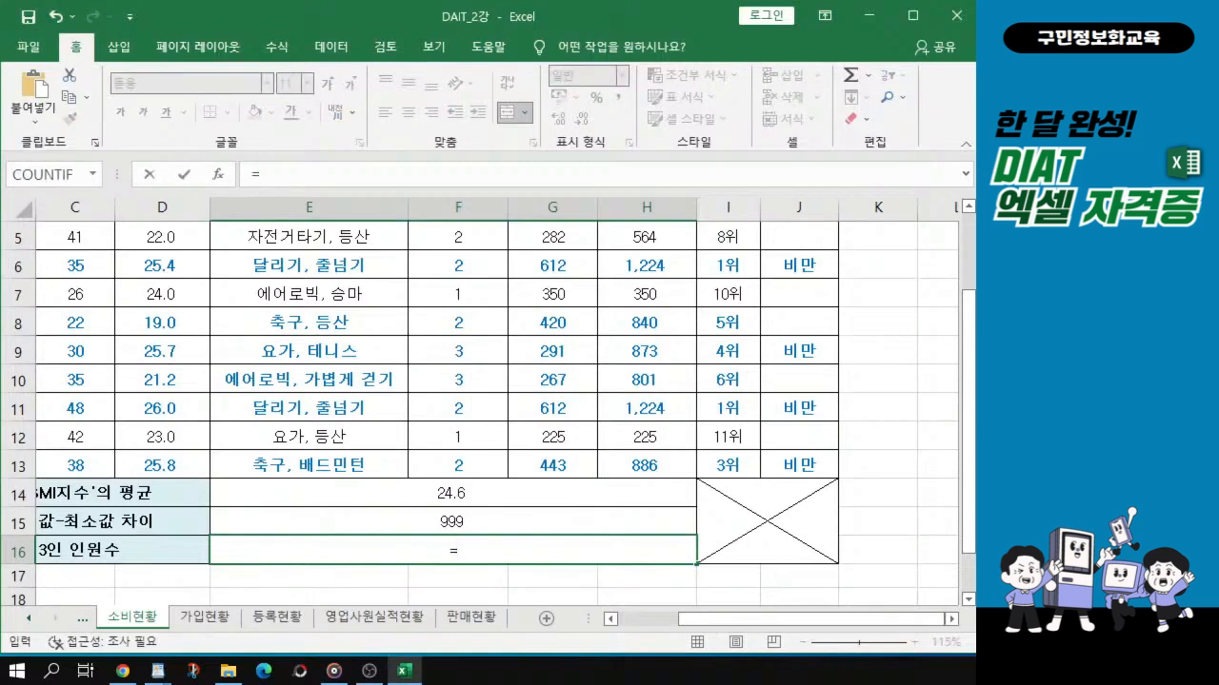
type("co")
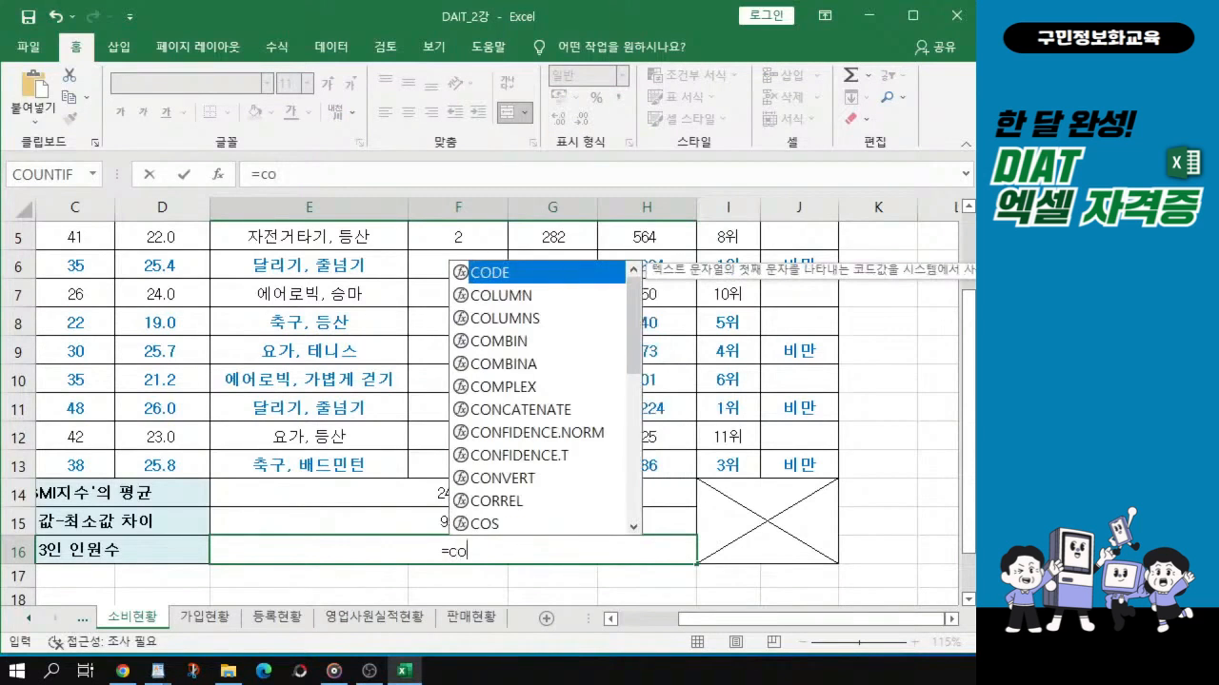
type("u")
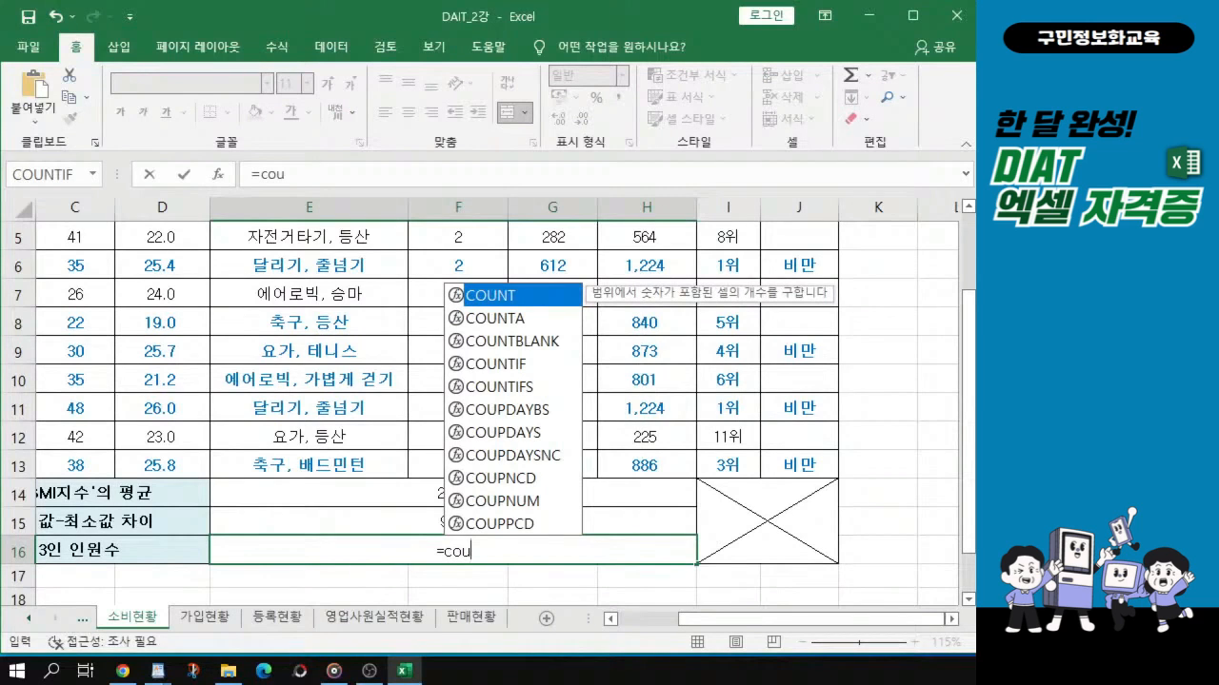
left_click(502, 371)
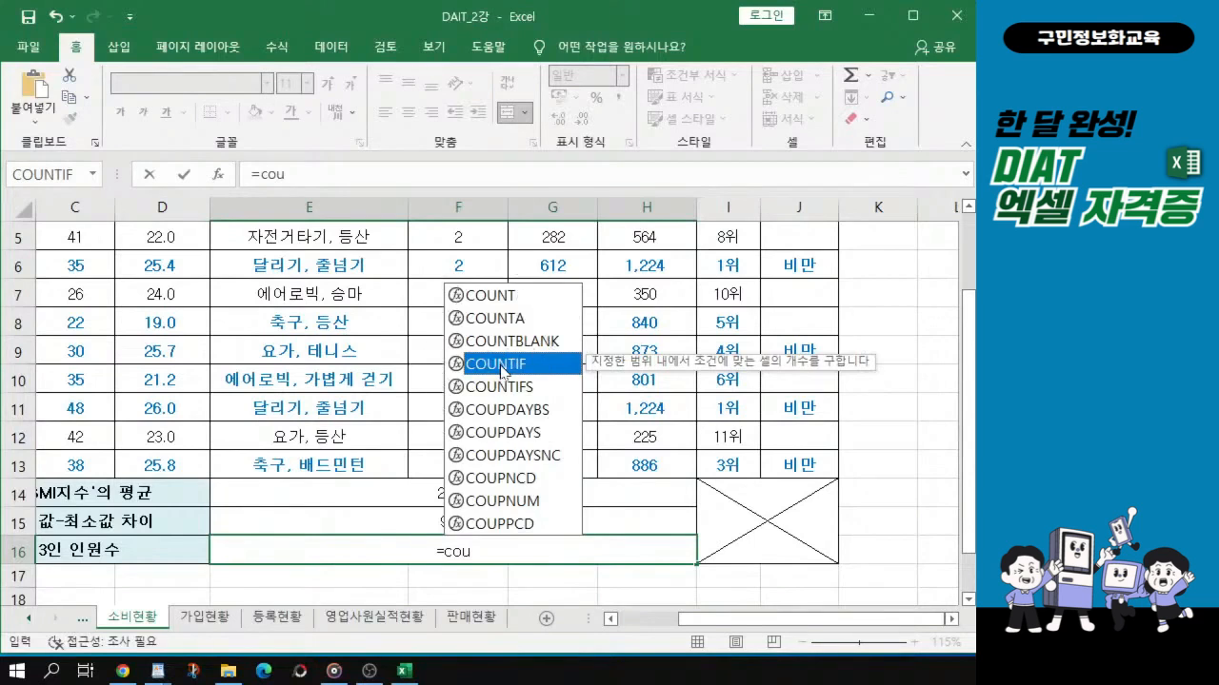
double_click(502, 371)
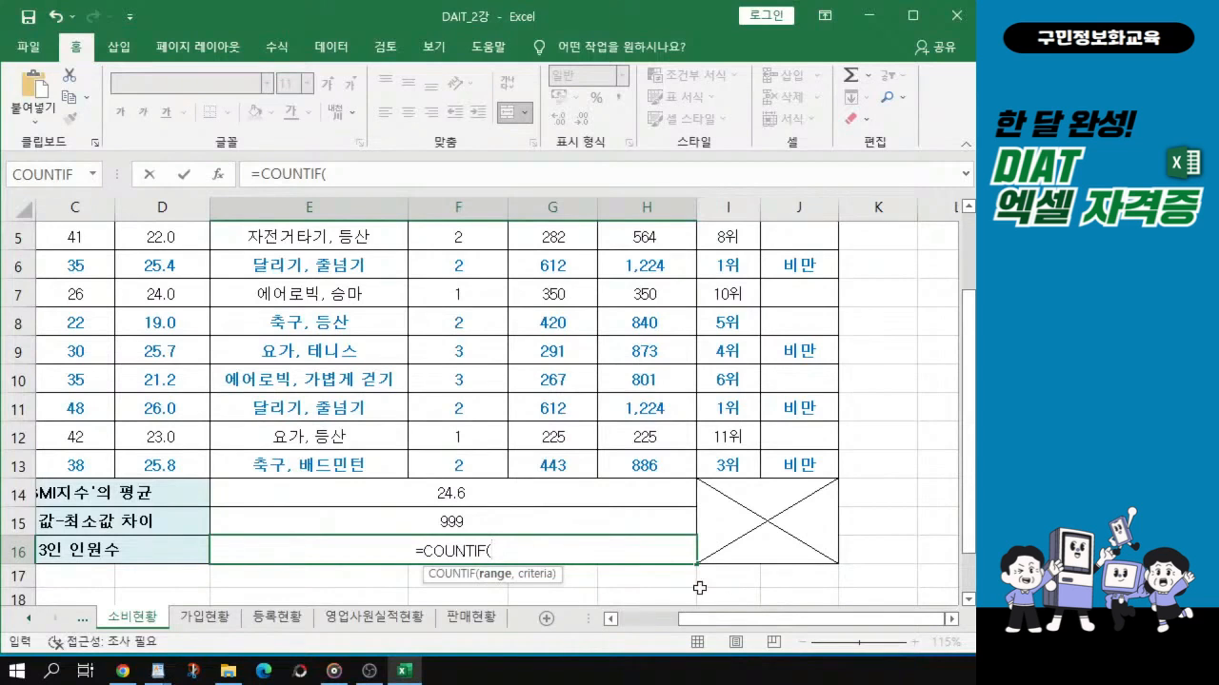
Set the 주당횟수 values F3:F13 as the COUNTIF range and continue to the criteria argument
key("ctrl")
key("ctrl")
key("ctrl")
key("ctrl")
scroll(511, 400, "up", 1)
key("ctrl")
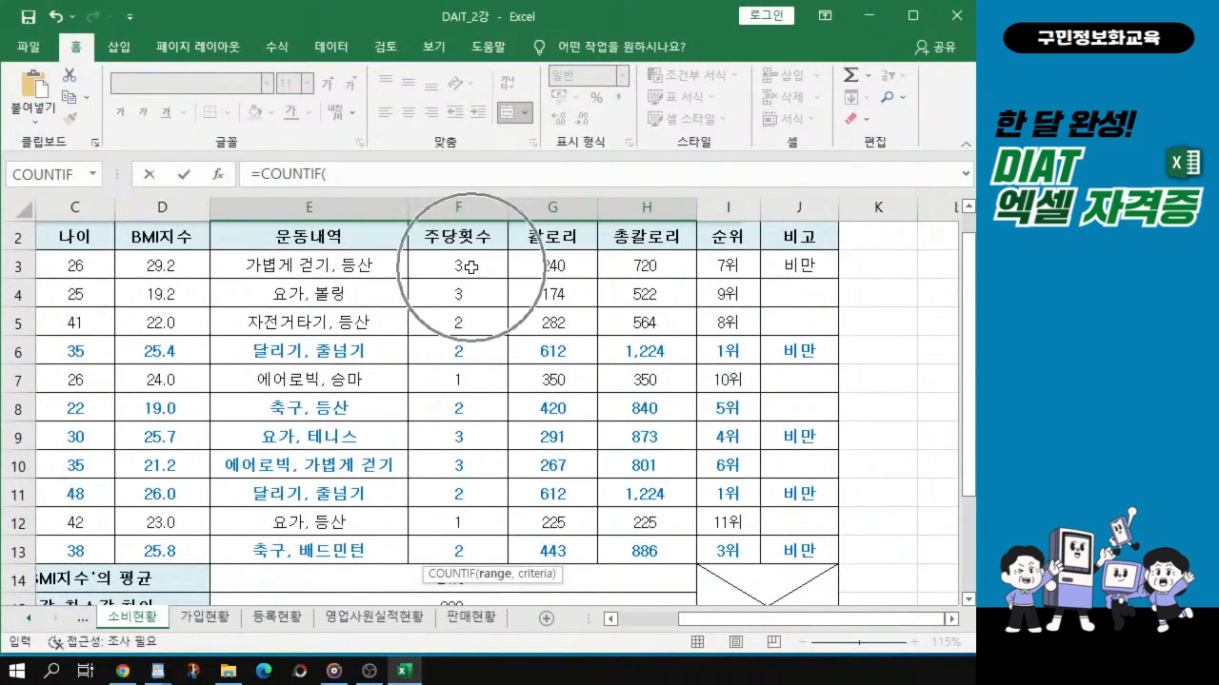
left_click(470, 268)
left_click_drag(470, 268, 475, 559)
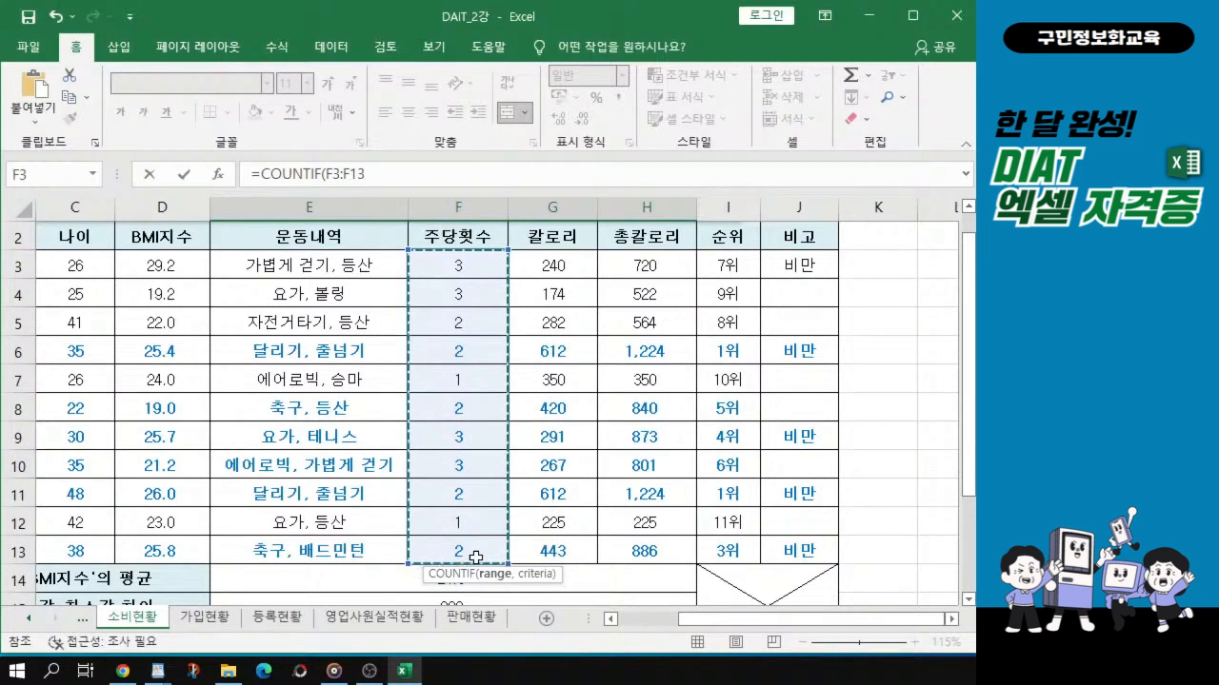
scroll(609, 433, "down", 2)
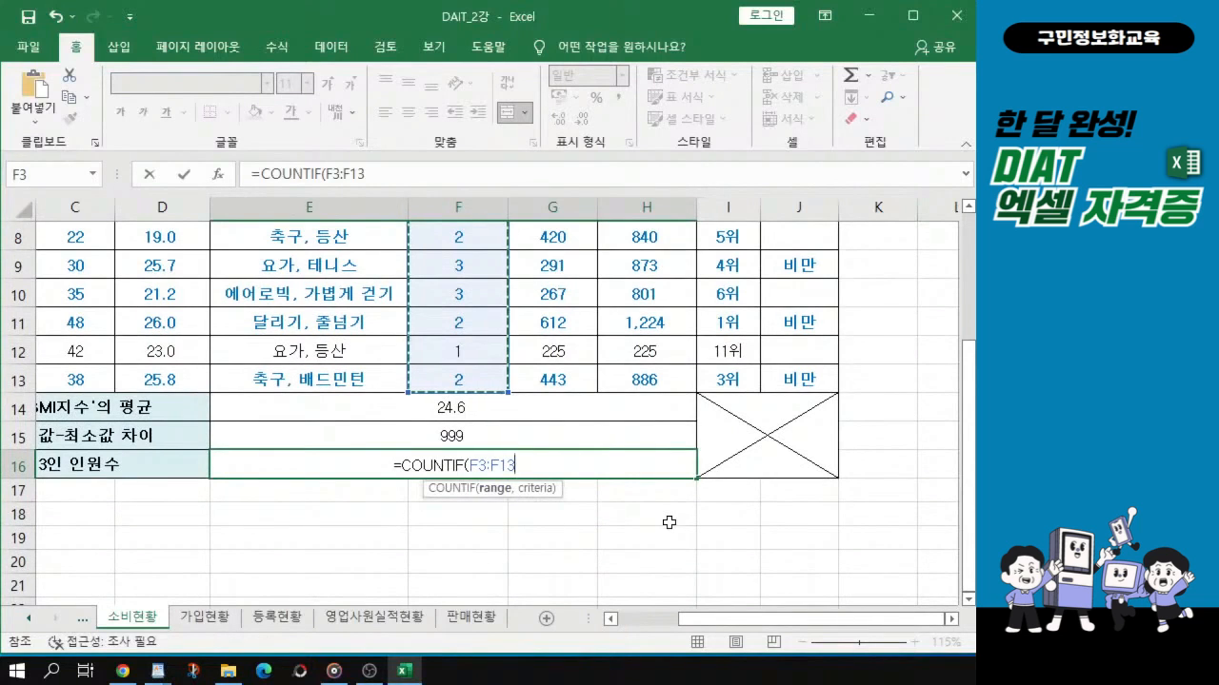
type(",")
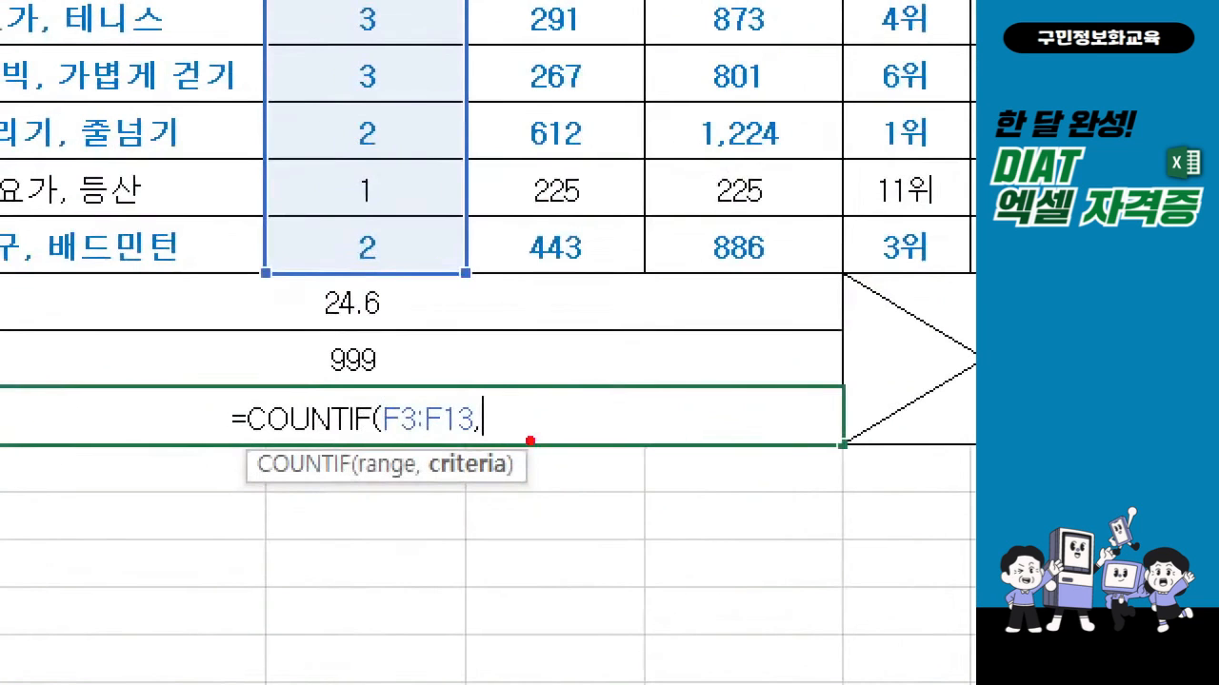
mouse_move(494, 397)
left_mouse_down()
mouse_move(514, 407)
mouse_move(497, 421)
mouse_move(511, 442)
mouse_move(493, 440)
left_mouse_up()
mouse_move(551, 400)
left_mouse_down()
mouse_move(569, 419)
mouse_move(552, 446)
left_mouse_up()
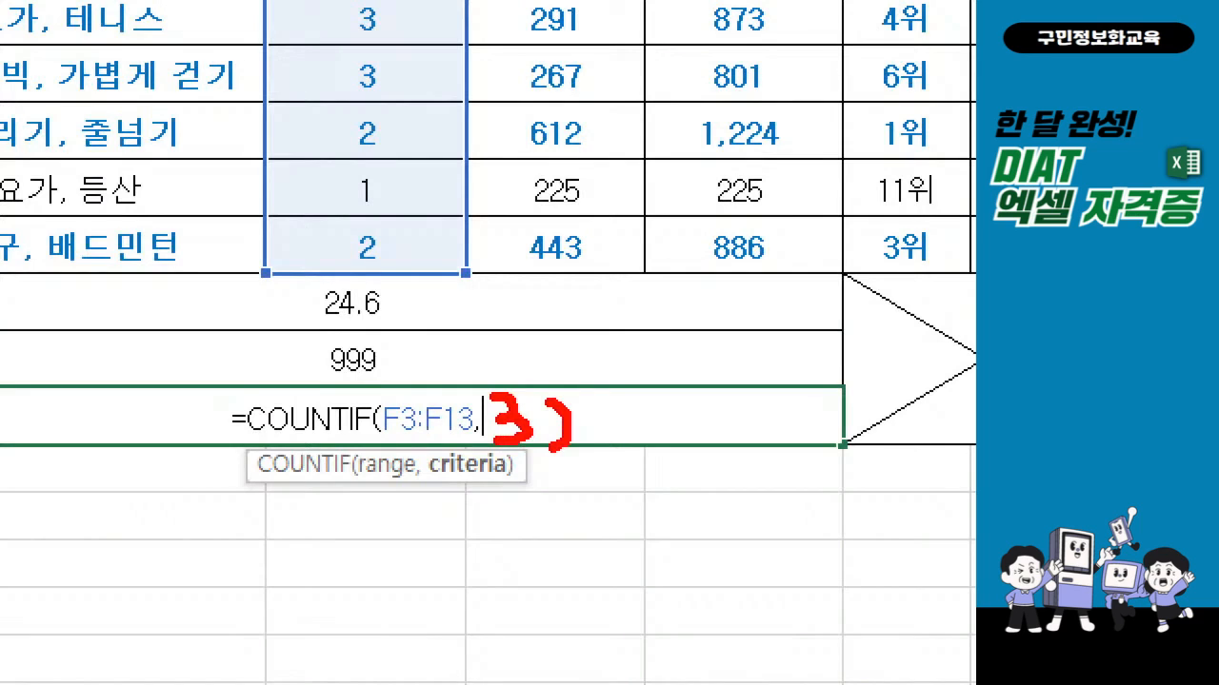
left_click_drag(595, 266, 523, 386)
left_click_drag(522, 343, 561, 360)
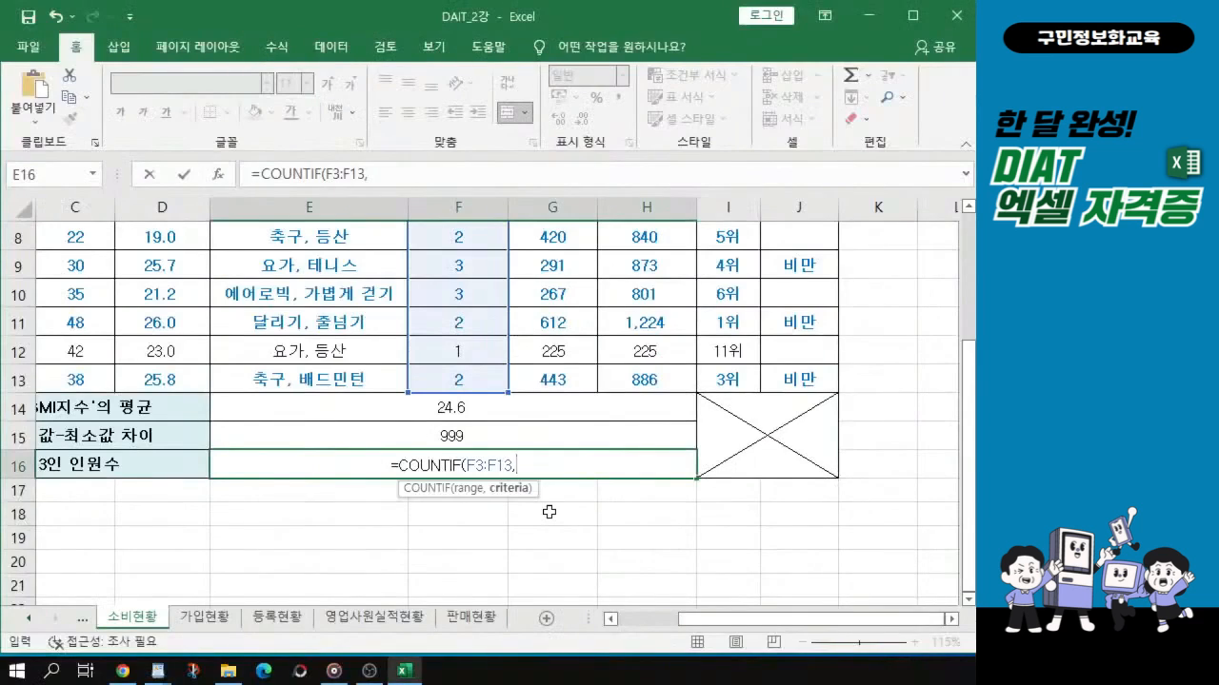
Enter "3" as the criterion and complete E16 as =COUNTIF(F3:F13,"3")
type("\"")
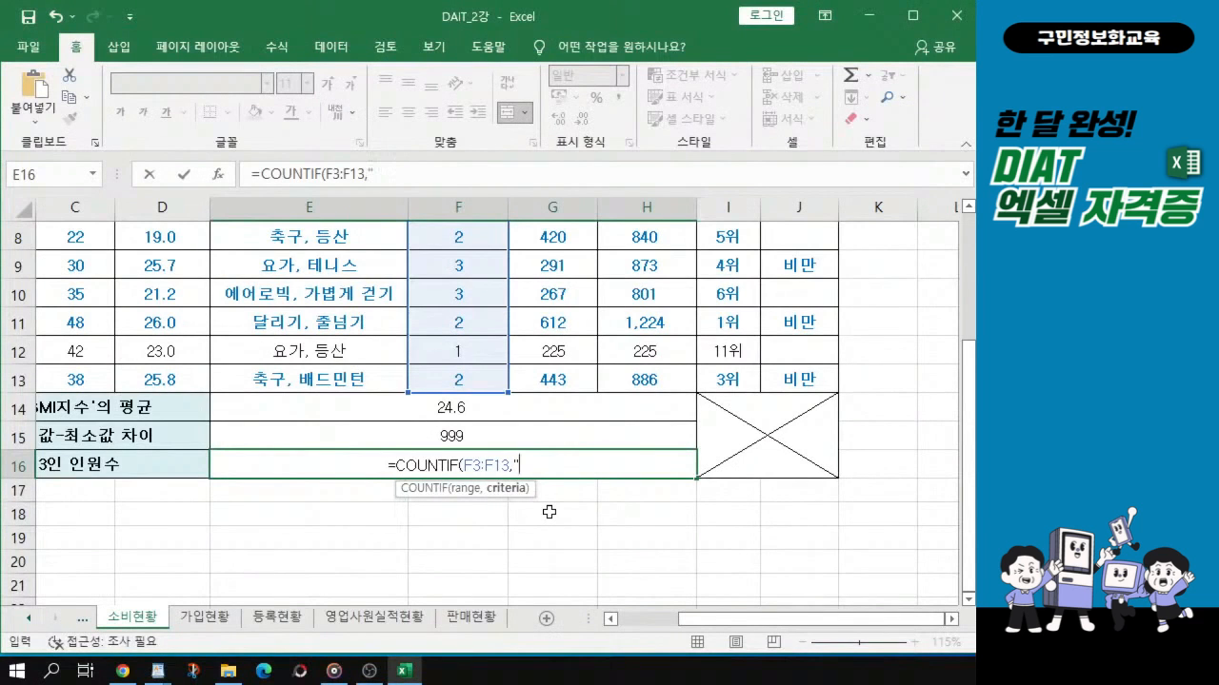
type("3\"")
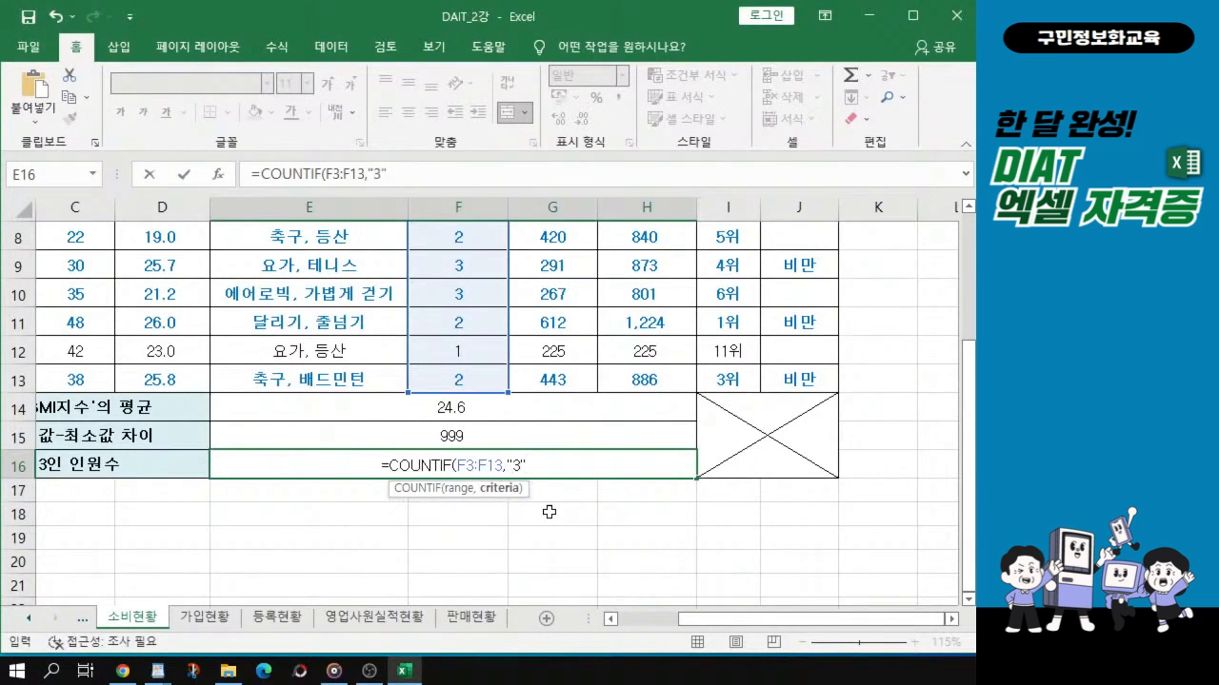
type(")")
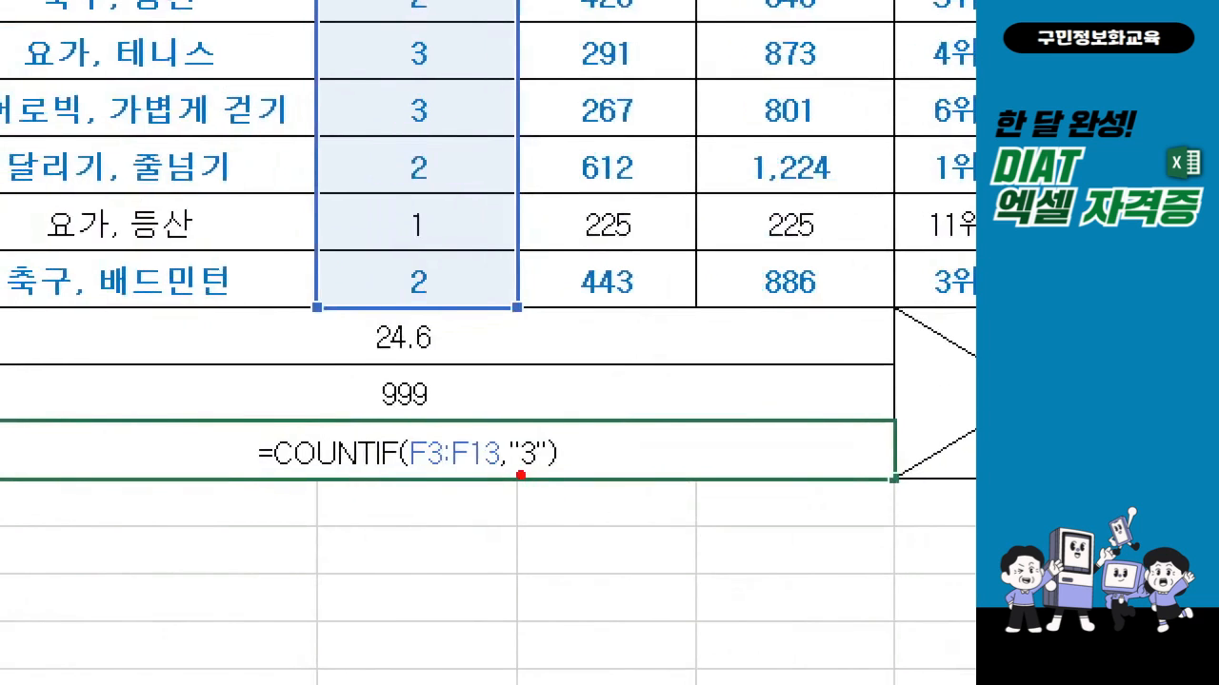
left_click_drag(521, 474, 550, 466)
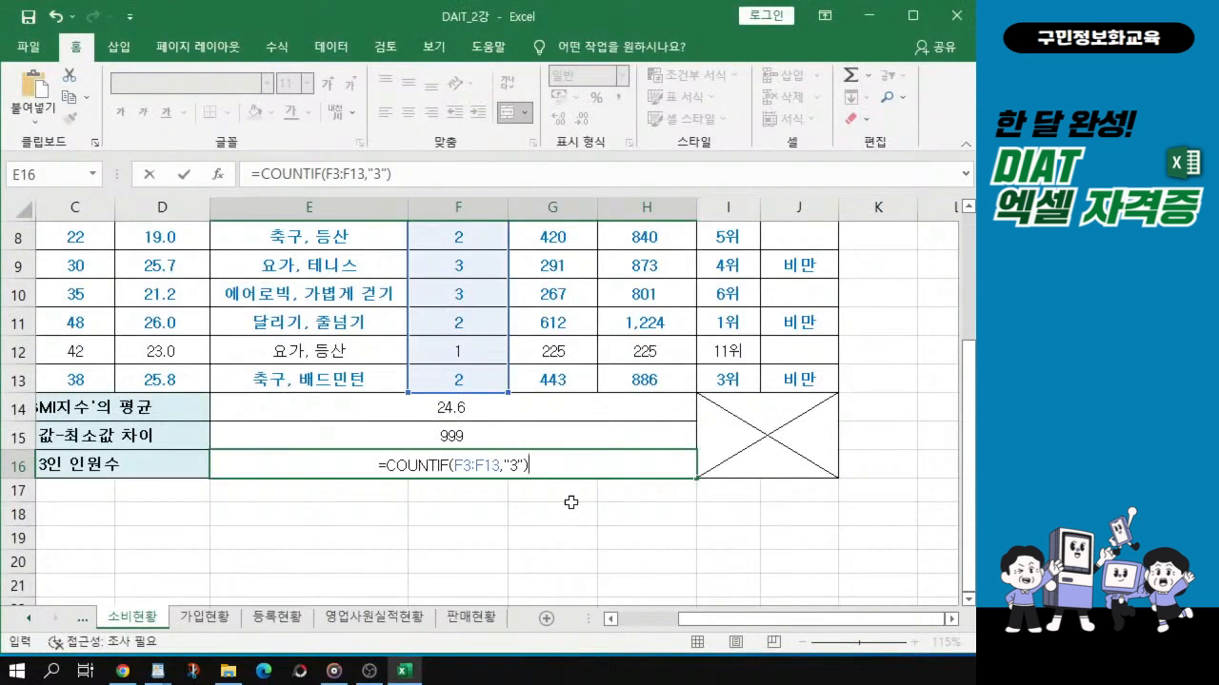
key("Return")
left_click(457, 472)
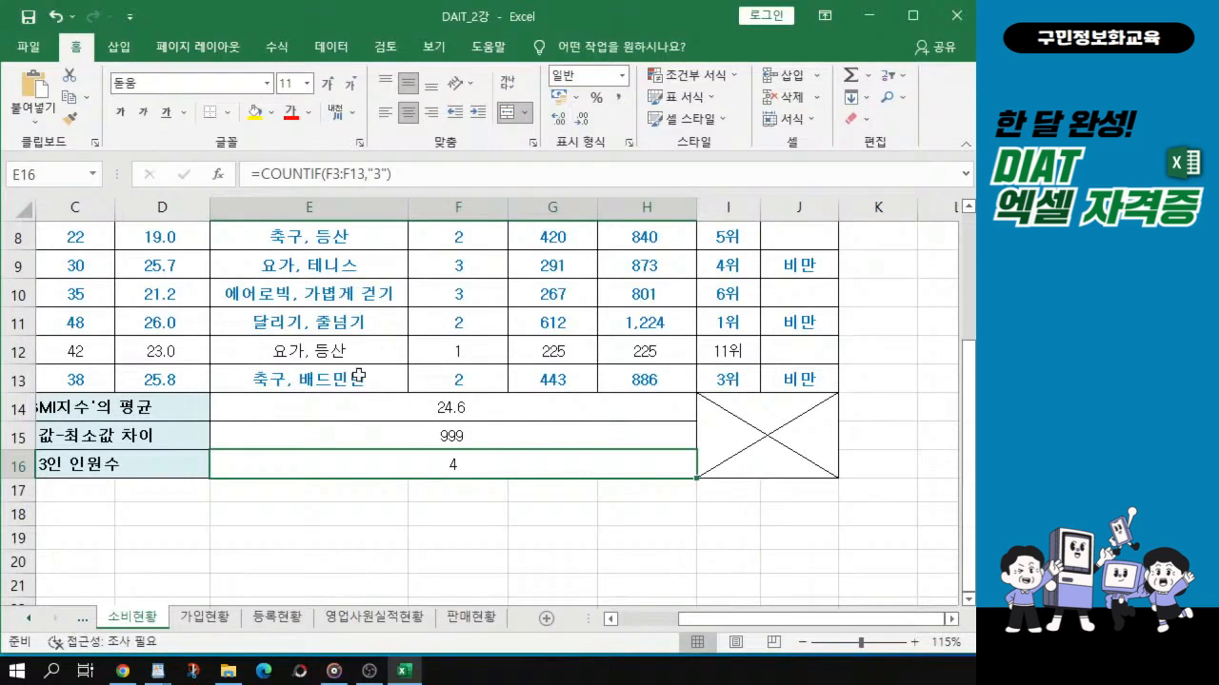
Review the whole 소비현황 table at 100% zoom, from the title shape to the summary rows
scroll(635, 322, "up", 1)
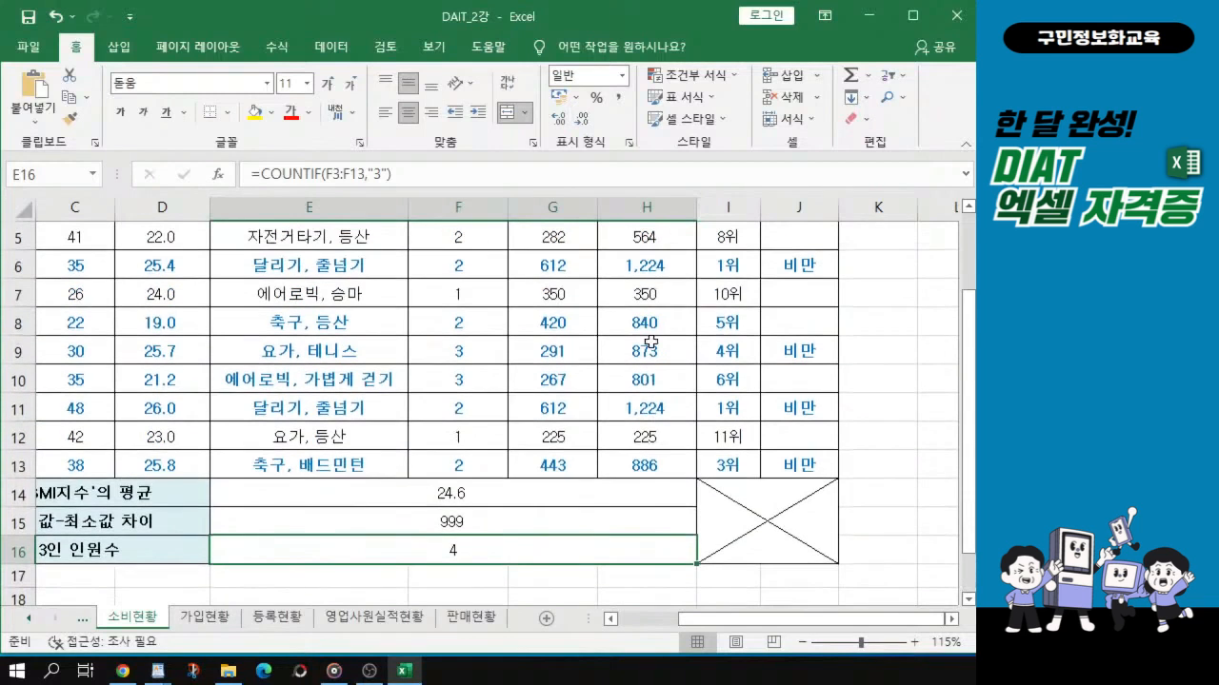
key("ctrl")
key("ctrl")
scroll(433, 417, "down", 1, "ctrl")
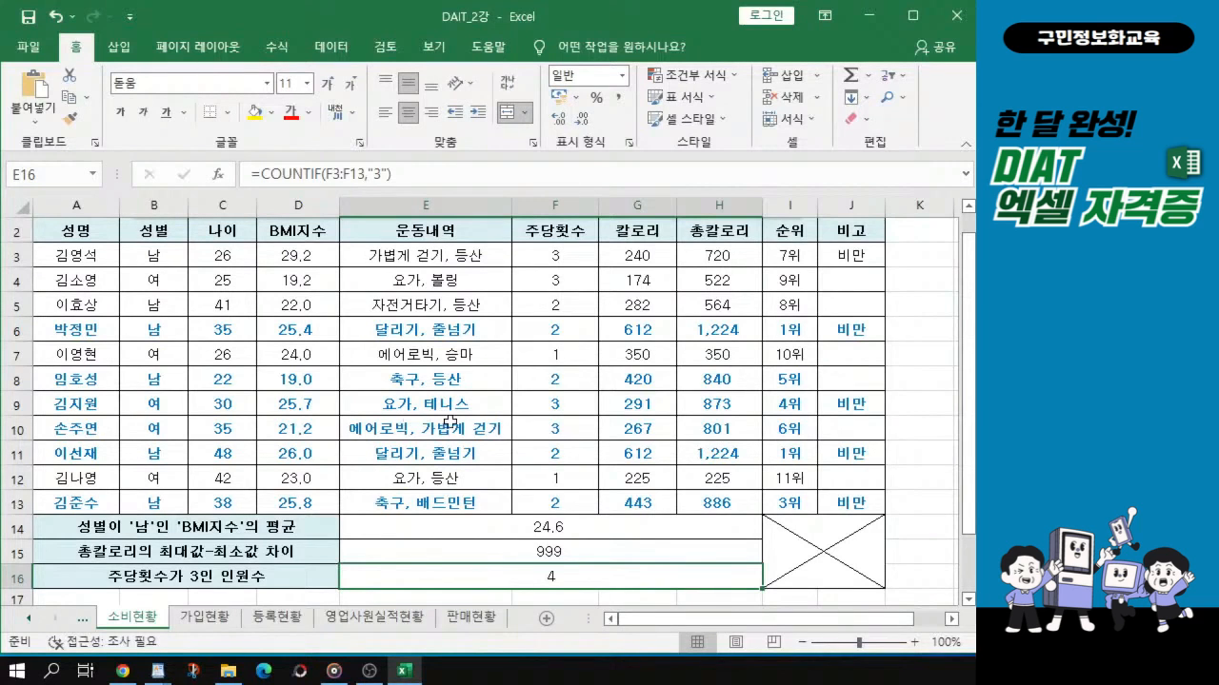
scroll(449, 421, "up", 1)
scroll(379, 427, "down", 2)
scroll(379, 427, "up", 1)
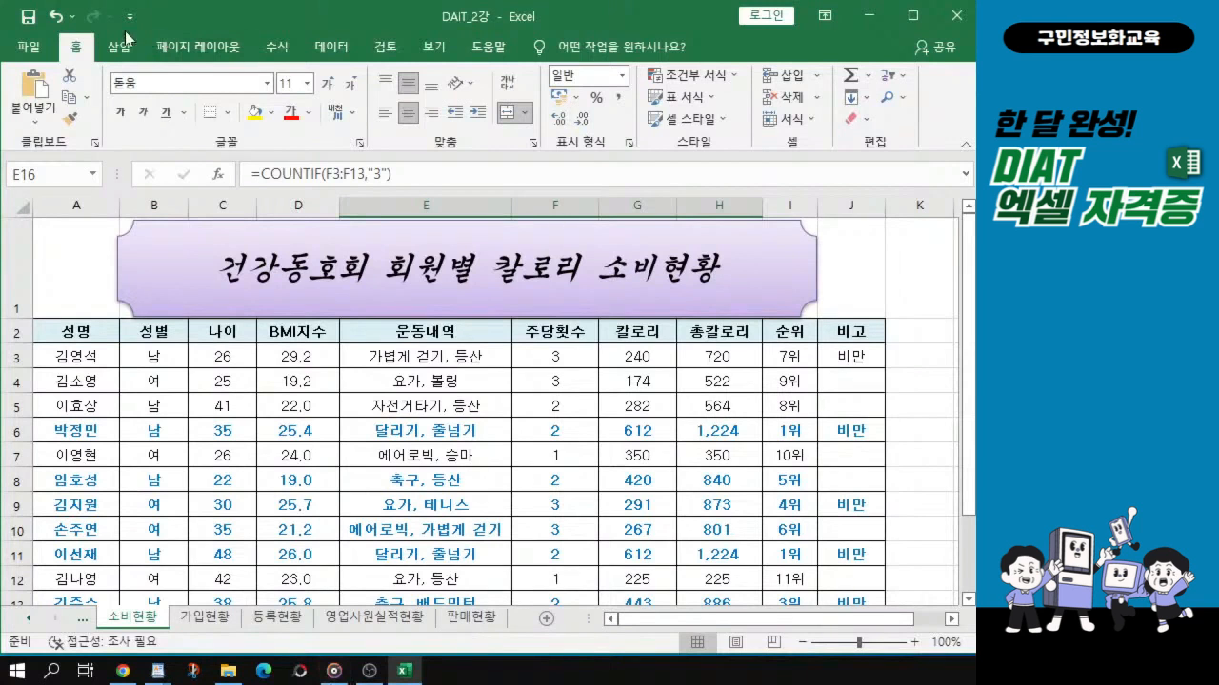
Take the DAIT_2강 workbook window out of full screen and move it down and aside, uncovering the folder window behind it
left_click_drag(341, 14, 434, 166)
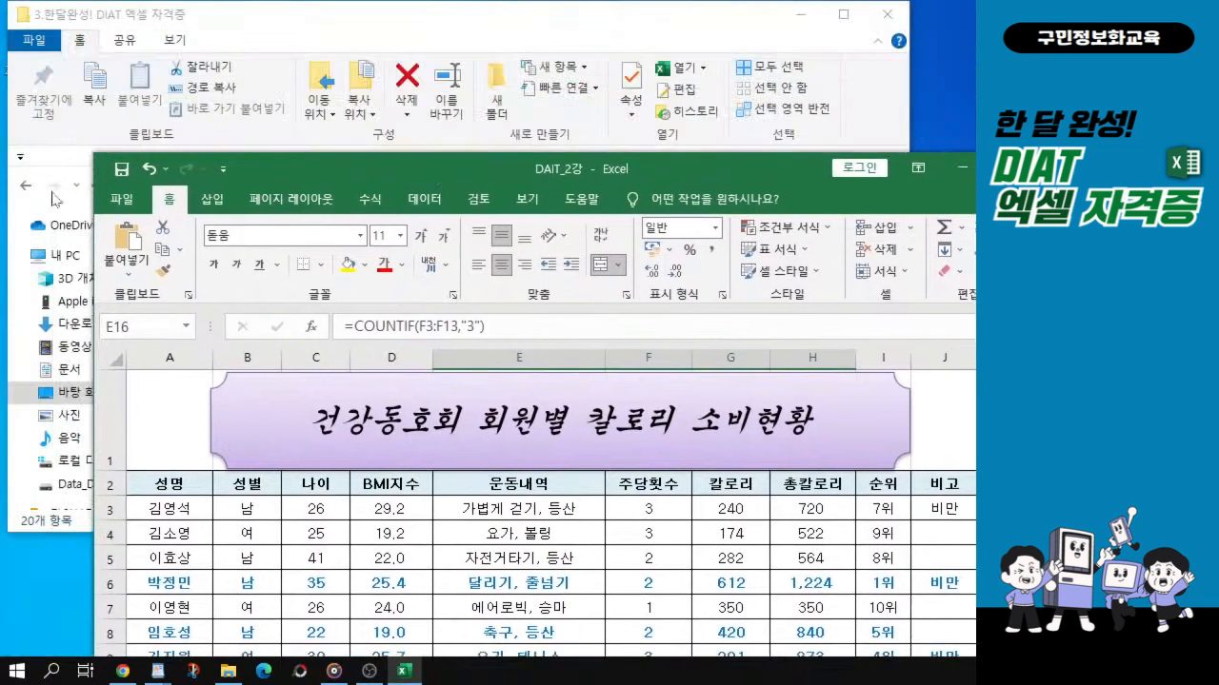
key("ctrl")
key("ctrl")
key("ctrl")
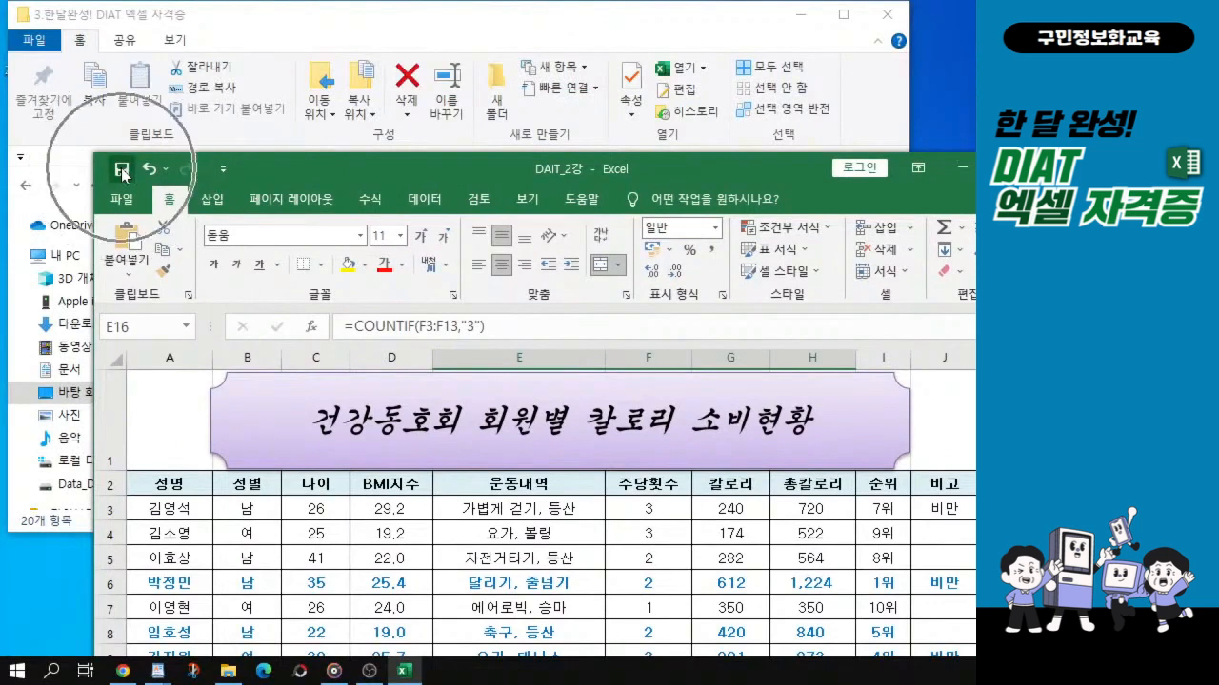